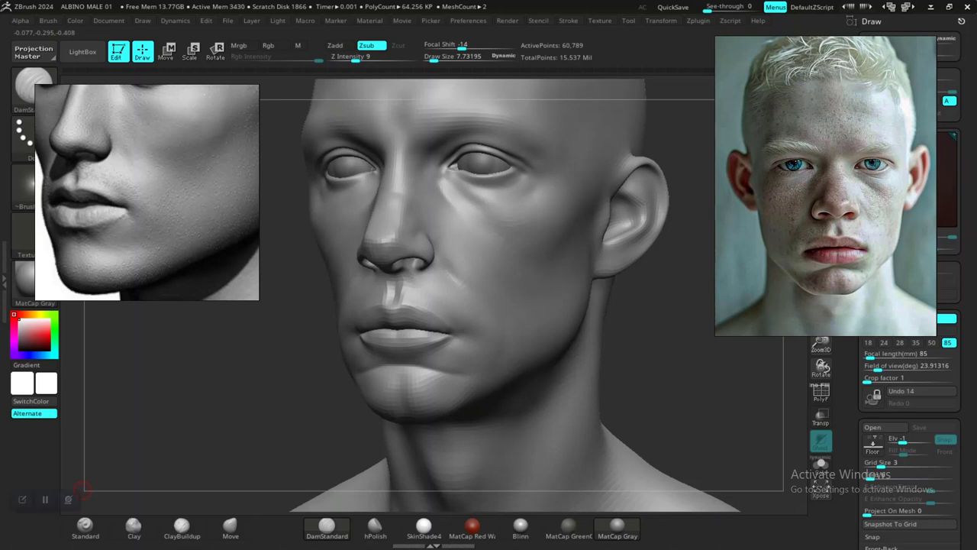
Shade the head with the Blinn material
left_click_drag(83, 490, 137, 490)
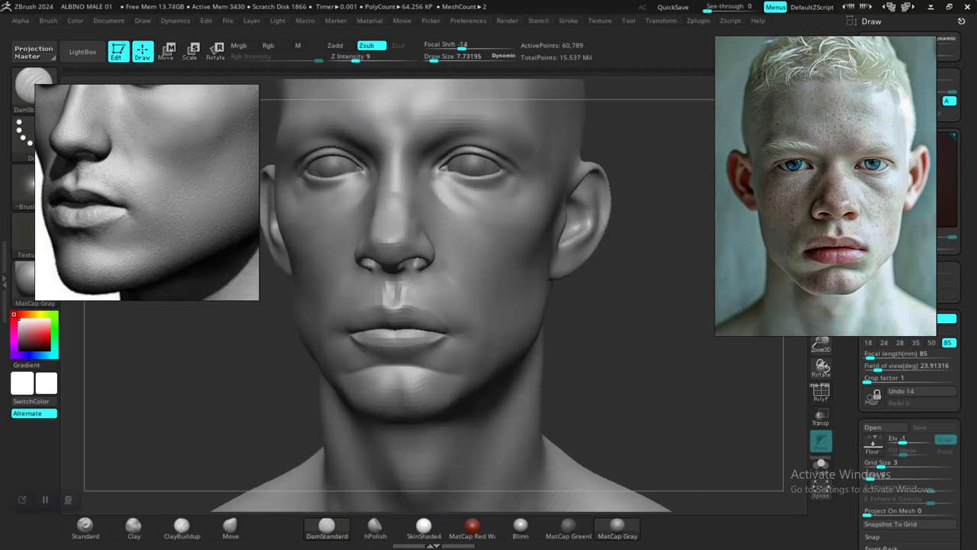
mouse_move(648, 365)
right_mouse_down("ctrl")
mouse_move(674, 398)
mouse_move(666, 374)
mouse_move(534, 370)
right_mouse_up("ctrl")
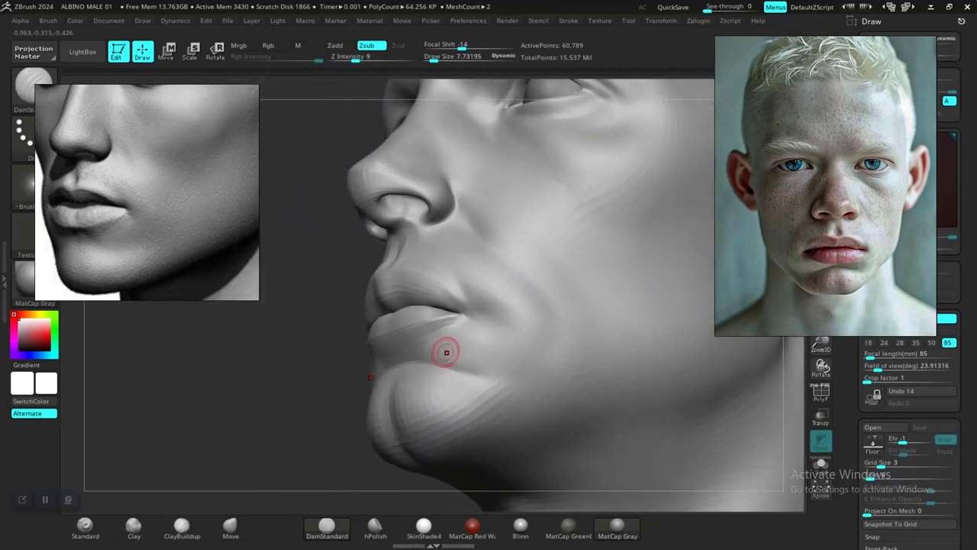
mouse_move(277, 389)
left_mouse_down()
mouse_move(222, 391)
mouse_move(383, 370)
left_mouse_up()
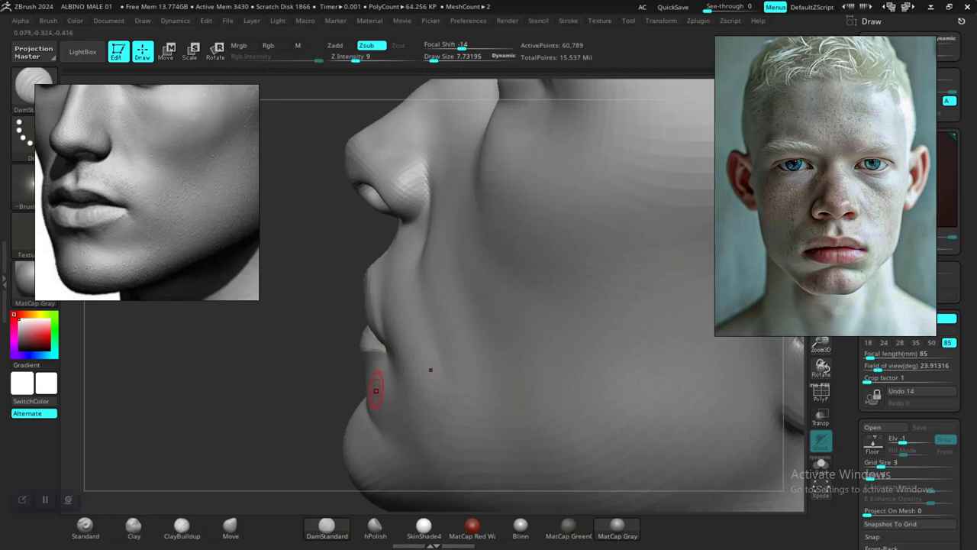
left_click_drag(288, 390, 580, 368)
key("f")
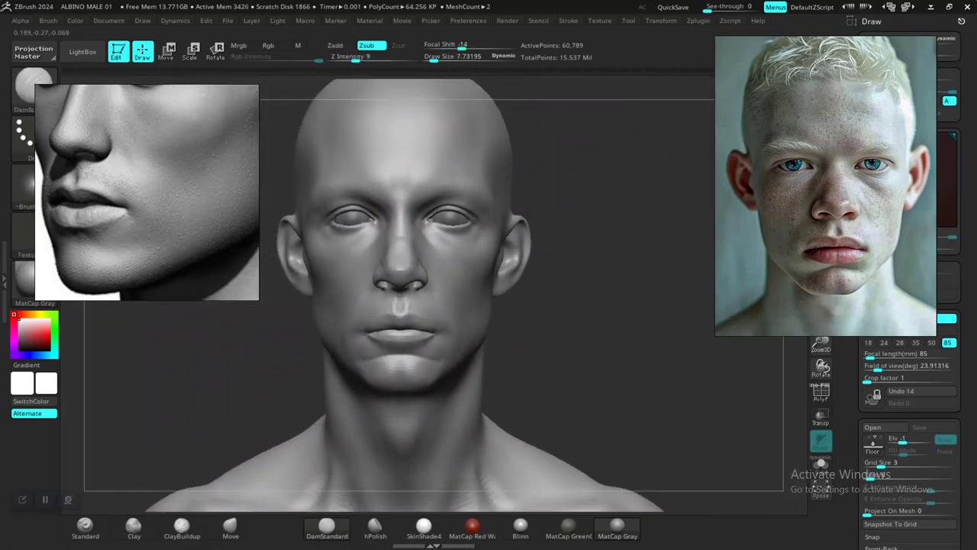
mouse_move(583, 362)
left_mouse_down("alt")
mouse_move(614, 372)
mouse_move(587, 349)
mouse_move(614, 401)
left_mouse_up("alt")
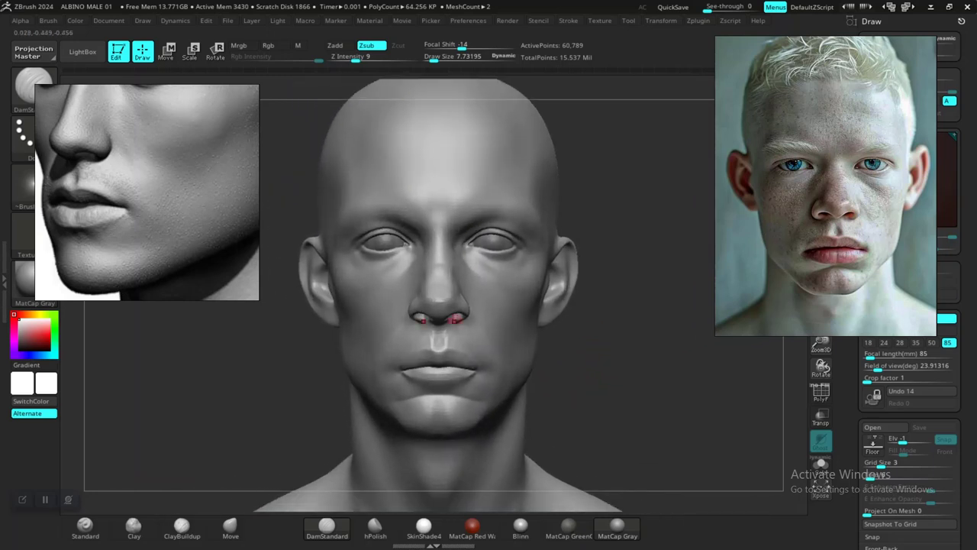
left_click(520, 526)
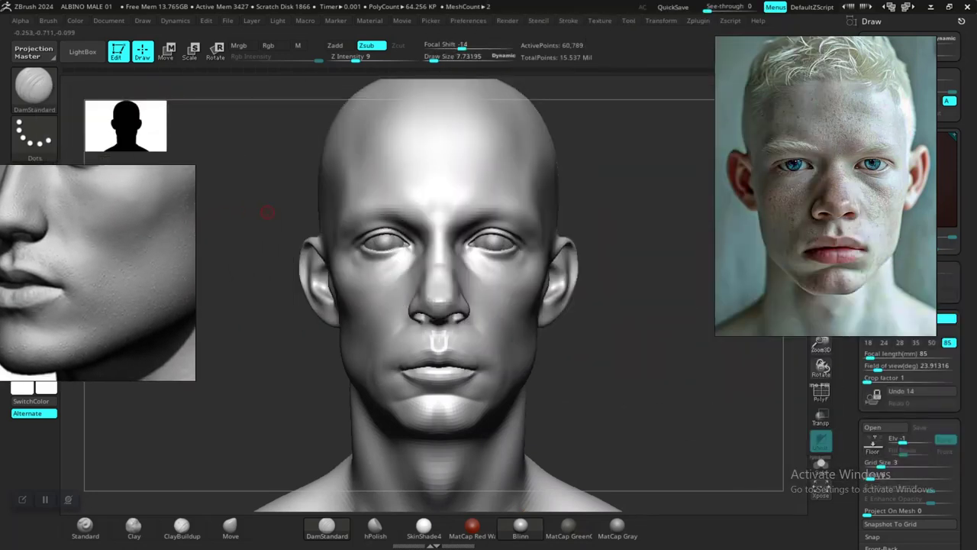
Turn off the first scene light and switch on the second one
left_click_drag(600, 381, 701, 344, "alt")
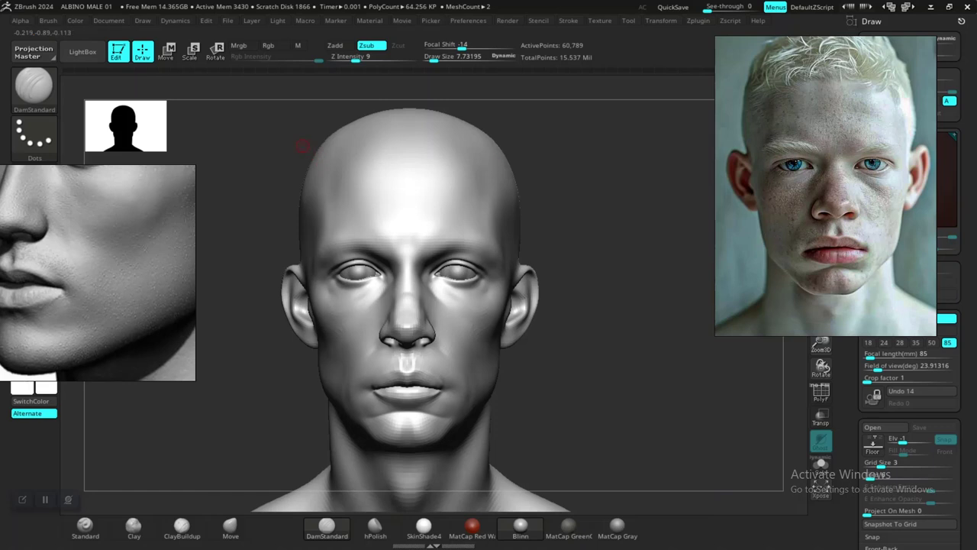
left_click(277, 20)
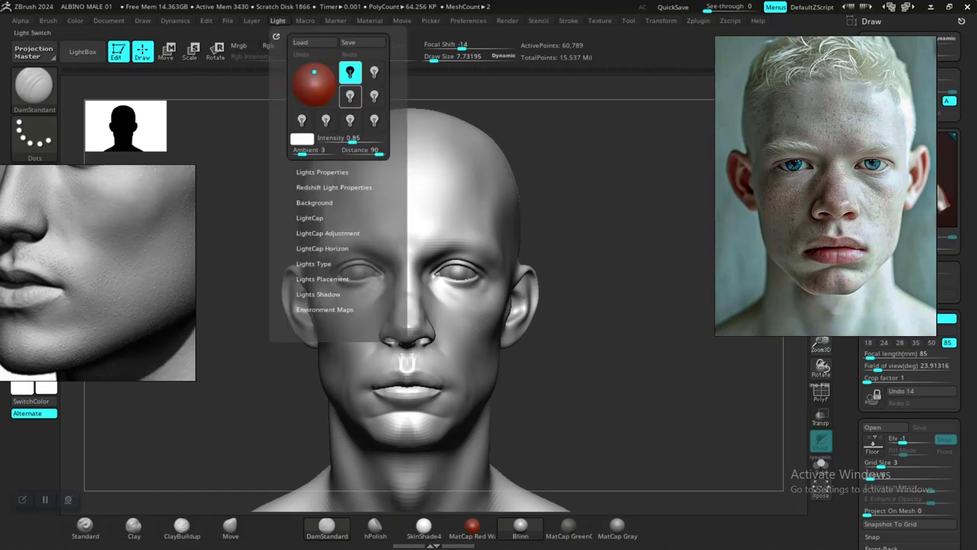
left_click(349, 72)
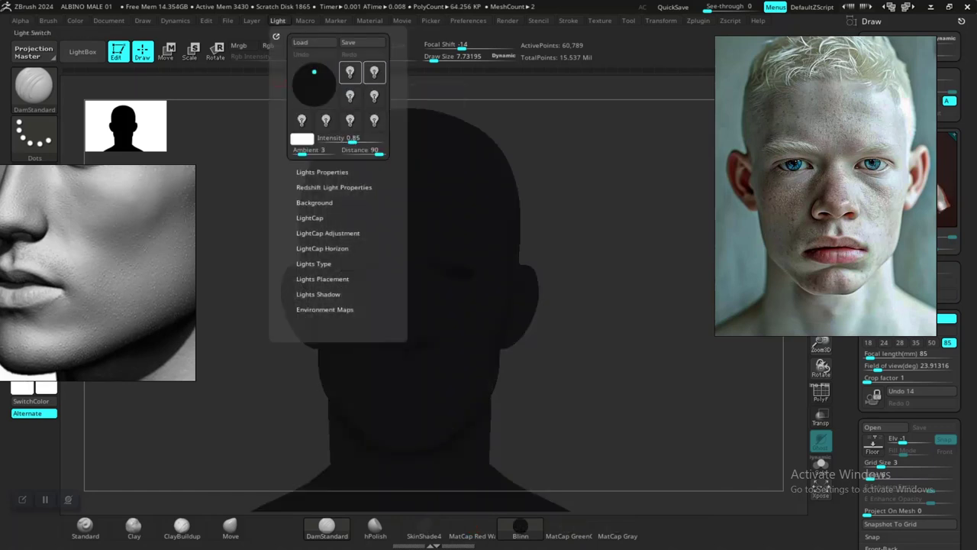
left_click(374, 72)
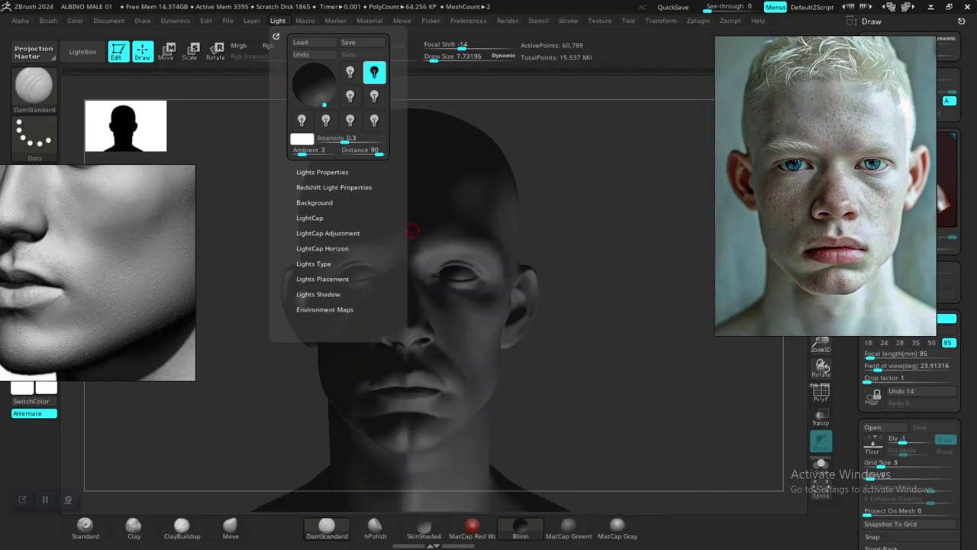
Move the second light to the front of the head, slightly off-centre, and raise its intensity to about 0.8
mouse_move(325, 104)
left_mouse_down()
mouse_move(305, 87)
mouse_move(324, 88)
left_mouse_up()
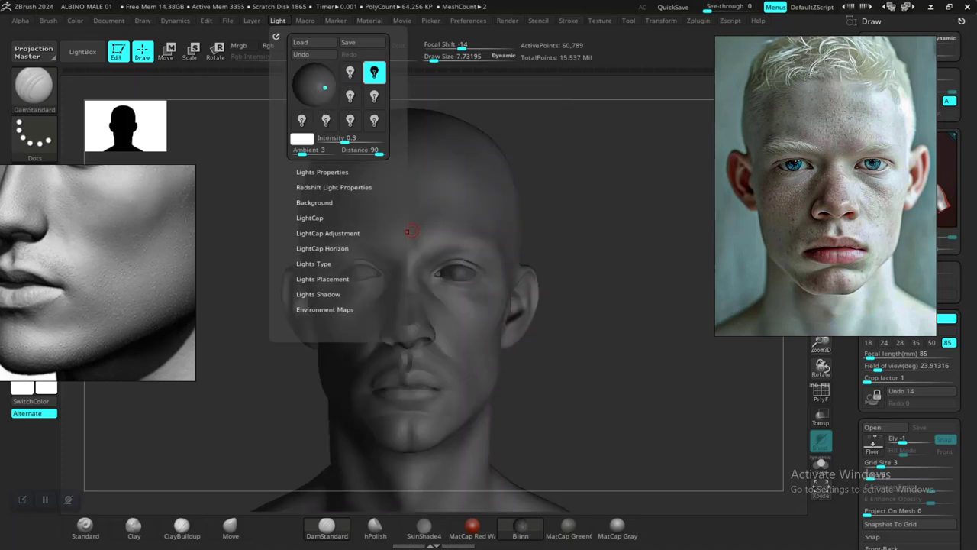
key("Return")
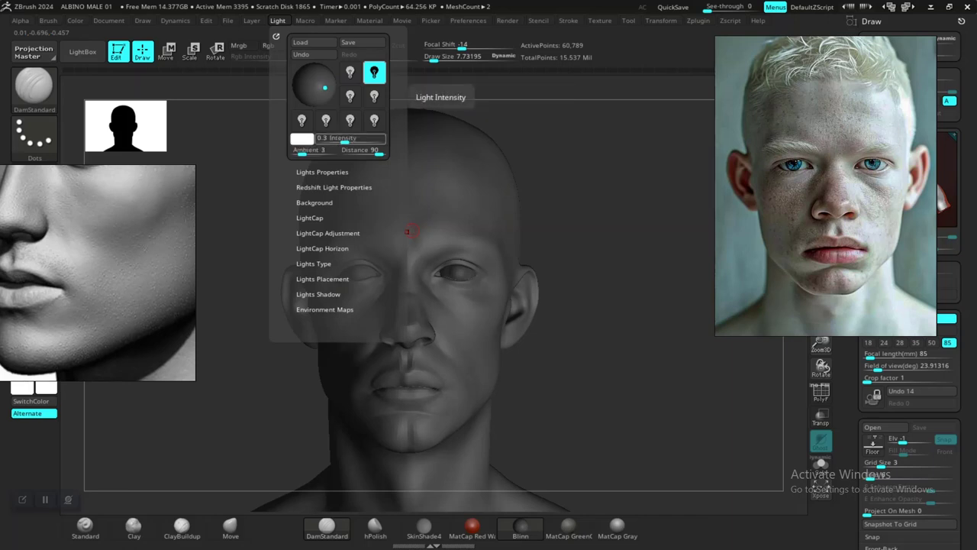
left_click_drag(345, 140, 353, 139)
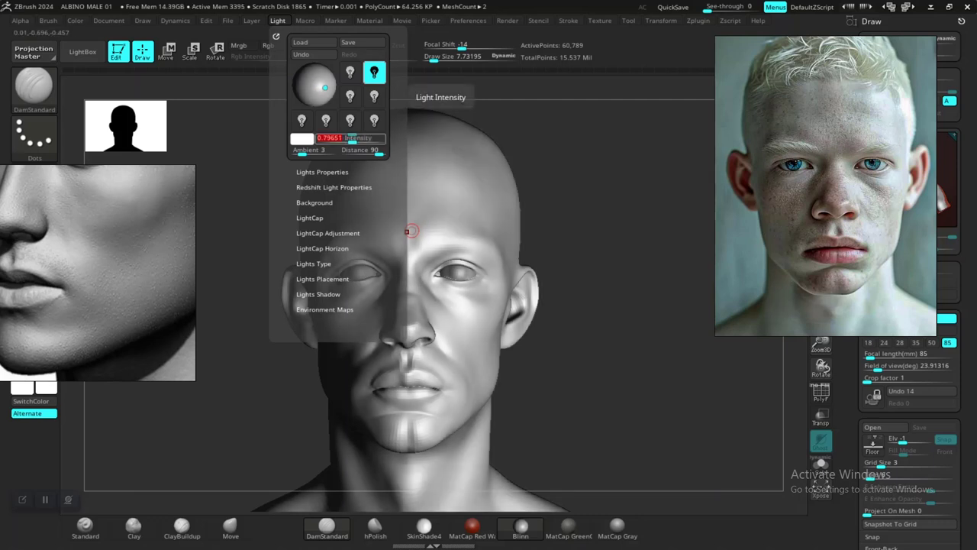
left_click_drag(325, 88, 319, 88)
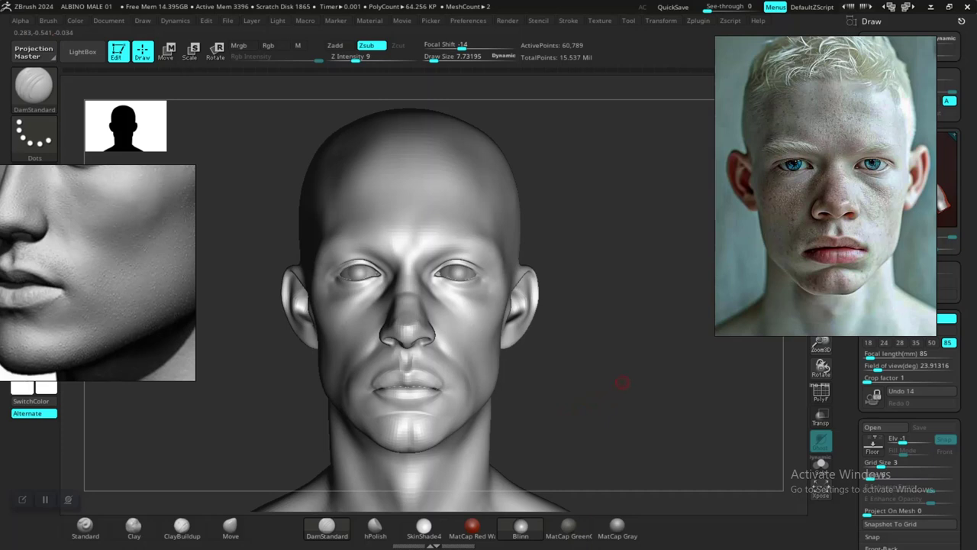
Raise the head mesh to the next subdivision level
right_click_drag(594, 406, 540, 357, "ctrl")
left_click_drag(540, 357, 660, 401, "alt")
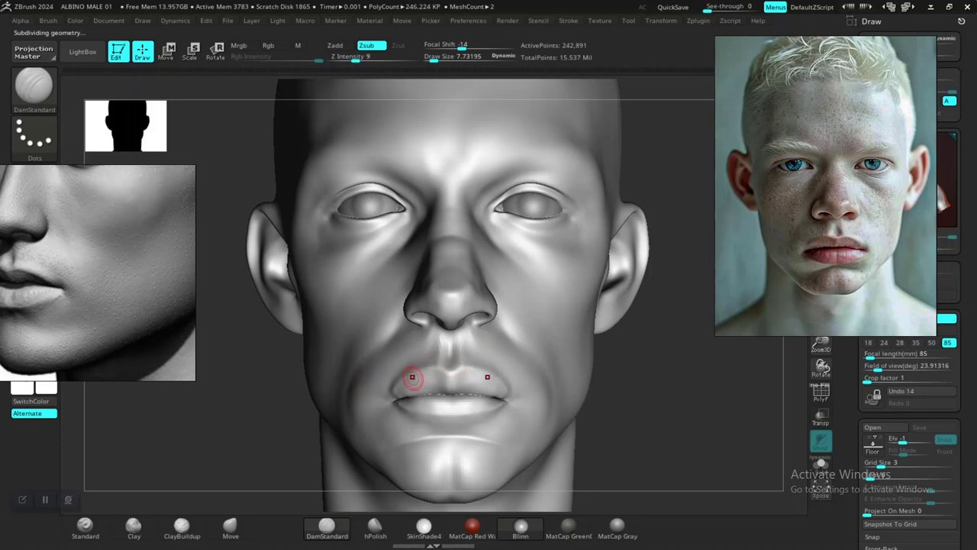
right_click_drag(648, 421, 672, 433, "ctrl")
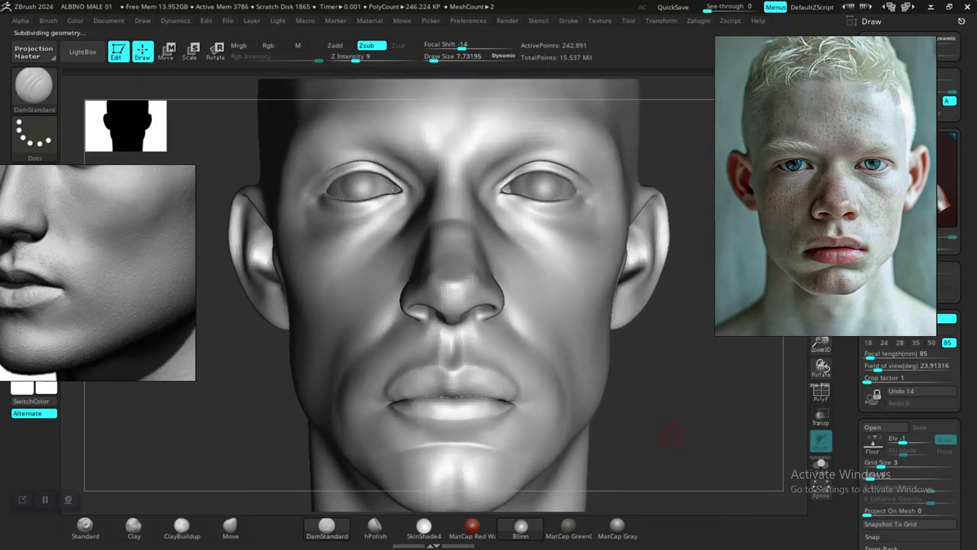
Examine the nose, lips and chin from several angles, comparing the Blinn material with MatCap Gray
right_click_drag(535, 432, 668, 281)
left_click_drag(634, 404, 736, 445)
right_click_drag(781, 481, 650, 384, "ctrl")
mouse_move(667, 378)
left_mouse_down("alt")
mouse_move(631, 398)
mouse_move(659, 391)
mouse_move(672, 407)
left_mouse_up("alt")
mouse_move(687, 393)
right_mouse_down("ctrl")
mouse_move(720, 414)
mouse_move(694, 397)
right_mouse_up("ctrl")
left_click_drag(691, 401, 644, 373, "alt")
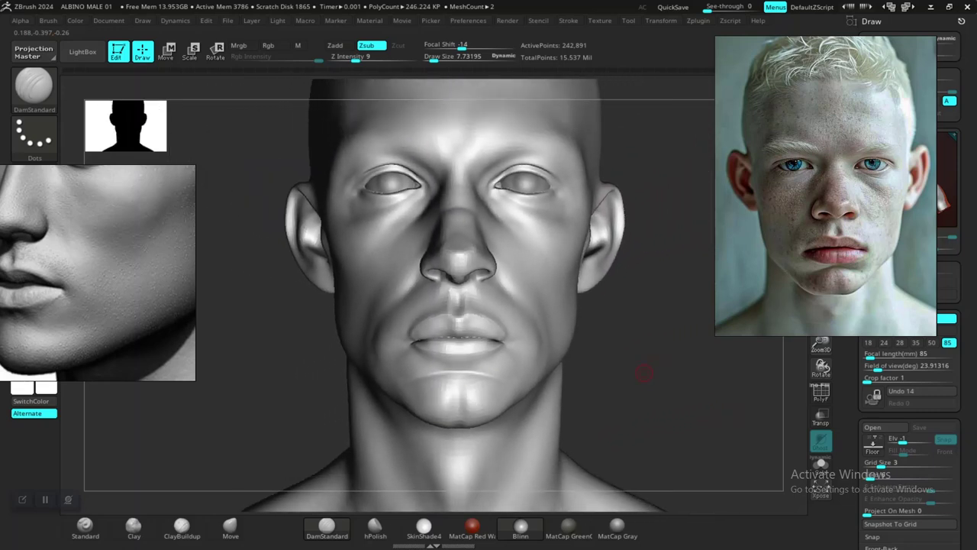
mouse_move(647, 375)
right_mouse_down("ctrl")
mouse_move(685, 401)
mouse_move(611, 401)
mouse_move(706, 401)
right_mouse_up("ctrl")
mouse_move(657, 387)
left_mouse_down()
mouse_move(699, 401)
mouse_move(646, 370)
left_mouse_up()
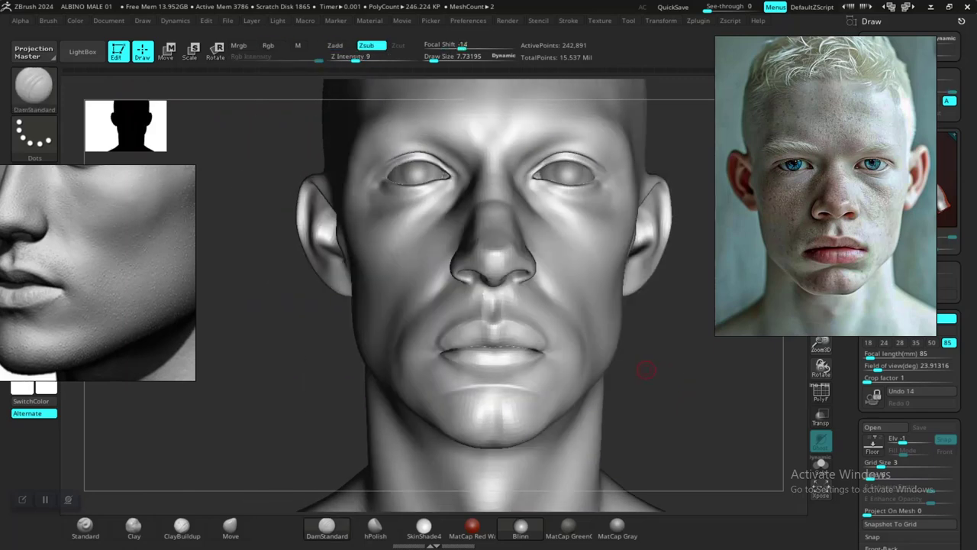
mouse_move(672, 375)
right_mouse_down("ctrl")
mouse_move(651, 373)
mouse_move(662, 388)
mouse_move(641, 347)
mouse_move(649, 382)
mouse_move(639, 345)
mouse_move(642, 374)
right_mouse_up("ctrl")
left_click_drag(655, 359, 655, 344)
left_click(618, 527)
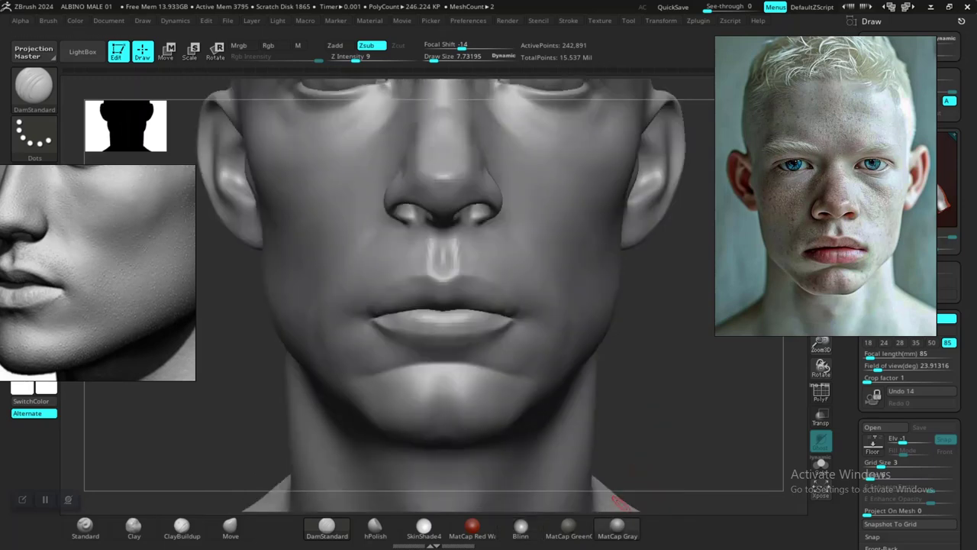
left_click(520, 526)
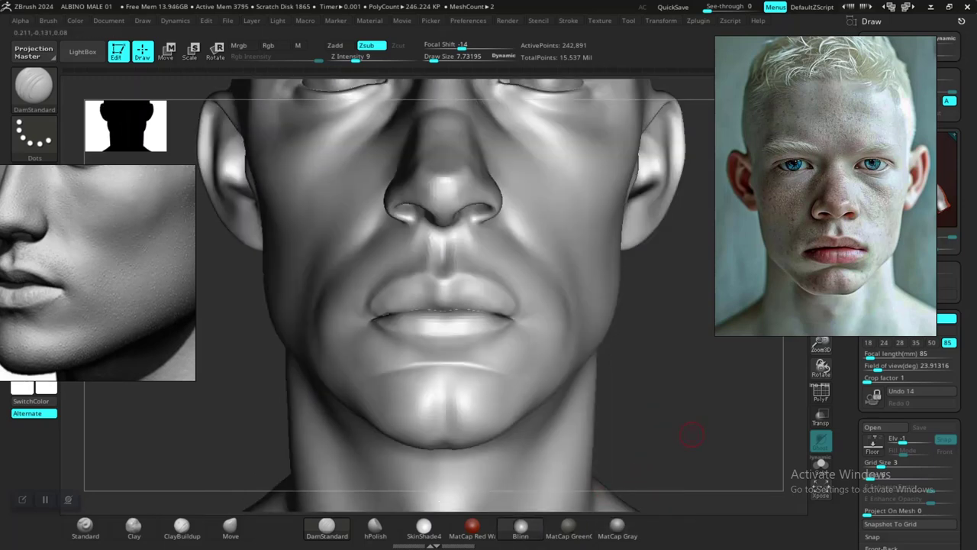
Build up the outer edge of the upper lip near the mouth corner with the Standard brush
mouse_move(702, 356)
left_mouse_down("alt")
mouse_move(710, 415)
mouse_move(716, 364)
mouse_move(716, 388)
mouse_move(685, 392)
mouse_move(736, 397)
mouse_move(824, 382)
mouse_move(823, 443)
left_mouse_up("alt")
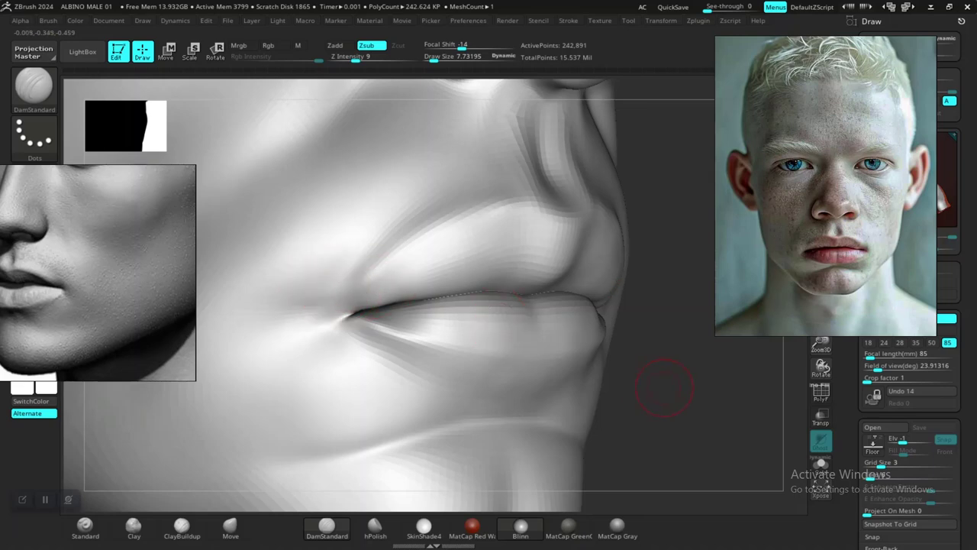
mouse_move(665, 389)
left_mouse_down()
mouse_move(666, 373)
mouse_move(663, 400)
mouse_move(634, 425)
mouse_move(641, 380)
mouse_move(683, 377)
left_mouse_up()
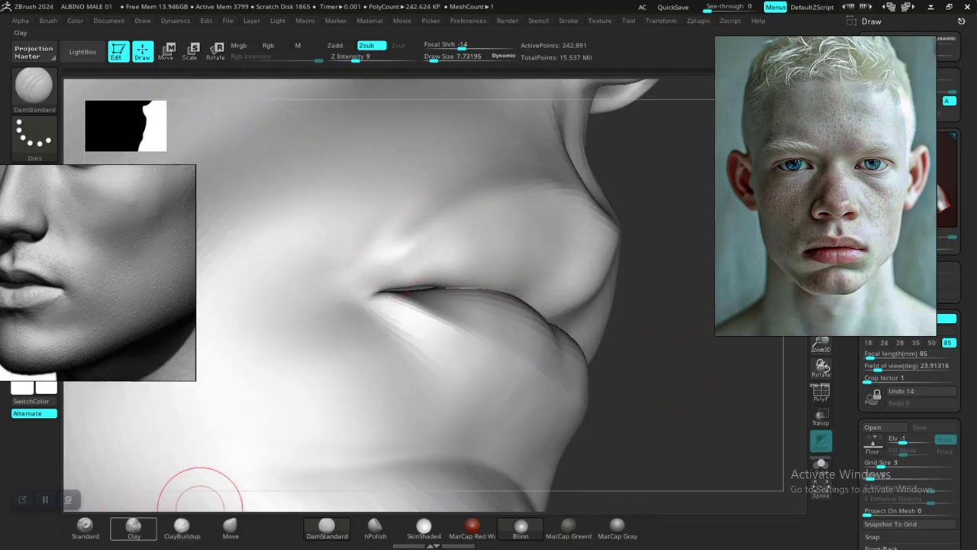
left_click(85, 526)
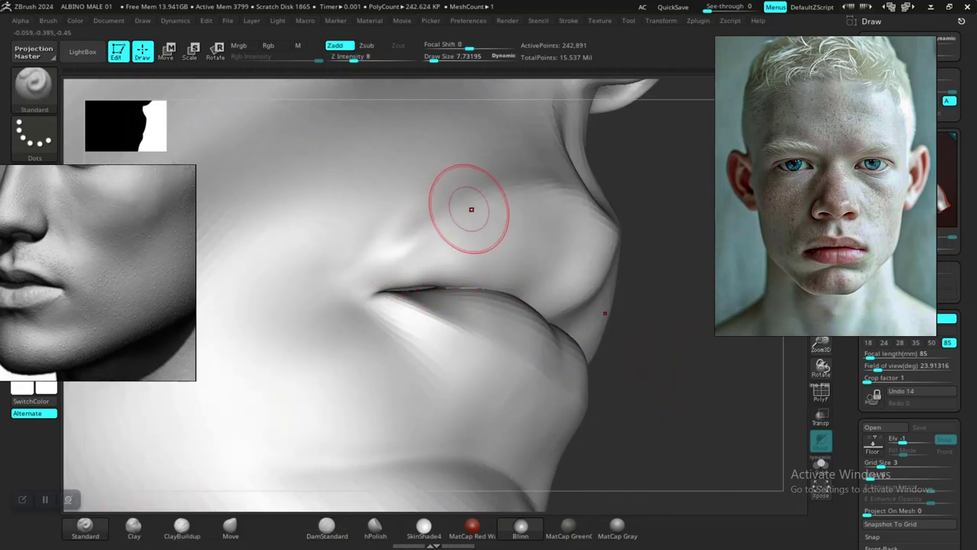
left_click_drag(446, 222, 416, 246)
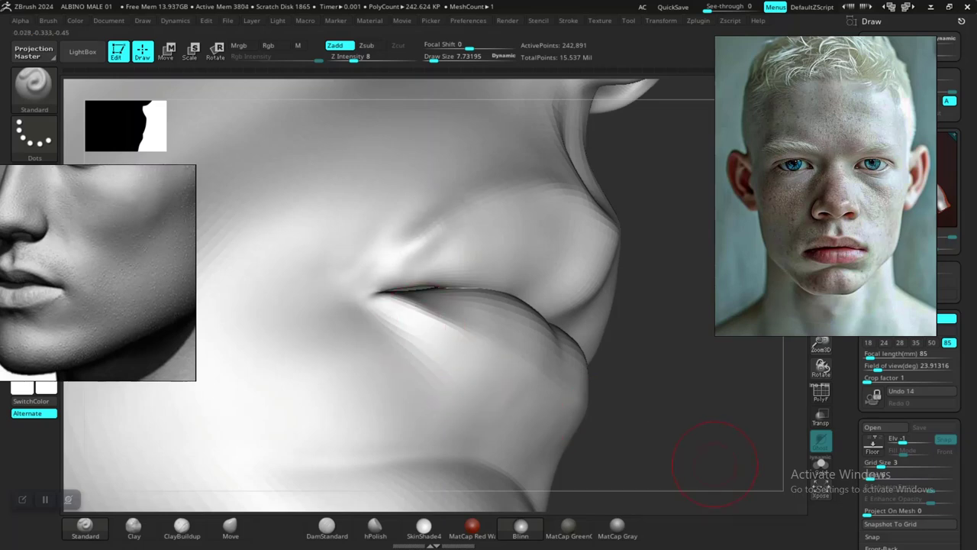
Smooth the ridge on the upper lip beside the mouth corner
left_click_drag(715, 464, 634, 358, "alt")
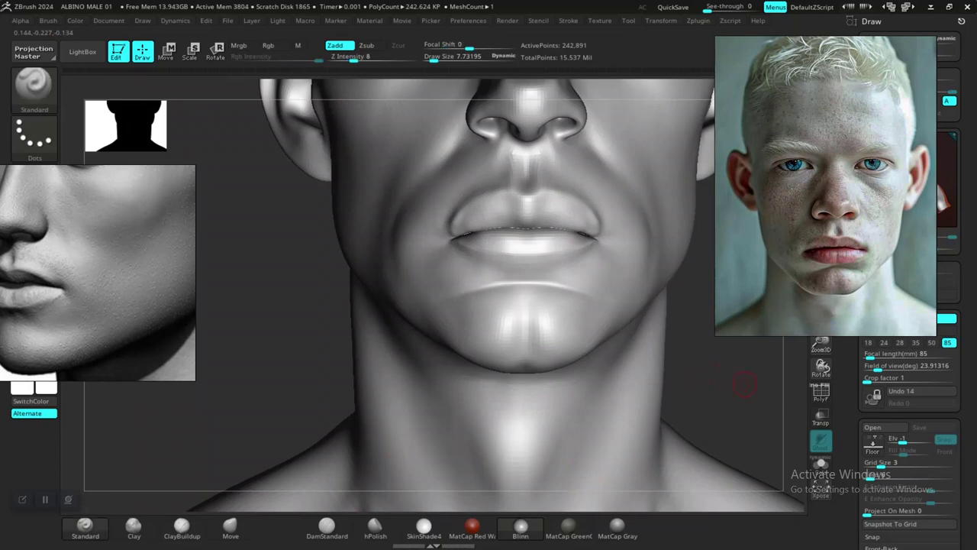
mouse_move(744, 384)
left_mouse_down()
mouse_move(684, 438)
mouse_move(670, 421)
mouse_move(611, 428)
mouse_move(600, 388)
mouse_move(606, 355)
mouse_move(641, 451)
mouse_move(661, 452)
mouse_move(649, 451)
left_mouse_up()
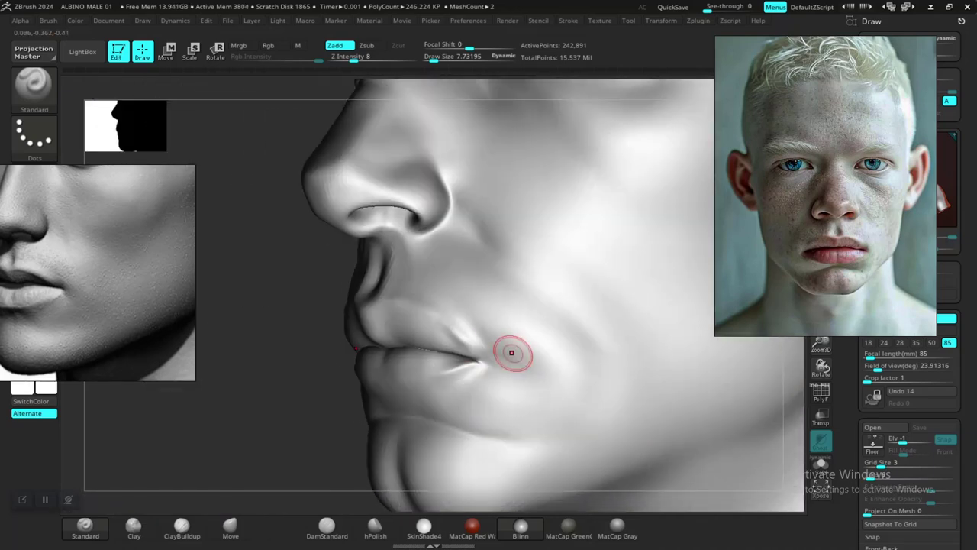
mouse_move(283, 403)
left_mouse_down()
mouse_move(299, 406)
mouse_move(285, 437)
left_mouse_up()
key("ctrl")
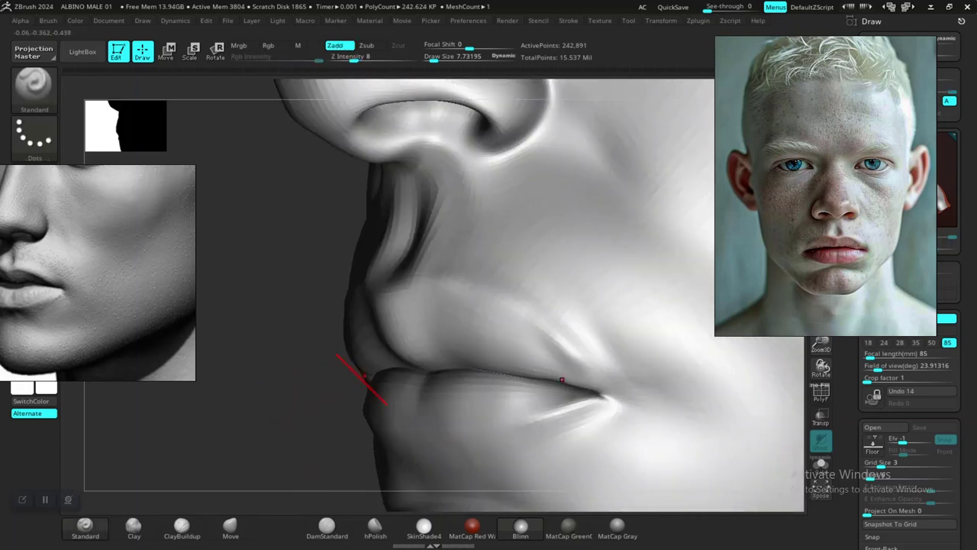
key("shift")
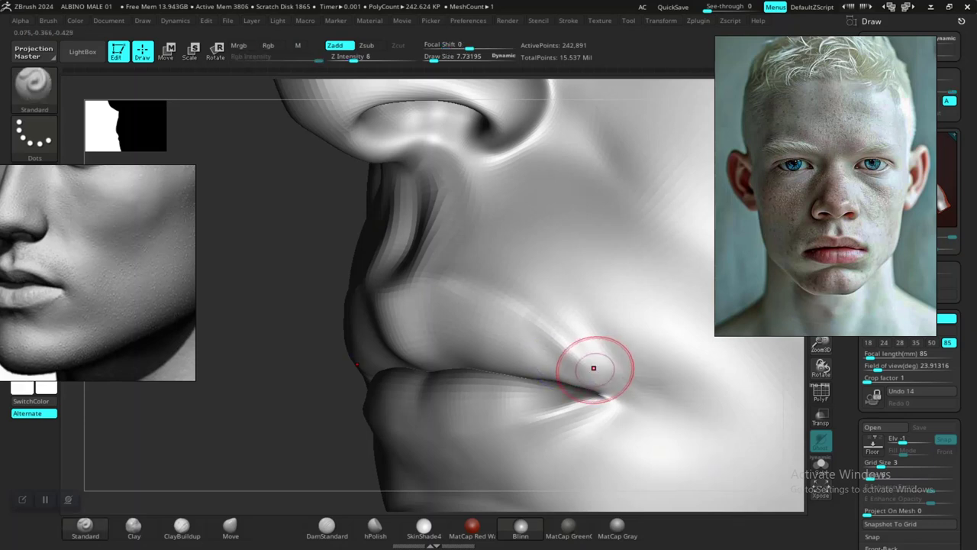
Inspect the reworked lips and mouth corners from three-quarter, side and front views against the references
left_click_drag(285, 416, 240, 412)
left_click_drag(316, 410, 305, 336, "alt")
left_click_drag(336, 393, 487, 361)
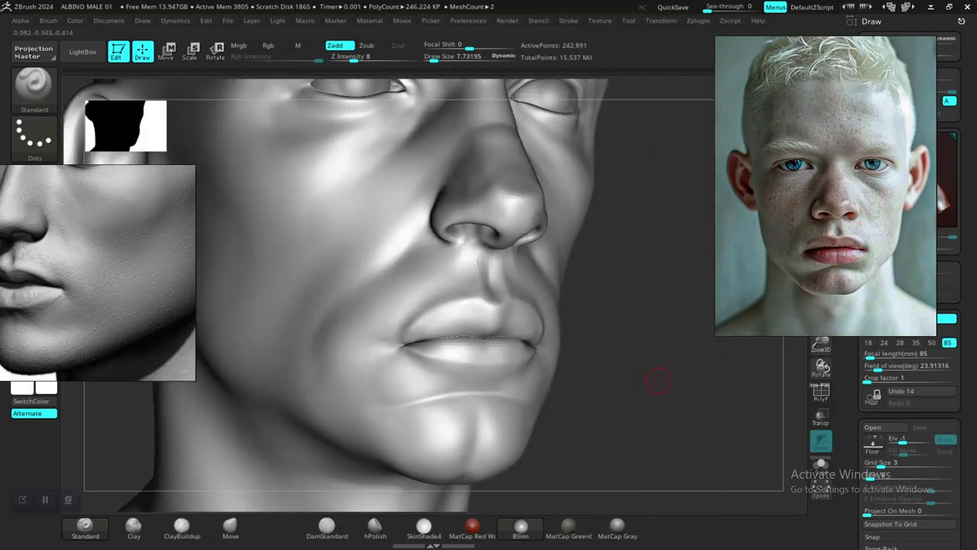
left_click_drag(659, 384, 679, 361, "alt")
mouse_move(638, 405)
left_mouse_down()
mouse_move(690, 392)
mouse_move(626, 388)
mouse_move(617, 366)
left_mouse_up()
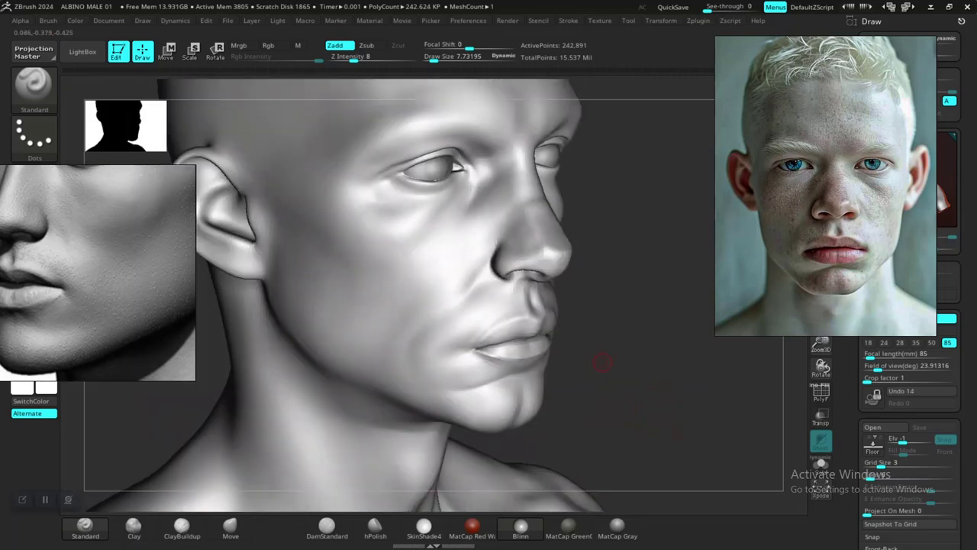
left_click_drag(588, 375, 585, 377, "shift")
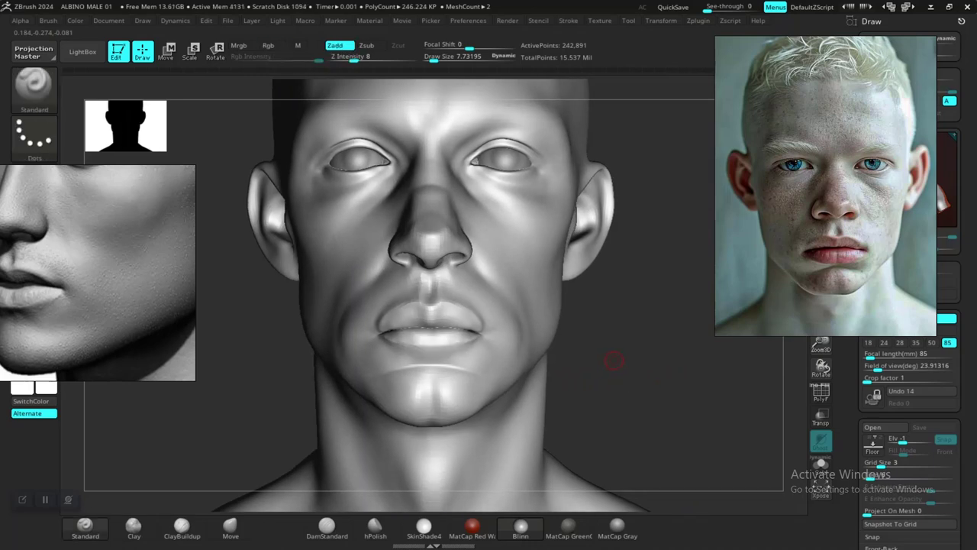
mouse_move(665, 236)
left_mouse_down("alt")
mouse_move(689, 395)
mouse_move(551, 378)
left_mouse_up("alt")
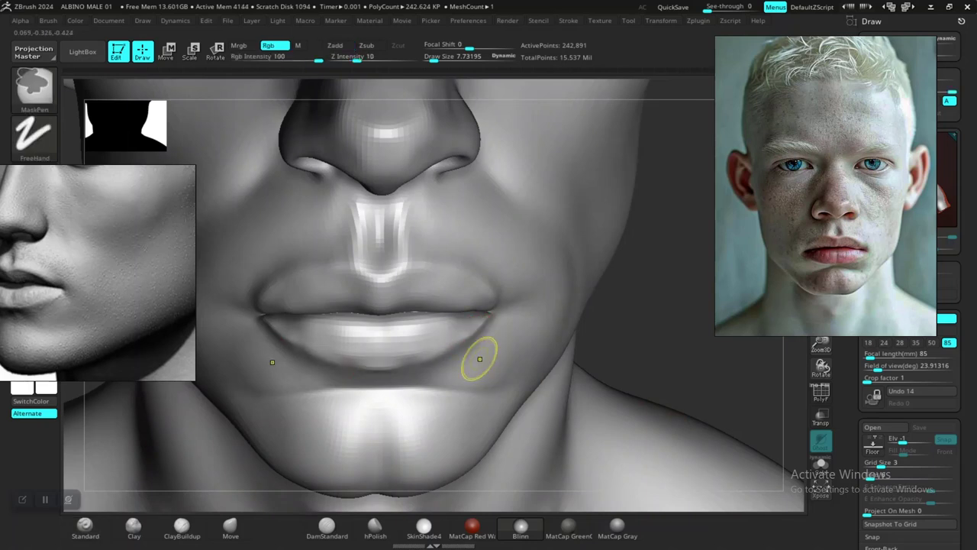
left_click_drag(628, 349, 393, 352)
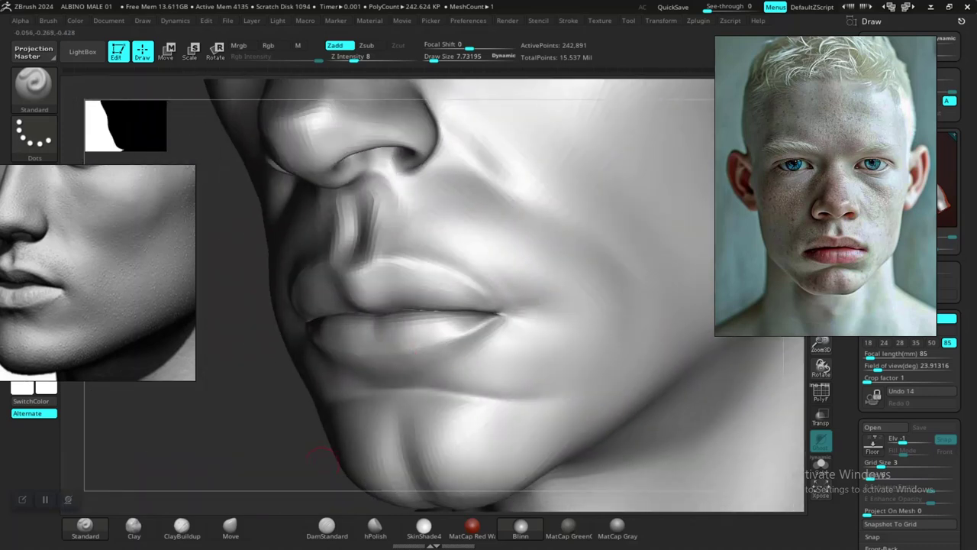
Set up the DamStandard brush with a draw size of 10.73 and a Z intensity of 11
left_click(327, 527)
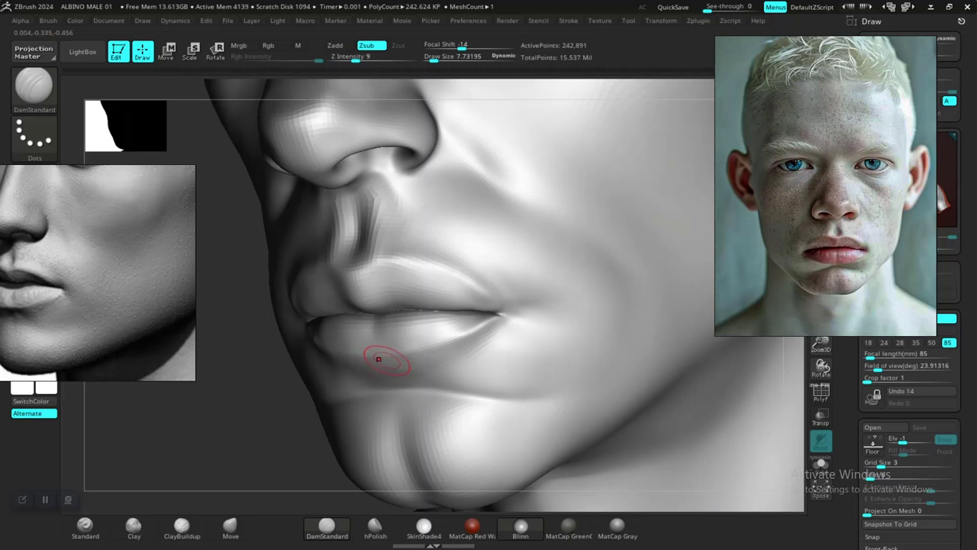
key("bracketright")
key("bracketright")
key("bracketright")
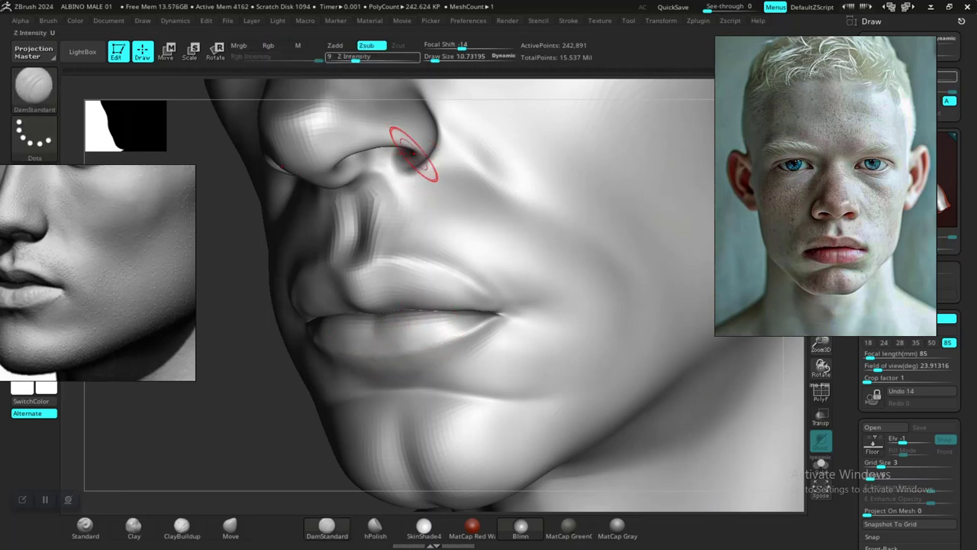
left_click_drag(356, 58, 358, 58)
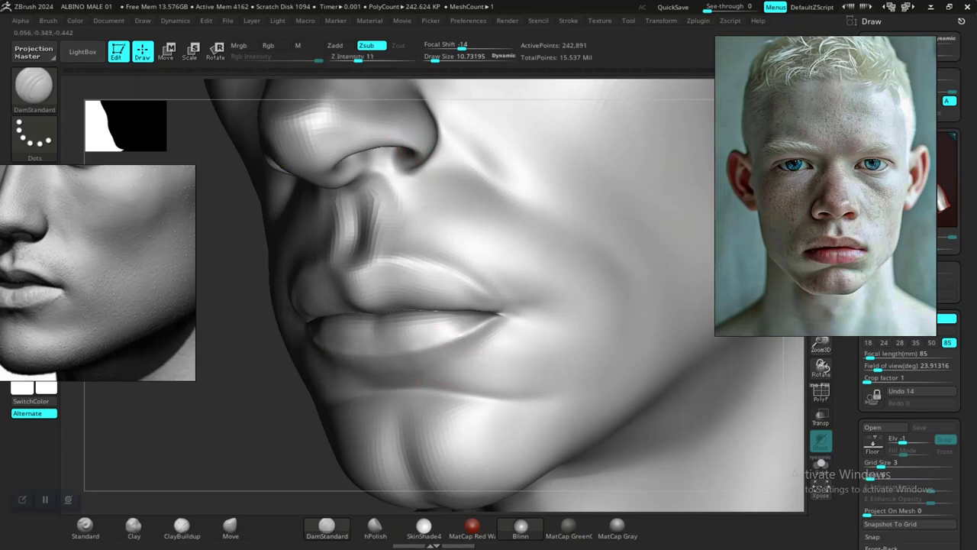
Examine the lips, mouth corners and chin from both sides and in the context of the whole head
left_click_drag(290, 373, 367, 373)
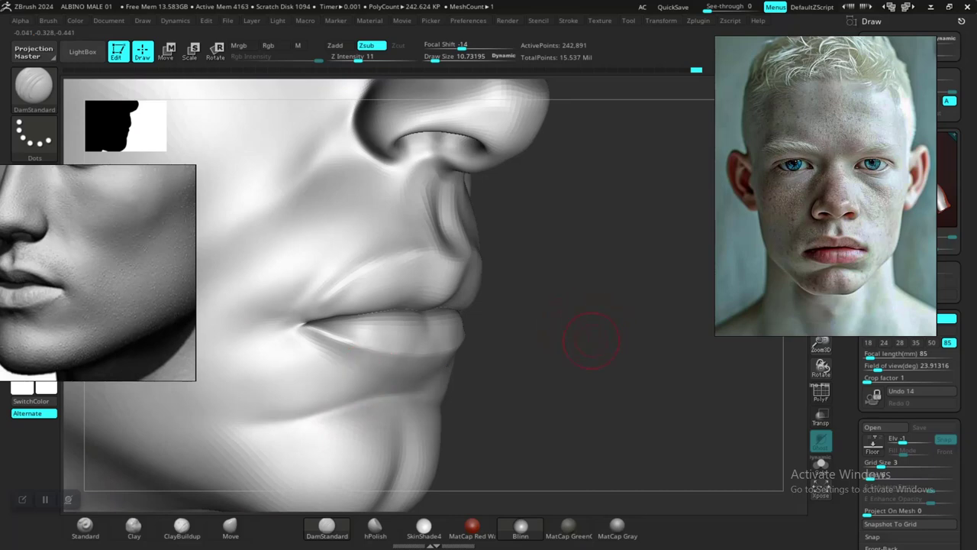
left_click_drag(589, 339, 526, 338)
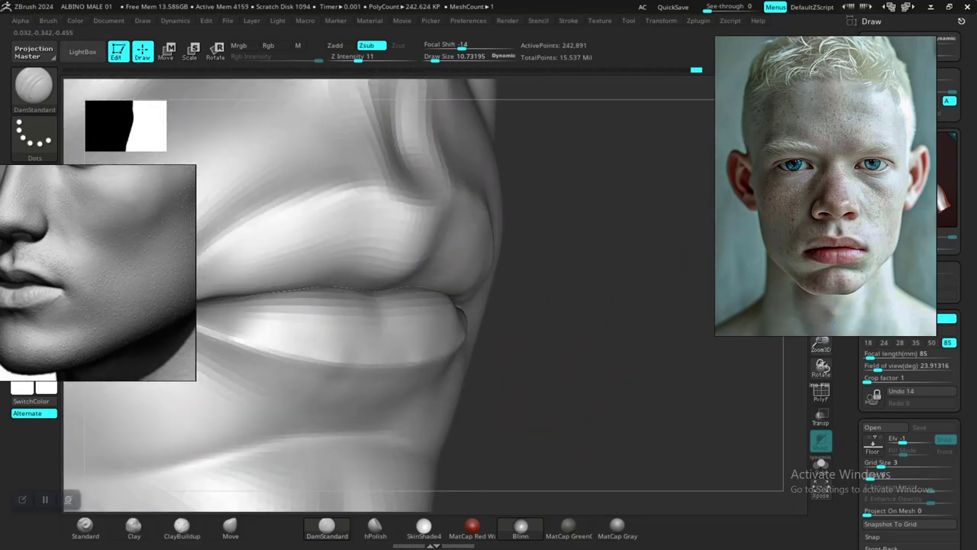
scroll(535, 357, "down", 4)
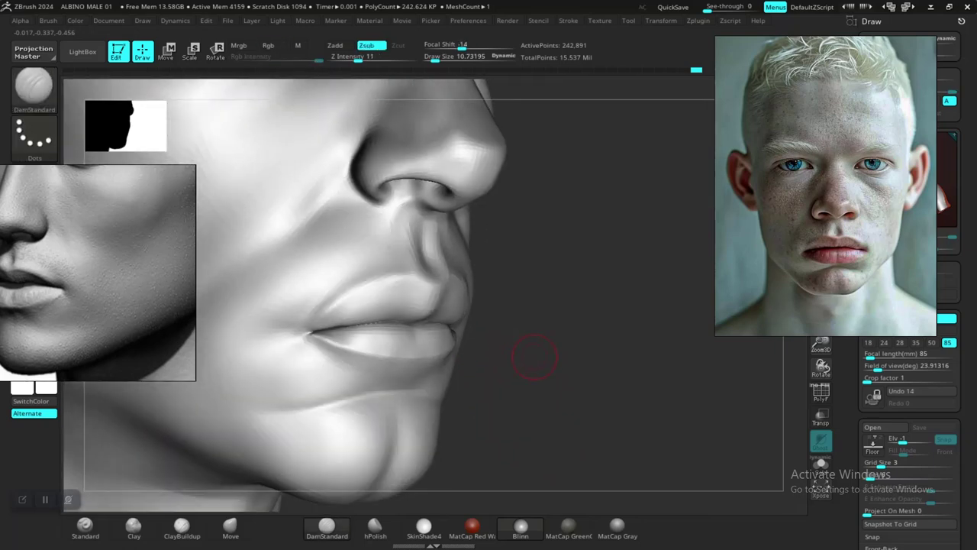
left_click_drag(535, 357, 414, 392)
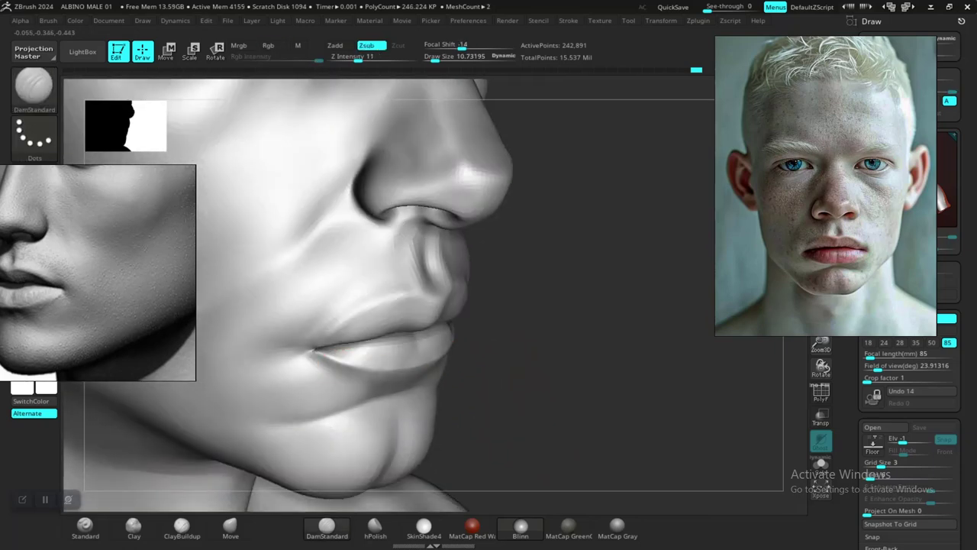
left_click_drag(577, 403, 476, 364, "alt")
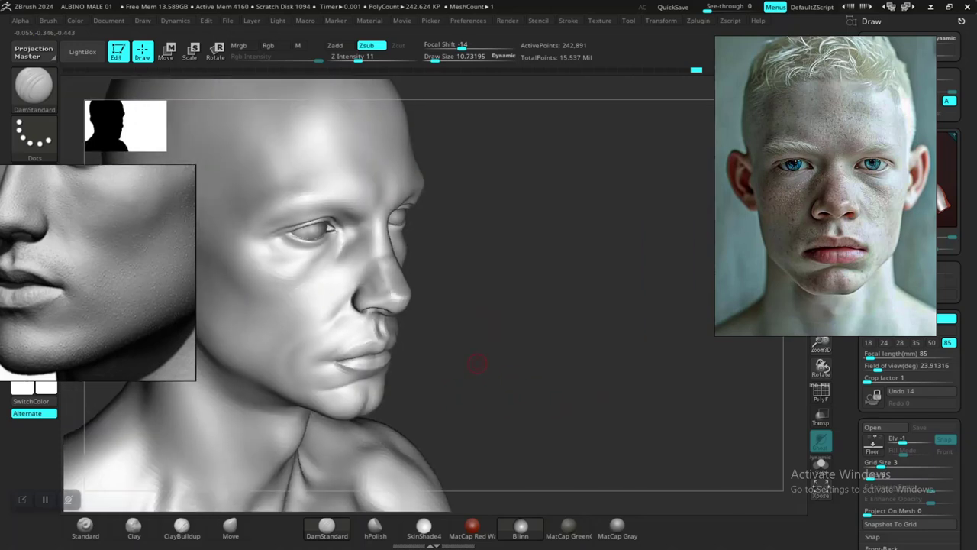
mouse_move(642, 321)
left_mouse_down()
mouse_move(563, 355)
mouse_move(629, 375)
mouse_move(488, 372)
left_mouse_up()
left_click_drag(271, 425, 413, 418, "alt")
left_click_drag(323, 396, 435, 318)
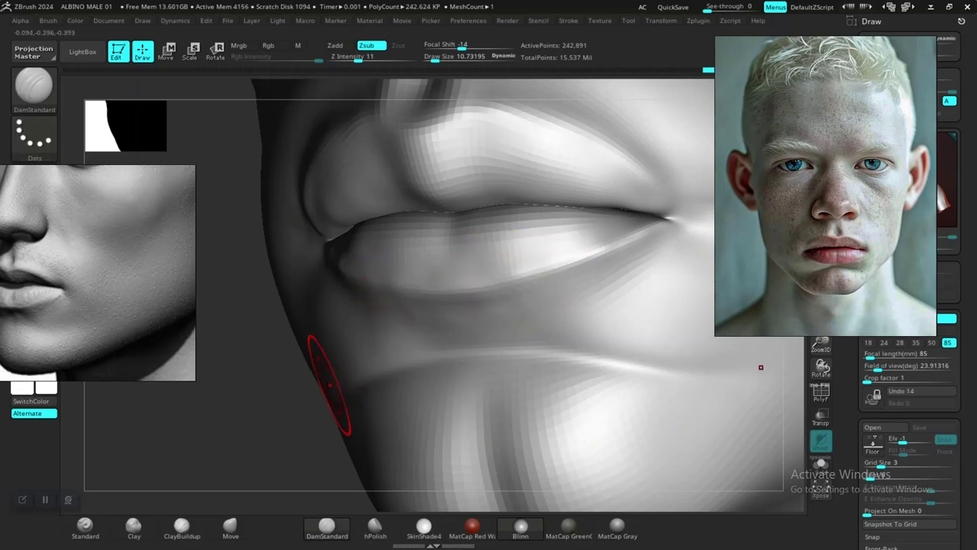
Smooth the lower lip's edge near the mouth corner
left_click_drag(298, 413, 236, 269, "alt")
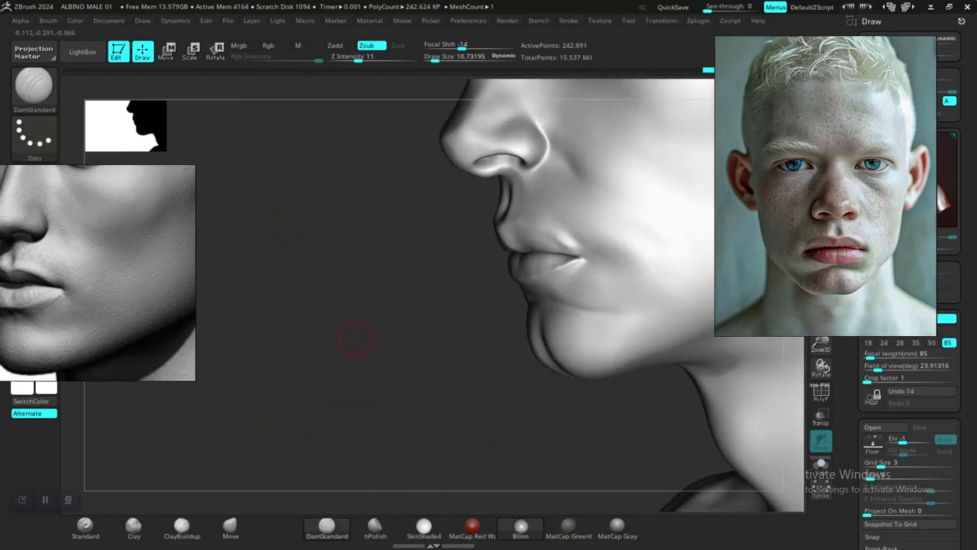
mouse_move(355, 338)
left_mouse_down("alt")
mouse_move(366, 376)
mouse_move(497, 301)
left_mouse_up("alt")
left_click_drag(555, 277, 585, 258, "shift")
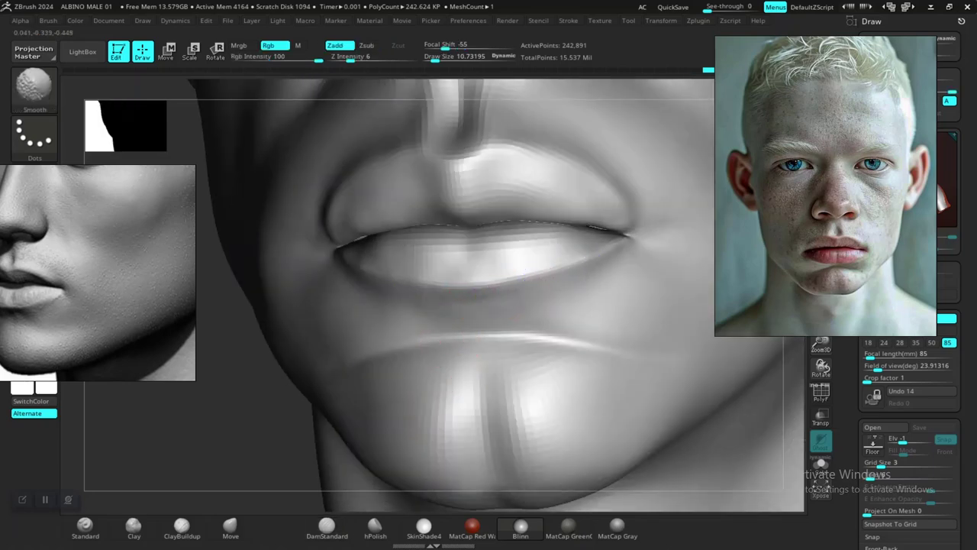
left_click_drag(274, 340, 414, 305)
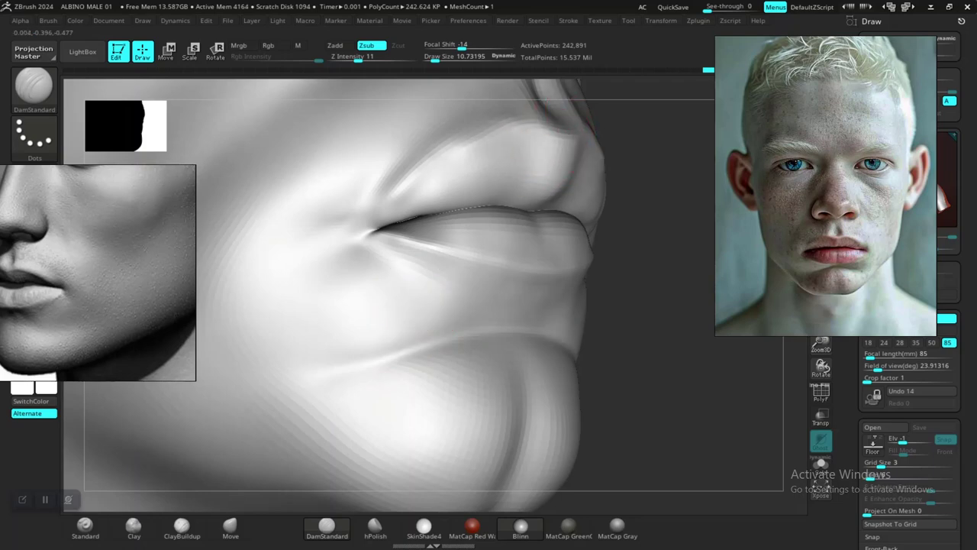
Bring the head into a front view and lower its mesh by two subdivision levels
mouse_move(486, 244)
right_mouse_down("ctrl")
mouse_move(629, 308)
mouse_move(563, 410)
mouse_move(672, 373)
mouse_move(611, 336)
mouse_move(642, 410)
right_mouse_up("ctrl")
right_click_drag(725, 401, 650, 390)
right_click_drag(269, 393, 477, 416)
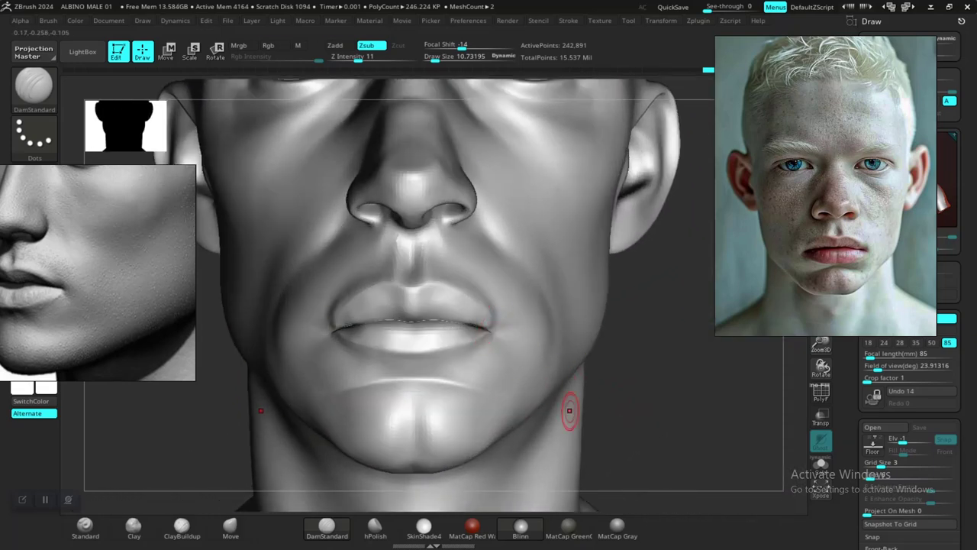
mouse_move(595, 419)
right_mouse_down("ctrl")
mouse_move(603, 431)
mouse_move(605, 382)
mouse_move(615, 424)
mouse_move(634, 419)
right_mouse_up("ctrl")
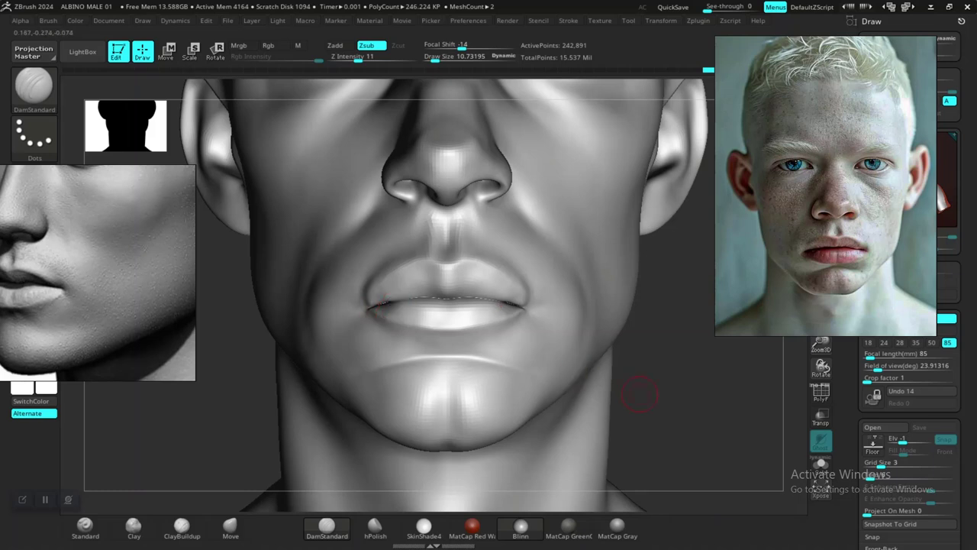
mouse_move(639, 395)
right_mouse_down("ctrl")
mouse_move(621, 343)
mouse_move(633, 359)
mouse_move(628, 371)
right_mouse_up("ctrl")
key("shift")
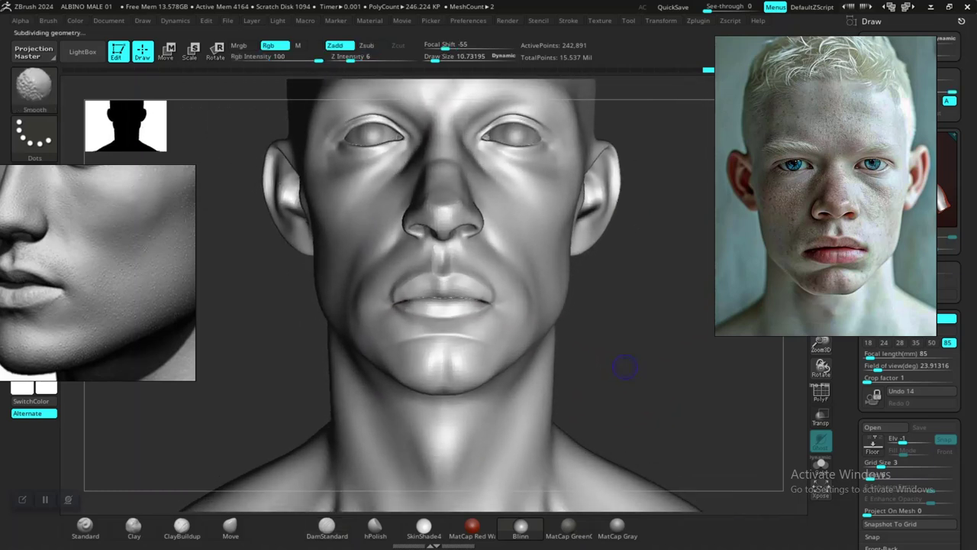
key("shift+d")
key("shift+d")
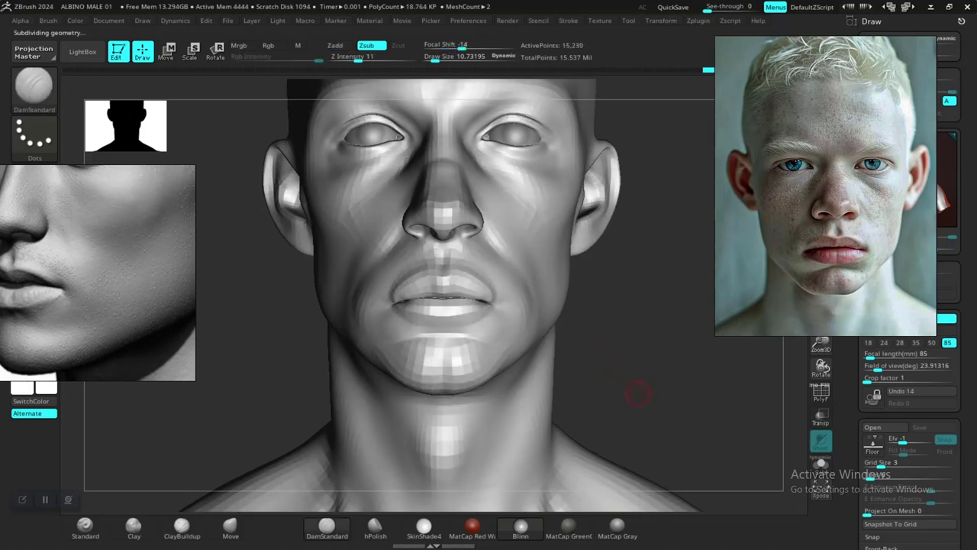
Select the Move brush with a draw size of 33.05 for the lower face and check the jaw and mouth shape
right_click_drag(638, 393, 471, 328, "ctrl")
key("space")
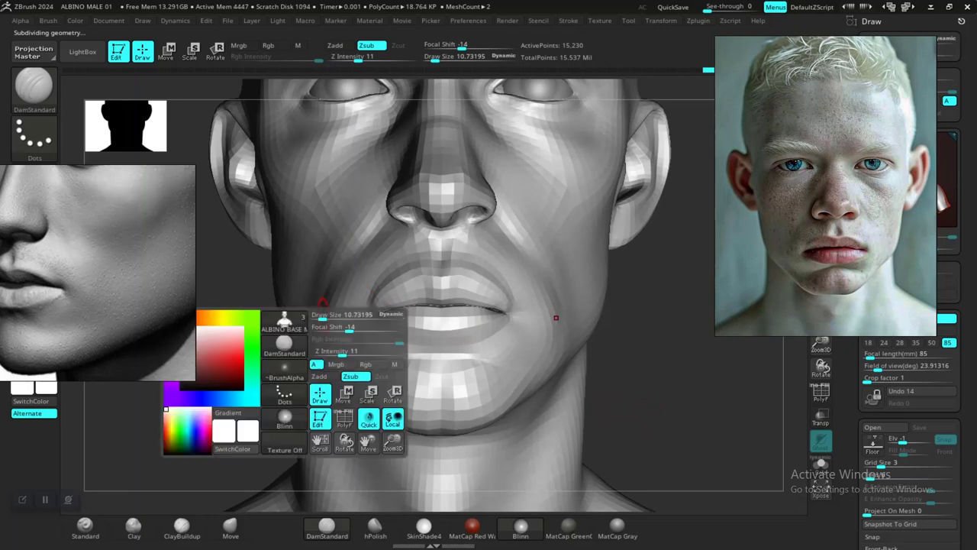
left_click_drag(323, 302, 334, 319)
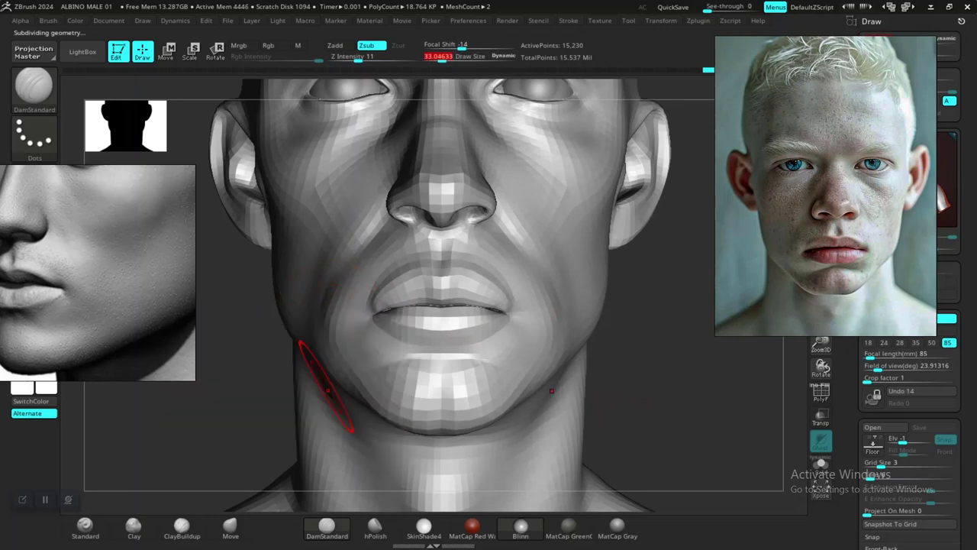
left_click(229, 525)
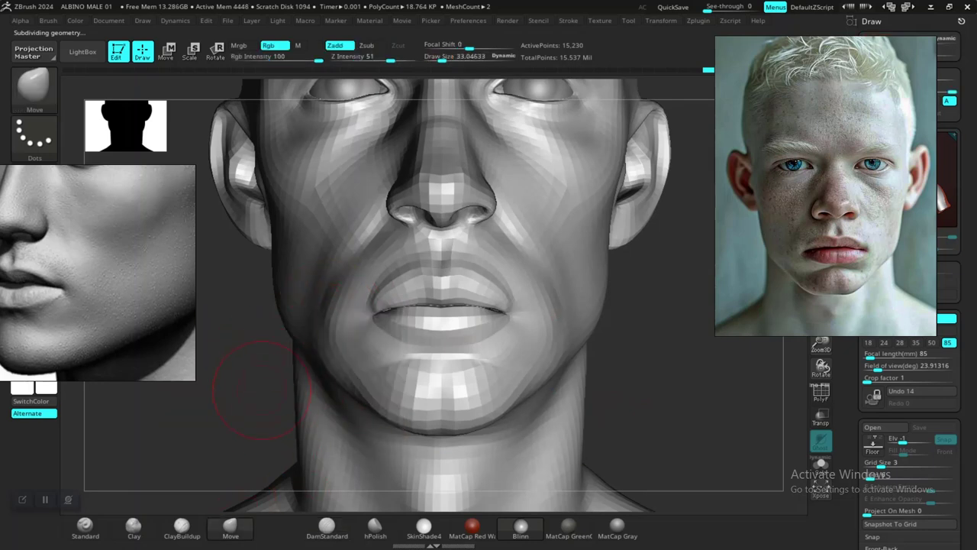
mouse_move(272, 407)
left_mouse_down()
mouse_move(244, 406)
mouse_move(265, 417)
mouse_move(268, 442)
left_mouse_up()
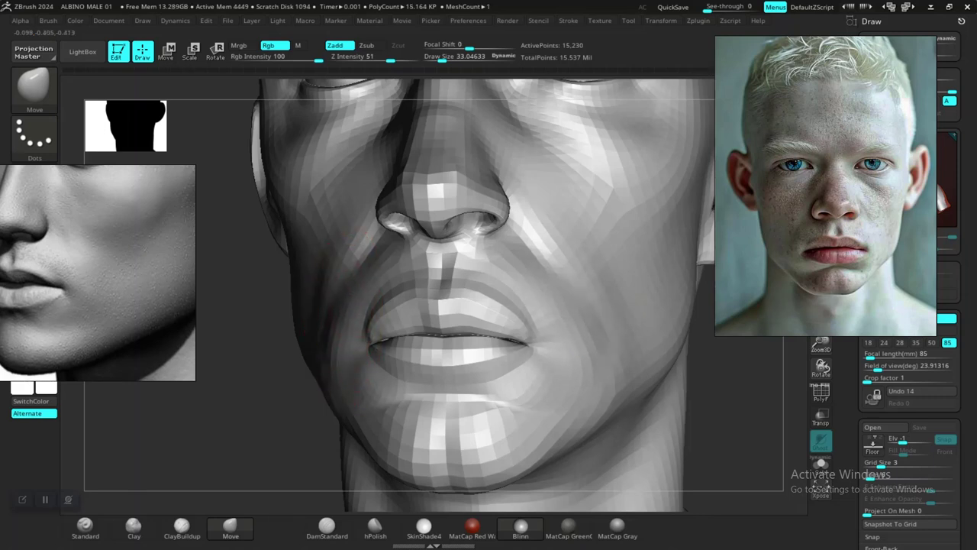
right_click_drag(268, 443, 330, 369, "ctrl")
mouse_move(577, 349)
right_mouse_down("ctrl")
mouse_move(633, 382)
mouse_move(643, 408)
right_mouse_up("ctrl")
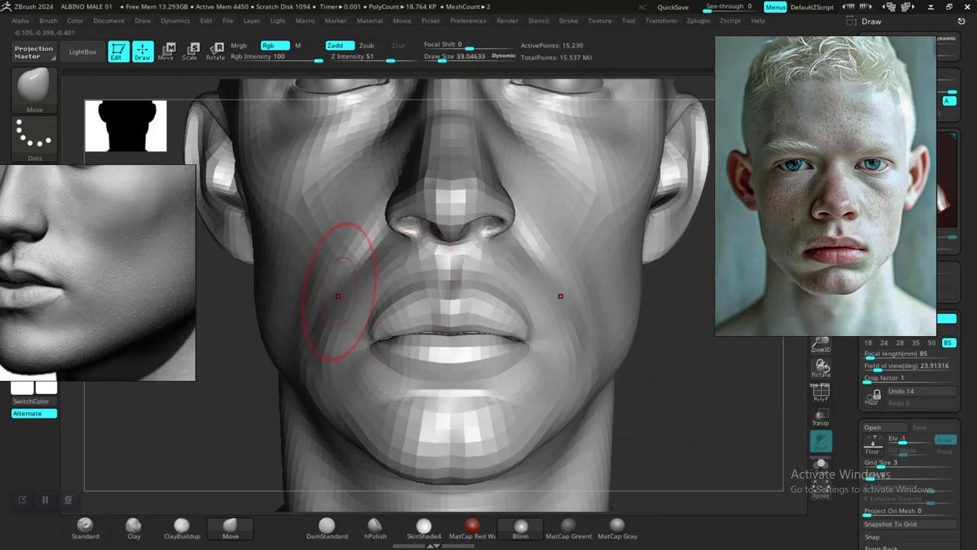
Reduce the draw size to 13.52 and smooth the cheek beside the mouth corner
key("space")
left_click_drag(341, 288, 332, 307)
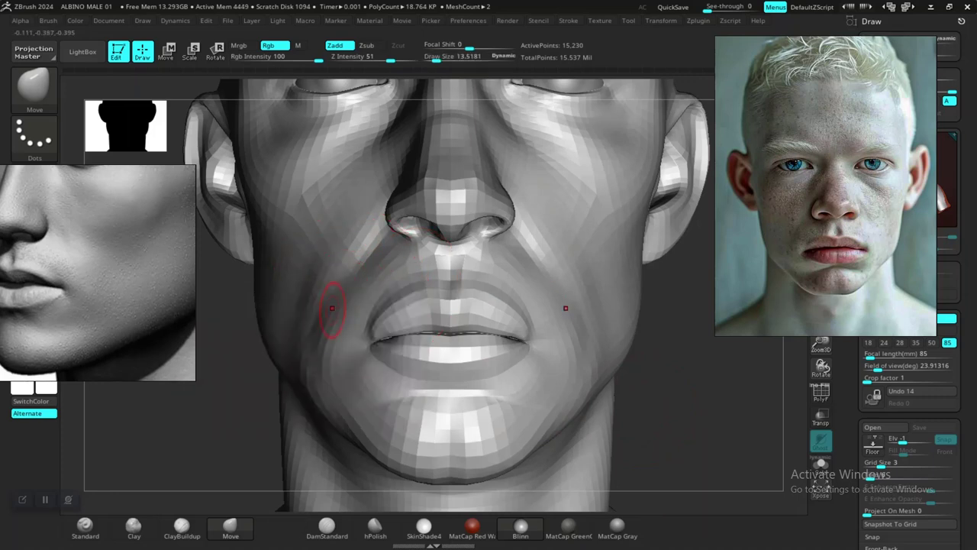
key("shift")
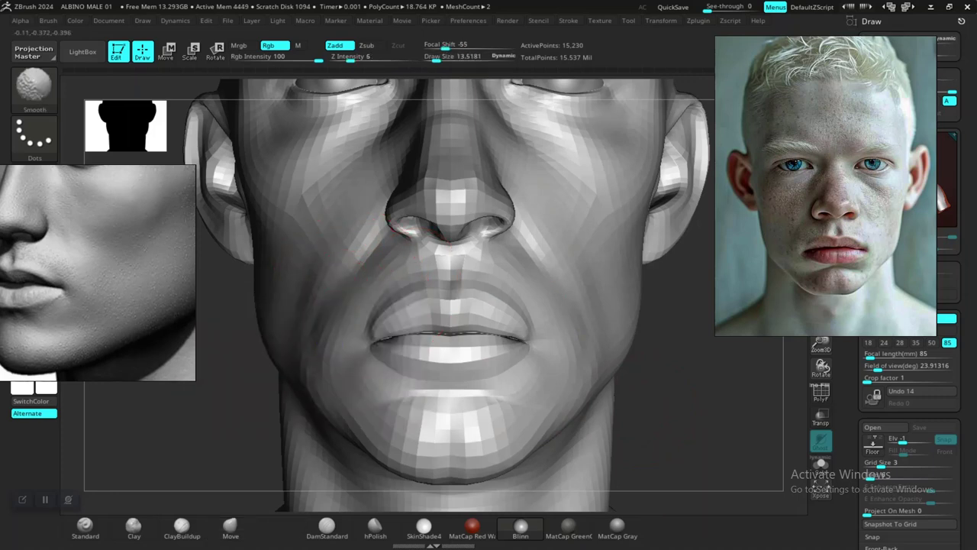
left_click_drag(333, 343, 328, 347, "shift")
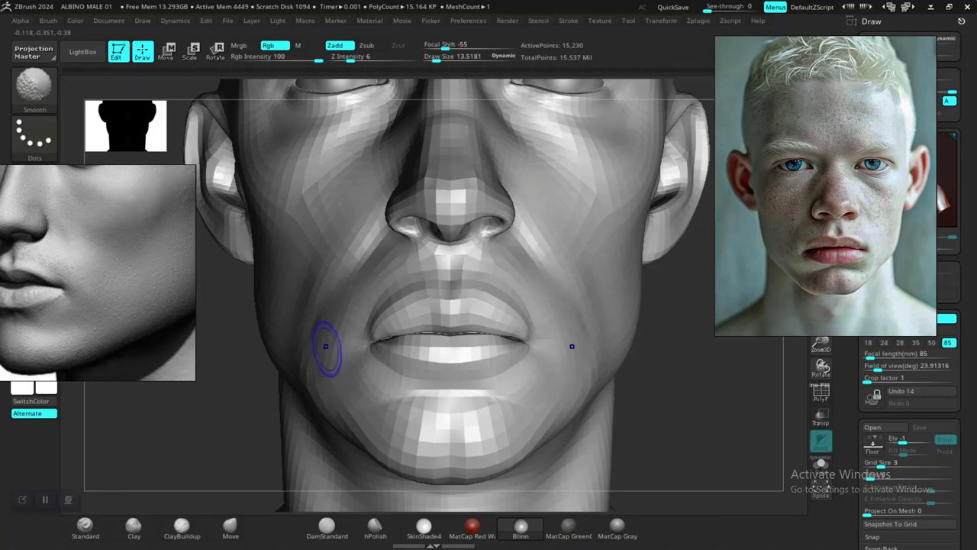
key("shift")
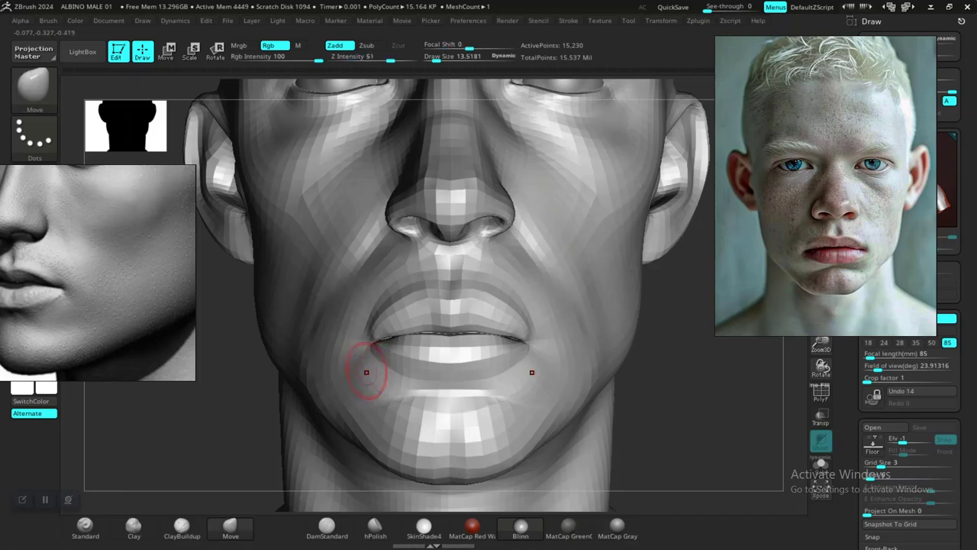
Check the face in profile, then set the draw size to 17.08 and the Smooth brush's intensity to 19
left_click_drag(711, 429, 535, 405, "alt")
mouse_move(618, 375)
left_mouse_down("alt")
mouse_move(653, 371)
mouse_move(691, 394)
mouse_move(691, 403)
mouse_move(657, 406)
mouse_move(705, 407)
left_mouse_up("alt")
mouse_move(596, 399)
left_mouse_down()
mouse_move(526, 393)
mouse_move(566, 425)
mouse_move(600, 393)
mouse_move(566, 382)
mouse_move(600, 392)
left_mouse_up()
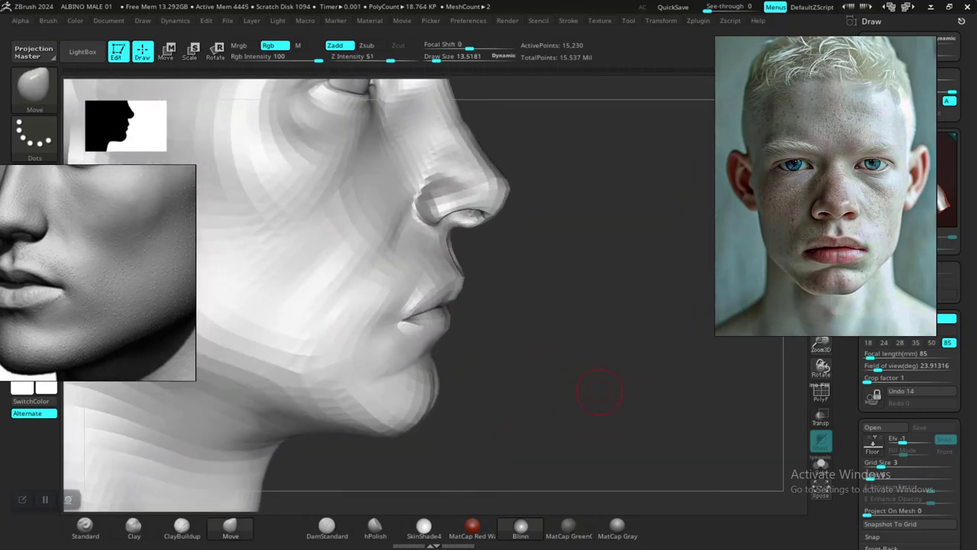
key("space")
left_click_drag(392, 280, 398, 279)
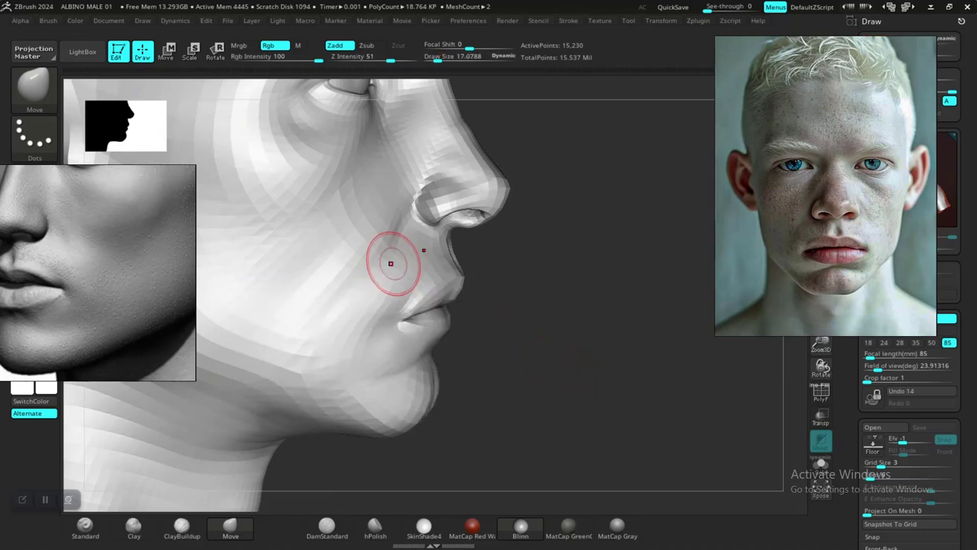
left_click(372, 57, "shift")
left_click_drag(350, 57, 362, 57, "shift")
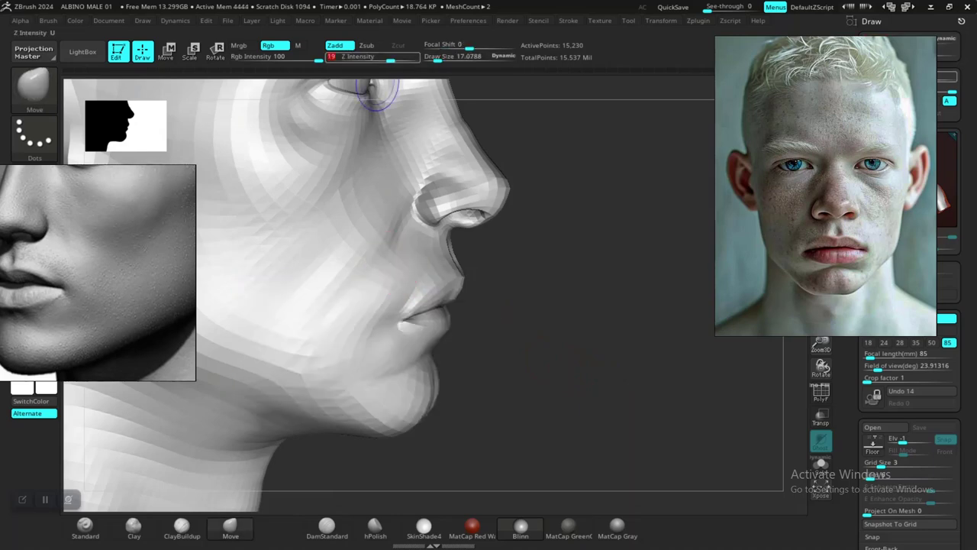
Smooth the lower cheek between the mouth corner and the jawline
mouse_move(569, 349)
left_mouse_down("alt")
mouse_move(547, 297)
mouse_move(565, 302)
left_mouse_up("alt")
left_click_drag(596, 336, 542, 342)
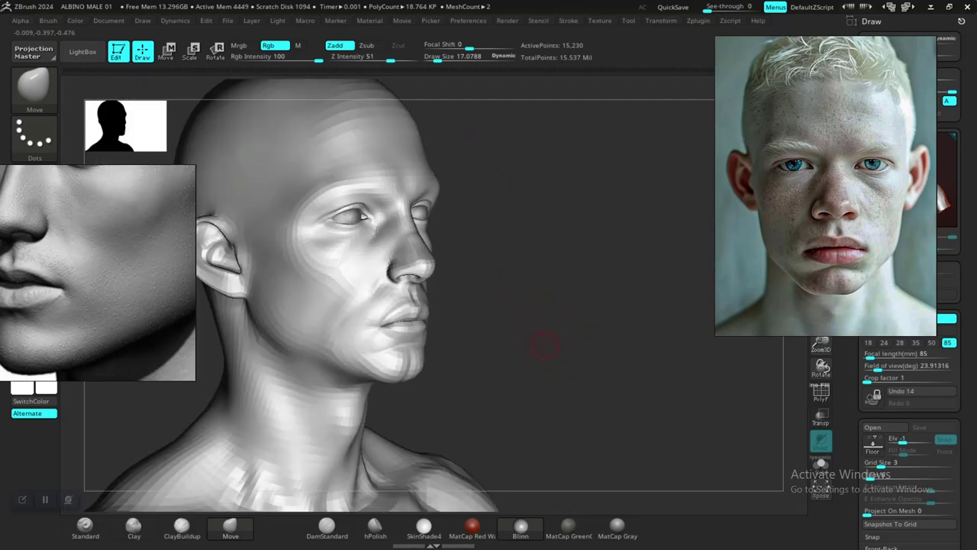
left_click_drag(626, 347, 588, 389)
mouse_move(248, 357)
left_mouse_down("alt")
mouse_move(273, 371)
mouse_move(259, 416)
left_mouse_up("alt")
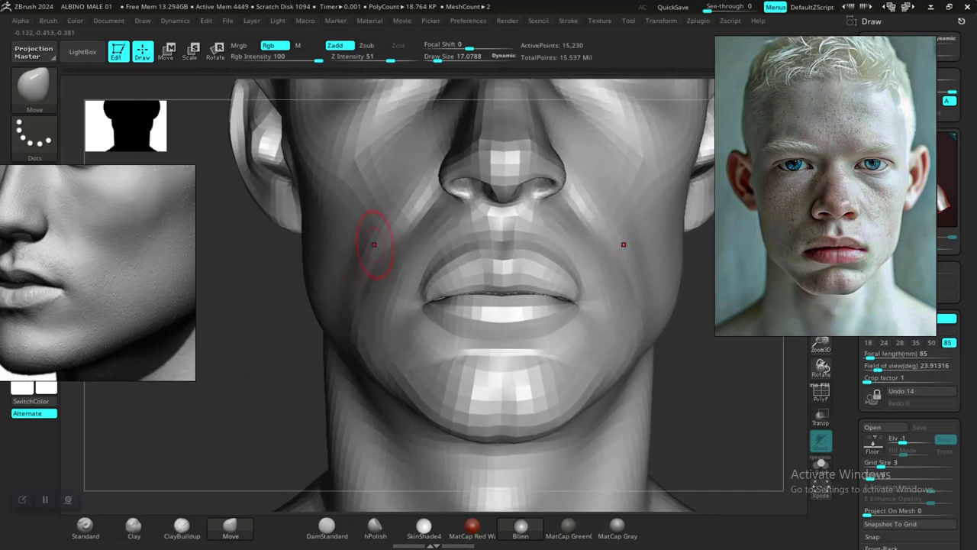
key("shift")
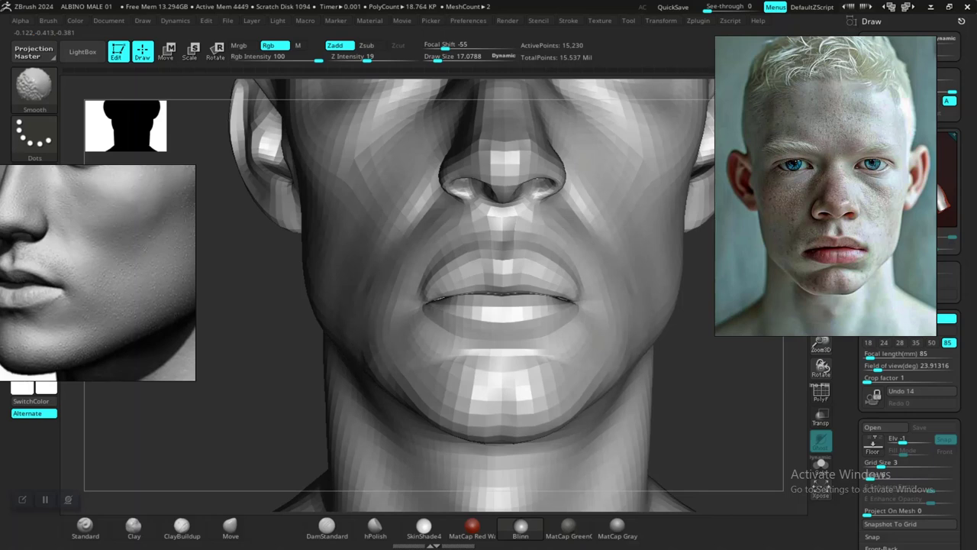
mouse_move(379, 356)
left_mouse_down("shift")
mouse_move(375, 341)
mouse_move(389, 354)
mouse_move(375, 340)
left_mouse_up("shift")
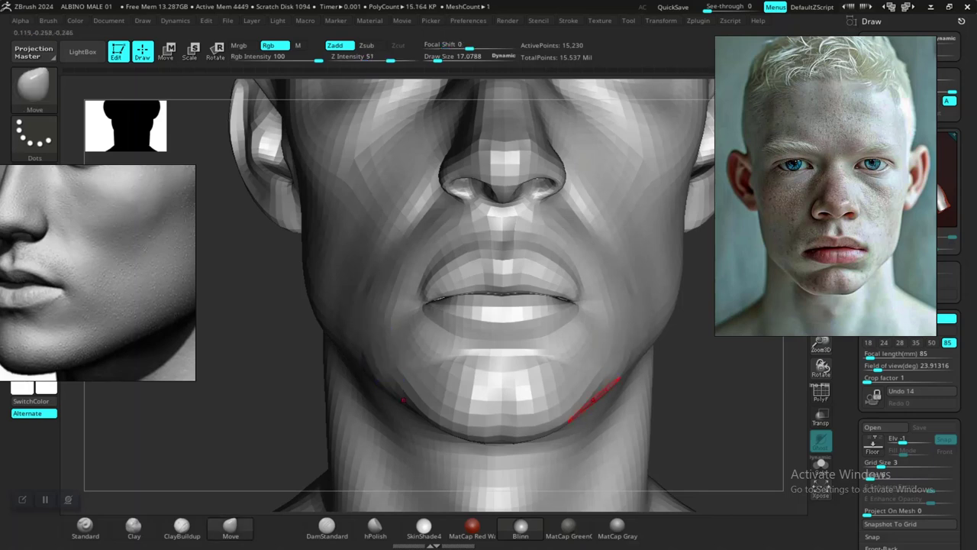
Raise the head's mesh by one subdivision level with the mouth and cheek in three-quarter view
right_click_drag(720, 411, 630, 333, "ctrl")
right_click_drag(626, 370, 618, 329, "ctrl")
right_click_drag(588, 424, 710, 412, "ctrl")
right_click_drag(557, 382, 649, 408)
key("d")
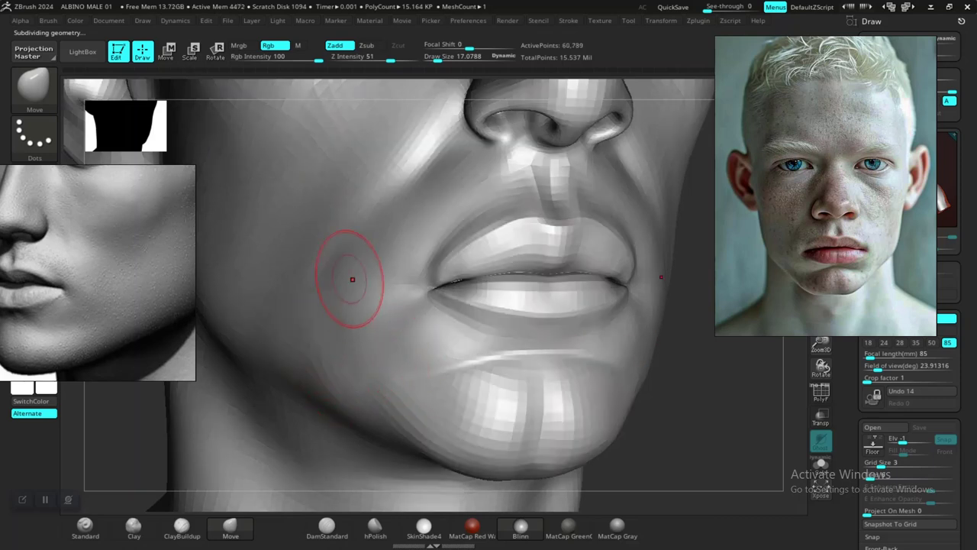
Sculpt the cheek beside the mouth with the ClayBuildup brush and smooth the strokes
key("shift")
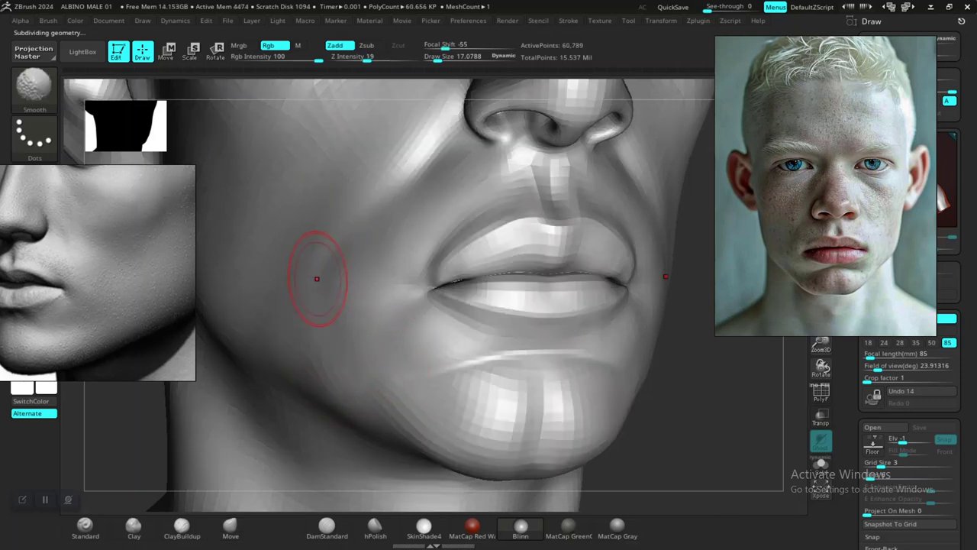
left_click(182, 525)
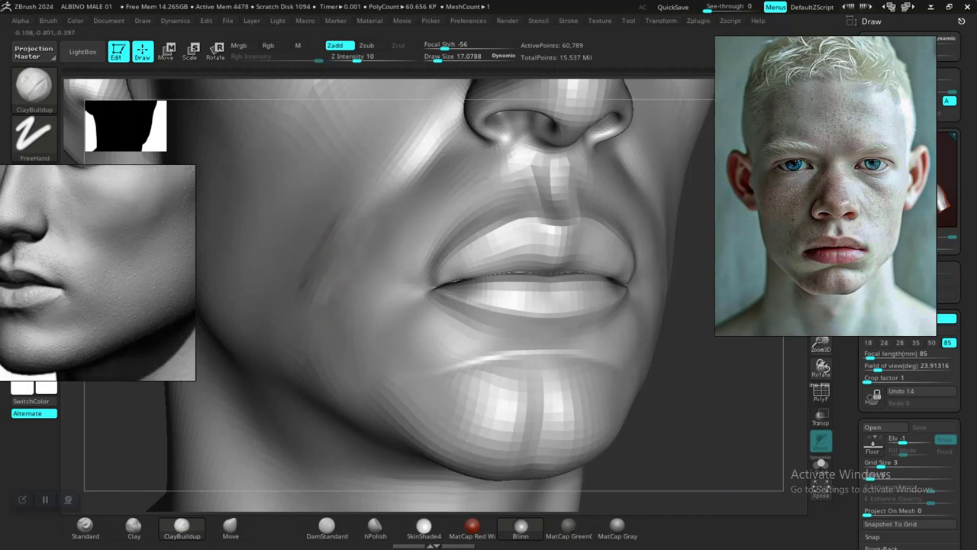
key("shift")
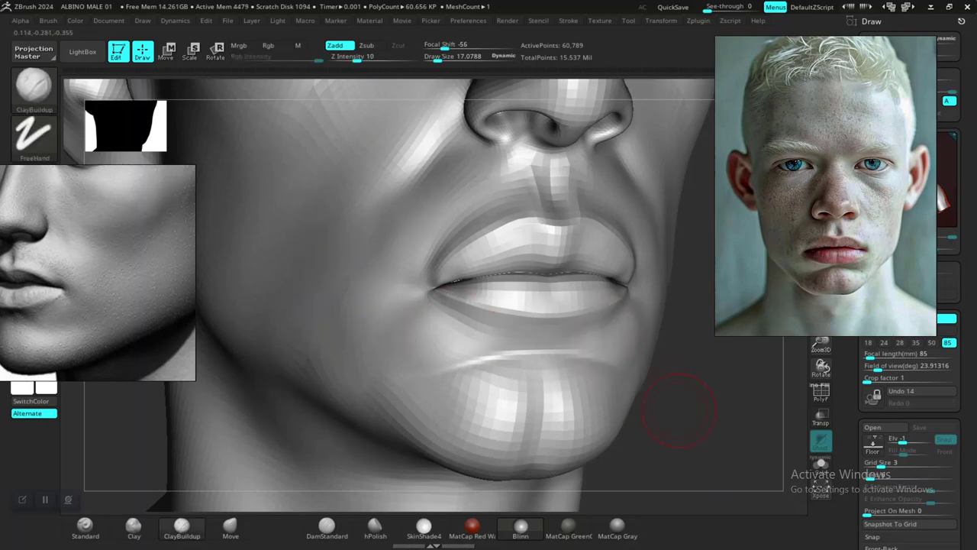
Build up the form beside and below the mouth corner with ClayBuildup in three-quarter view
left_click_drag(695, 404, 672, 321, "alt")
mouse_move(672, 390)
left_mouse_down()
mouse_move(634, 349)
mouse_move(600, 393)
left_mouse_up()
mouse_move(623, 354)
left_mouse_down("alt")
mouse_move(611, 380)
mouse_move(653, 362)
mouse_move(653, 413)
mouse_move(718, 414)
left_mouse_up("alt")
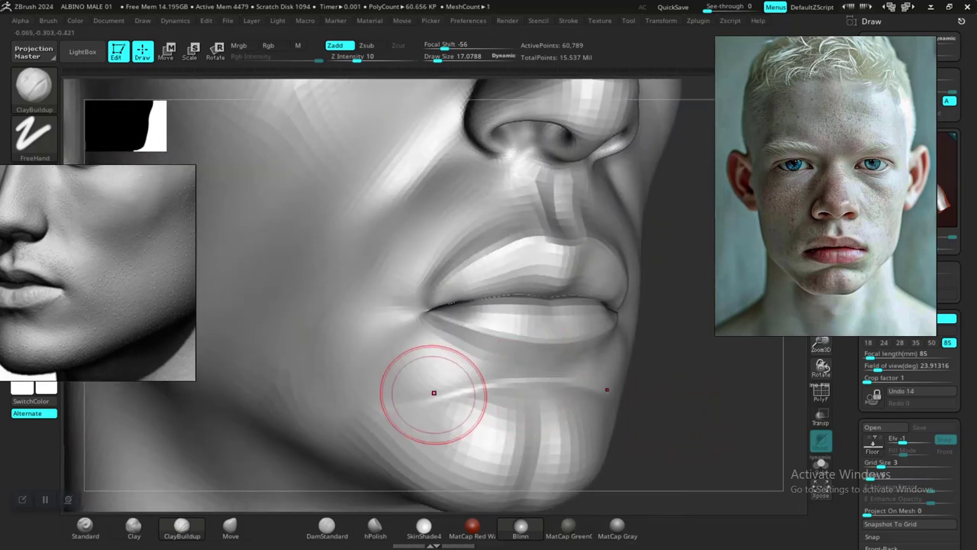
mouse_move(427, 359)
left_mouse_down()
mouse_move(378, 349)
mouse_move(396, 340)
left_mouse_up()
mouse_move(665, 410)
left_mouse_down("alt")
mouse_move(672, 404)
mouse_move(672, 439)
left_mouse_up("alt")
right_click_drag(637, 412, 447, 316)
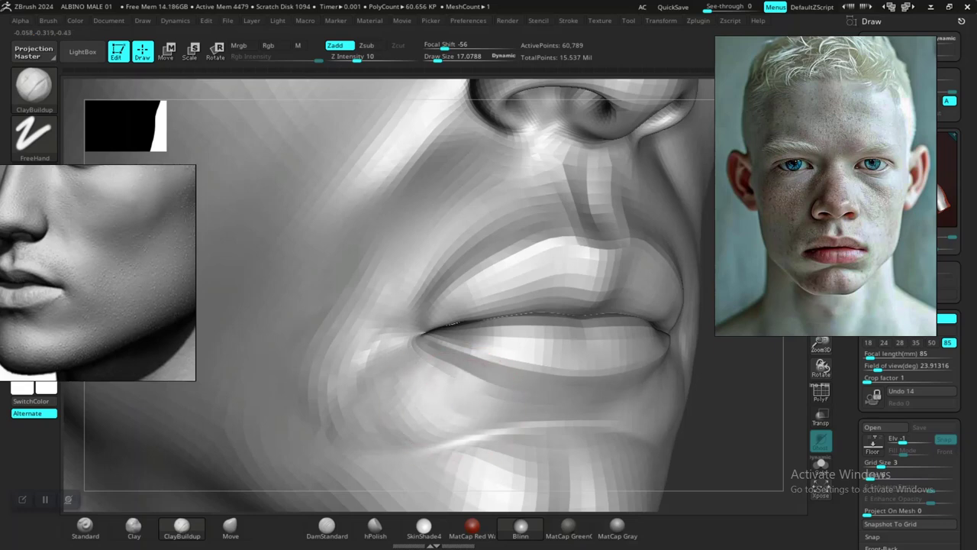
Add ClayBuildup strokes to the fold beside the mouth corner in near-profile view
mouse_move(662, 437)
right_mouse_down("ctrl")
mouse_move(661, 382)
mouse_move(596, 381)
mouse_move(618, 366)
mouse_move(557, 279)
mouse_move(646, 439)
right_mouse_up("ctrl")
mouse_move(710, 396)
right_mouse_down()
mouse_move(752, 405)
mouse_move(711, 410)
mouse_move(711, 458)
mouse_move(742, 448)
mouse_move(790, 460)
right_mouse_up()
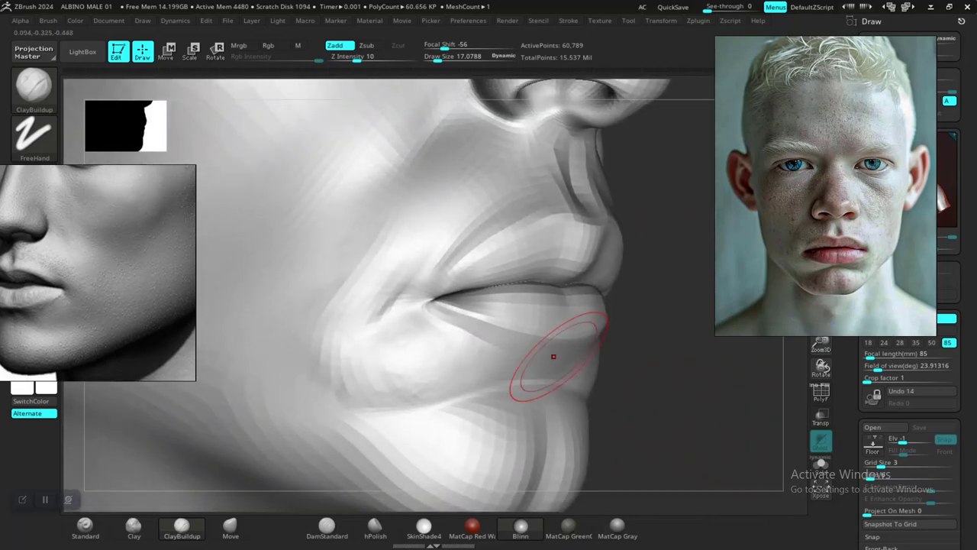
left_click_drag(384, 302, 393, 327)
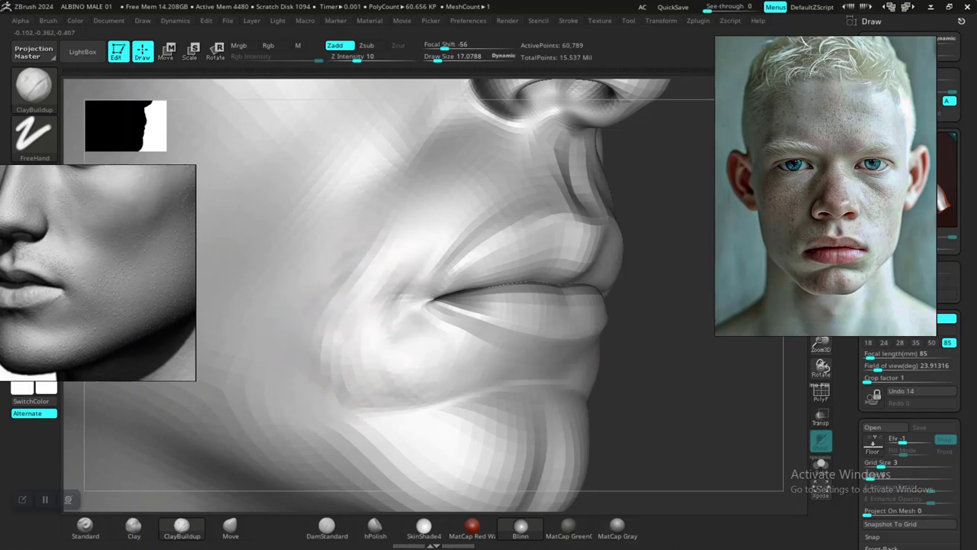
Set the Smooth brush's intensity to 14 and smooth the skin around the mouth corner
key("shift")
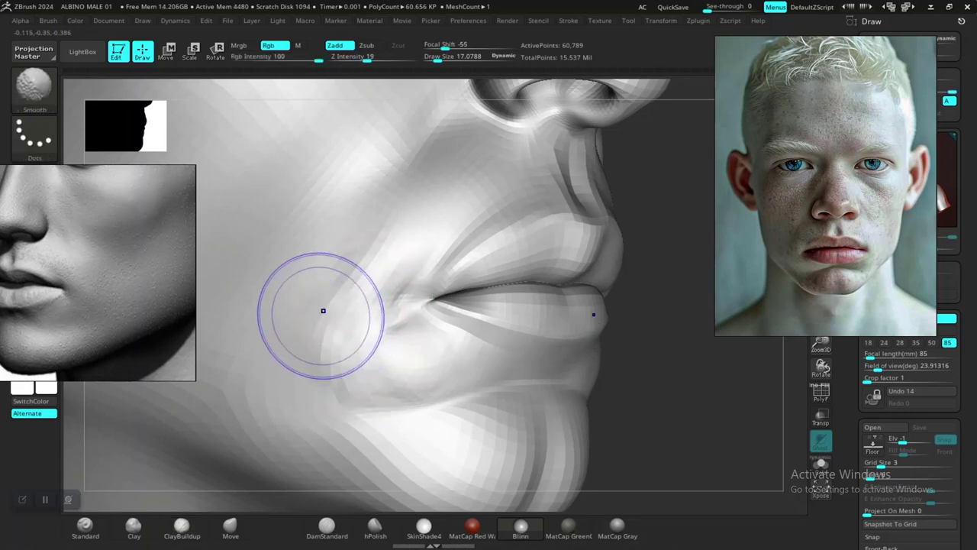
left_click(362, 58, "shift")
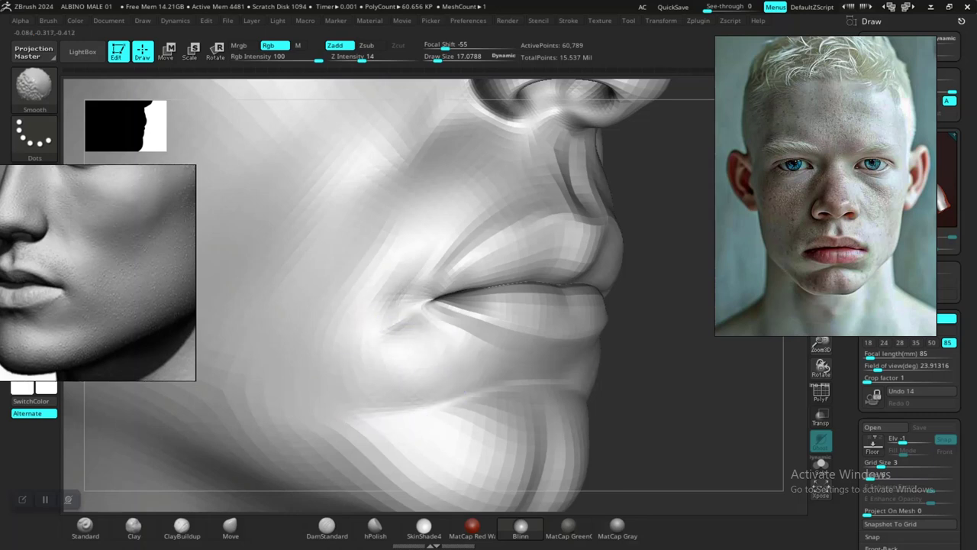
left_click_drag(413, 351, 401, 348, "shift")
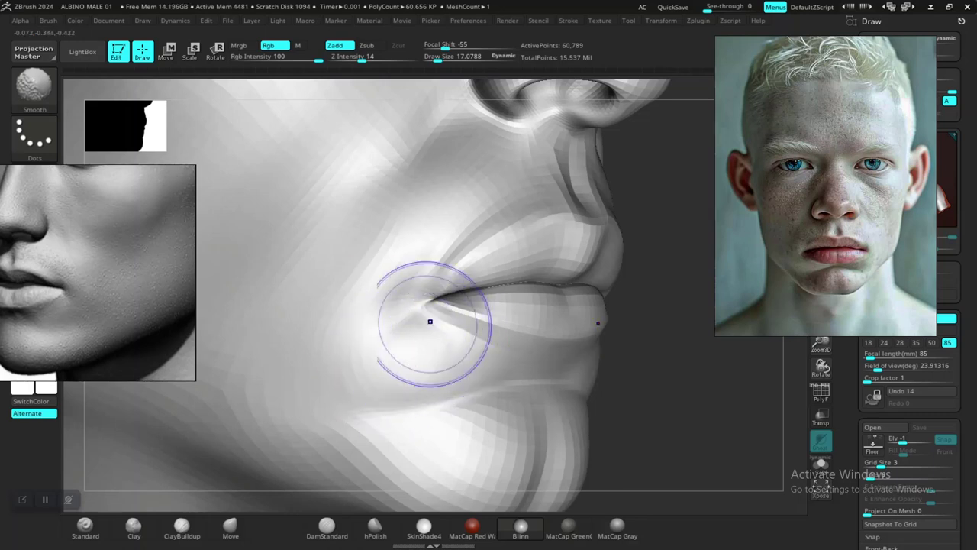
Shape the crease around the mouth corner with ClayBuildup and smooth it at a draw size of 7.73
mouse_move(617, 363)
left_mouse_down("alt")
mouse_move(562, 383)
mouse_move(534, 378)
left_mouse_up("alt")
mouse_move(357, 277)
left_mouse_down()
mouse_move(344, 268)
mouse_move(348, 304)
mouse_move(324, 332)
mouse_move(355, 325)
mouse_move(354, 353)
left_mouse_up()
left_click_drag(399, 375, 393, 343)
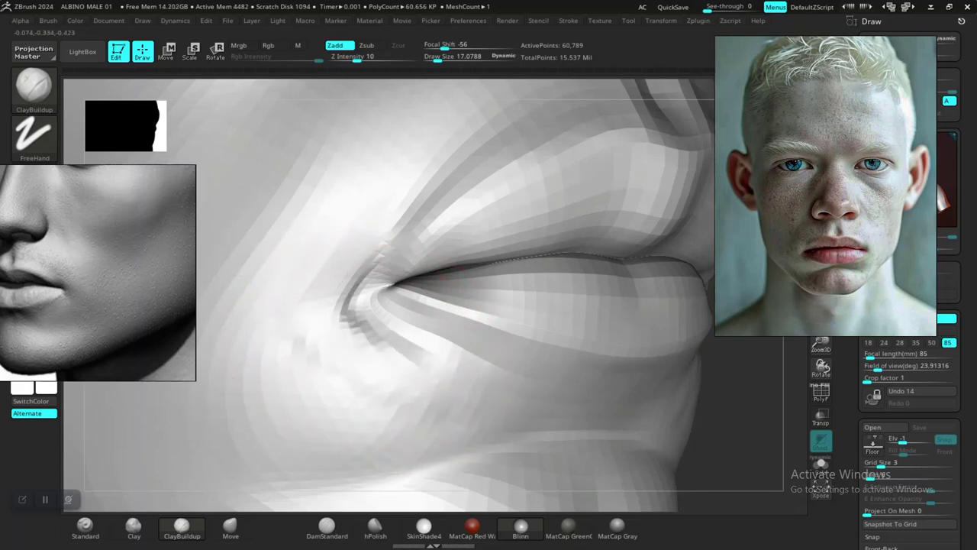
mouse_move(450, 359)
left_mouse_down()
mouse_move(360, 334)
mouse_move(356, 304)
mouse_move(347, 336)
mouse_move(329, 313)
left_mouse_up()
key("space")
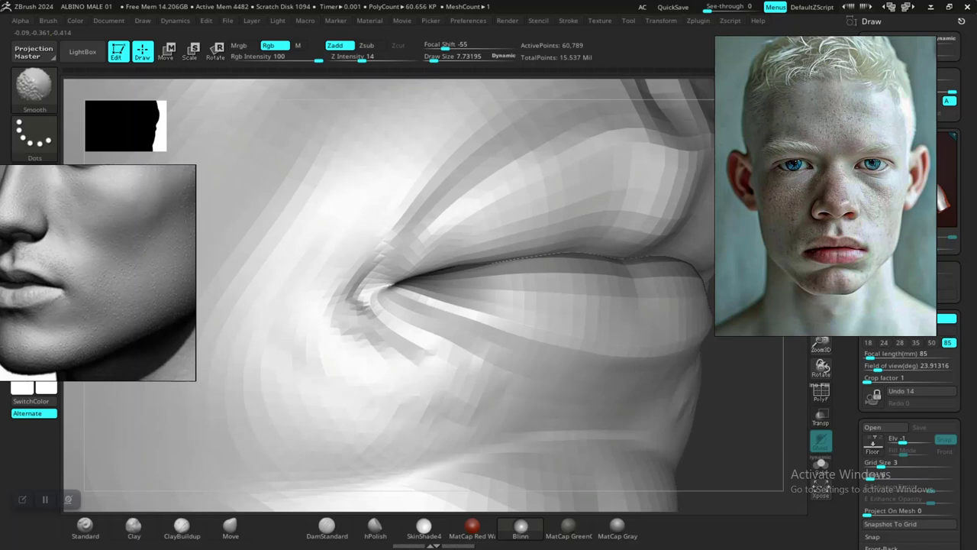
left_click_drag(418, 359, 398, 345, "shift")
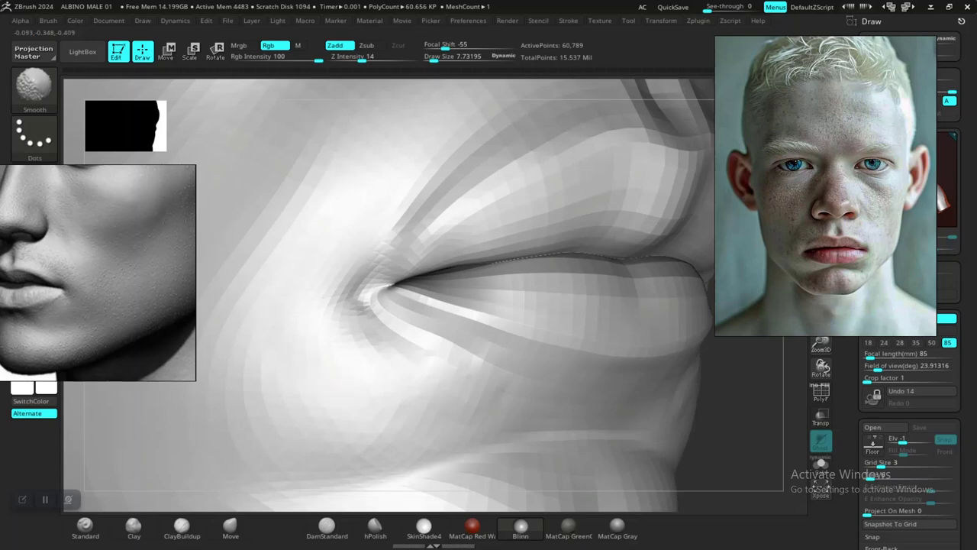
Check the mouth and lower face from the front and in three-quarter view
key("f")
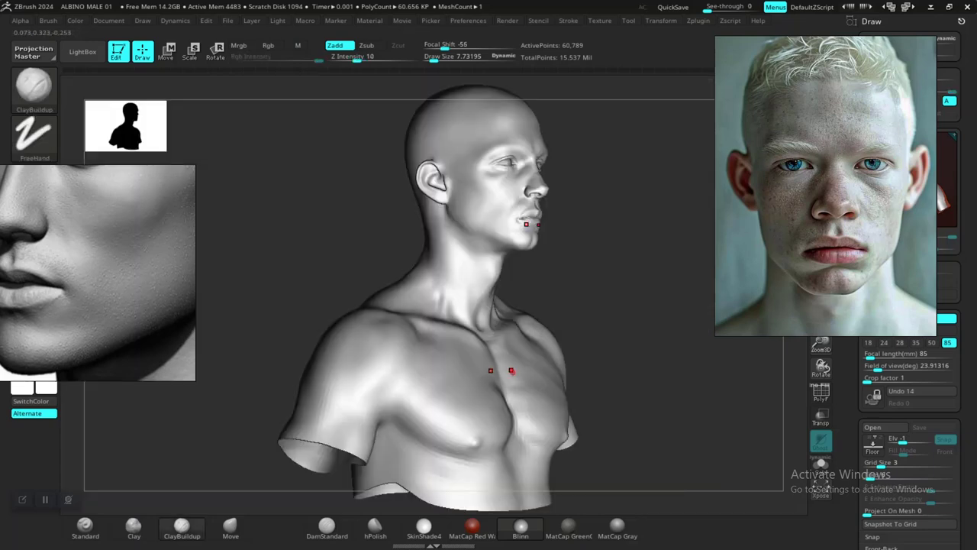
left_click_drag(540, 207, 610, 417, "shift")
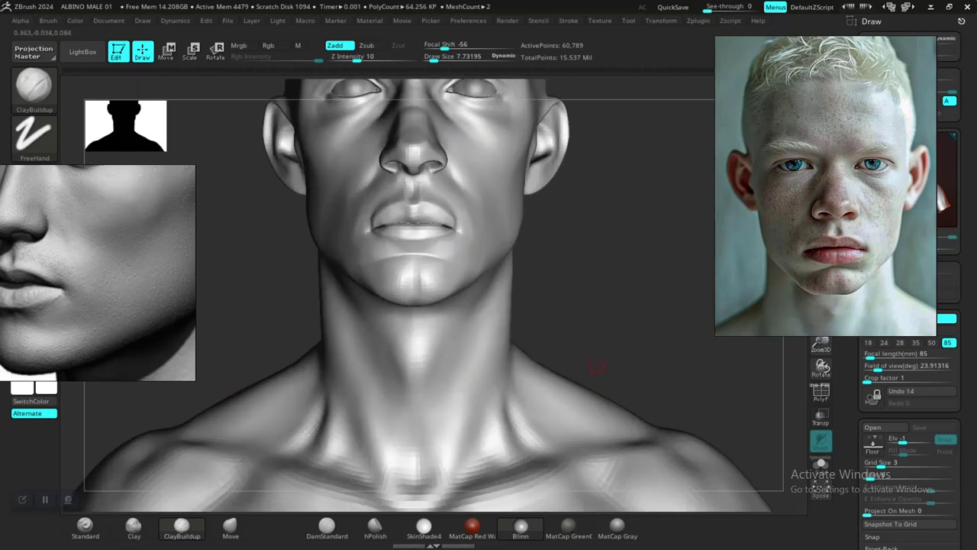
left_click_drag(606, 285, 675, 447, "alt")
mouse_move(691, 298)
left_mouse_down("alt")
mouse_move(672, 443)
mouse_move(686, 396)
mouse_move(703, 460)
mouse_move(702, 426)
mouse_move(725, 411)
mouse_move(729, 348)
left_mouse_up("alt")
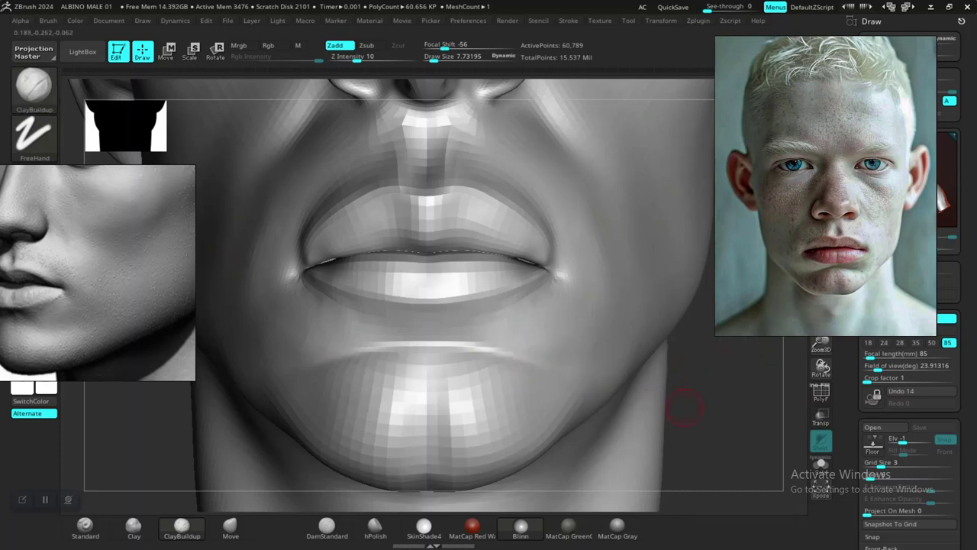
mouse_move(684, 407)
left_mouse_down()
mouse_move(704, 406)
mouse_move(646, 399)
mouse_move(661, 380)
mouse_move(654, 428)
mouse_move(679, 362)
mouse_move(641, 359)
mouse_move(654, 405)
mouse_move(640, 401)
mouse_move(659, 393)
mouse_move(661, 442)
left_mouse_up()
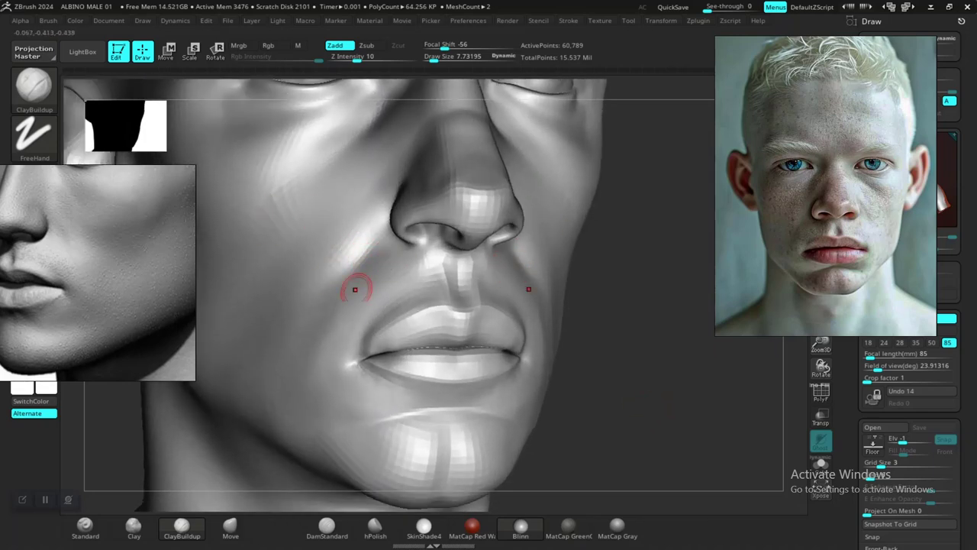
mouse_move(569, 374)
left_mouse_down()
mouse_move(653, 389)
mouse_move(659, 401)
mouse_move(611, 320)
left_mouse_up()
mouse_move(619, 356)
left_mouse_down("alt")
mouse_move(598, 369)
mouse_move(641, 443)
mouse_move(693, 428)
mouse_move(683, 408)
mouse_move(694, 417)
mouse_move(622, 393)
left_mouse_up("alt")
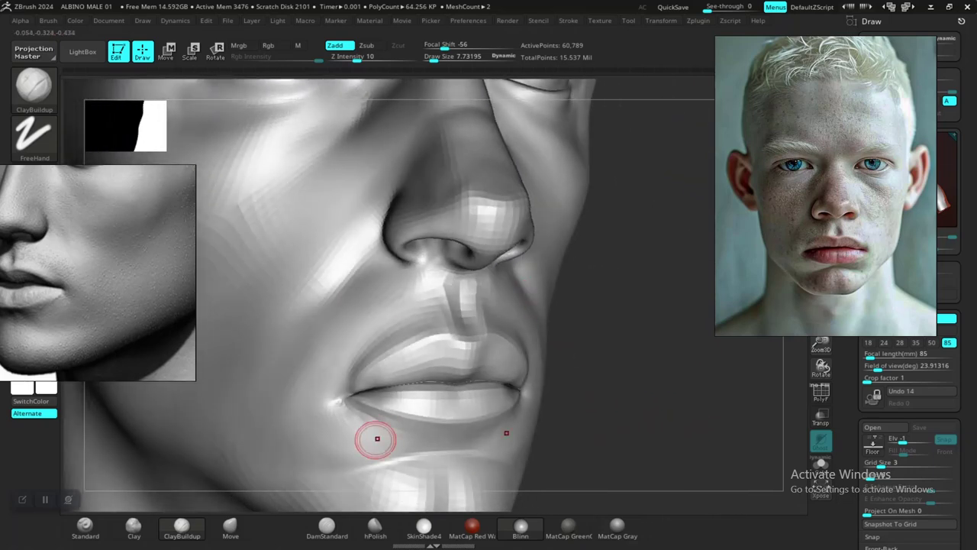
Switch to the DamStandard brush with a draw size of 21.08 and an intensity of 13
left_click(327, 526)
key("space")
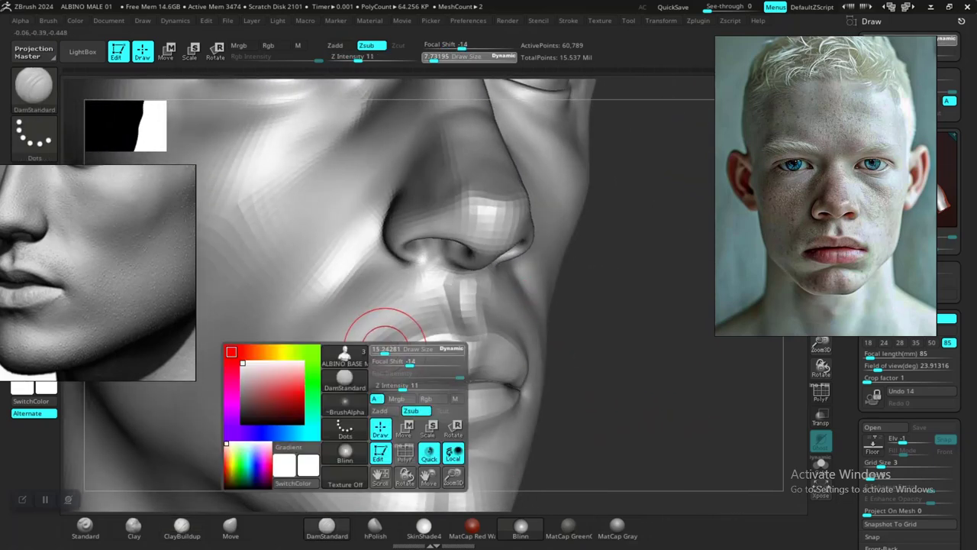
left_click_drag(385, 348, 390, 348)
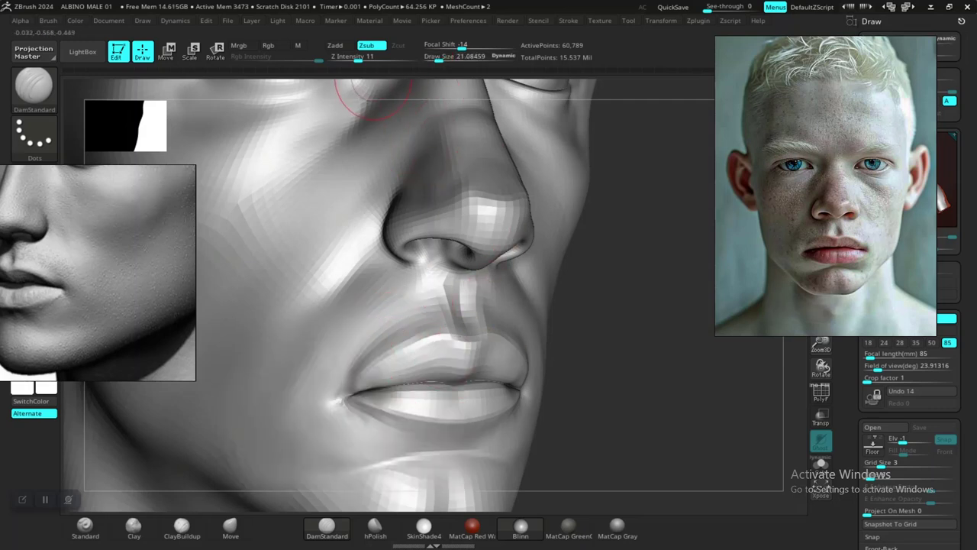
left_click(361, 57)
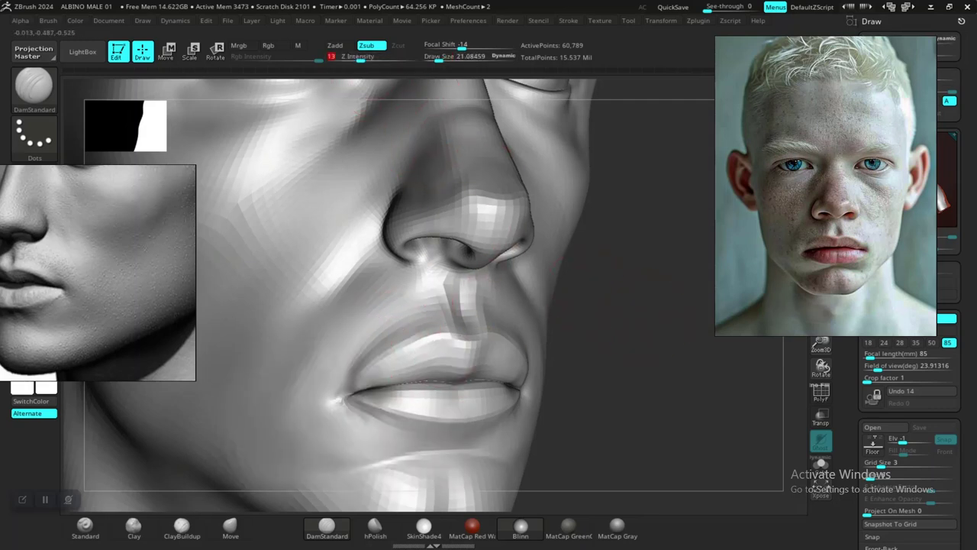
Switch to the Move brush and lower the head's mesh by one subdivision level with the opposite cheek in view
left_click_drag(617, 313, 646, 319)
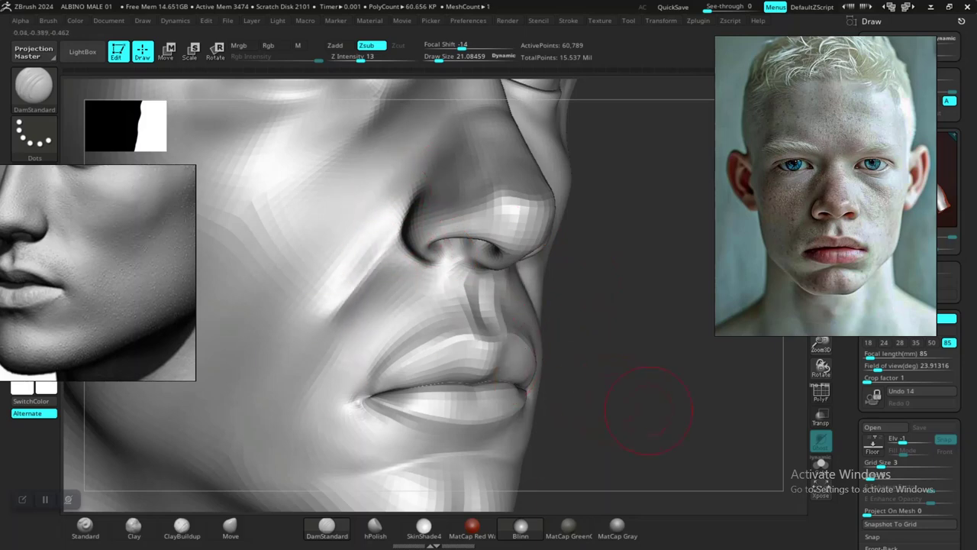
mouse_move(649, 411)
left_mouse_down("alt")
mouse_move(572, 354)
mouse_move(578, 333)
mouse_move(535, 390)
mouse_move(535, 412)
mouse_move(639, 410)
mouse_move(626, 423)
mouse_move(621, 377)
left_mouse_up("alt")
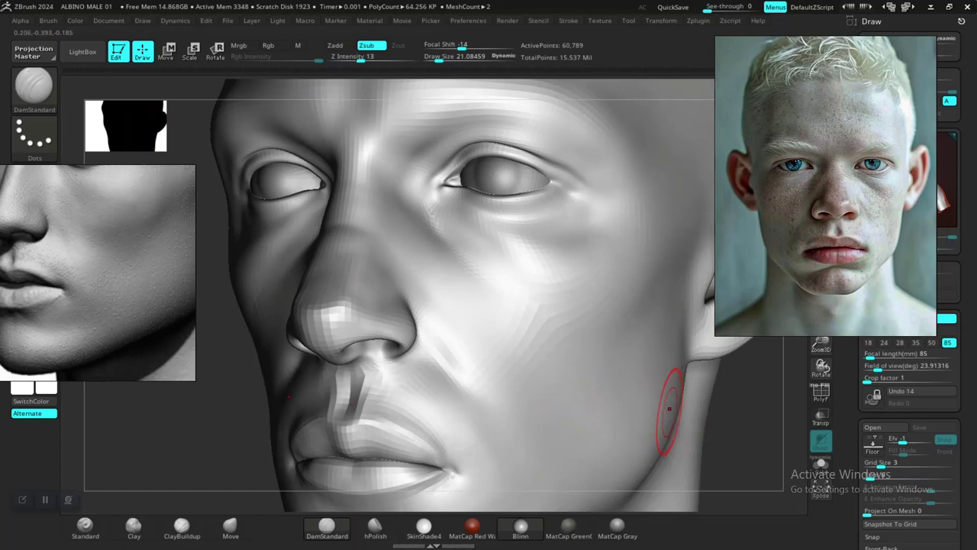
left_click_drag(750, 434, 725, 416, "alt")
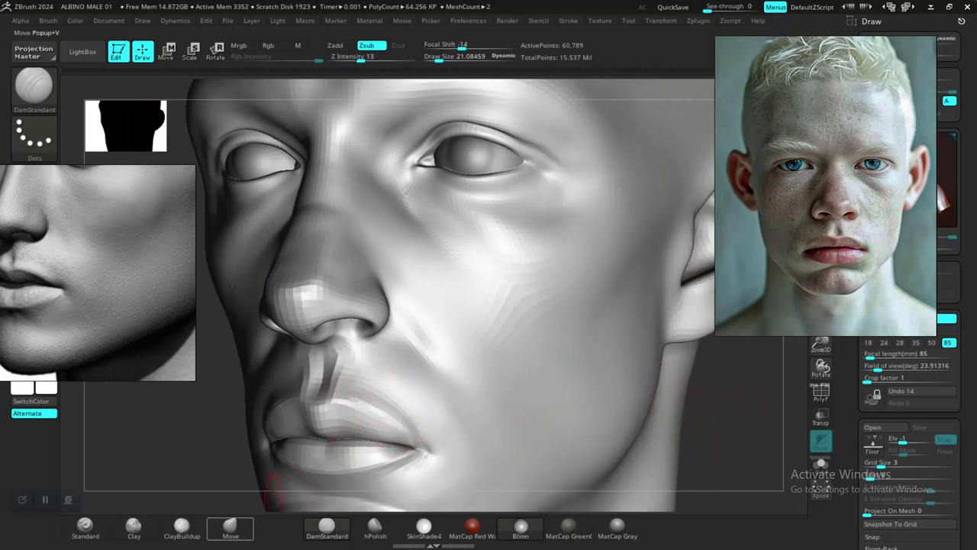
key("shift")
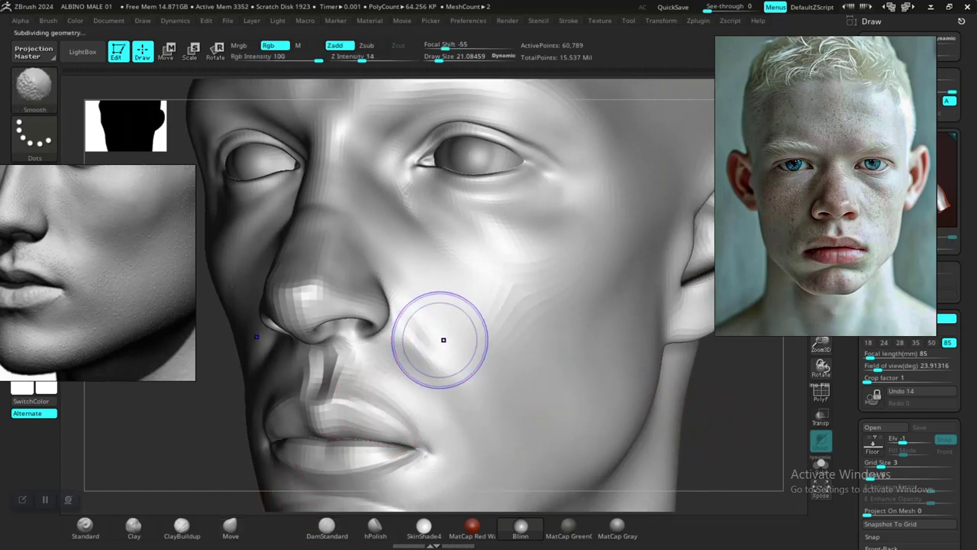
key("shift+d")
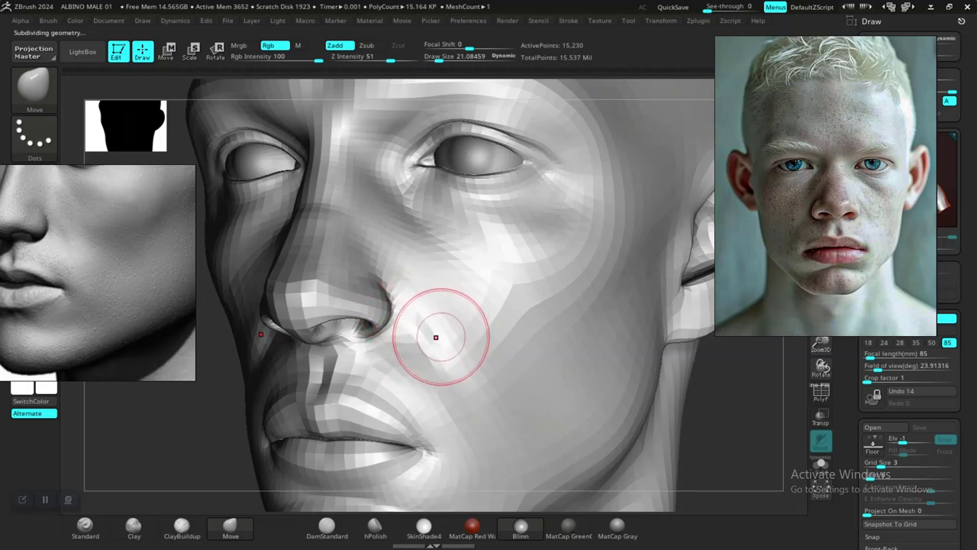
Examine the nasolabial folds and cheeks from the front and both three-quarter sides at the lower subdivision level
mouse_move(691, 406)
left_mouse_down("alt")
mouse_move(578, 406)
mouse_move(611, 397)
mouse_move(628, 450)
mouse_move(641, 428)
mouse_move(677, 417)
mouse_move(677, 440)
mouse_move(691, 405)
mouse_move(710, 414)
left_mouse_up("alt")
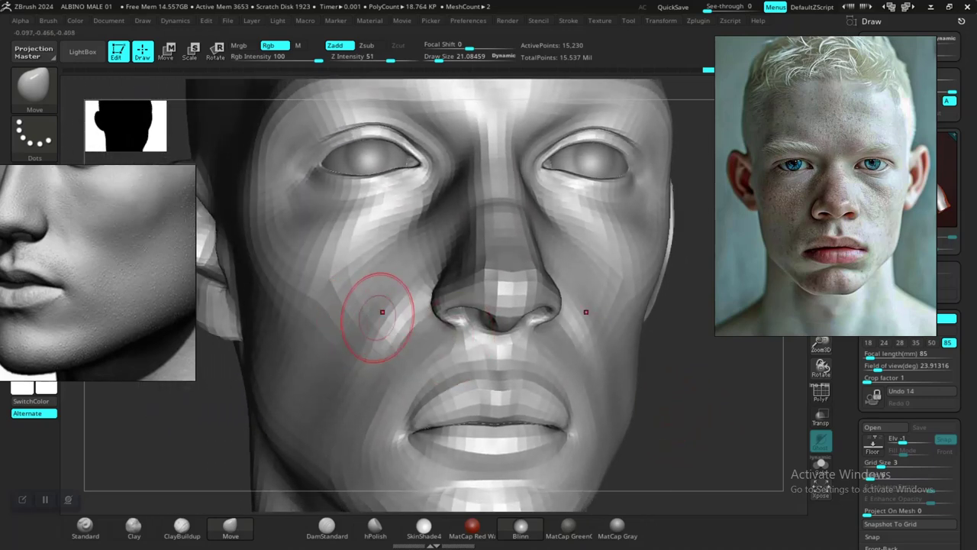
key("shift")
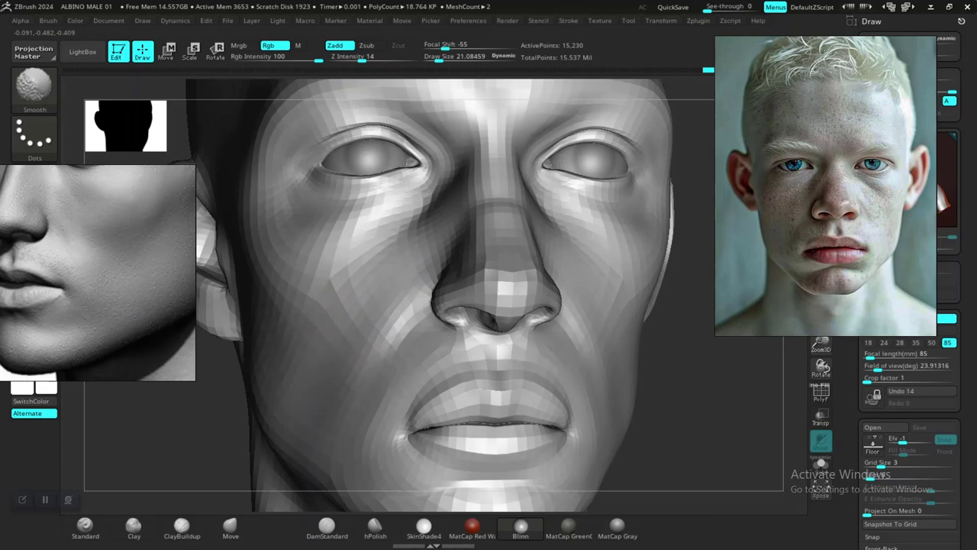
scroll(596, 397, "down", 5)
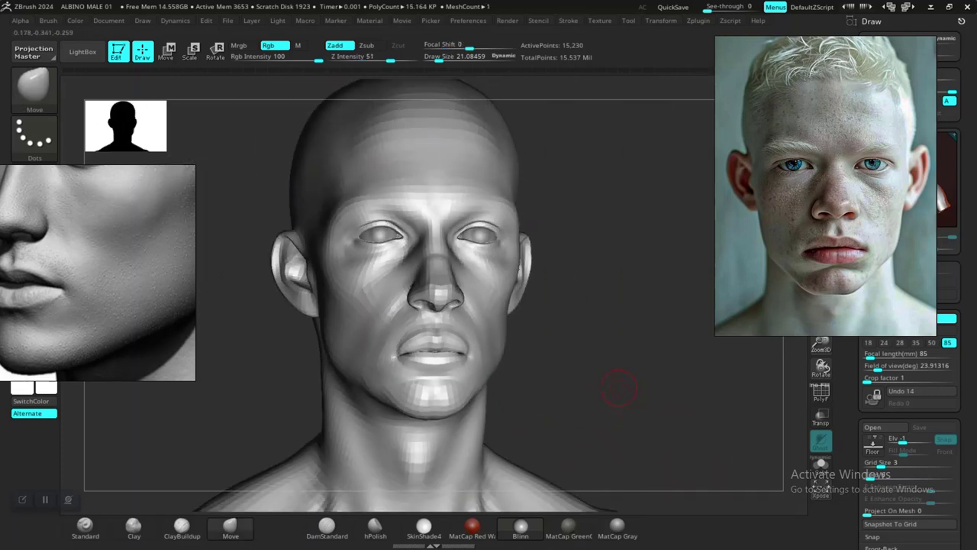
scroll(657, 409, "up", 5)
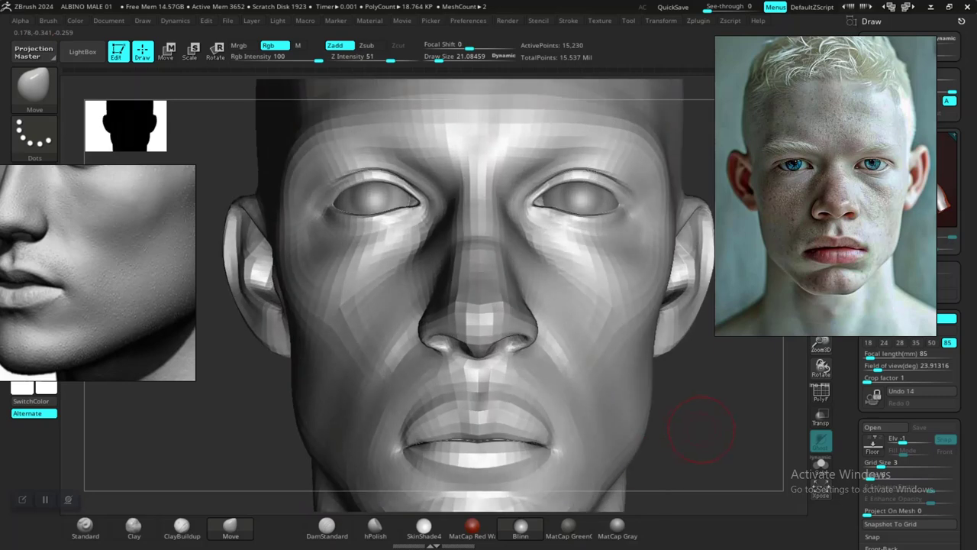
left_click_drag(701, 429, 673, 465)
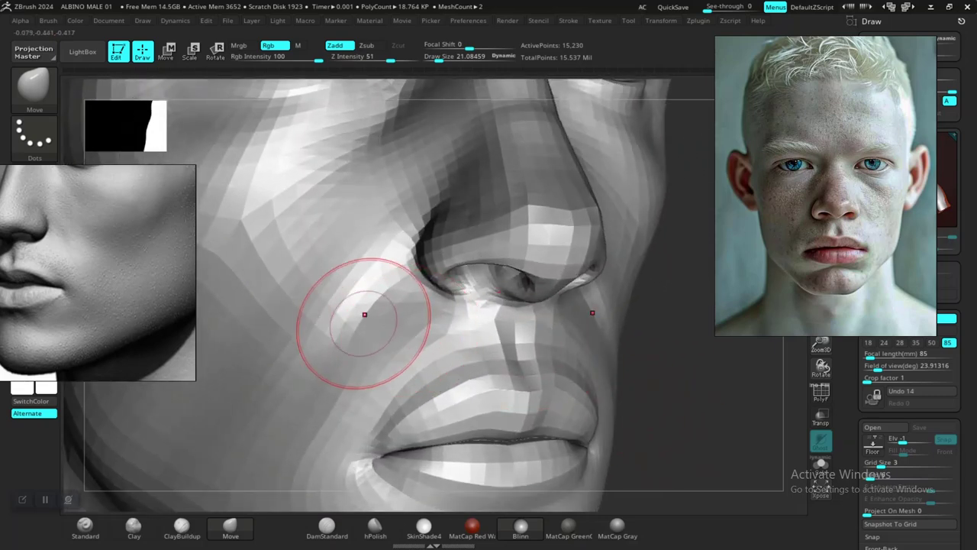
scroll(654, 395, "down", 3)
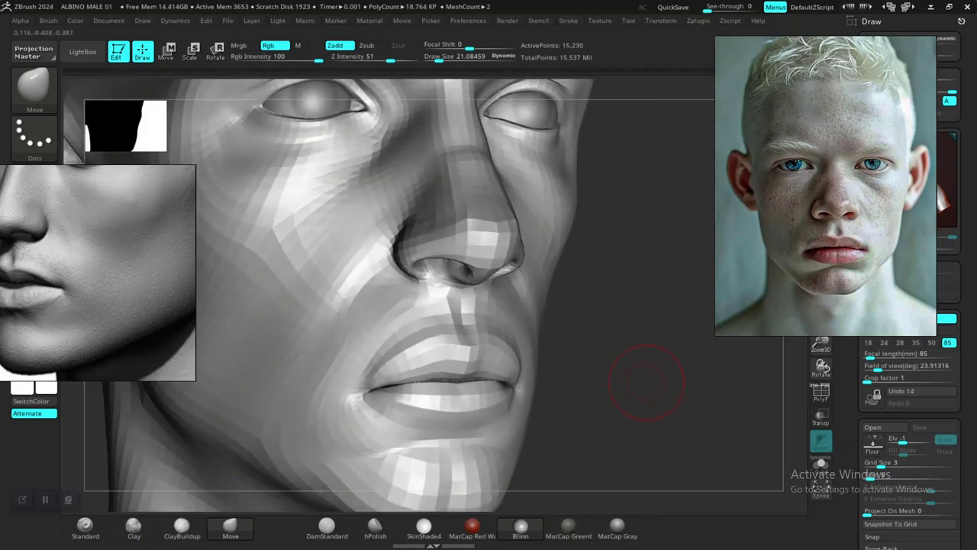
mouse_move(647, 382)
left_mouse_down("alt")
mouse_move(643, 373)
mouse_move(639, 393)
mouse_move(626, 364)
mouse_move(662, 391)
mouse_move(641, 386)
mouse_move(661, 379)
mouse_move(666, 393)
left_mouse_up("alt")
scroll(649, 400, "up", 4)
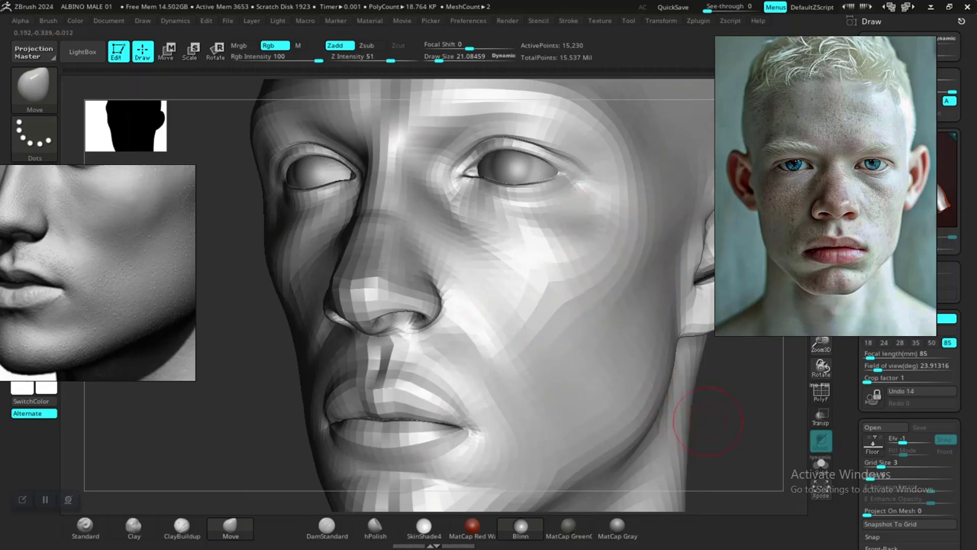
Shift the close-up reference photo to show the eye and cheek, and turn the head to a similar angle
mouse_move(708, 420)
left_mouse_down()
mouse_move(588, 417)
mouse_move(596, 391)
left_mouse_up()
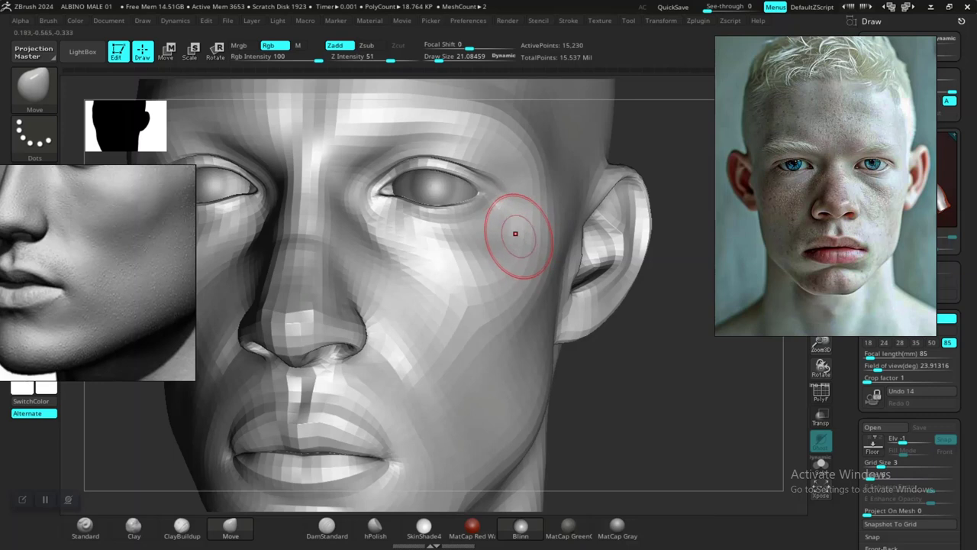
middle_click_drag(137, 252, 135, 309)
right_click_drag(600, 284, 561, 290)
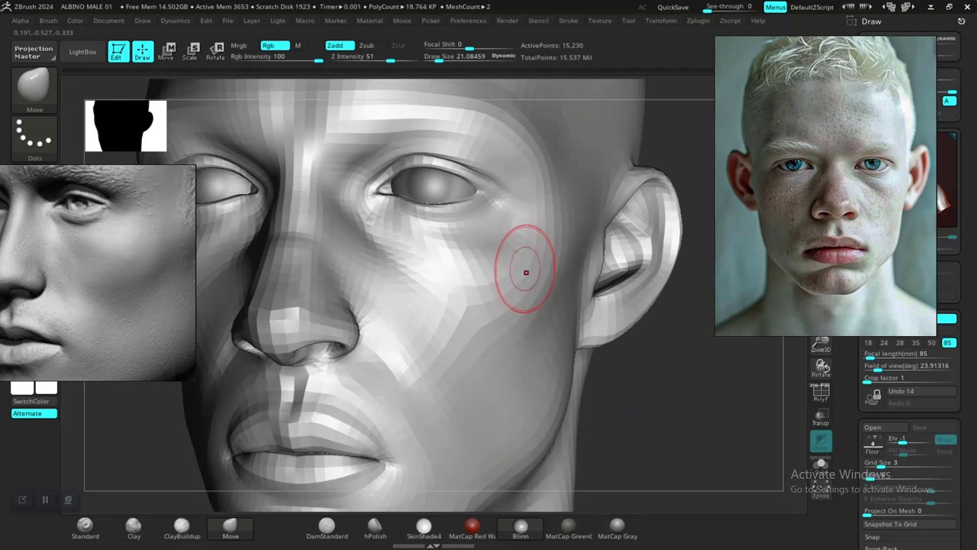
Switch to the DamStandard brush and smooth the cheek surface below the outer corner of the eye
left_click(327, 526)
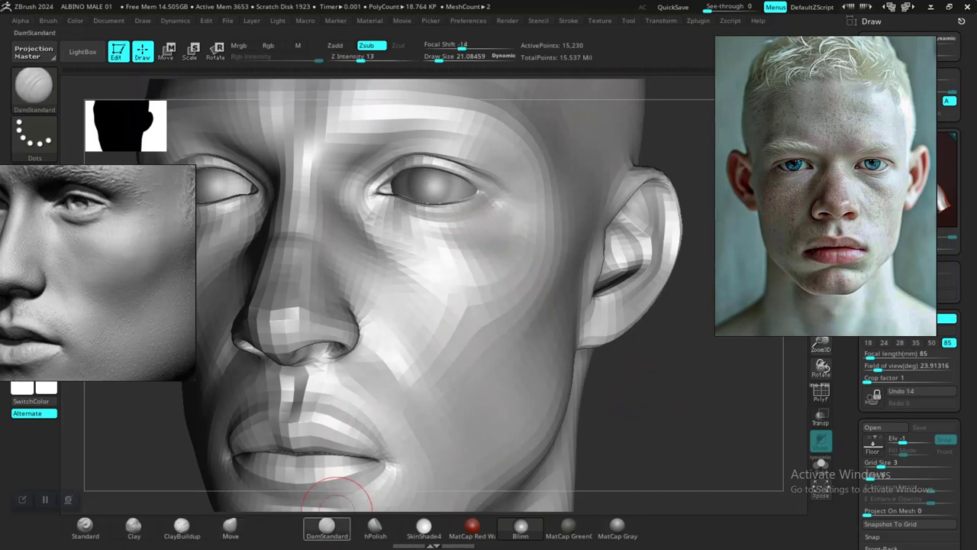
mouse_move(673, 371)
left_mouse_down()
mouse_move(588, 367)
mouse_move(655, 386)
mouse_move(718, 382)
left_mouse_up()
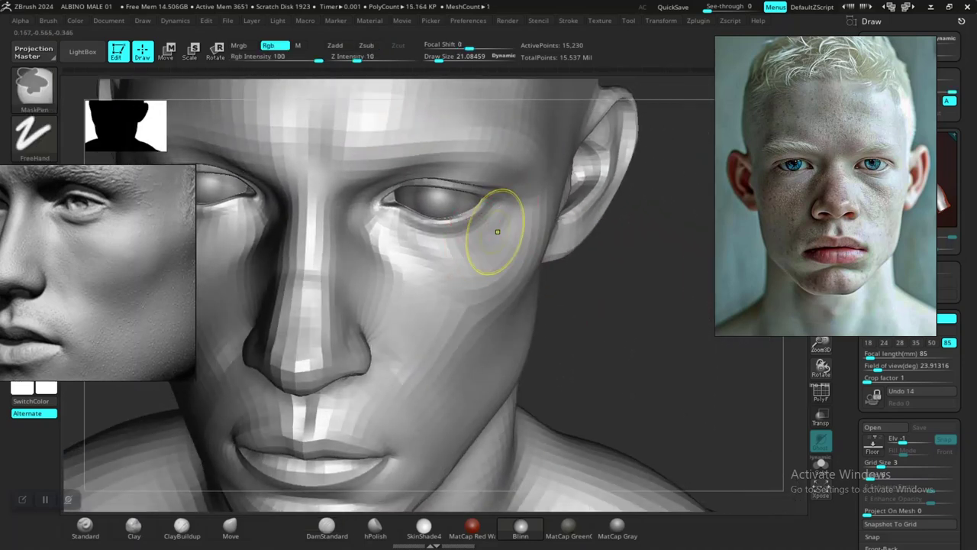
key("shift")
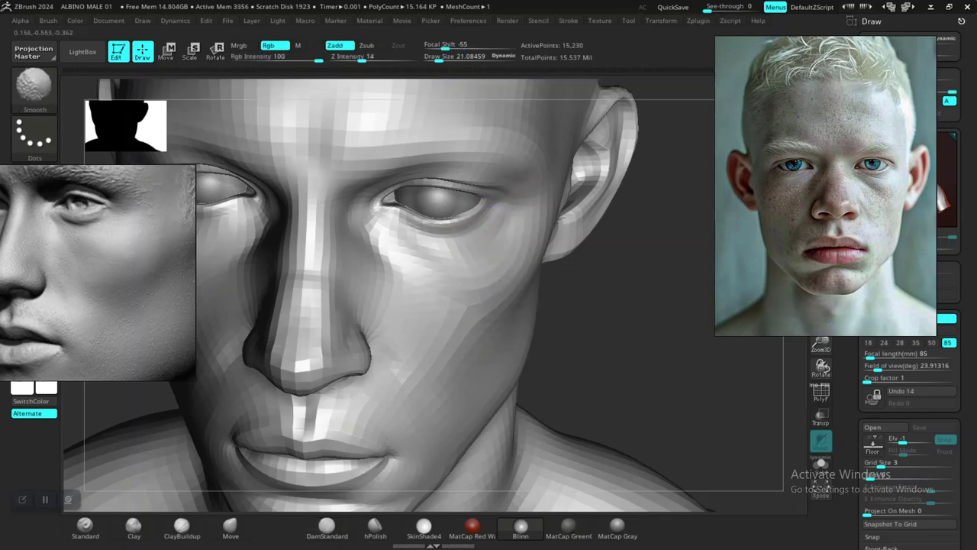
left_click_drag(617, 328, 581, 290, "alt")
mouse_move(550, 320)
left_mouse_down("shift")
mouse_move(588, 323)
mouse_move(581, 359)
mouse_move(626, 399)
mouse_move(557, 401)
mouse_move(662, 424)
mouse_move(681, 403)
mouse_move(672, 397)
left_mouse_up("shift")
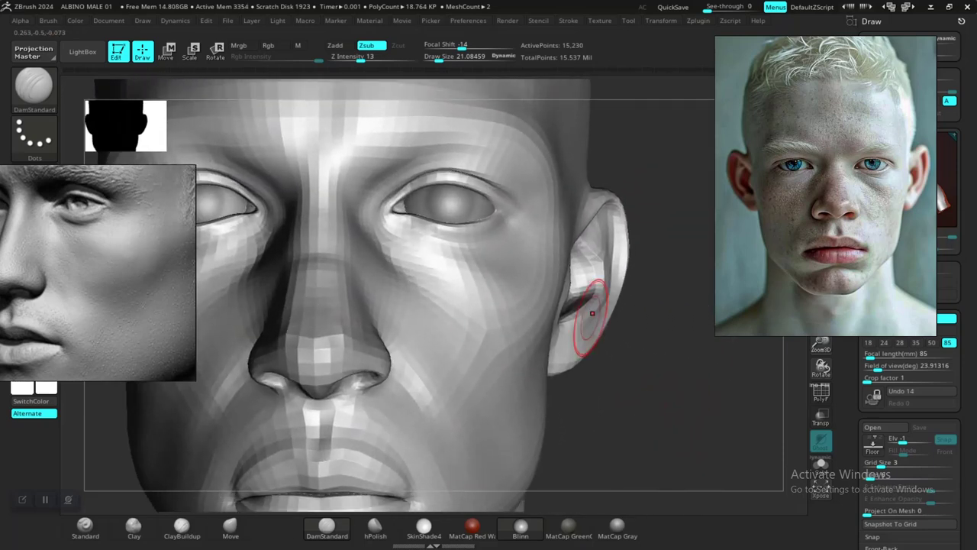
Switch to the Move brush with a draw size of 27.93 and adjust the cheekbone shape from a low angle
key("space")
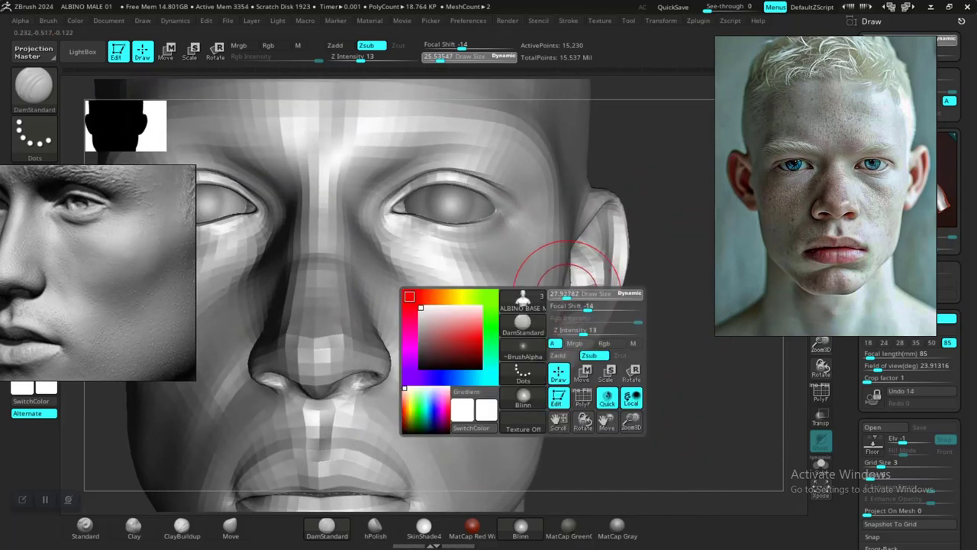
key("b")
key("m")
key("v")
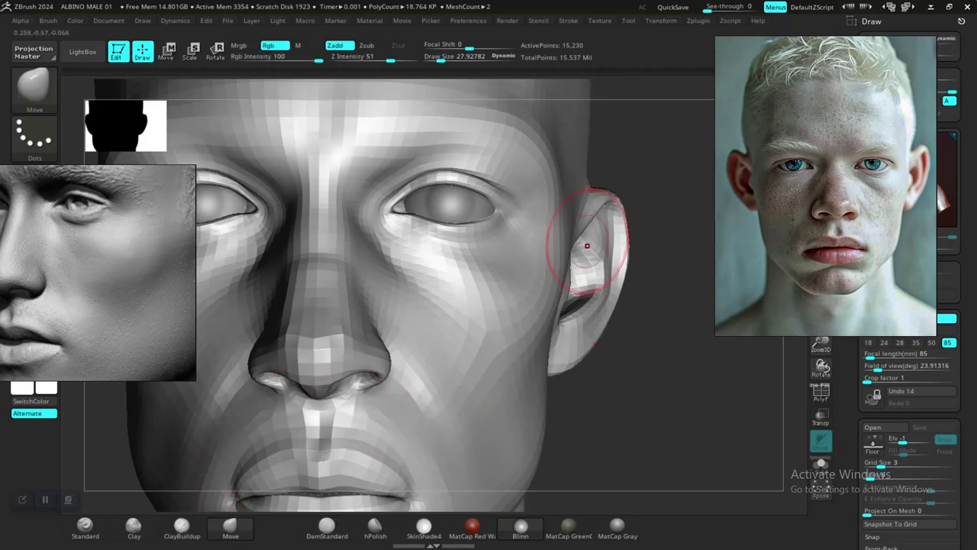
left_click_drag(654, 399, 555, 265)
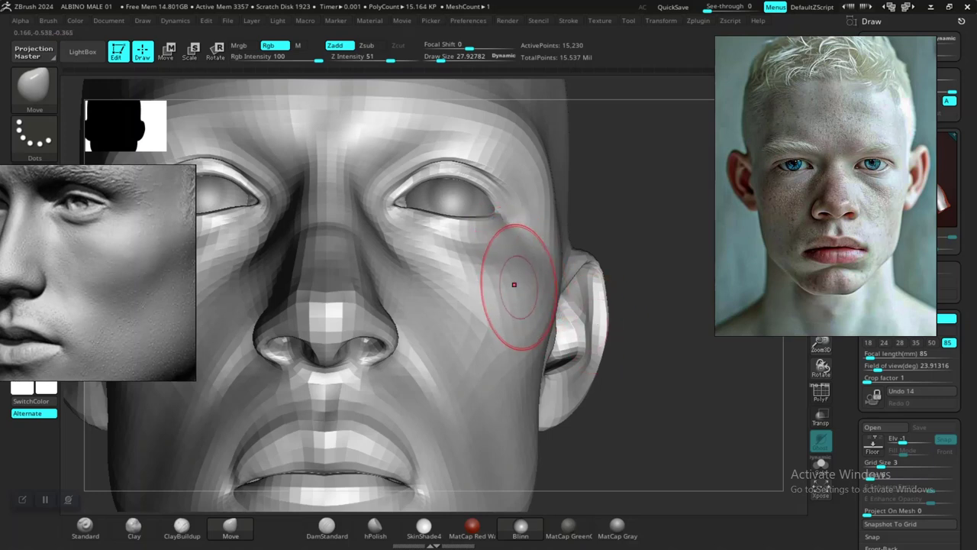
key("f")
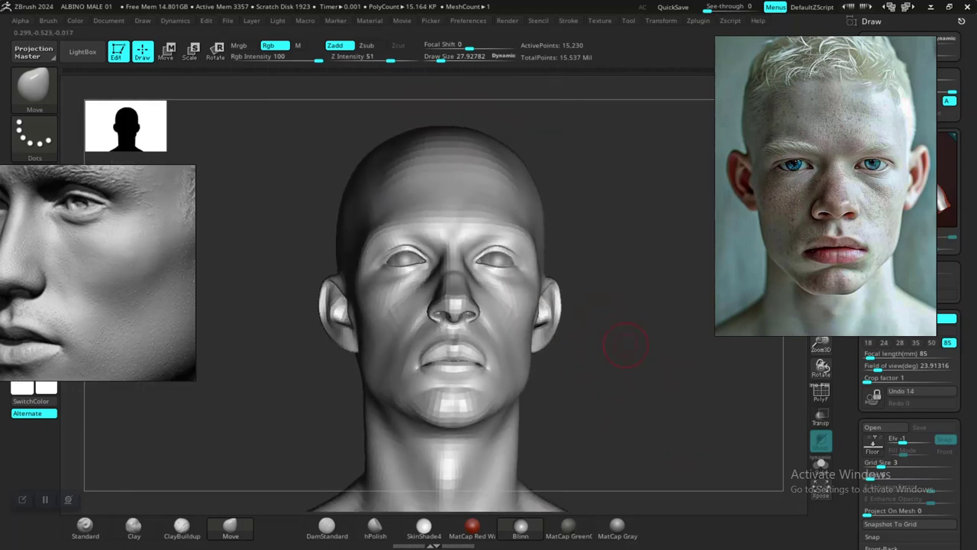
Refine the outer cheek and cheekbone contours with the Move brush from above, front and below
right_click_drag(617, 335, 662, 386, "ctrl")
right_click_drag(668, 451, 541, 301)
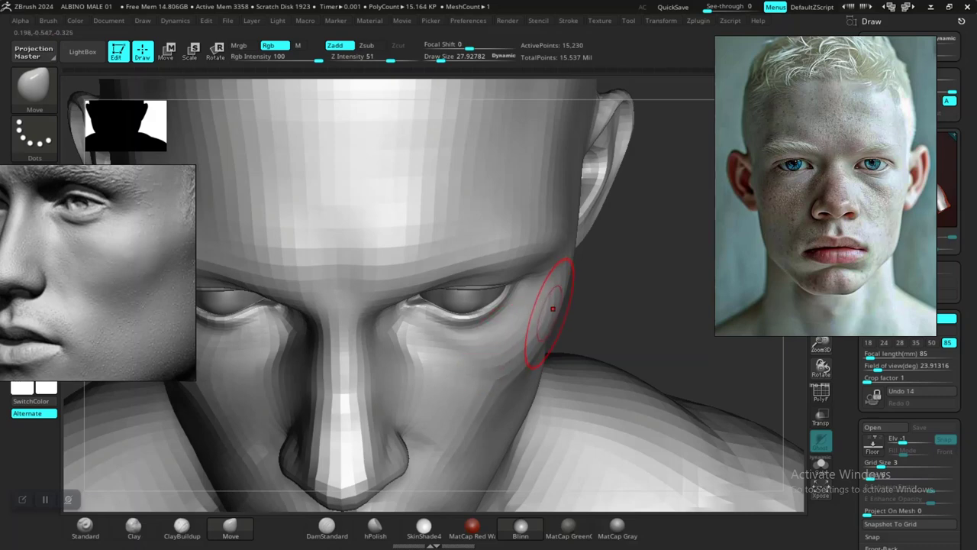
right_click_drag(609, 319, 642, 352, "ctrl")
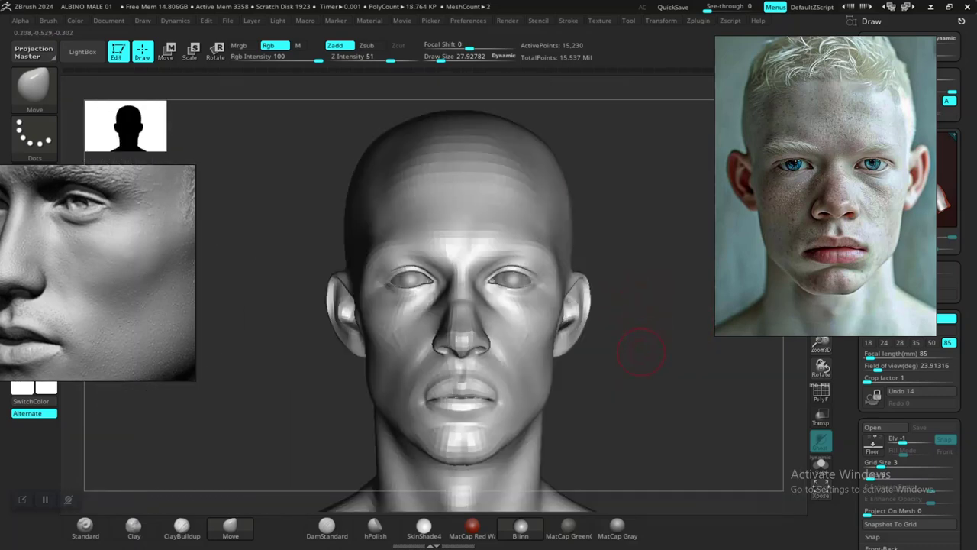
mouse_move(664, 403)
right_mouse_down("ctrl")
mouse_move(662, 344)
mouse_move(646, 406)
mouse_move(661, 419)
mouse_move(534, 418)
mouse_move(683, 420)
mouse_move(676, 340)
mouse_move(584, 255)
right_mouse_up("ctrl")
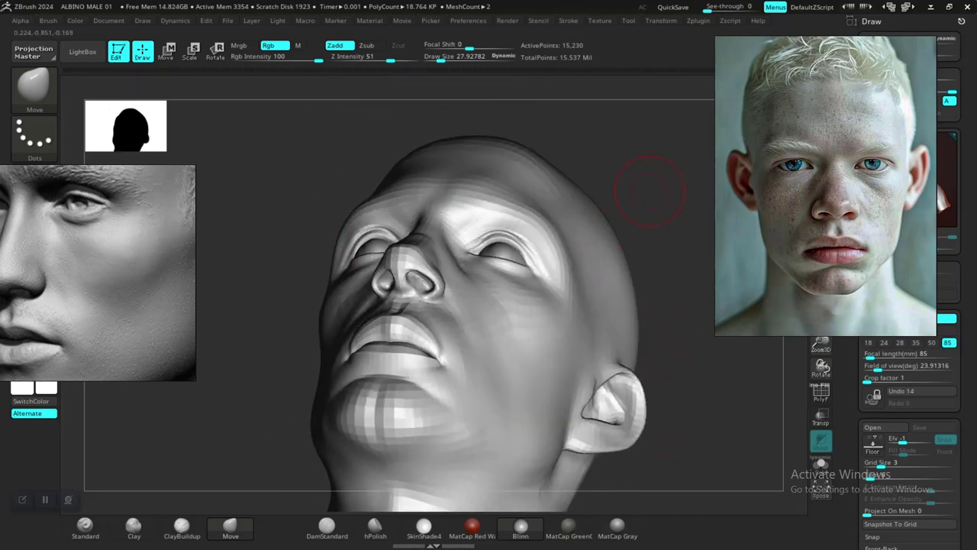
Set the Move brush's draw size to 30.43 and reshape the sides of the cheeks from underneath the head
right_click_drag(650, 191, 683, 218)
key("space")
left_click_drag(565, 228, 569, 228)
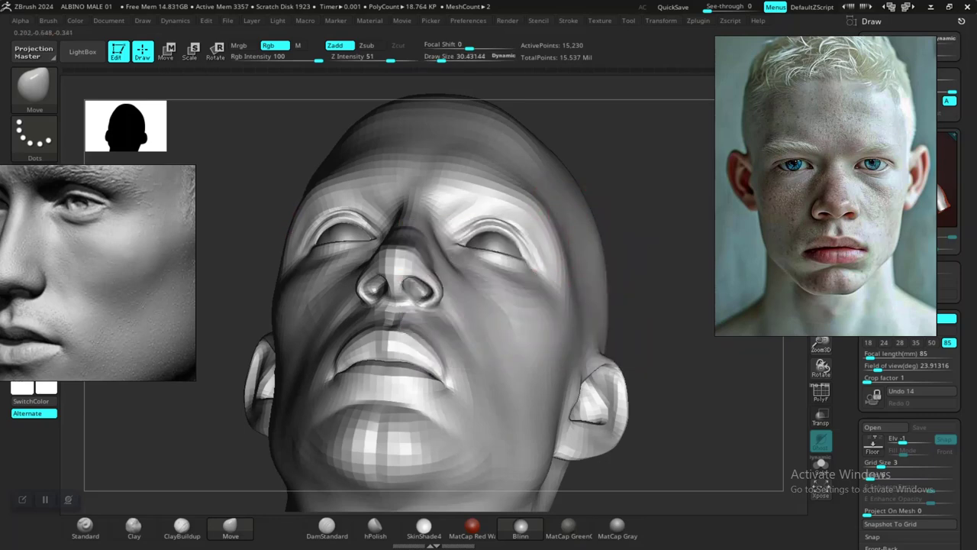
mouse_move(571, 252)
right_mouse_down()
mouse_move(680, 415)
mouse_move(657, 428)
mouse_move(633, 404)
mouse_move(648, 389)
mouse_move(602, 339)
mouse_move(647, 410)
mouse_move(657, 375)
mouse_move(520, 382)
mouse_move(588, 382)
mouse_move(704, 347)
mouse_move(733, 385)
mouse_move(764, 398)
mouse_move(665, 429)
mouse_move(665, 386)
mouse_move(665, 425)
mouse_move(675, 396)
right_mouse_up()
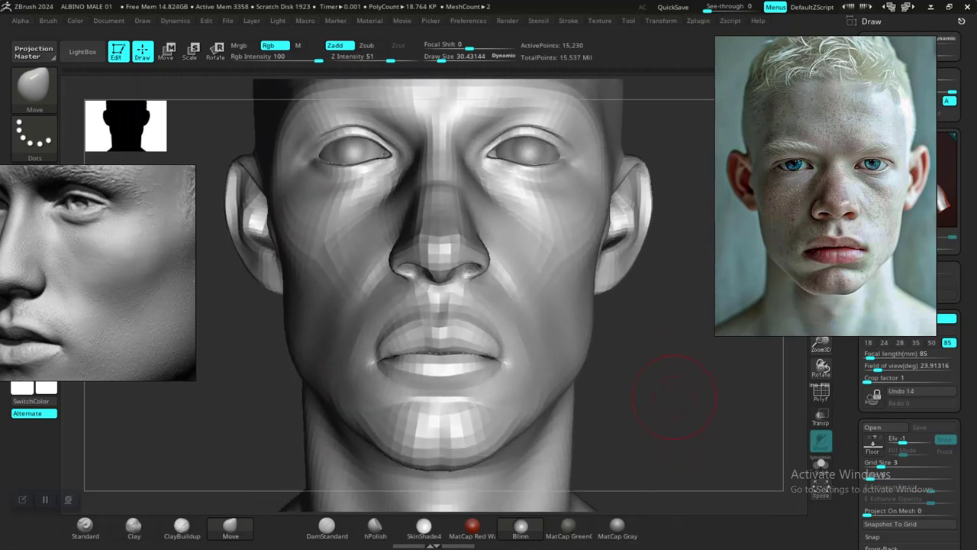
Set the Move brush's draw size to 57.97 and adjust the lower cheeks and jawline from the three-quarter and front sides
right_click(673, 397)
left_click_drag(663, 385, 665, 360)
right_click_drag(665, 360, 581, 406)
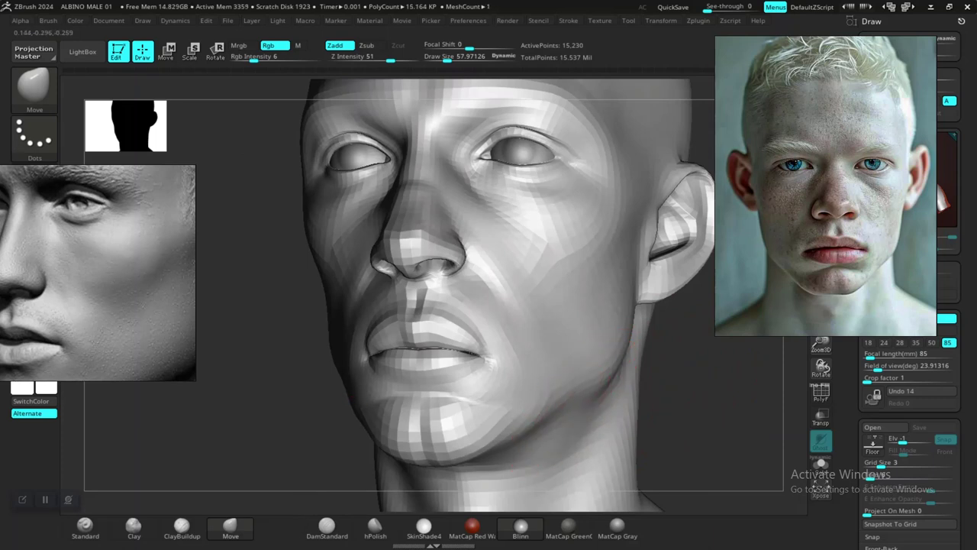
mouse_move(565, 448)
right_mouse_down("ctrl")
mouse_move(611, 458)
mouse_move(705, 432)
mouse_move(660, 407)
mouse_move(666, 380)
mouse_move(668, 407)
mouse_move(666, 385)
mouse_move(676, 406)
right_mouse_up("ctrl")
left_click_drag(675, 407, 691, 419)
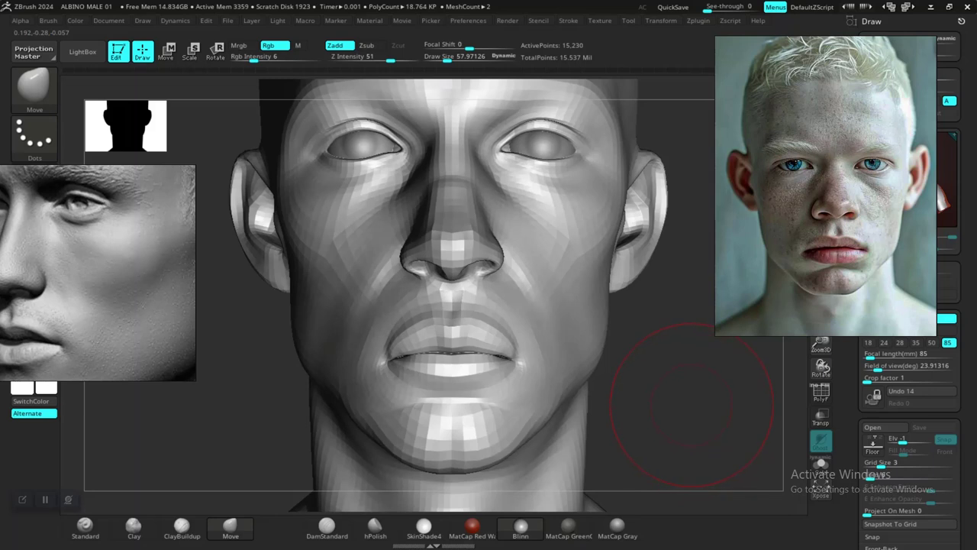
Raise the head's mesh by one subdivision level and set the Move brush's draw size to 25.54 for the mouth area
key("d")
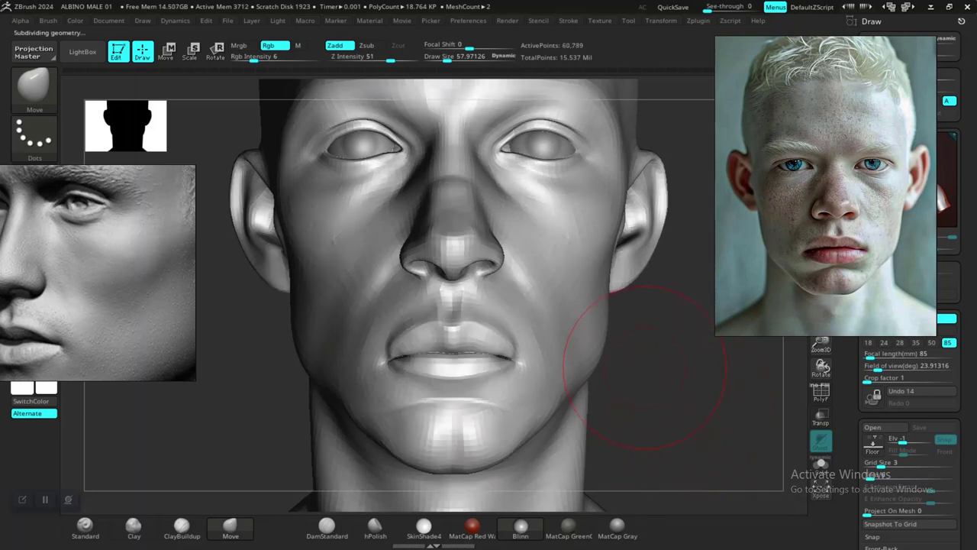
mouse_move(689, 404)
left_mouse_down()
mouse_move(678, 394)
mouse_move(690, 412)
mouse_move(713, 397)
mouse_move(691, 373)
mouse_move(706, 405)
mouse_move(729, 399)
mouse_move(702, 405)
left_mouse_up()
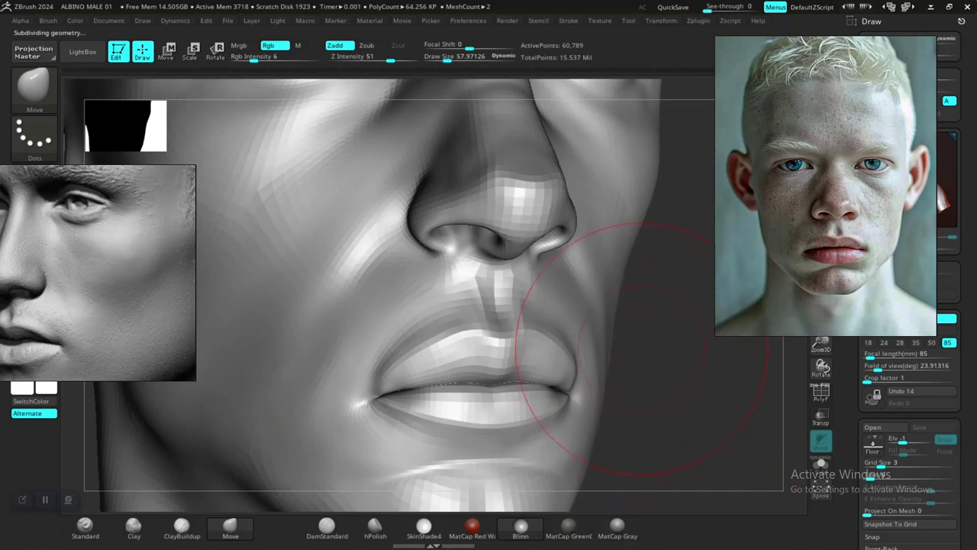
left_click_drag(693, 369, 733, 386)
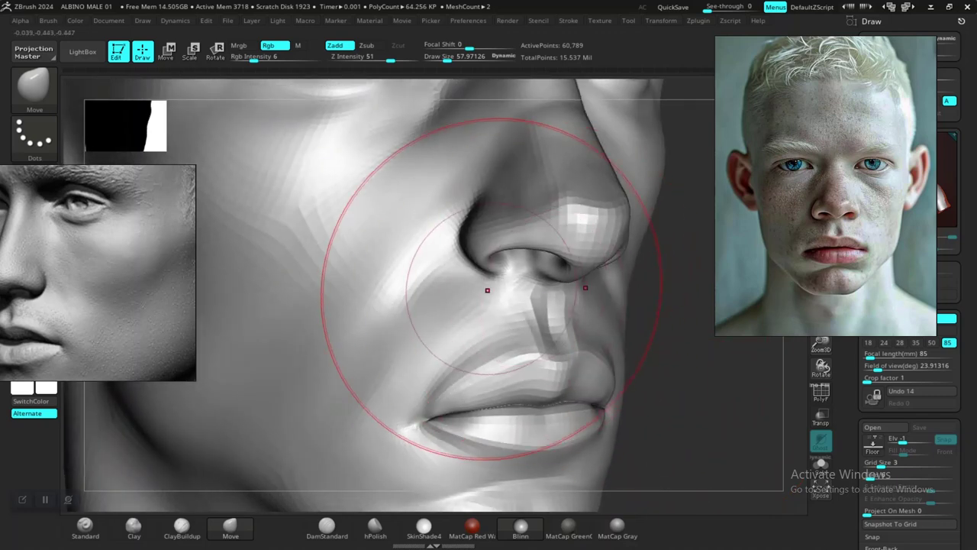
key("space")
left_click_drag(504, 288, 490, 287)
mouse_move(691, 382)
left_mouse_down("alt")
mouse_move(684, 373)
mouse_move(671, 395)
left_mouse_up("alt")
mouse_move(239, 478)
left_mouse_down("alt")
mouse_move(295, 343)
mouse_move(276, 397)
left_mouse_up("alt")
mouse_move(652, 377)
left_mouse_down("alt")
mouse_move(610, 444)
mouse_move(573, 428)
mouse_move(603, 269)
left_mouse_up("alt")
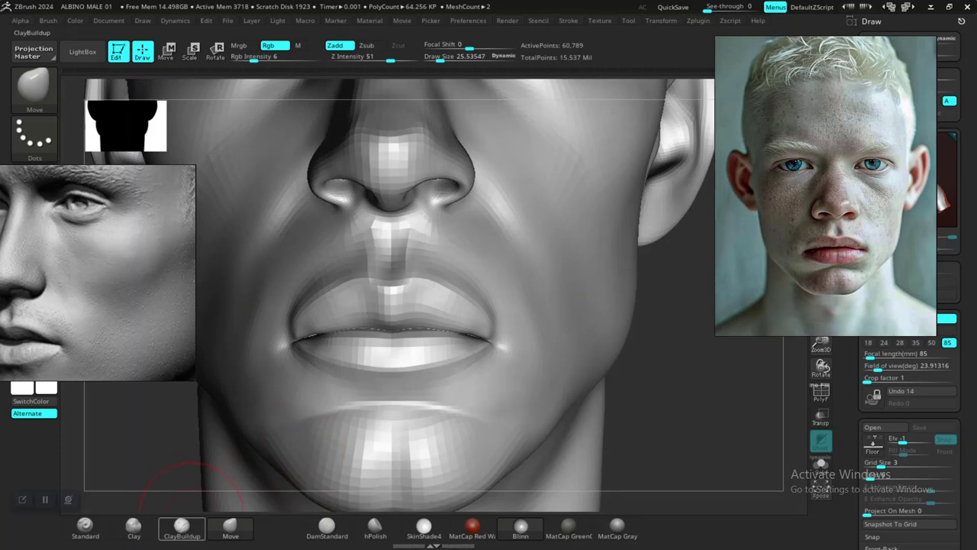
Build up the area beside the nasolabial fold with the ClayBuildup brush at intensity 10 and smooth it
left_click(182, 525)
left_click_drag(146, 437, 307, 467, "alt")
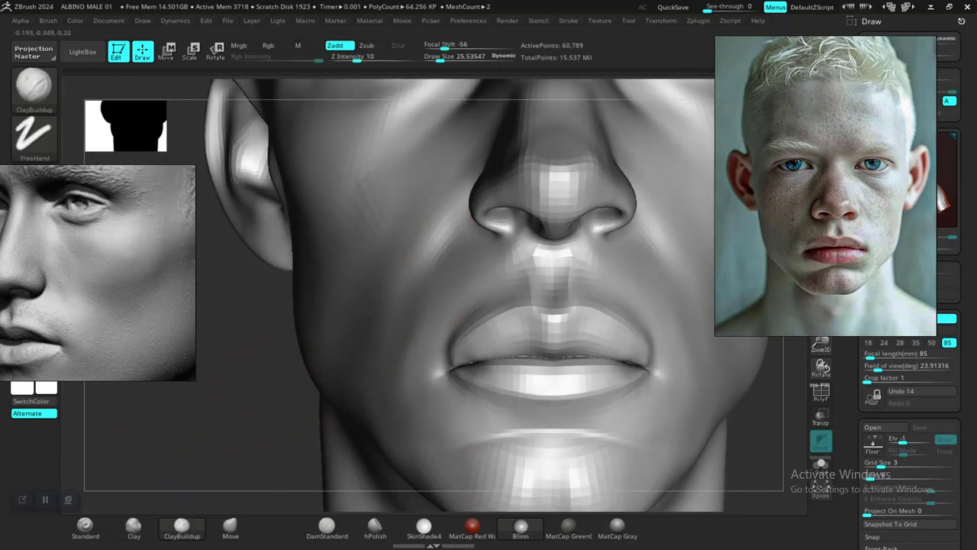
left_click_drag(271, 382, 362, 325)
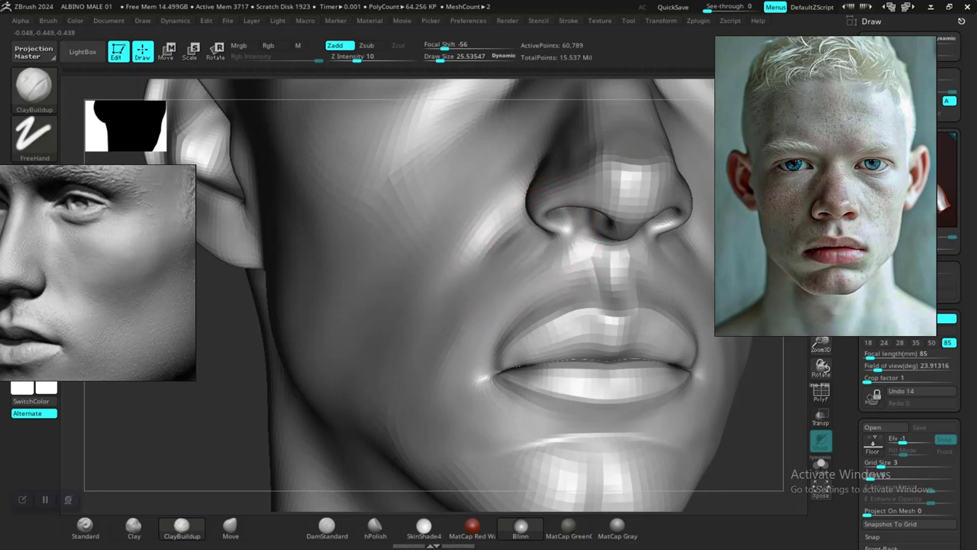
left_click_drag(517, 267, 517, 256, "shift")
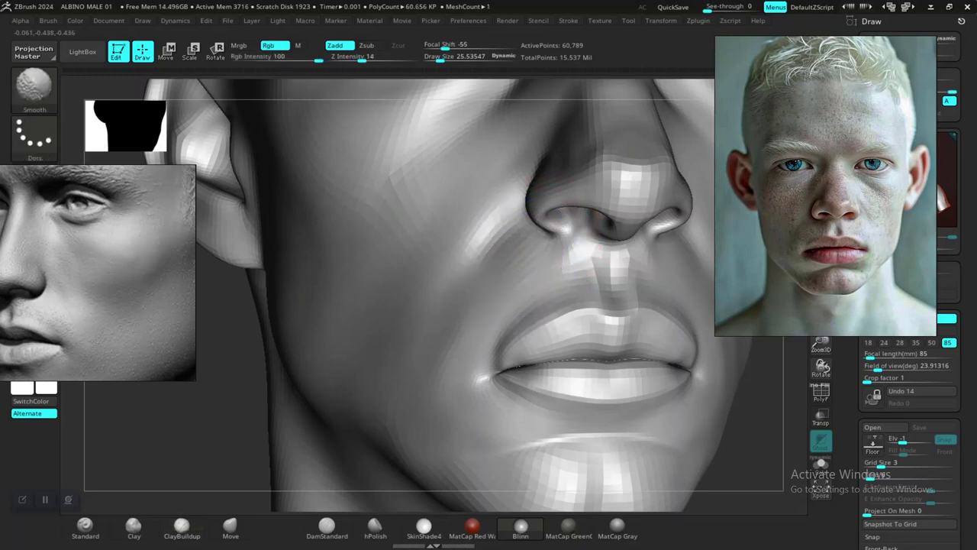
Smooth the lower cheek beside the mouth and lower the head's mesh by one subdivision level
mouse_move(739, 459)
left_mouse_down("alt")
mouse_move(725, 415)
mouse_move(710, 404)
mouse_move(611, 403)
mouse_move(638, 390)
mouse_move(676, 440)
mouse_move(683, 401)
mouse_move(786, 405)
left_mouse_up("alt")
mouse_move(622, 400)
left_mouse_down("alt")
mouse_move(696, 425)
mouse_move(663, 406)
mouse_move(642, 356)
mouse_move(649, 393)
mouse_move(588, 369)
left_mouse_up("alt")
mouse_move(441, 325)
left_mouse_down()
mouse_move(410, 306)
mouse_move(428, 313)
left_mouse_up()
key("shift+d")
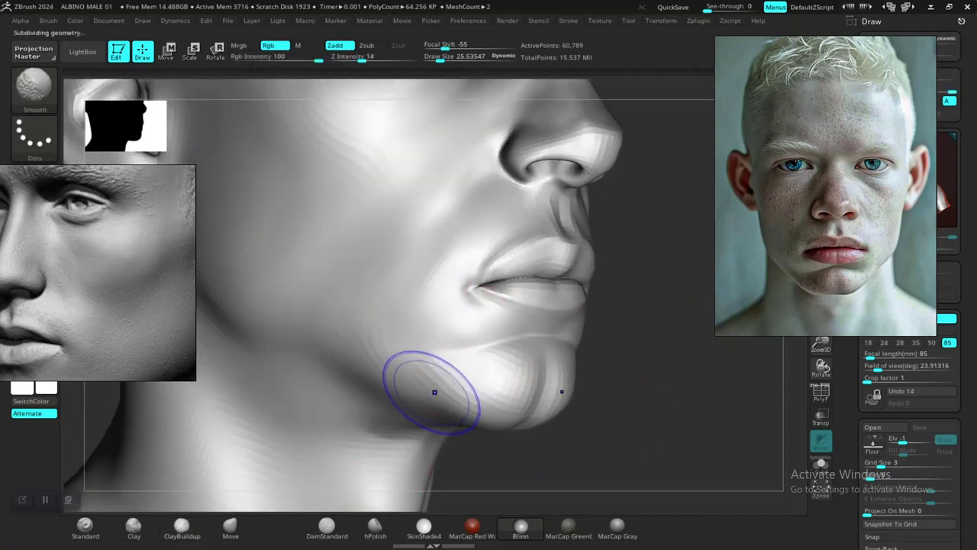
key("shift+d")
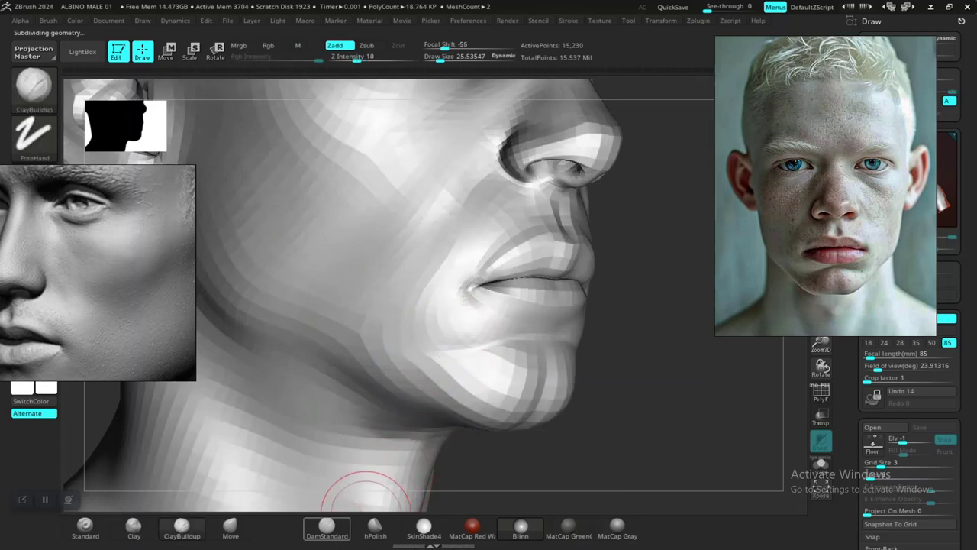
Deepen the crease between lower lip and chin with the DamStandard brush, and raise the mesh by one subdivision level
left_click(327, 527)
right_click_drag(658, 407, 773, 347, "ctrl")
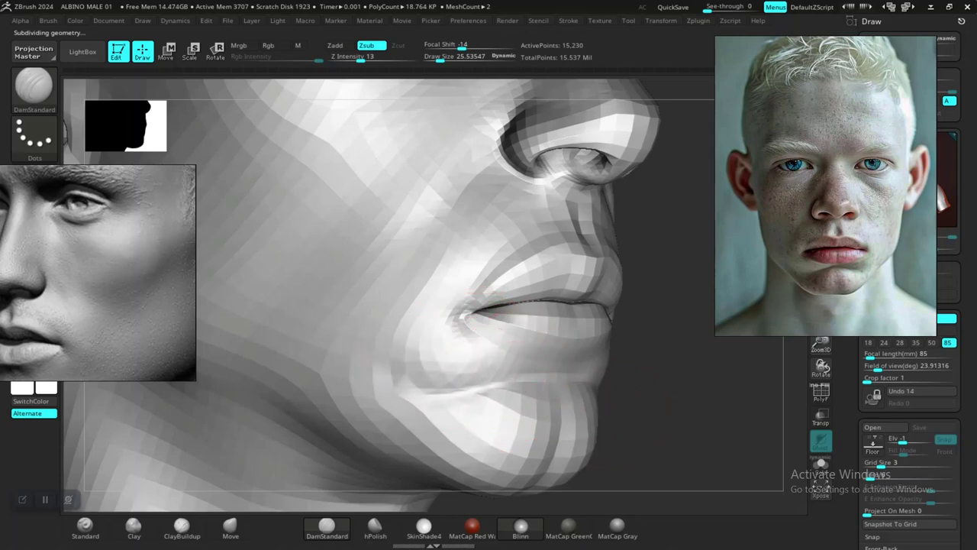
right_click_drag(672, 351, 707, 427, "ctrl")
right_click_drag(615, 428, 659, 389)
left_click_drag(658, 390, 683, 412)
right_click_drag(682, 413, 670, 455, "ctrl")
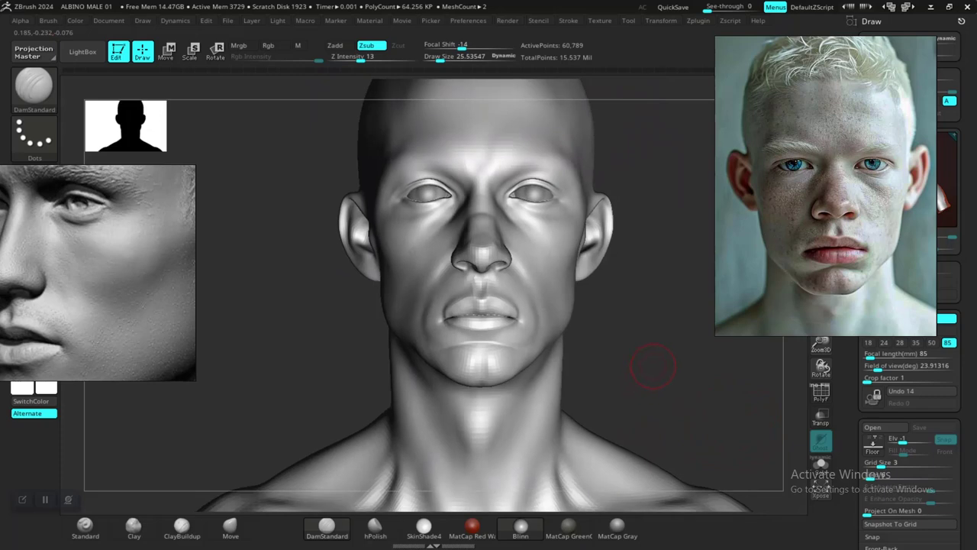
Carve a curved crease around the mouth corner down to the chin with DamStandard and soften it by smoothing
right_click_drag(650, 367, 609, 383, "alt")
mouse_move(609, 384)
left_mouse_down()
mouse_move(639, 414)
mouse_move(649, 393)
mouse_move(680, 393)
left_mouse_up()
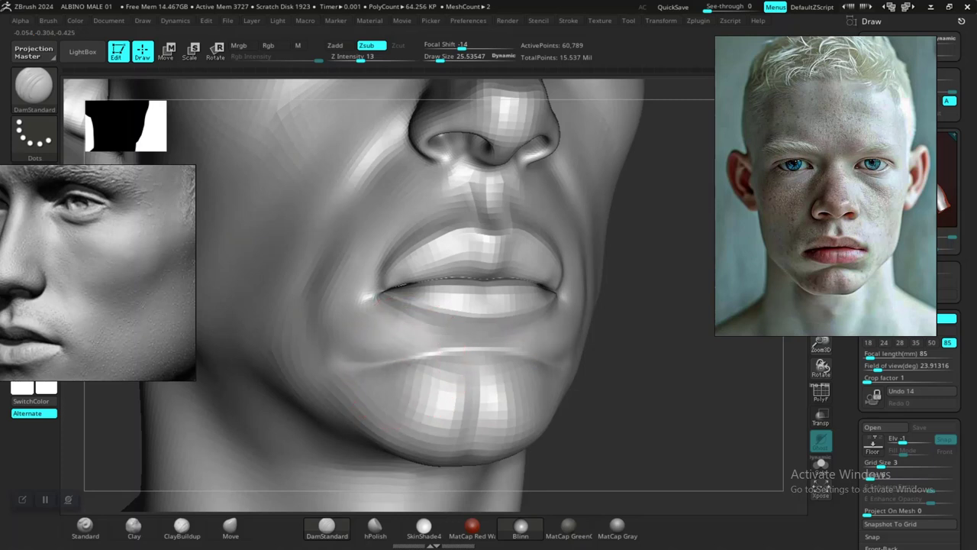
key("shift")
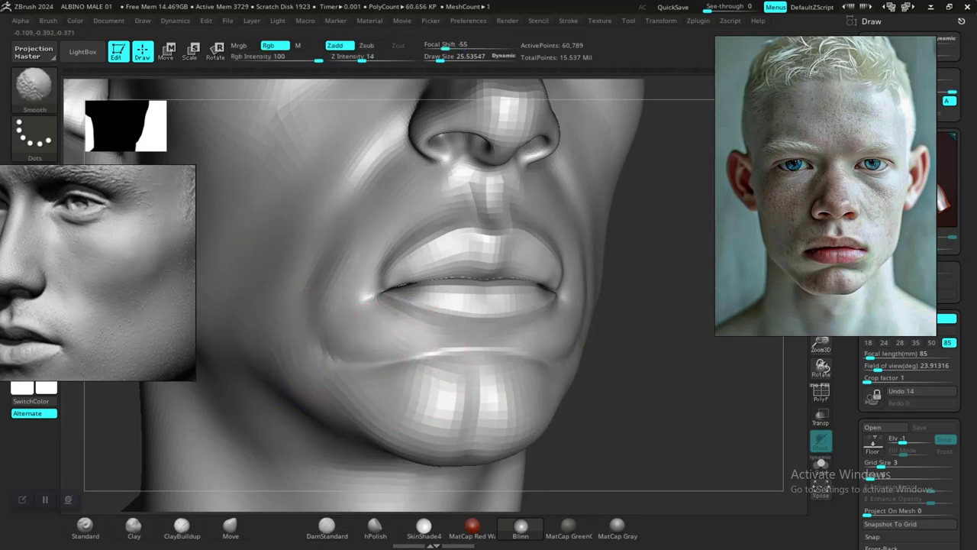
left_click_drag(336, 336, 410, 371, "shift")
mouse_move(655, 405)
left_mouse_down("alt")
mouse_move(624, 399)
mouse_move(682, 418)
left_mouse_up("alt")
left_click_drag(677, 382, 686, 379)
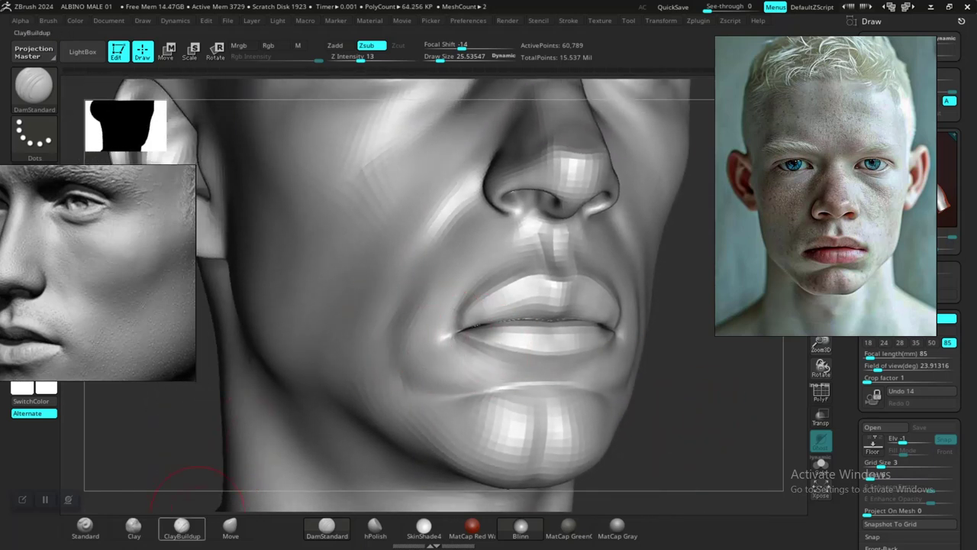
Fill out the area between mouth corner, lower cheek and chin with the ClayBuildup brush and smooth the strokes
left_click(182, 525)
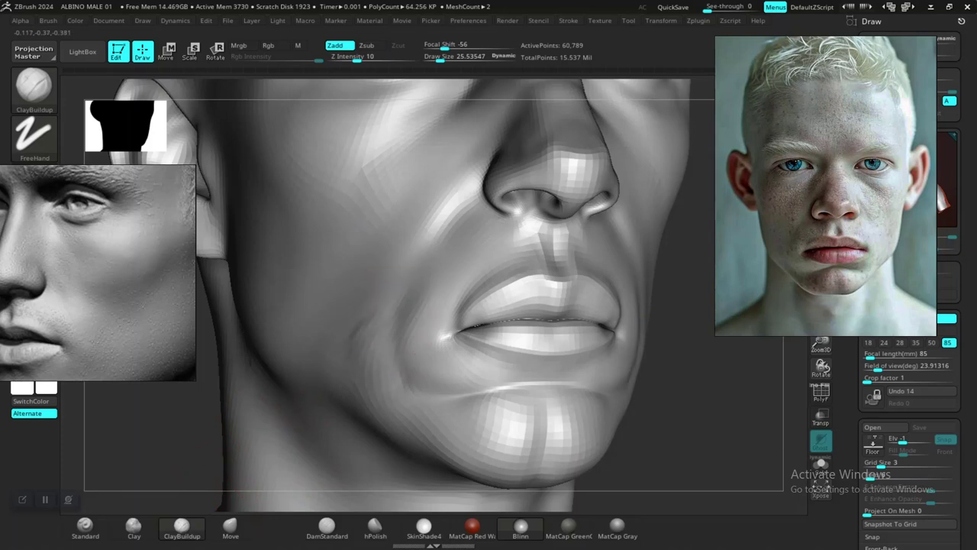
key("shift")
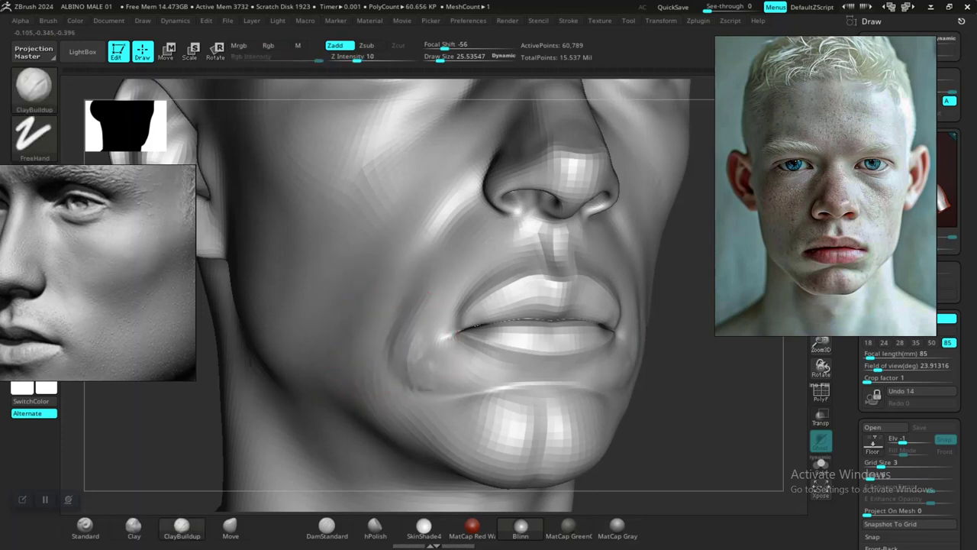
key("shift")
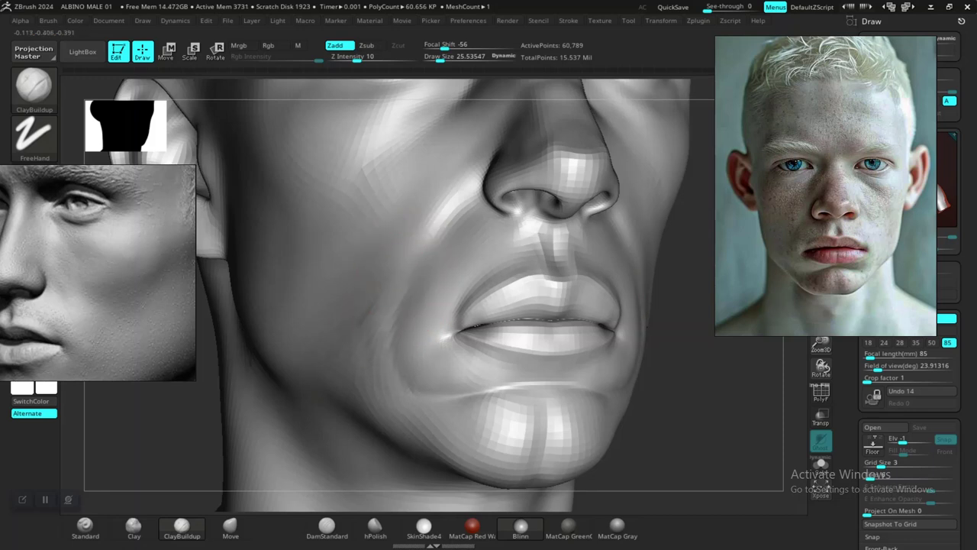
key("shift")
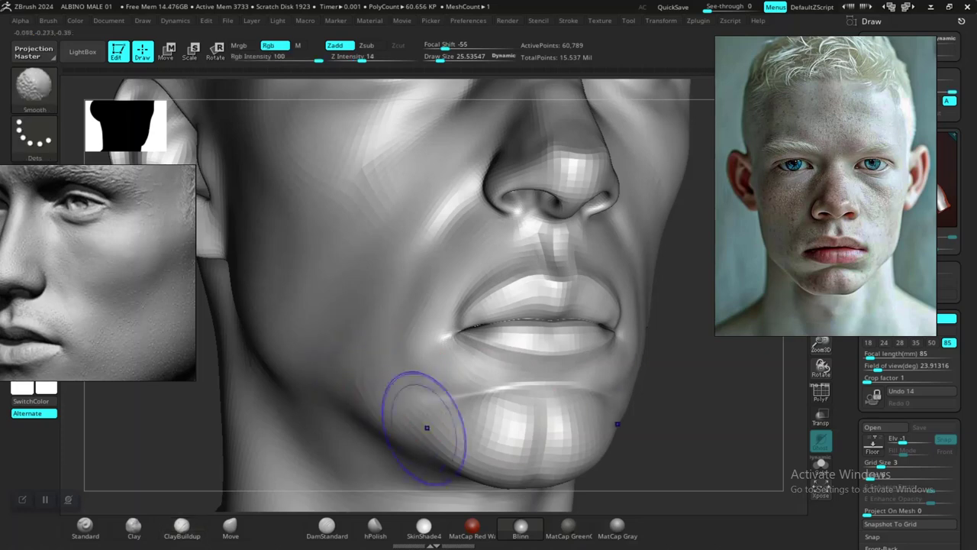
Adjust the outer corners of the upper lip from the front with the Move brush, stepping the mesh down and back up one subdivision level
right_click_drag(672, 435, 687, 405, "ctrl")
mouse_move(687, 405)
right_mouse_down("shift")
mouse_move(649, 404)
mouse_move(640, 382)
mouse_move(638, 435)
mouse_move(672, 405)
mouse_move(709, 397)
mouse_move(708, 363)
mouse_move(741, 338)
mouse_move(746, 321)
mouse_move(714, 359)
right_mouse_up("shift")
mouse_move(687, 451)
right_mouse_down("ctrl")
mouse_move(620, 380)
mouse_move(622, 410)
mouse_move(655, 436)
mouse_move(679, 405)
mouse_move(648, 391)
mouse_move(688, 427)
right_mouse_up("ctrl")
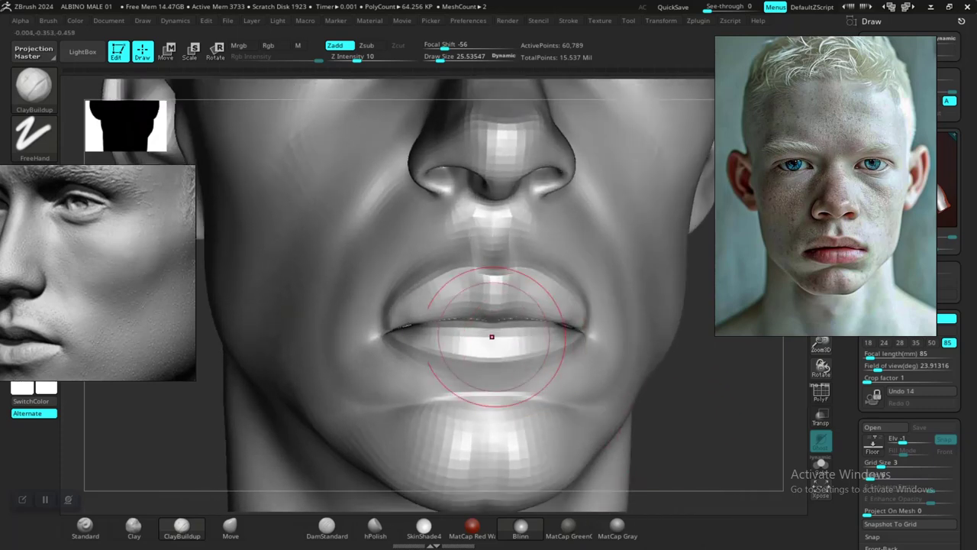
right_click(414, 300)
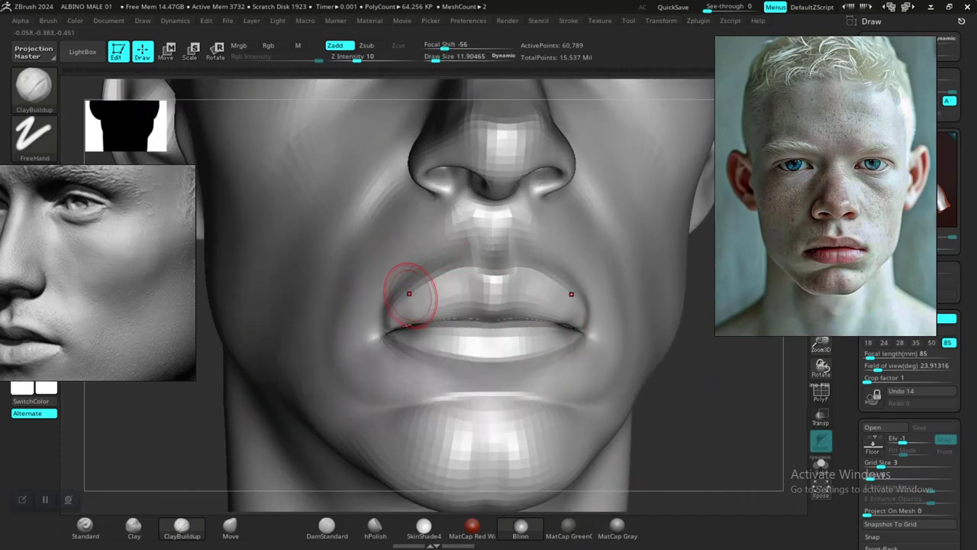
key("shift")
key("shift+d")
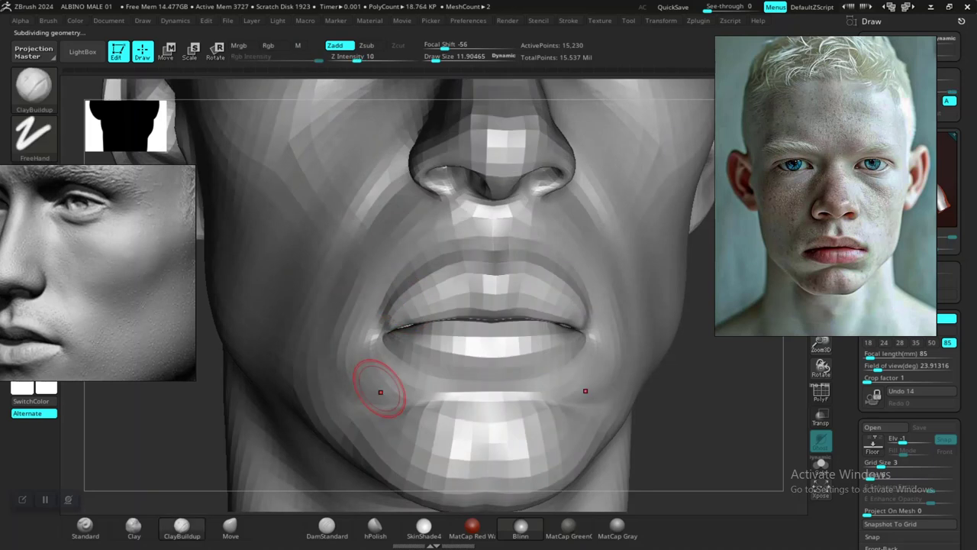
left_click(230, 525)
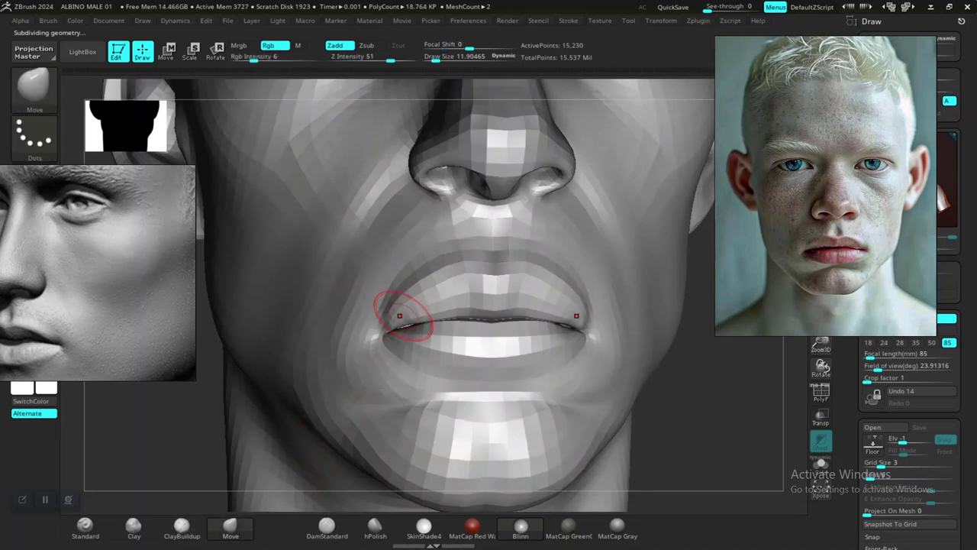
key("d")
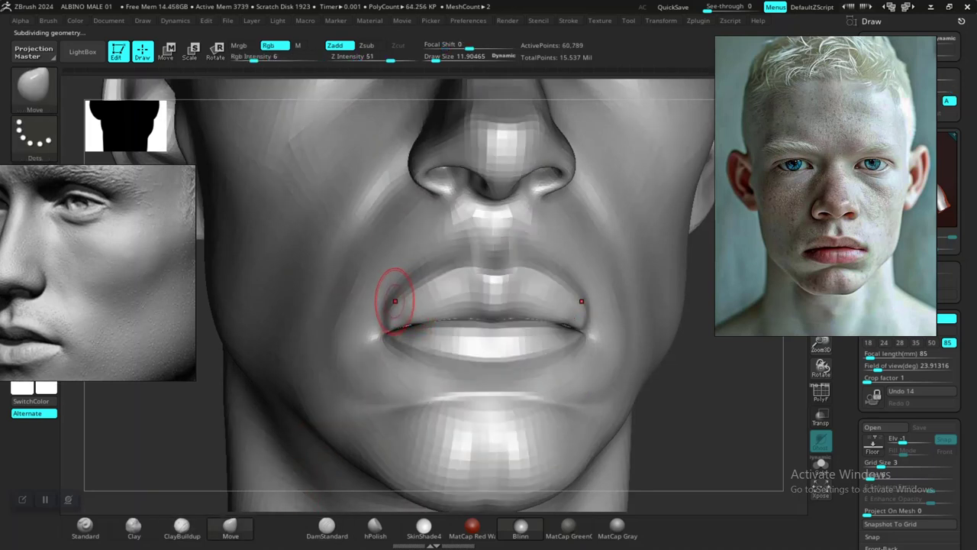
key("space")
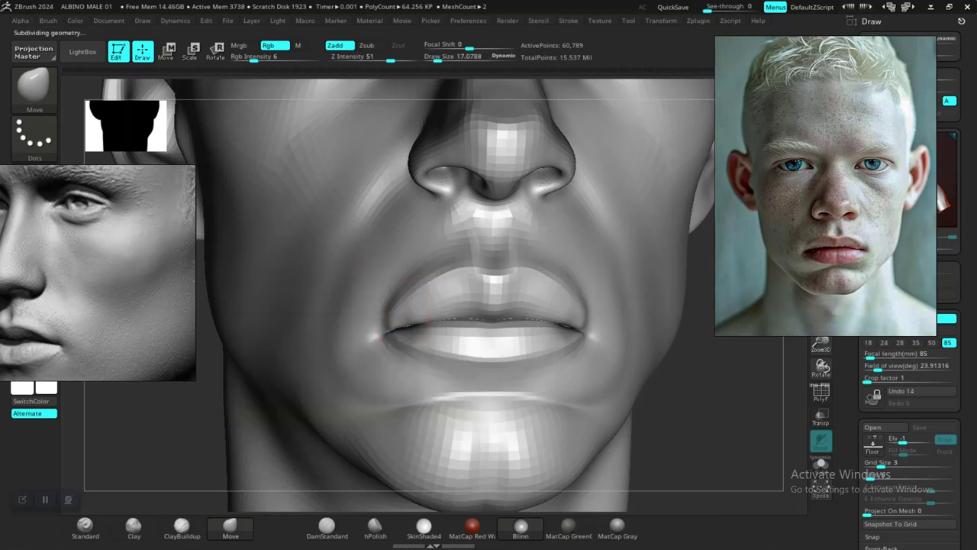
Reshape the lips and mouth corner from the side and three-quarter angles with the Move brush at a draw size of about 12
right_click_drag(720, 448, 442, 428, "ctrl")
right_click_drag(316, 349, 331, 374, "alt")
key("space")
left_click_drag(493, 310, 482, 309)
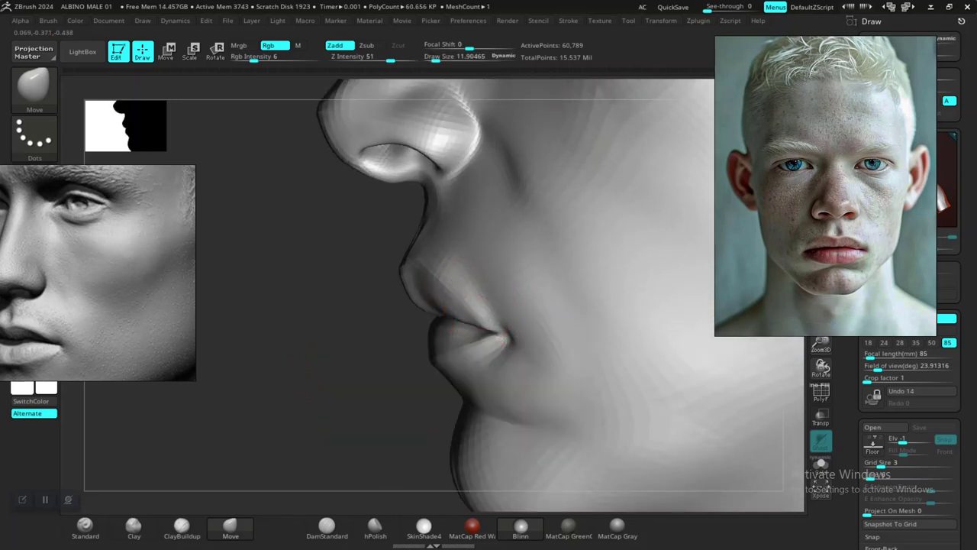
left_click_drag(363, 415, 358, 362, "alt")
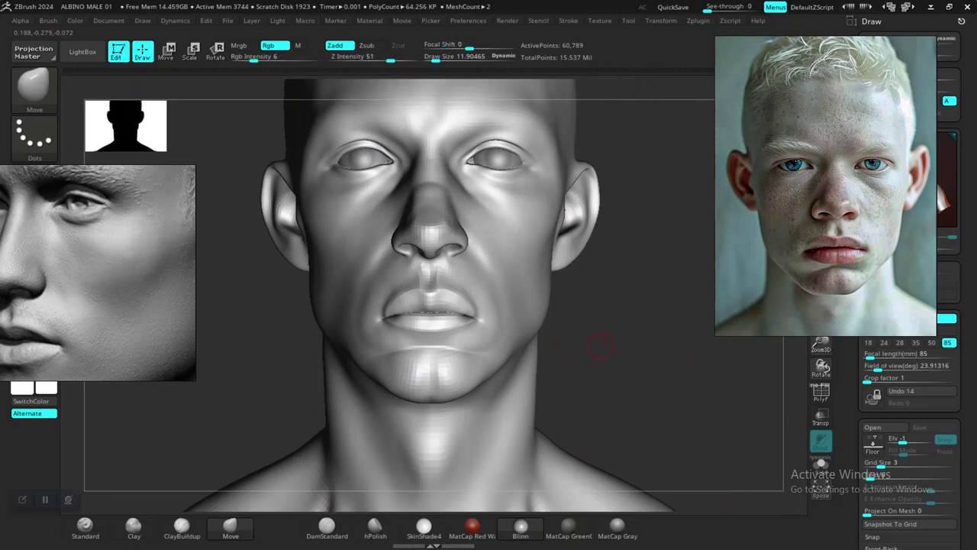
mouse_move(625, 345)
left_mouse_down("alt")
mouse_move(650, 396)
mouse_move(617, 393)
mouse_move(706, 443)
mouse_move(640, 425)
left_mouse_up("alt")
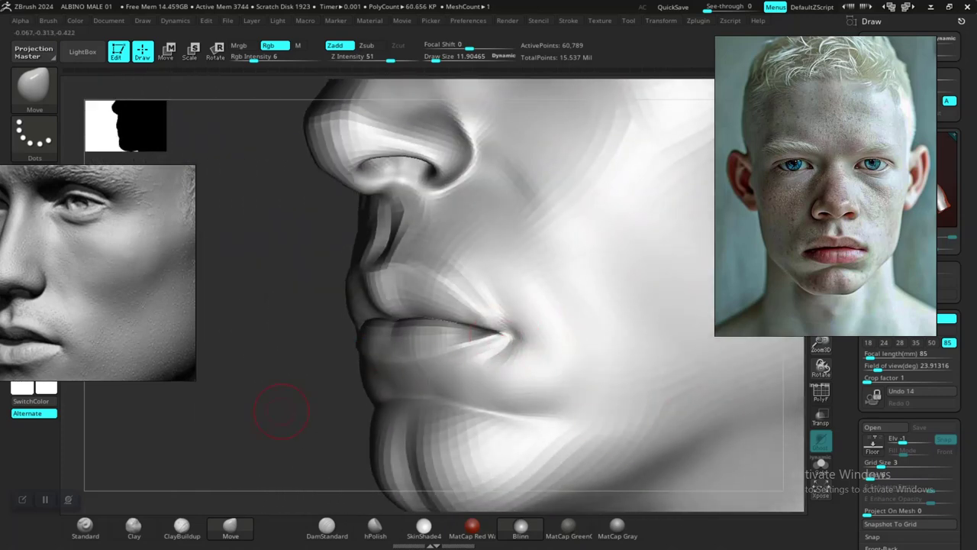
left_click_drag(281, 411, 321, 391)
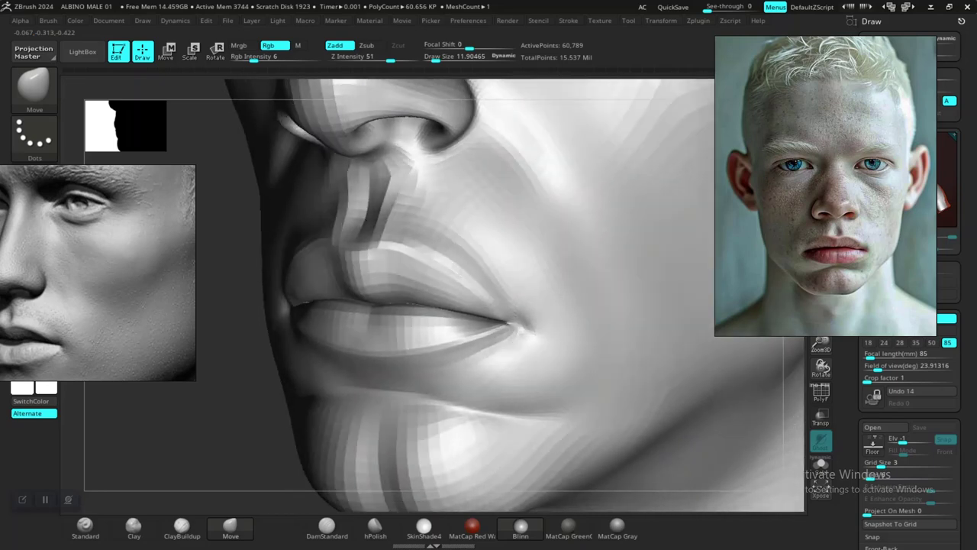
right_click_drag(305, 393, 403, 398)
mouse_move(625, 405)
right_mouse_down("ctrl")
mouse_move(578, 379)
mouse_move(658, 379)
mouse_move(569, 379)
mouse_move(695, 386)
mouse_move(646, 395)
mouse_move(655, 384)
mouse_move(602, 362)
mouse_move(630, 410)
mouse_move(643, 394)
right_mouse_up("ctrl")
mouse_move(436, 331)
right_mouse_down()
mouse_move(600, 371)
mouse_move(607, 389)
mouse_move(639, 393)
mouse_move(611, 397)
mouse_move(637, 393)
mouse_move(572, 435)
mouse_move(535, 389)
mouse_move(519, 333)
mouse_move(634, 355)
mouse_move(604, 375)
mouse_move(626, 420)
right_mouse_up()
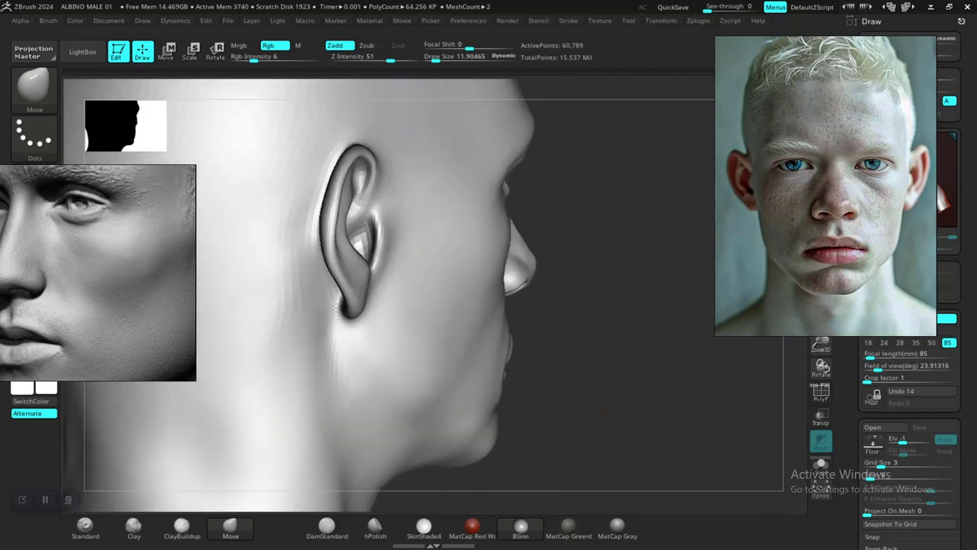
Lower the mesh by one subdivision level and adjust the cheek contour beside the mouth with the Move brush at a draw size of about 48
right_click_drag(534, 368, 581, 394)
key("shift")
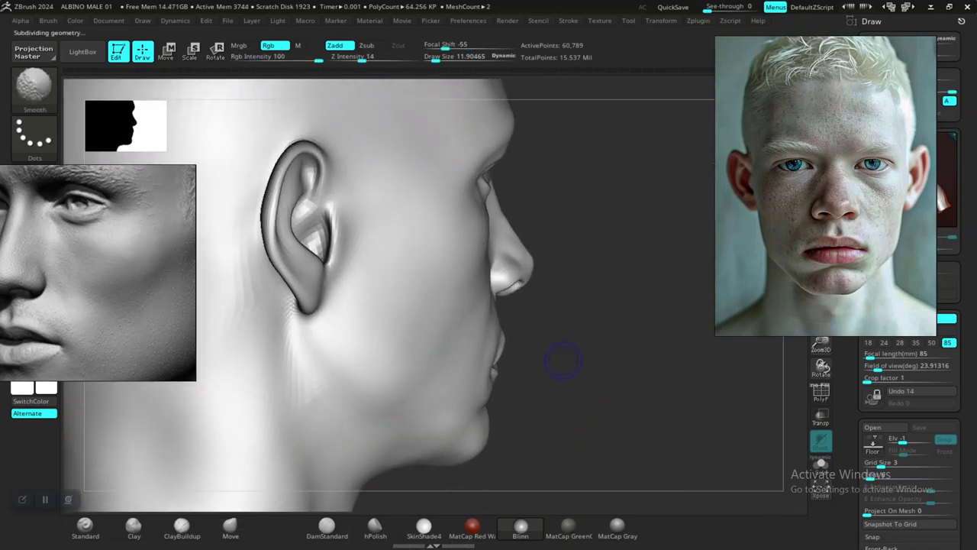
key("shift+d")
key("space")
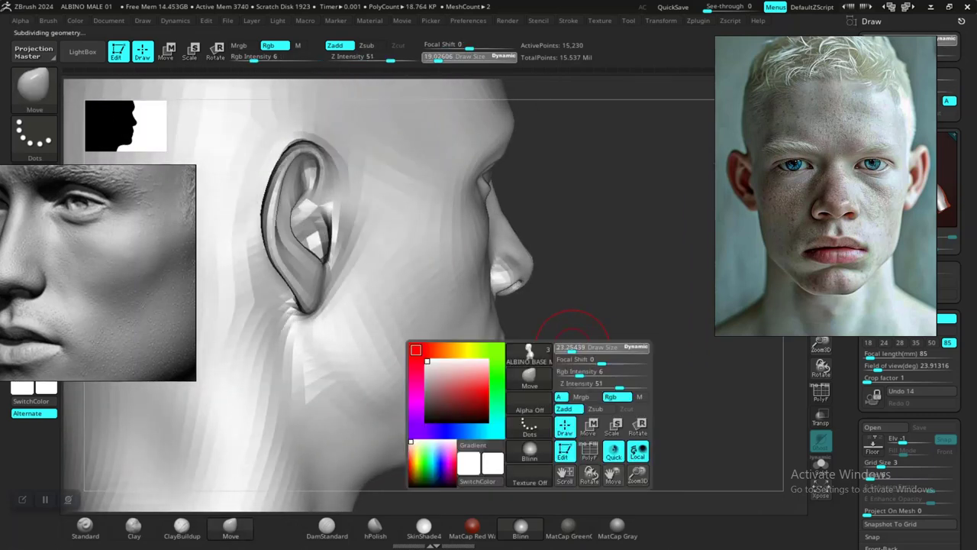
left_click(576, 349)
right_click_drag(576, 349, 599, 347)
left_click_drag(484, 370, 342, 470)
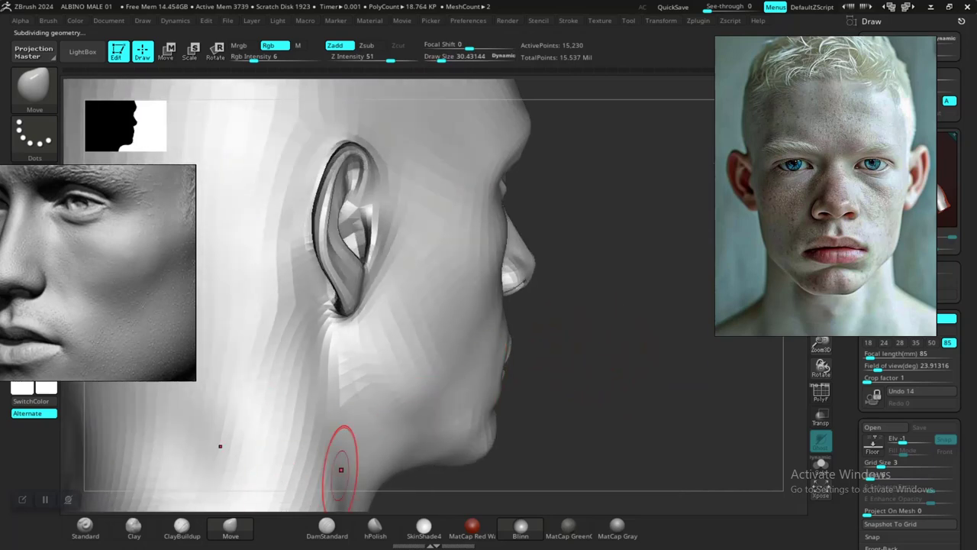
key("space")
left_click_drag(496, 346, 471, 361)
key("space")
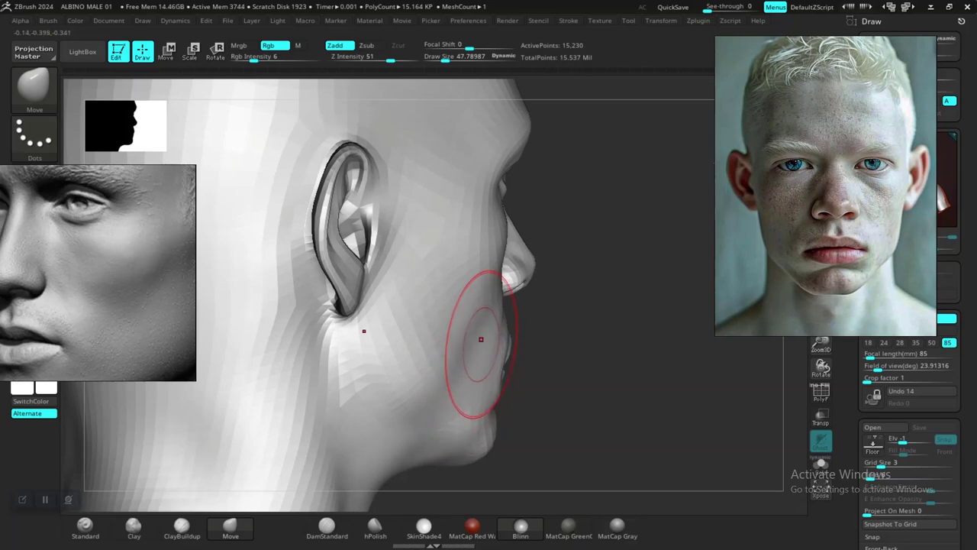
Refine the outline of the jaw and lower cheeks from the front with the Move brush
left_click_drag(585, 404, 581, 336, "alt")
mouse_move(649, 366)
left_mouse_down()
mouse_move(569, 378)
mouse_move(648, 387)
mouse_move(672, 378)
mouse_move(648, 393)
mouse_move(657, 413)
mouse_move(636, 391)
left_mouse_up()
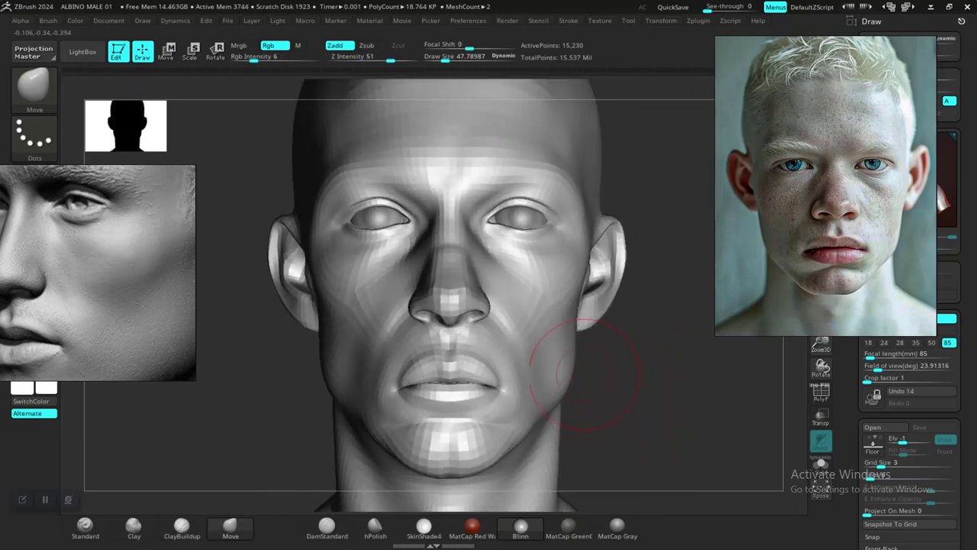
key("ctrl")
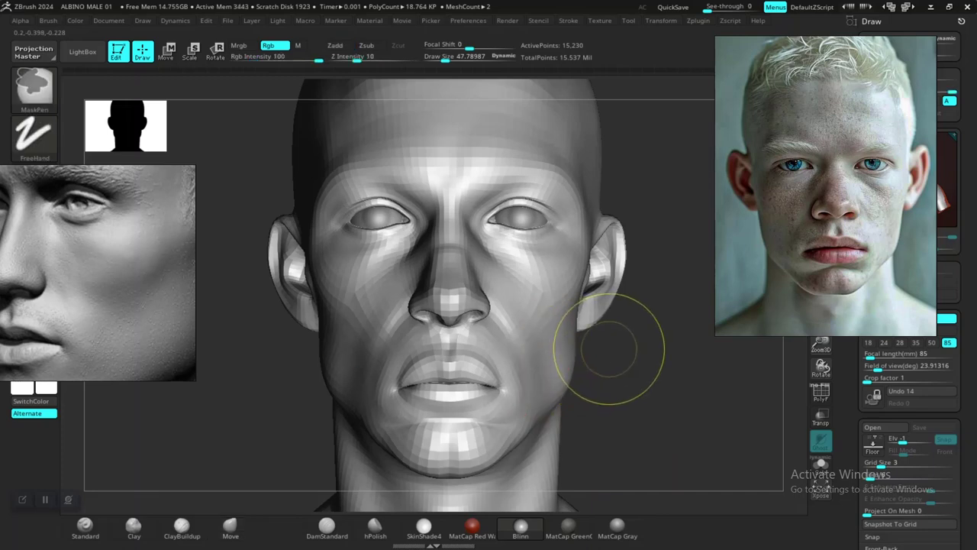
mouse_move(679, 408)
left_mouse_down("alt")
mouse_move(667, 338)
mouse_move(671, 421)
mouse_move(652, 340)
mouse_move(652, 407)
mouse_move(683, 432)
left_mouse_up("alt")
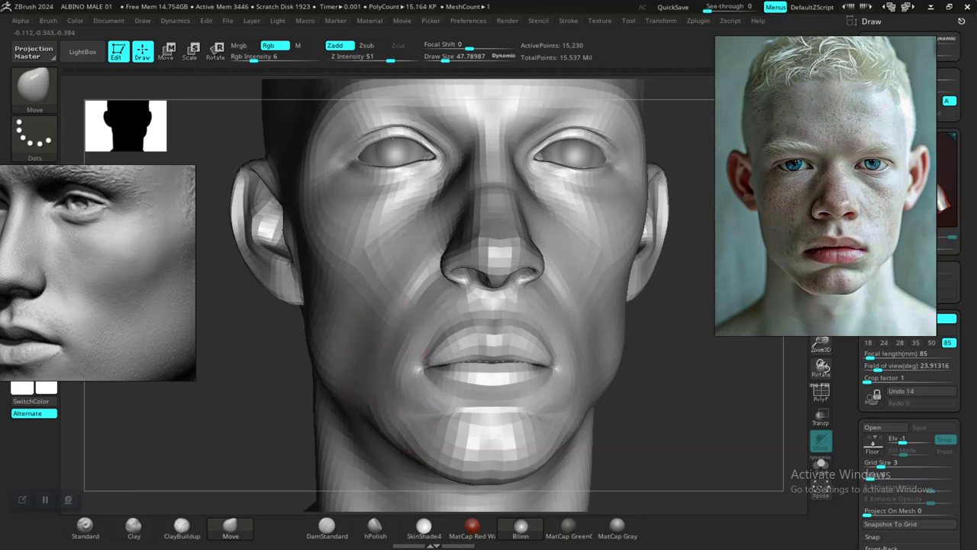
key("f")
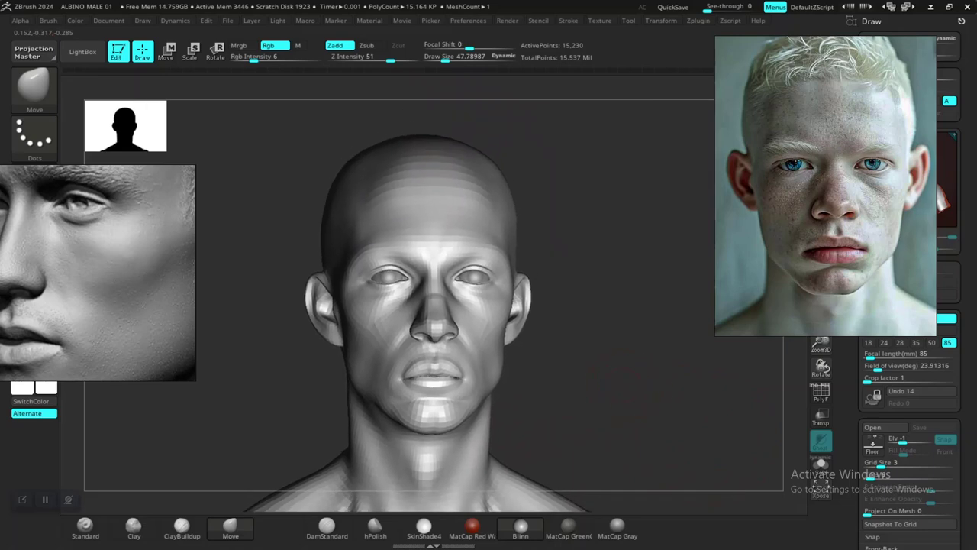
left_click_drag(598, 395, 620, 426, "shift")
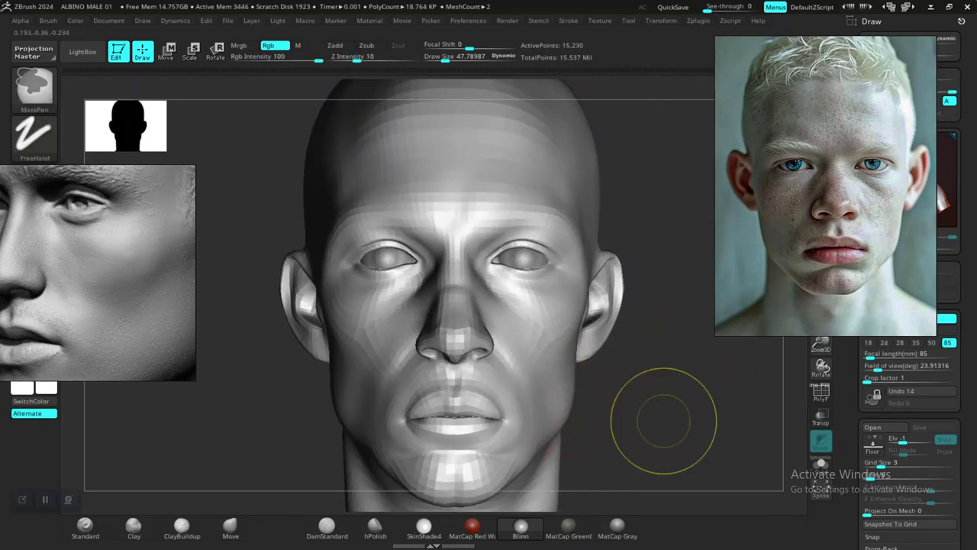
Save the project as ALBINO MALE 01, overwriting the existing file
key("ctrl+s")
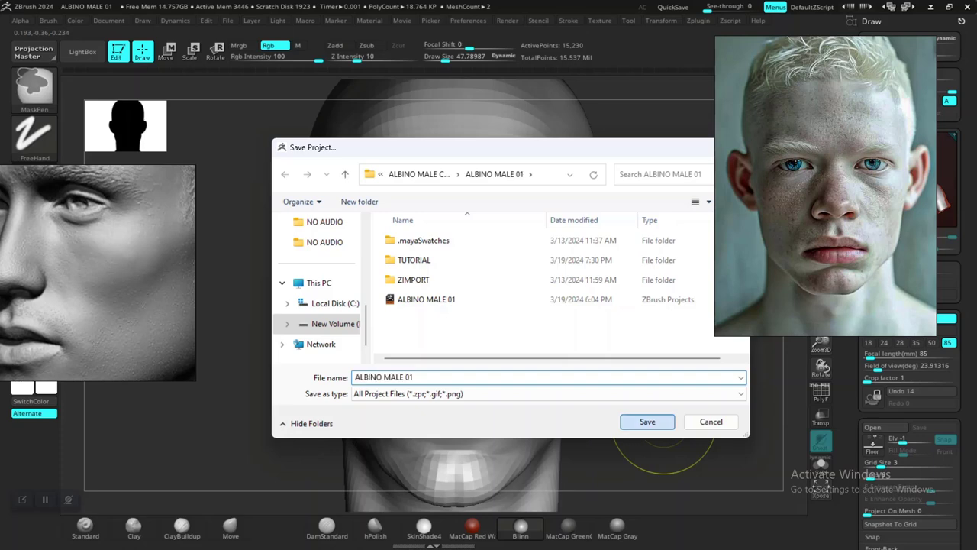
key("Return")
key("Return")
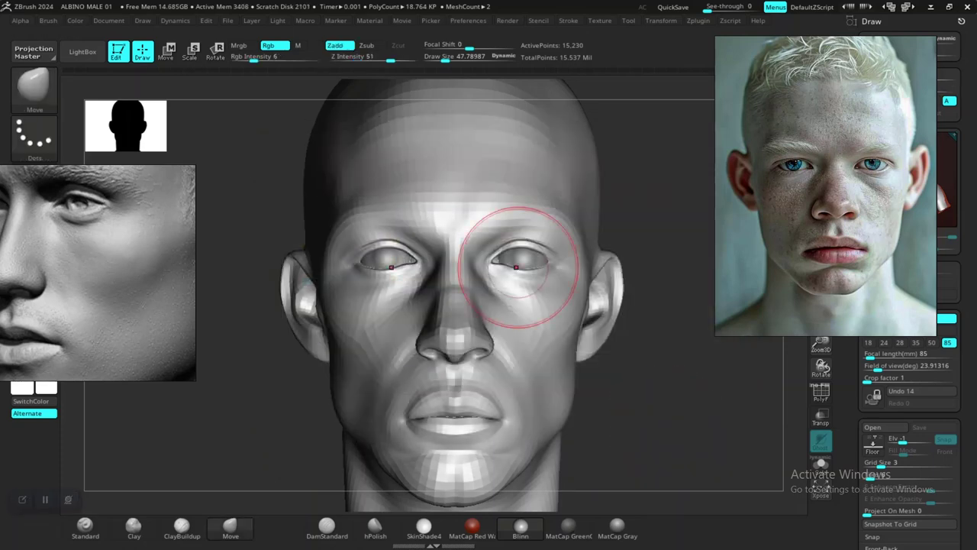
Bring up three-quarter references of the grey male face scan and the albino model to compare with the head's profile
mouse_move(672, 389)
left_mouse_down()
mouse_move(772, 386)
mouse_move(652, 397)
mouse_move(563, 336)
mouse_move(575, 420)
mouse_move(600, 387)
mouse_move(606, 420)
mouse_move(606, 399)
mouse_move(405, 392)
mouse_move(336, 336)
mouse_move(296, 381)
mouse_move(320, 451)
mouse_move(309, 393)
left_mouse_up()
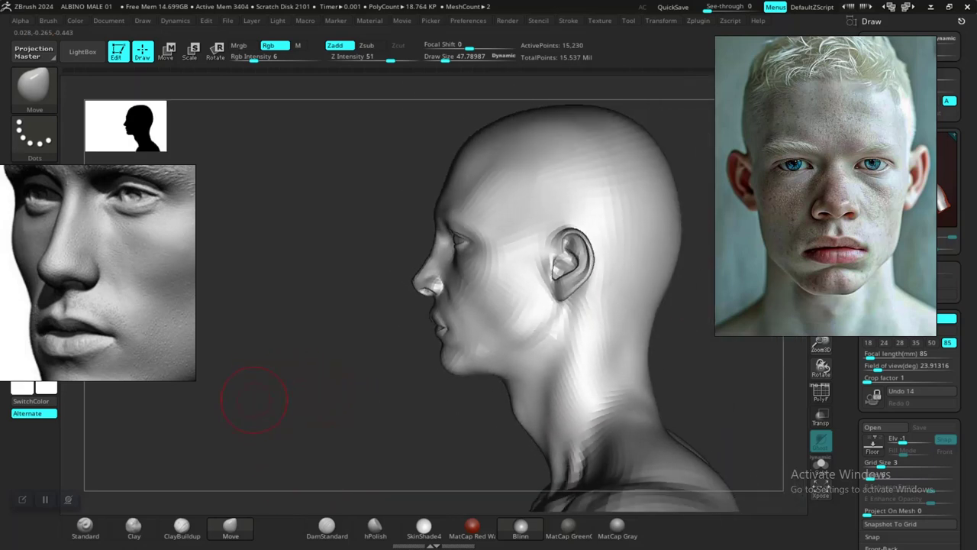
scroll(98, 273, "down", 10)
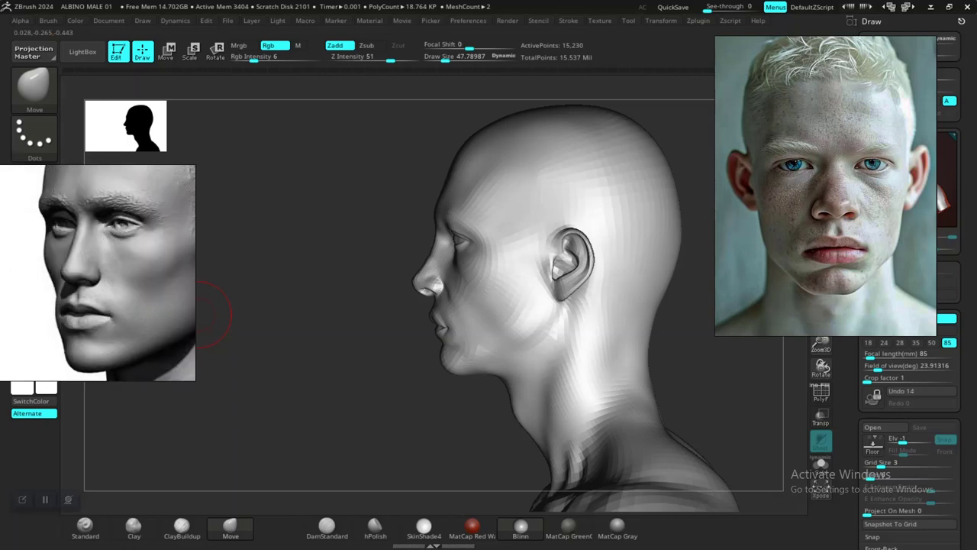
middle_click_drag(98, 273, 100, 301)
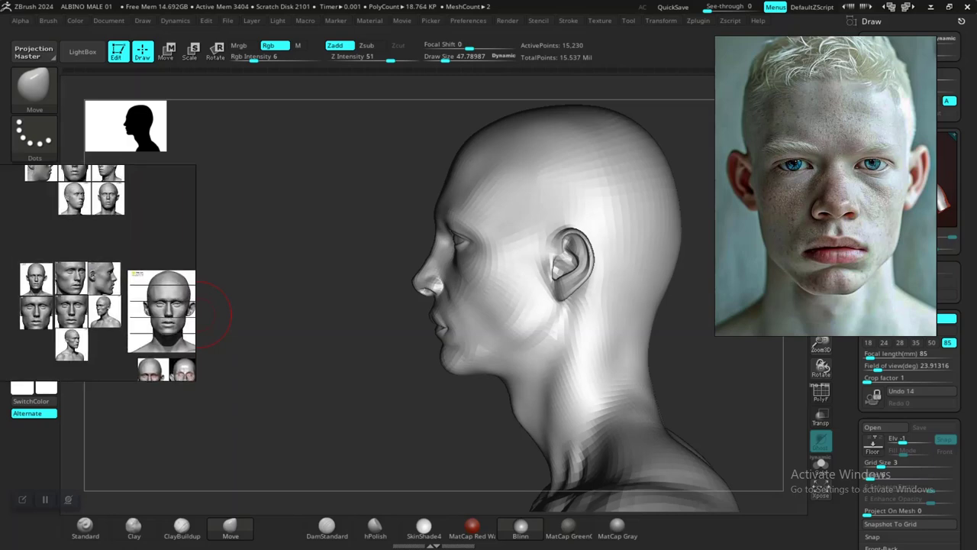
right_click_drag(100, 301, 109, 370)
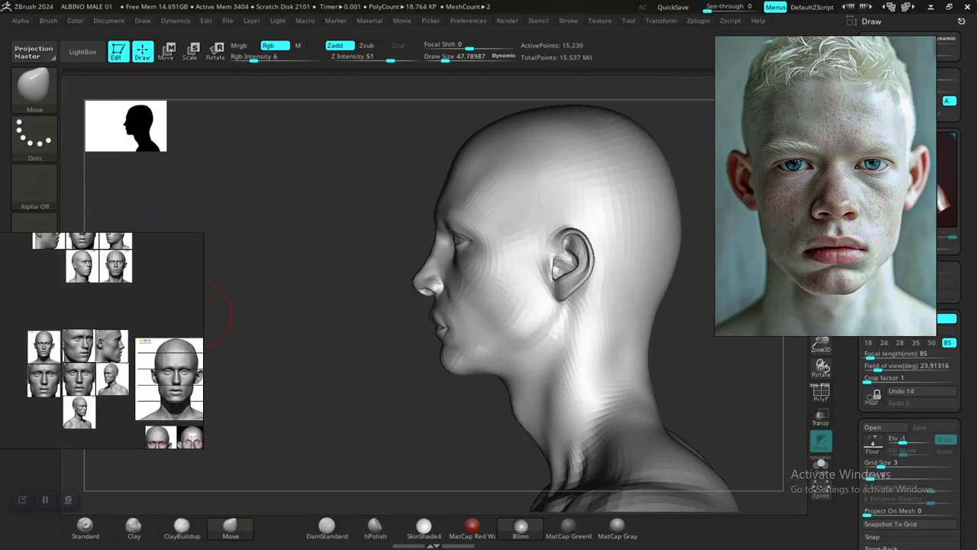
scroll(825, 186, "down", 8)
right_click_drag(826, 157, 789, 219)
scroll(791, 214, "up", 7)
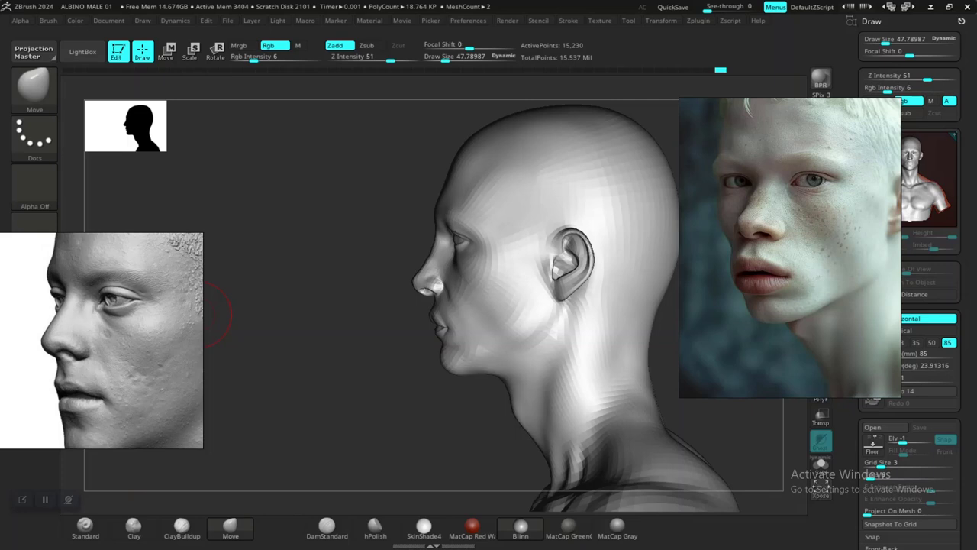
Reshape the nose bridge and nose profile with the Move brush at a draw size of about 69
mouse_move(216, 313)
left_mouse_down()
mouse_move(393, 372)
mouse_move(334, 404)
mouse_move(351, 394)
mouse_move(352, 425)
left_mouse_up()
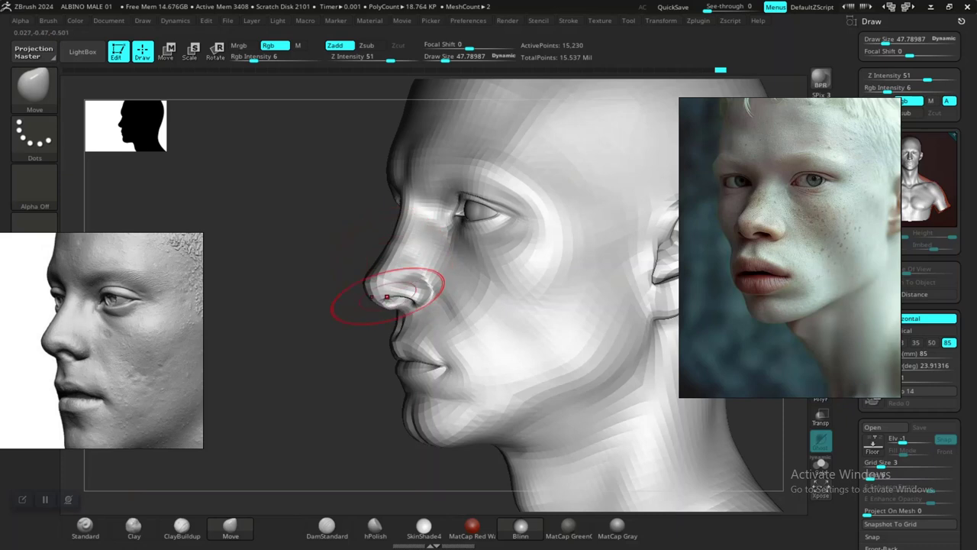
key("space")
left_click_drag(331, 346, 336, 347)
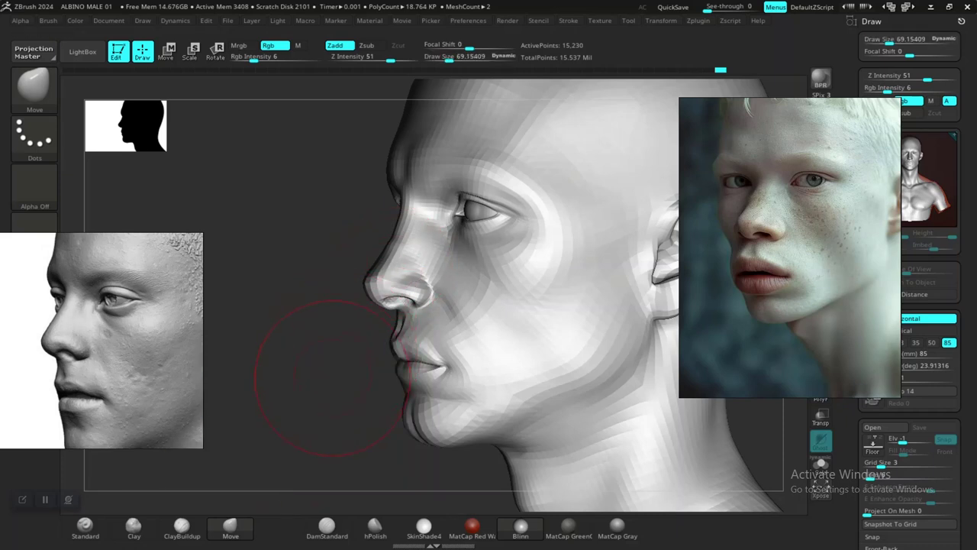
mouse_move(327, 405)
right_mouse_down("ctrl")
mouse_move(327, 359)
mouse_move(320, 436)
mouse_move(310, 413)
right_mouse_up("ctrl")
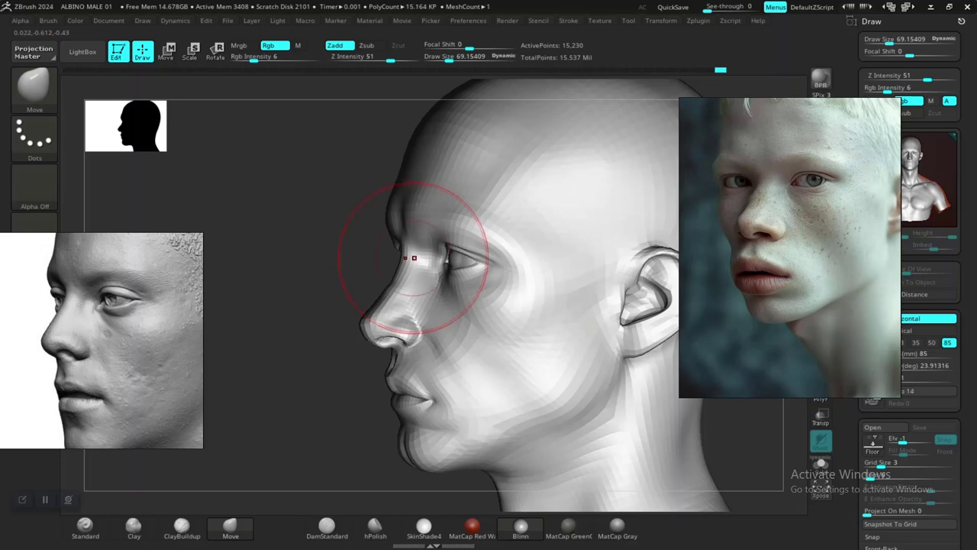
right_click_drag(353, 347, 437, 356, "ctrl")
right_click_drag(514, 306, 321, 362, "ctrl")
left_click_drag(252, 294, 222, 296)
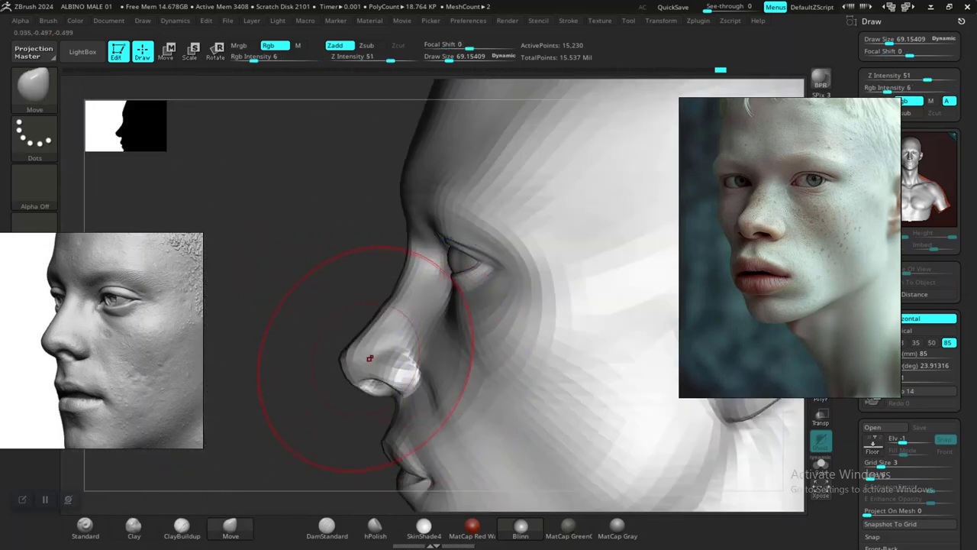
Refine the nose tip in profile with the Move brush at a draw size of about 36, checking it from both sides
right_click_drag(337, 296, 355, 412, "ctrl")
mouse_move(353, 412)
left_mouse_down()
mouse_move(286, 405)
mouse_move(389, 281)
left_mouse_up()
key("space")
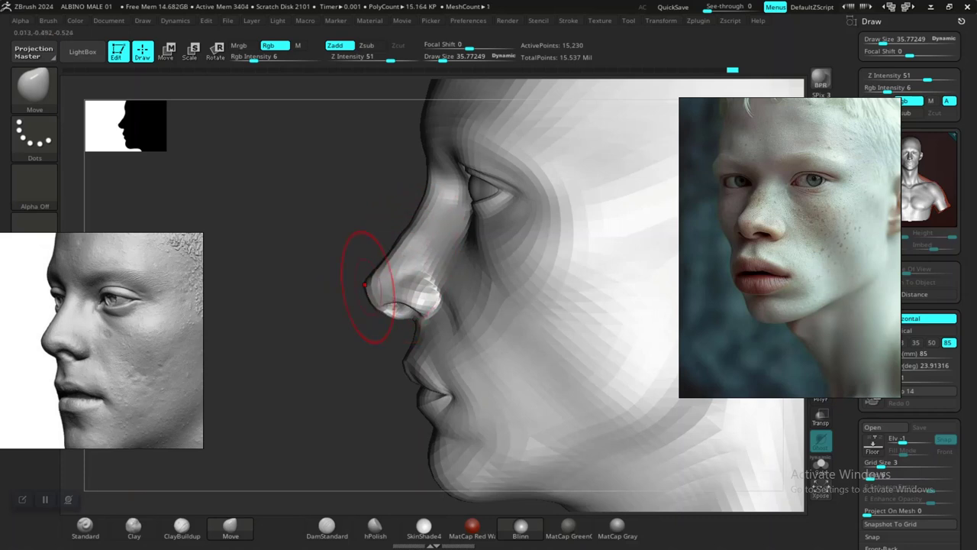
mouse_move(357, 384)
left_mouse_down("alt")
mouse_move(343, 336)
mouse_move(334, 371)
mouse_move(367, 386)
mouse_move(313, 391)
mouse_move(334, 358)
mouse_move(354, 354)
mouse_move(297, 389)
mouse_move(440, 375)
left_mouse_up("alt")
mouse_move(543, 332)
left_mouse_down("alt")
mouse_move(574, 392)
mouse_move(559, 392)
mouse_move(588, 406)
mouse_move(664, 370)
left_mouse_up("alt")
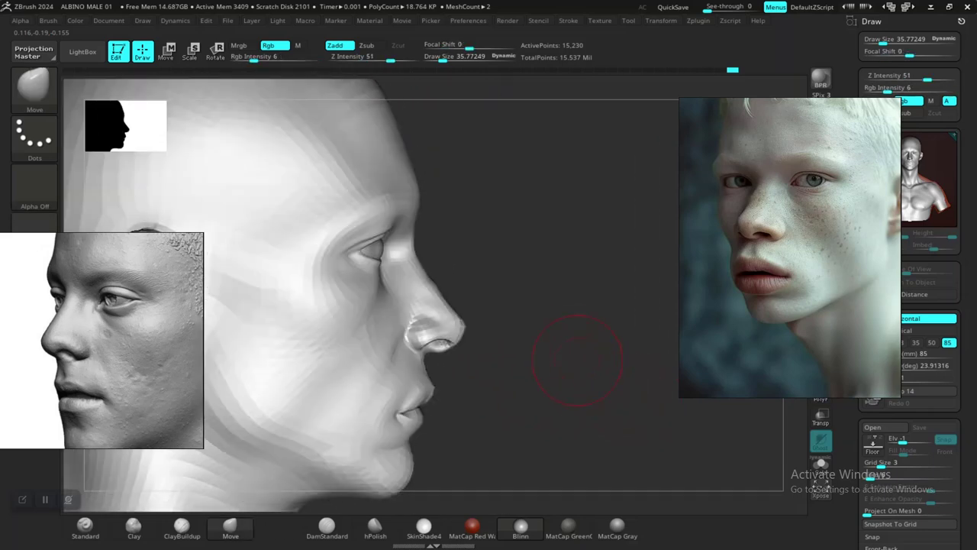
mouse_move(578, 360)
left_mouse_down("alt")
mouse_move(592, 397)
mouse_move(527, 394)
mouse_move(504, 336)
mouse_move(534, 376)
mouse_move(564, 388)
left_mouse_up("alt")
mouse_move(577, 348)
left_mouse_down()
mouse_move(565, 349)
mouse_move(578, 356)
mouse_move(584, 340)
mouse_move(589, 376)
left_mouse_up()
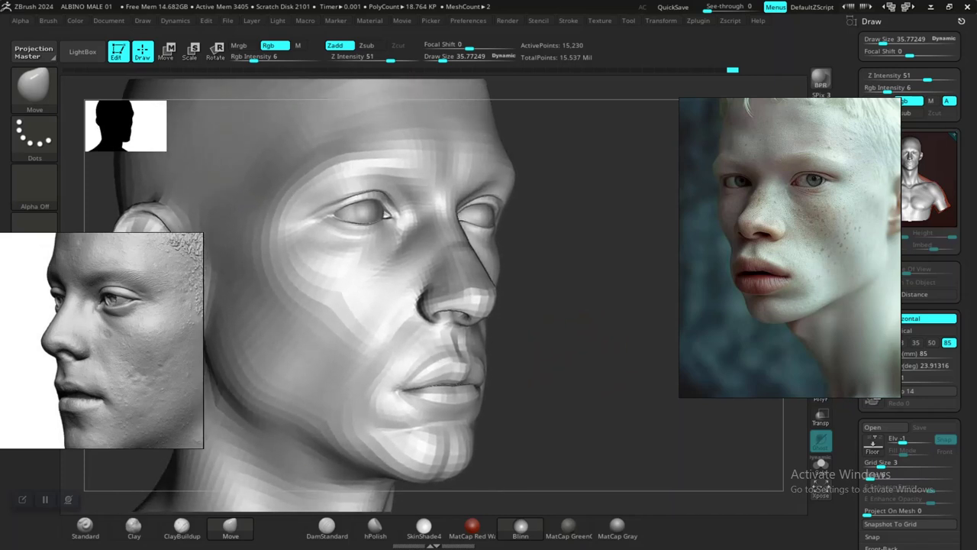
left_click_drag(642, 359, 507, 365)
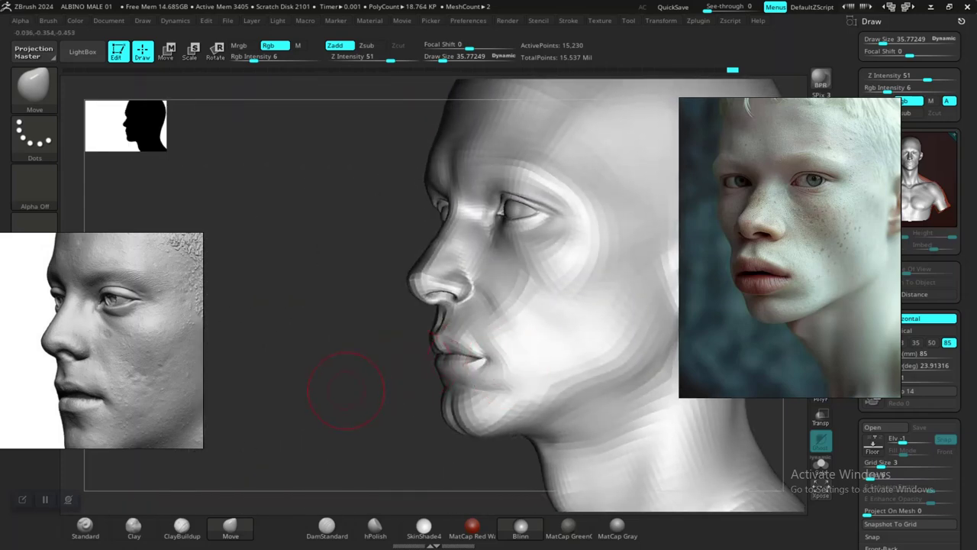
Refine the nose bridge with the Move brush at a draw size of about 36, smoothing it and checking both profiles and the front
mouse_move(356, 365)
left_mouse_down()
mouse_move(324, 418)
mouse_move(285, 419)
mouse_move(321, 418)
left_mouse_up()
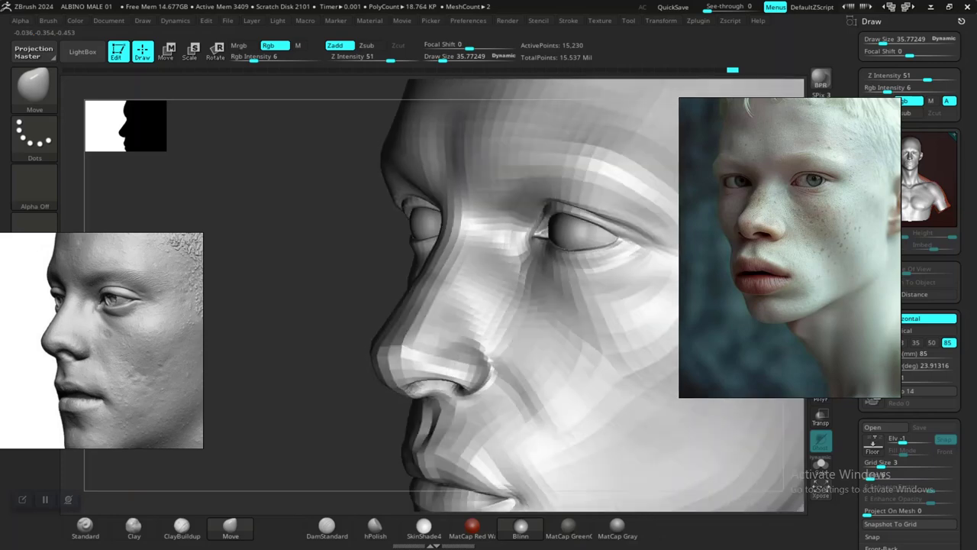
left_click_drag(387, 371, 284, 397)
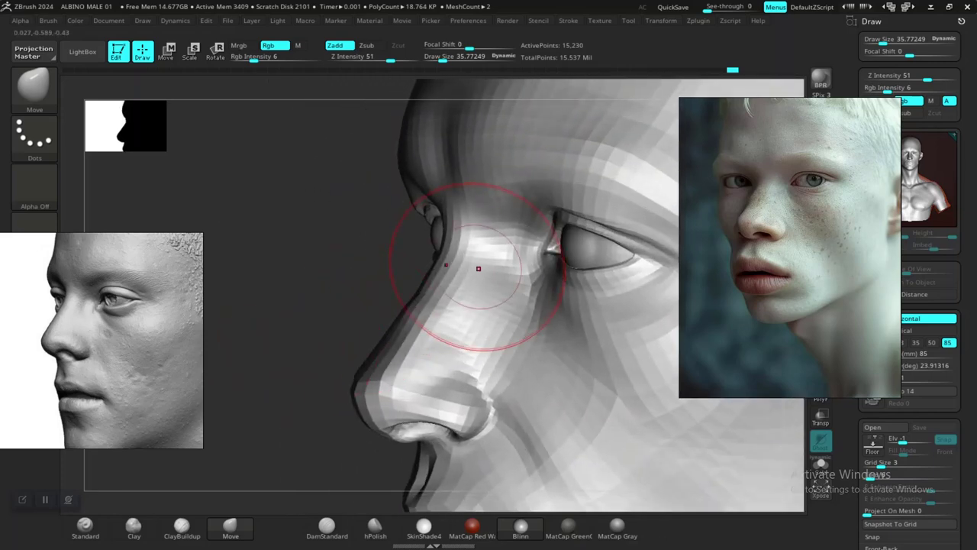
left_click_drag(363, 294, 416, 297)
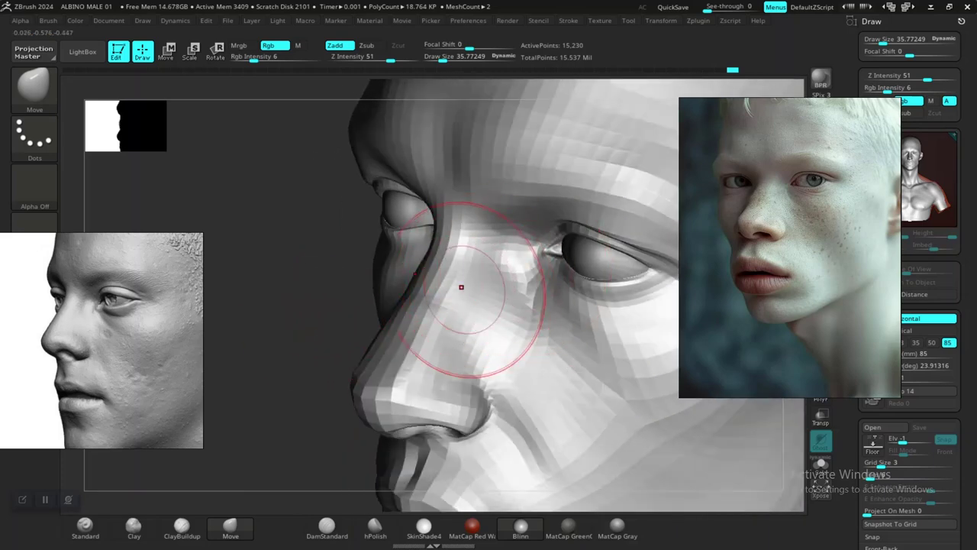
left_click_drag(313, 336, 427, 301, "alt")
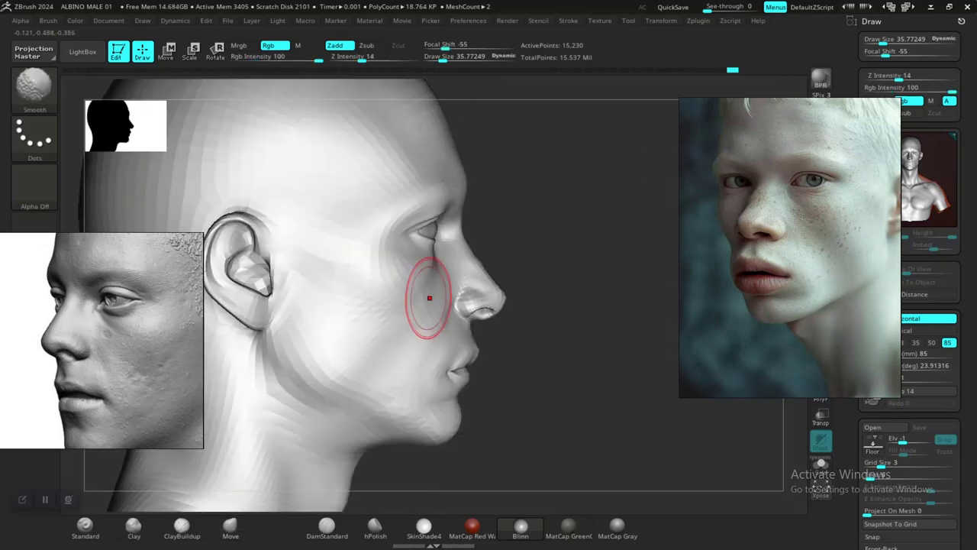
left_click_drag(556, 214, 519, 324)
left_click_drag(639, 400, 556, 431, "alt")
left_click_drag(563, 347, 636, 326)
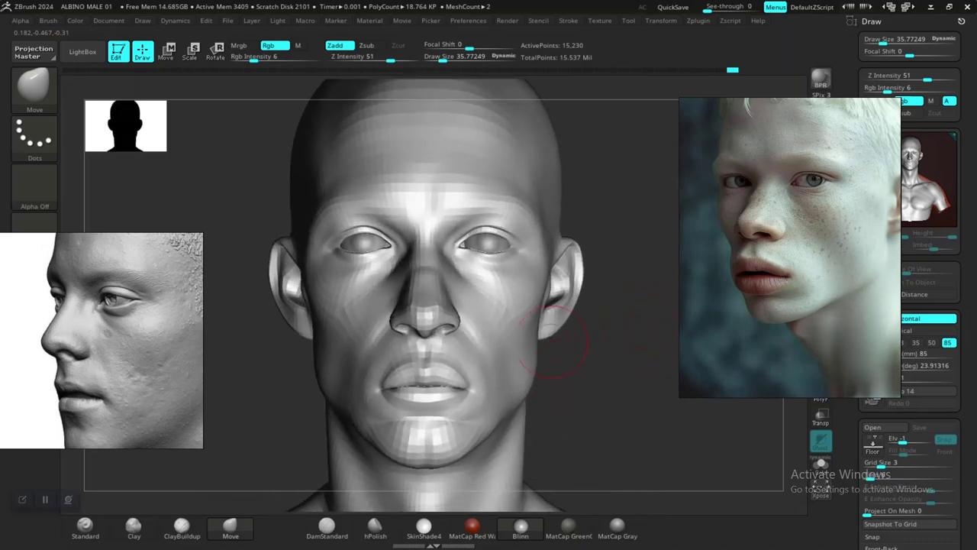
left_click_drag(598, 422, 661, 412)
mouse_move(558, 336)
left_mouse_down("alt")
mouse_move(578, 382)
mouse_move(574, 412)
left_mouse_up("alt")
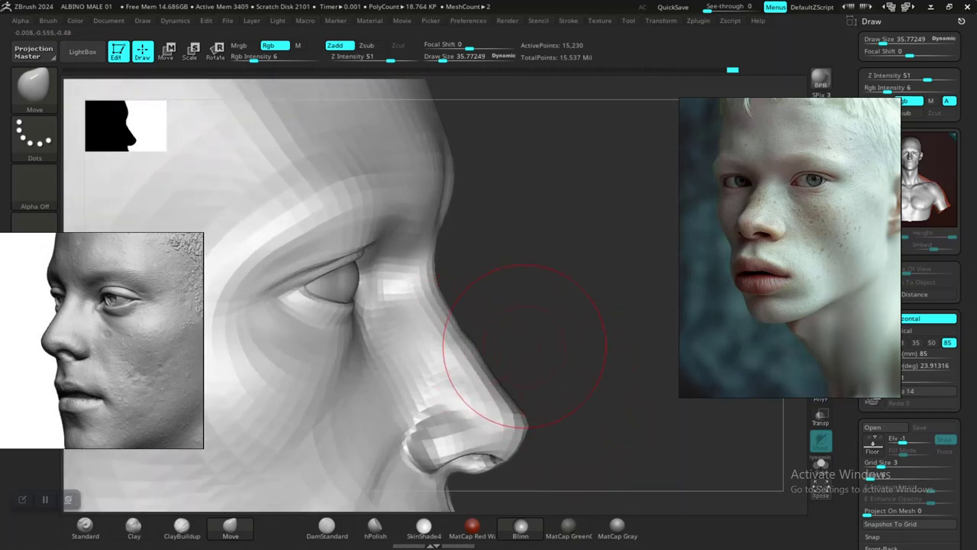
Refine the side planes and contour of the nose bridge with the Move and Smooth brushes at a draw size of about 17
left_click_drag(524, 346, 522, 346, "alt")
key("space")
left_click_drag(603, 331, 556, 312)
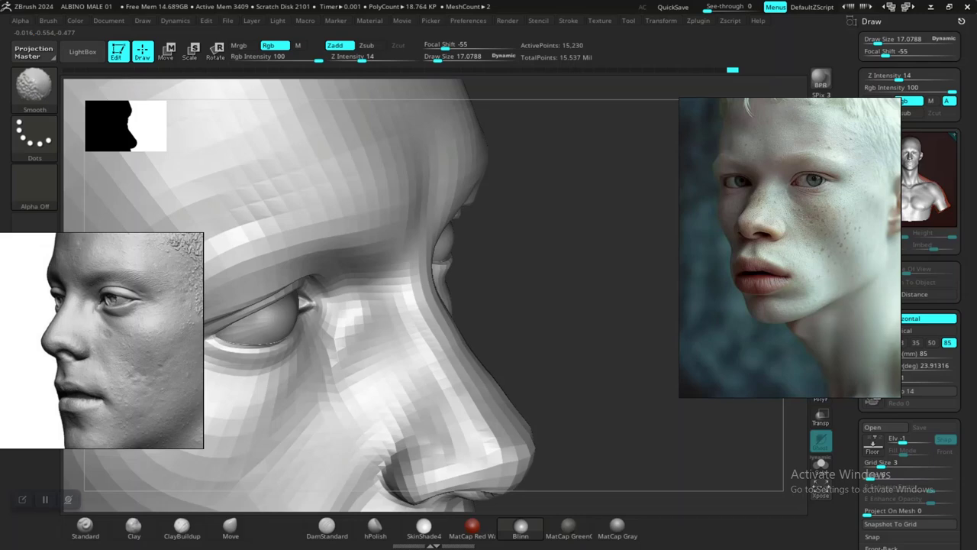
mouse_move(576, 393)
left_mouse_down("alt")
mouse_move(558, 356)
mouse_move(558, 382)
mouse_move(563, 359)
mouse_move(538, 356)
mouse_move(538, 373)
mouse_move(419, 373)
mouse_move(552, 374)
mouse_move(617, 405)
mouse_move(622, 447)
left_mouse_up("alt")
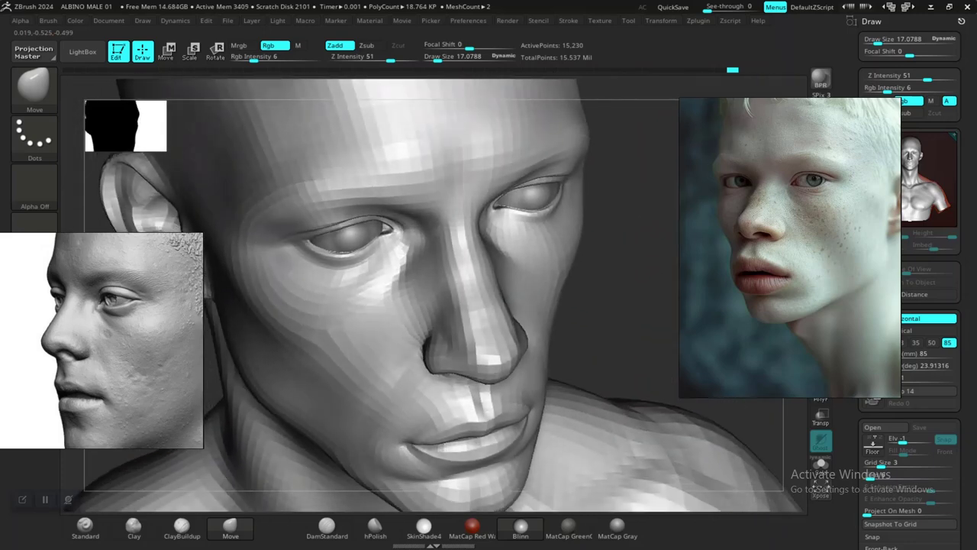
key("ctrl")
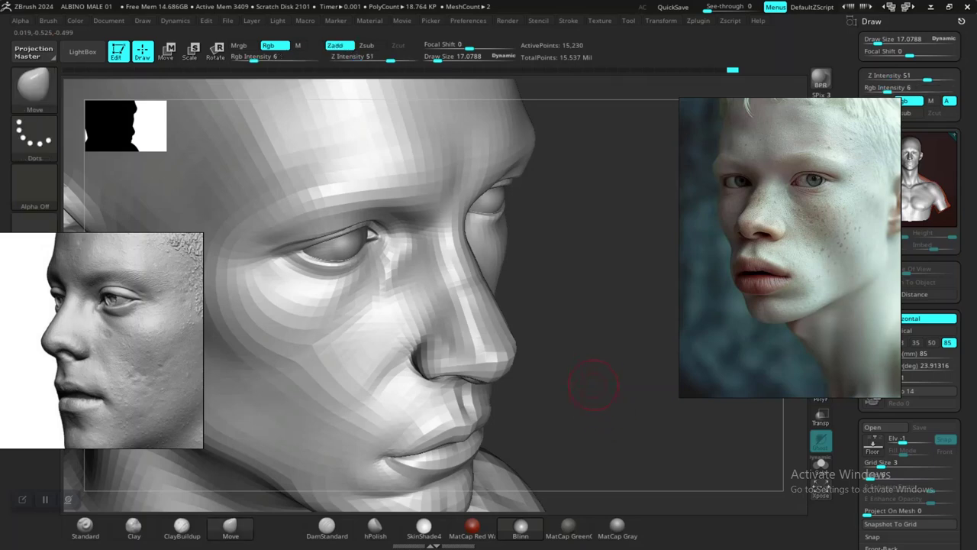
left_click_drag(593, 388, 607, 450, "alt")
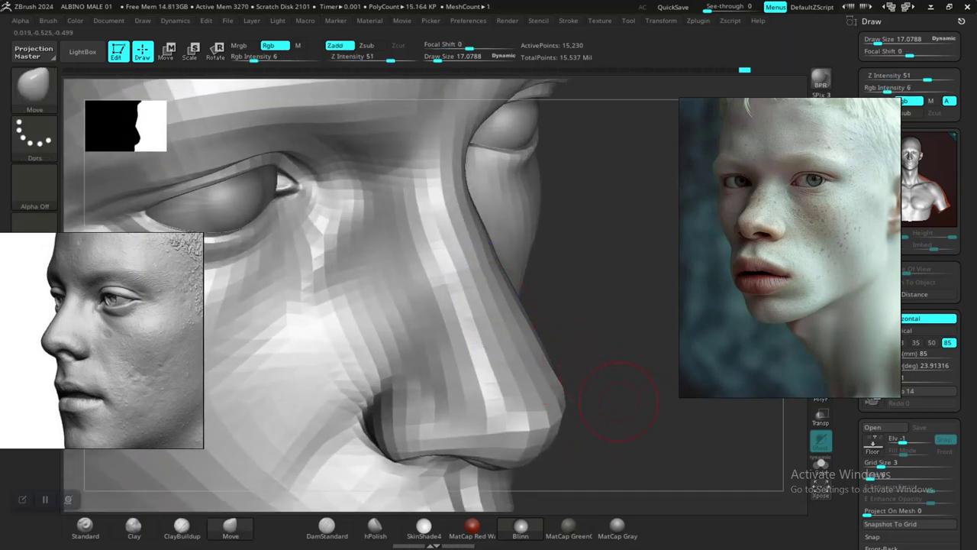
mouse_move(619, 401)
left_mouse_down("alt")
mouse_move(568, 349)
mouse_move(576, 351)
mouse_move(584, 382)
mouse_move(568, 362)
mouse_move(611, 404)
mouse_move(569, 359)
mouse_move(551, 378)
mouse_move(574, 382)
mouse_move(585, 357)
left_mouse_up("alt")
mouse_move(658, 423)
left_mouse_down("alt")
mouse_move(624, 355)
mouse_move(596, 336)
mouse_move(413, 268)
mouse_move(375, 242)
mouse_move(382, 382)
mouse_move(436, 389)
left_mouse_up("alt")
left_click_drag(403, 310, 327, 320, "alt")
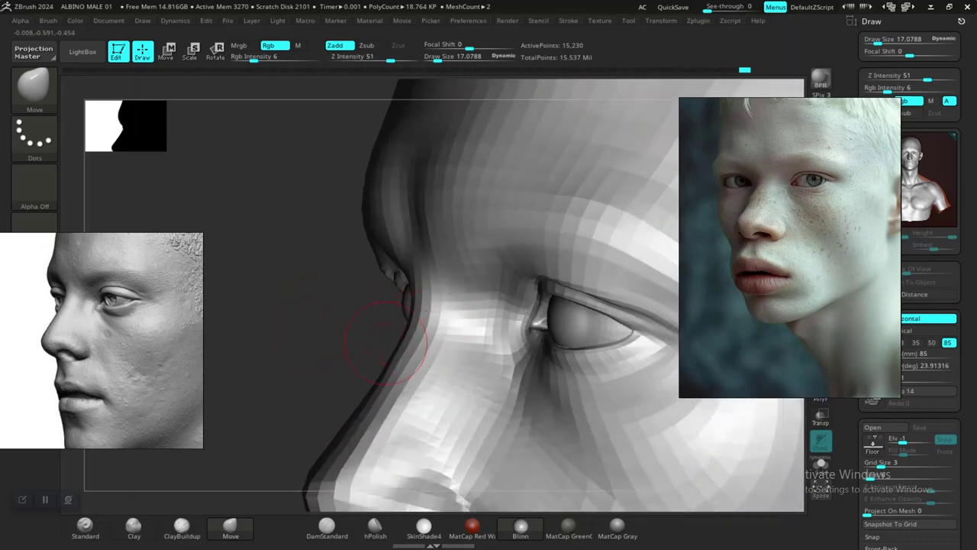
Adjust the nose root beside the inner eye corner with the Move brush, using a draw size of about 21
left_click_drag(385, 344, 464, 331)
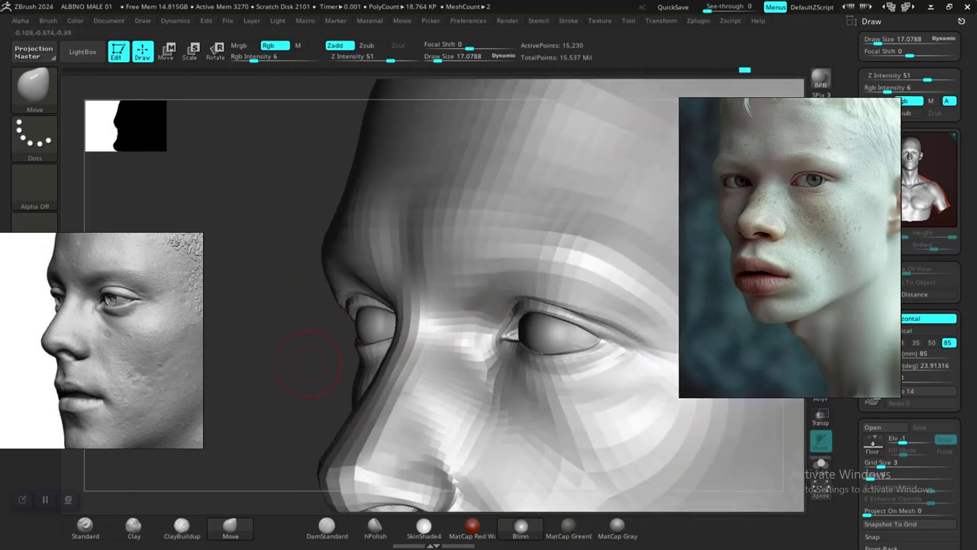
mouse_move(308, 365)
left_mouse_down()
mouse_move(310, 334)
mouse_move(325, 340)
left_mouse_up()
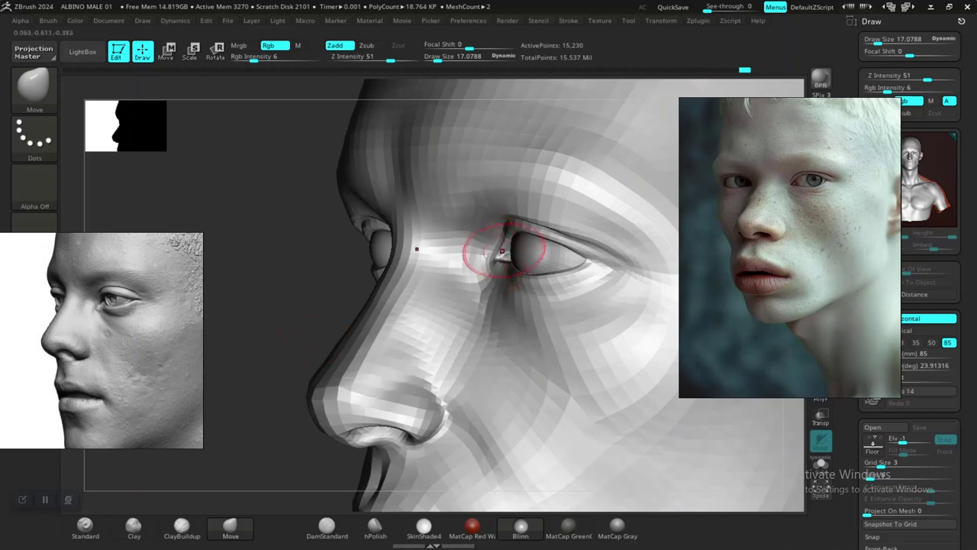
left_click_drag(343, 288, 370, 290)
key("space")
right_click_drag(412, 254, 473, 260)
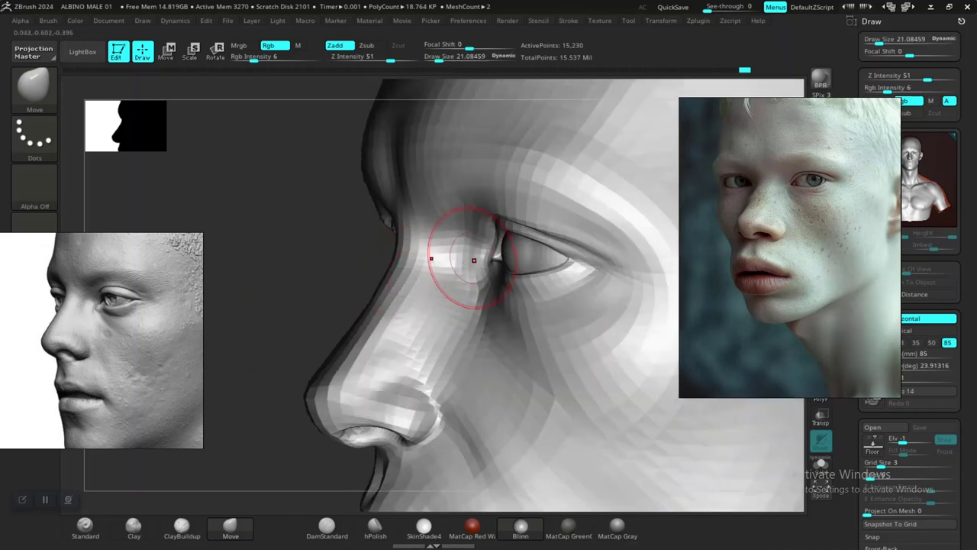
right_click_drag(391, 264, 315, 300)
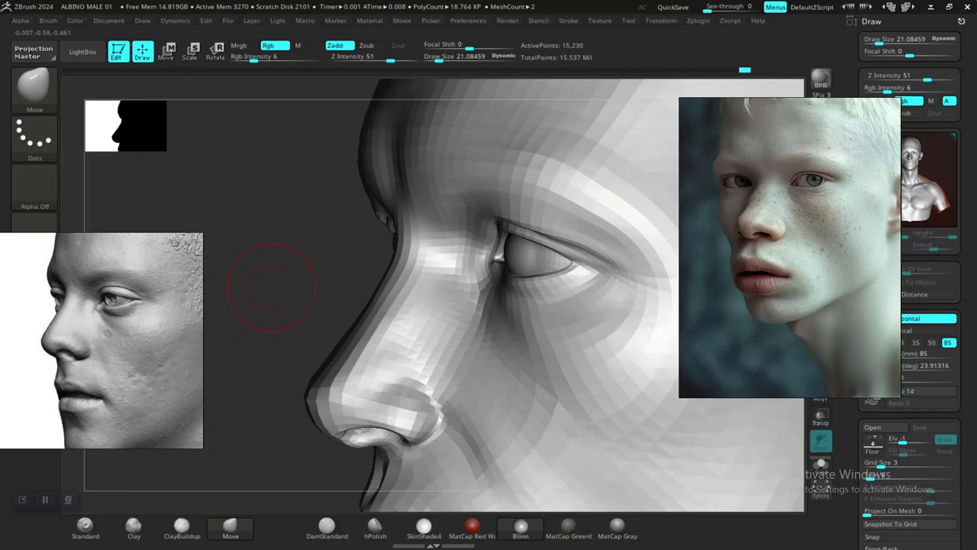
right_click_drag(275, 292, 334, 264)
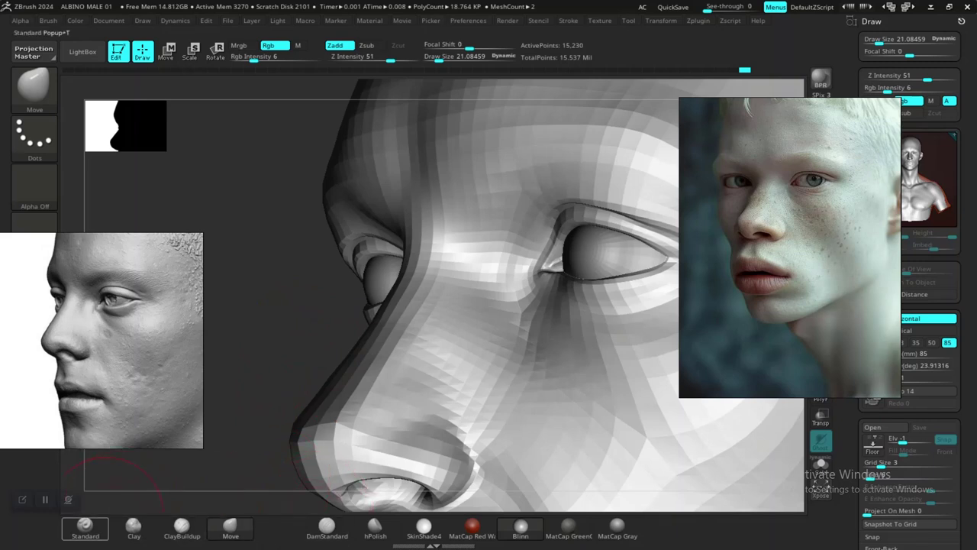
Switch to the Standard brush and set its draw size to about 13.5 for detailing the nose bridge
left_click(134, 525)
left_click(85, 526)
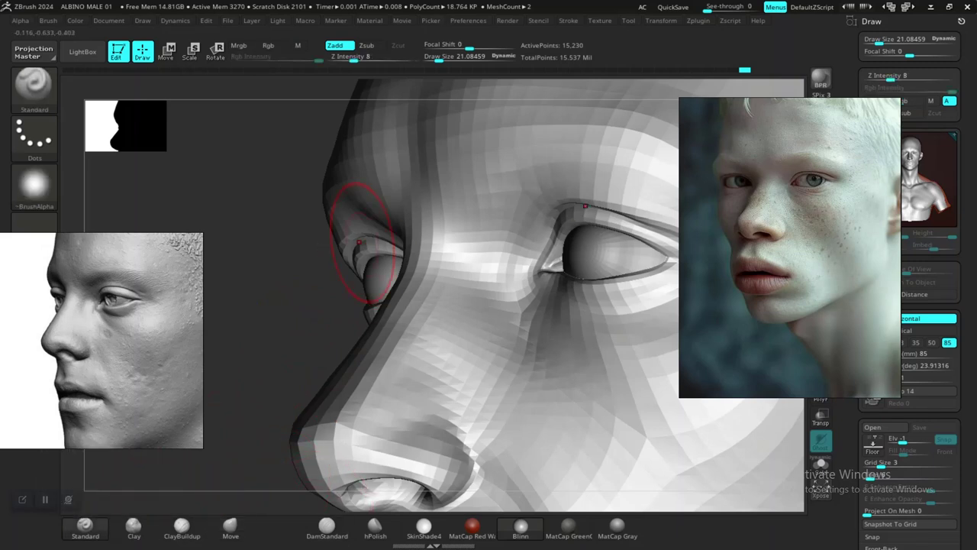
mouse_move(330, 274)
right_mouse_down()
mouse_move(415, 257)
mouse_move(469, 272)
right_mouse_up()
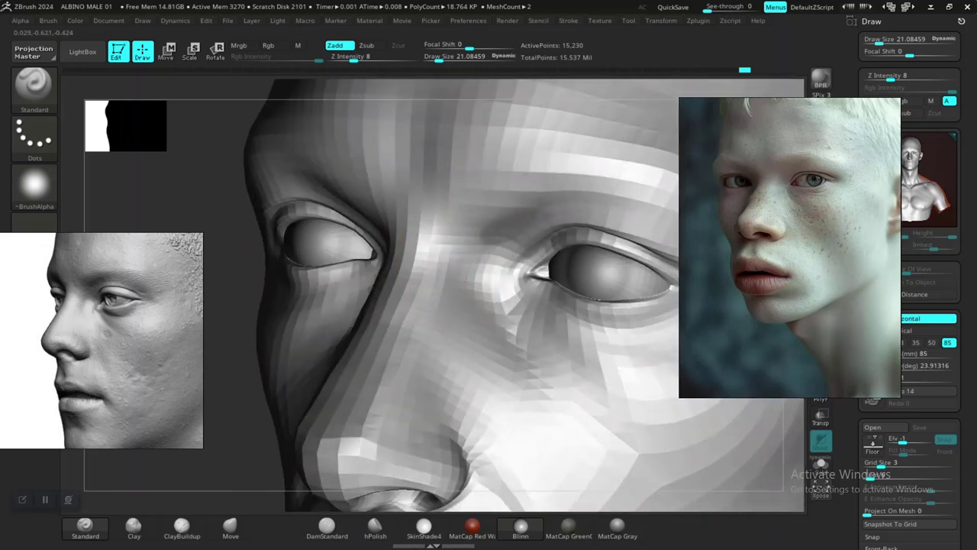
right_click(430, 291)
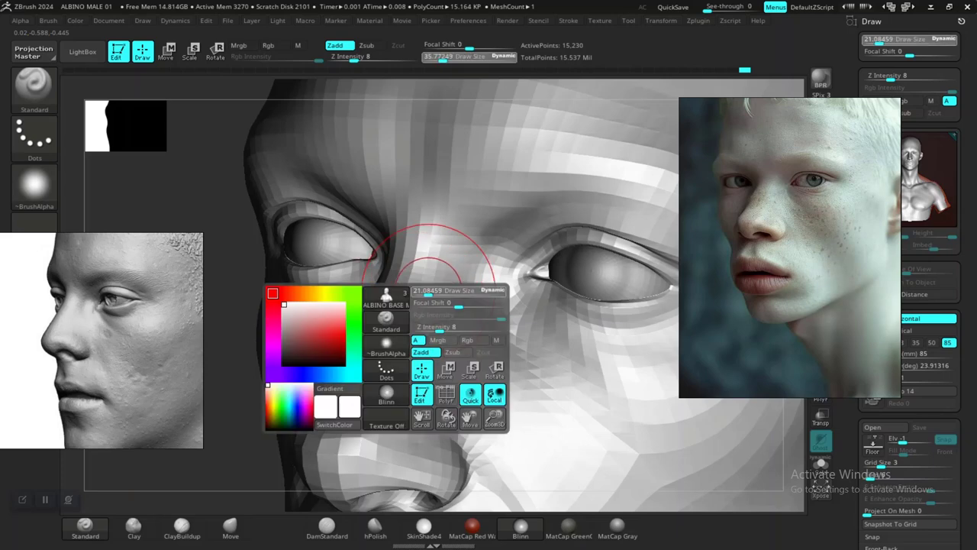
key("space")
left_click(460, 252)
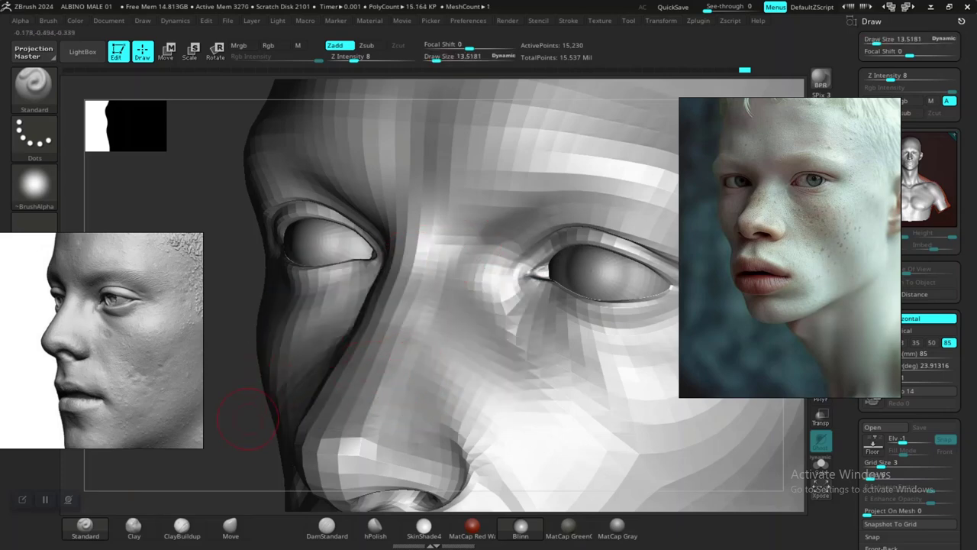
Face the head forward and bring up a front close-up of the albino model's eyes and nose as reference
right_click_drag(247, 419, 244, 270, "ctrl")
right_click_drag(275, 348, 191, 366, "alt")
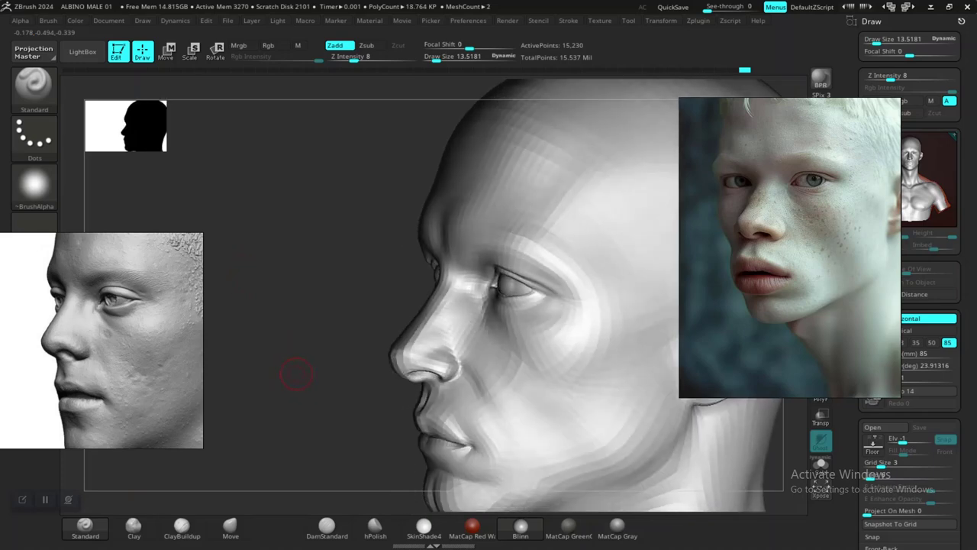
right_click_drag(296, 373, 412, 375)
right_click_drag(640, 458, 554, 405, "alt")
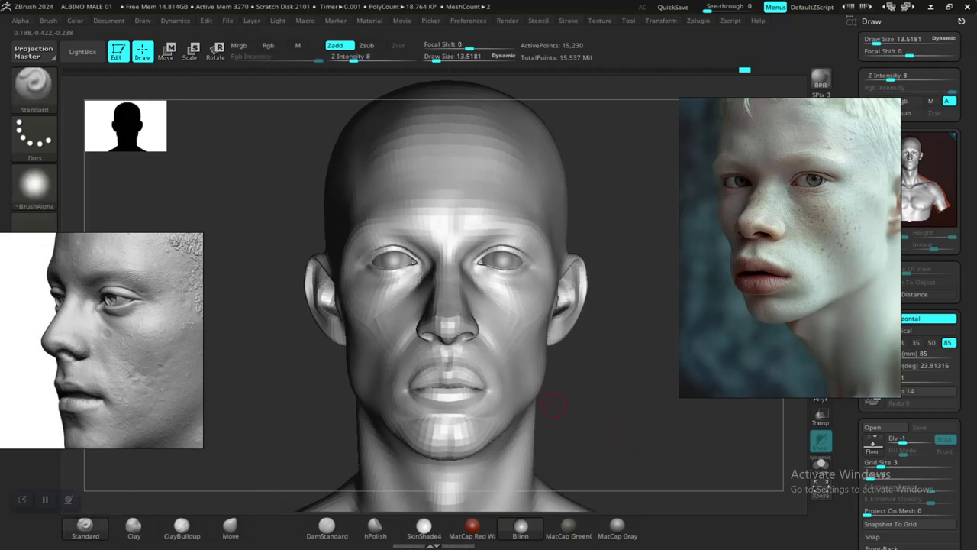
scroll(134, 349, "down", 5)
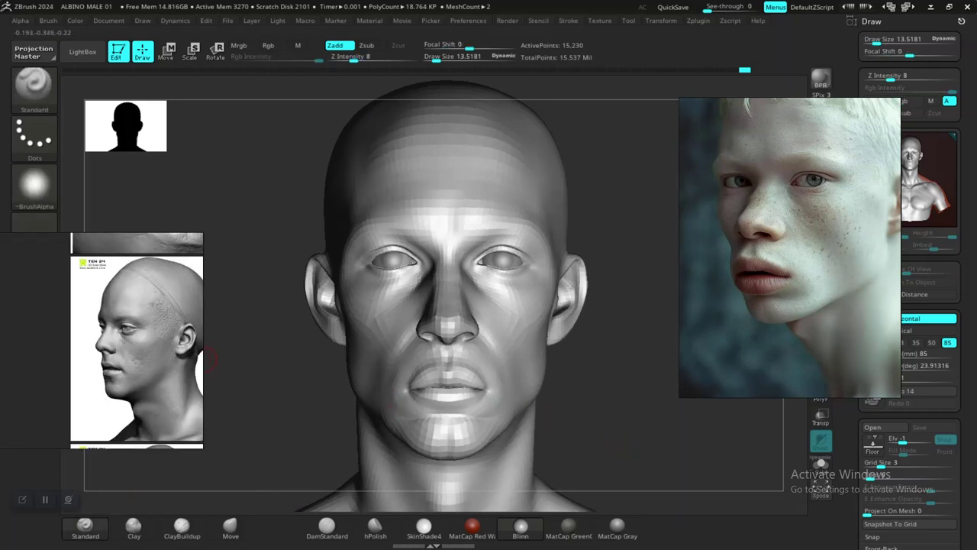
scroll(101, 340, "down", 5)
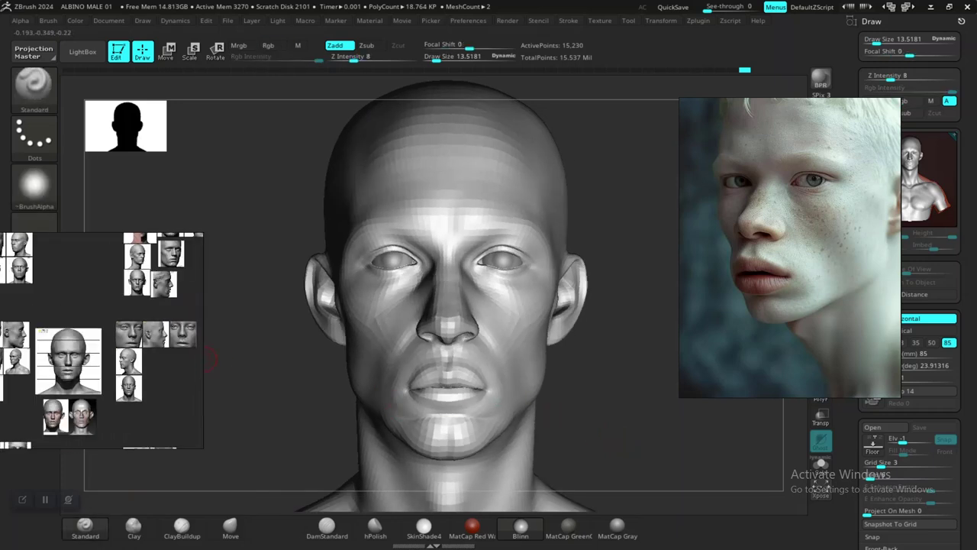
scroll(790, 248, "down", 5)
middle_click_drag(790, 305, 791, 241)
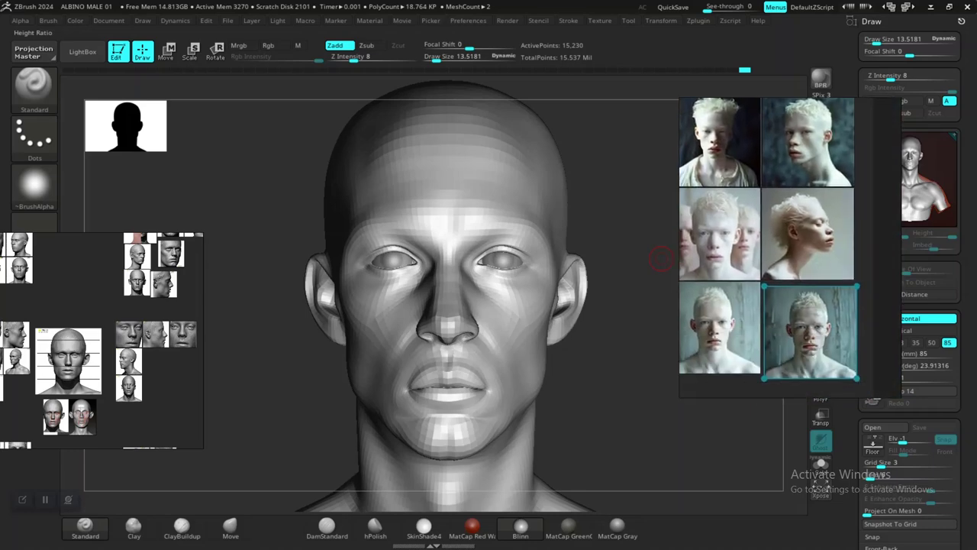
double_click(814, 331)
scroll(790, 249, "up", 5)
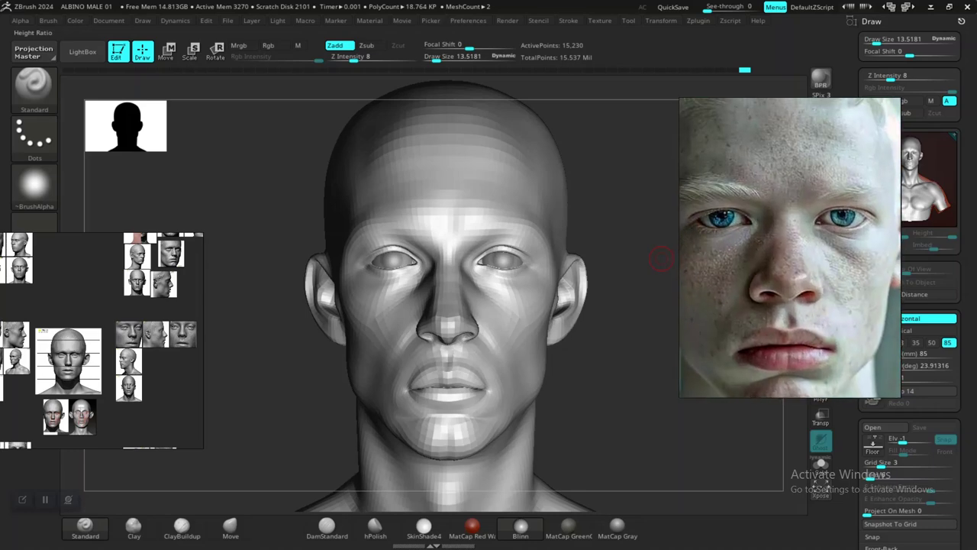
scroll(790, 248, "up", 3)
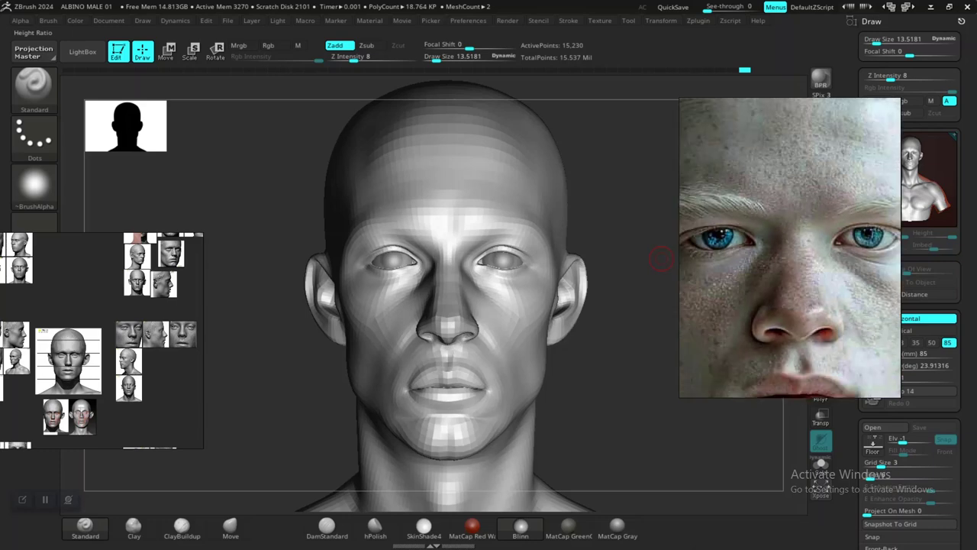
Refine the nose root between the eyes with the Standard and Smooth brushes, using a close-up of the grey scan's nose as reference
left_click_drag(658, 398, 672, 462, "alt")
right_click_drag(673, 460, 724, 467, "alt")
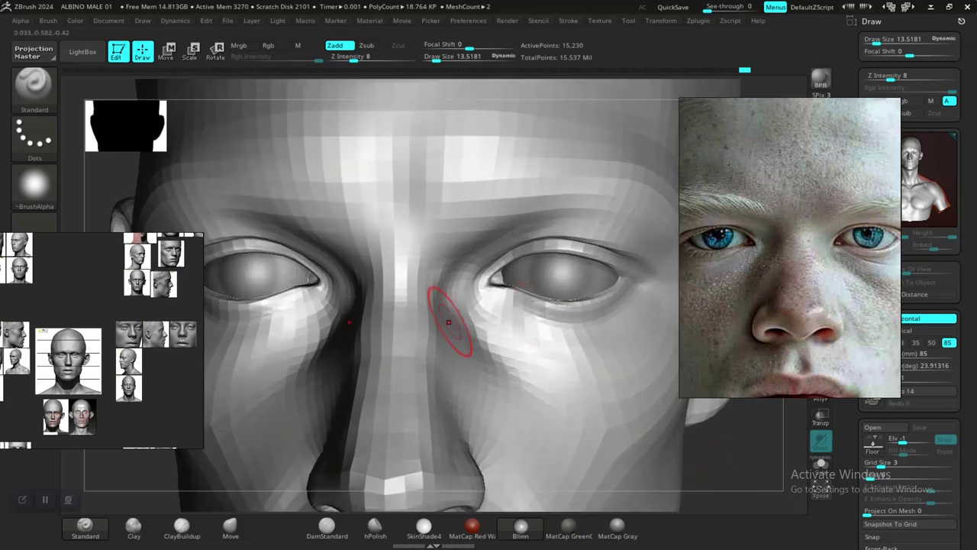
key("shift")
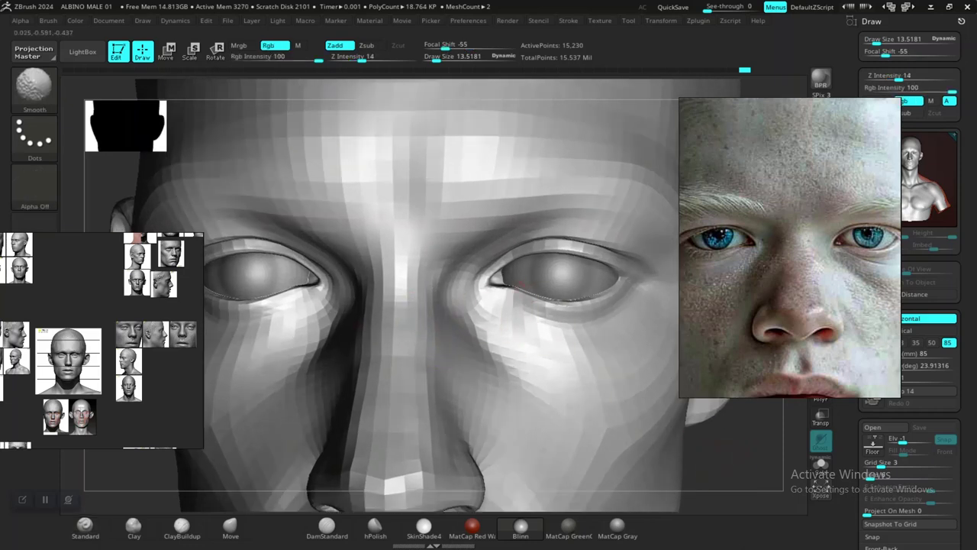
mouse_move(698, 486)
right_mouse_down("alt")
mouse_move(664, 461)
mouse_move(681, 481)
mouse_move(710, 466)
mouse_move(696, 460)
right_mouse_up("alt")
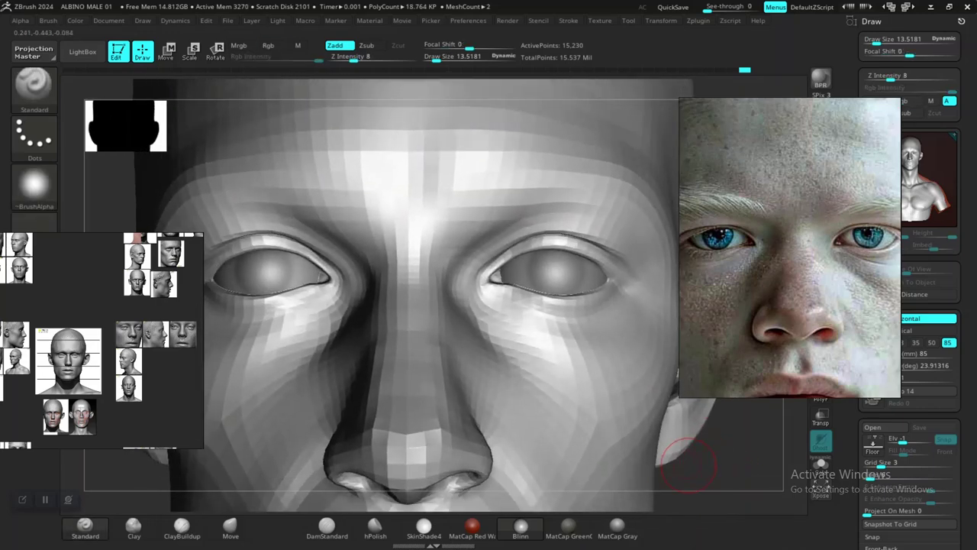
middle_click_drag(197, 372, 191, 370)
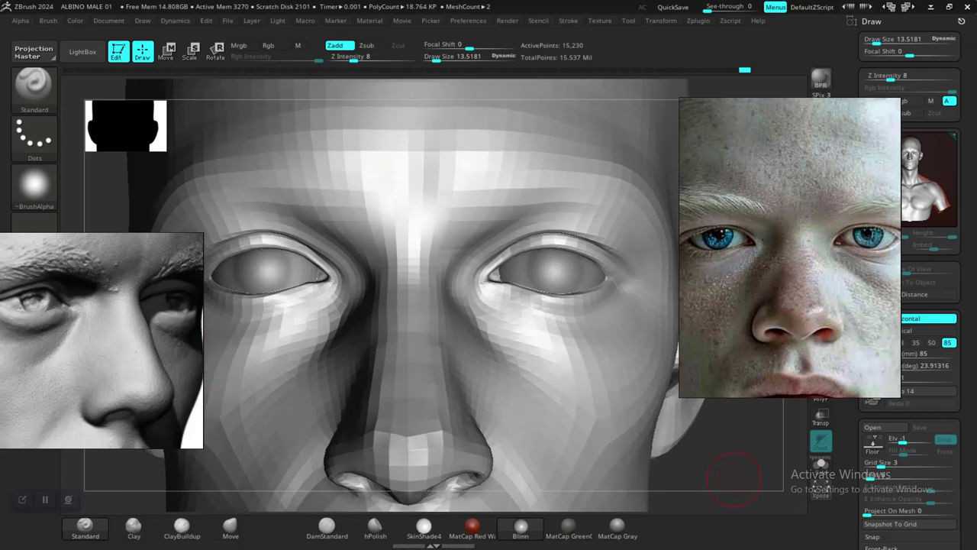
mouse_move(734, 468)
right_mouse_down("ctrl")
mouse_move(735, 432)
mouse_move(712, 468)
right_mouse_up("ctrl")
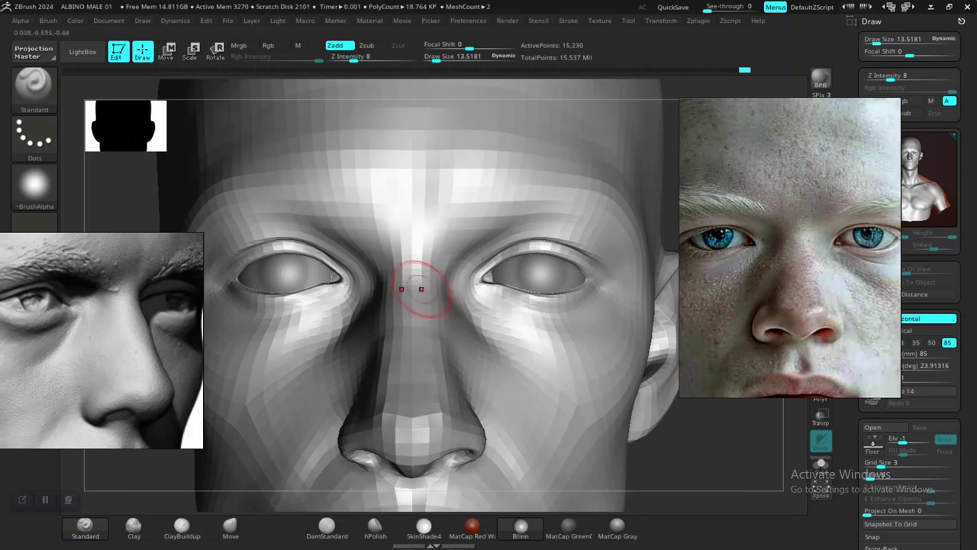
right_click_drag(643, 447, 643, 386, "ctrl")
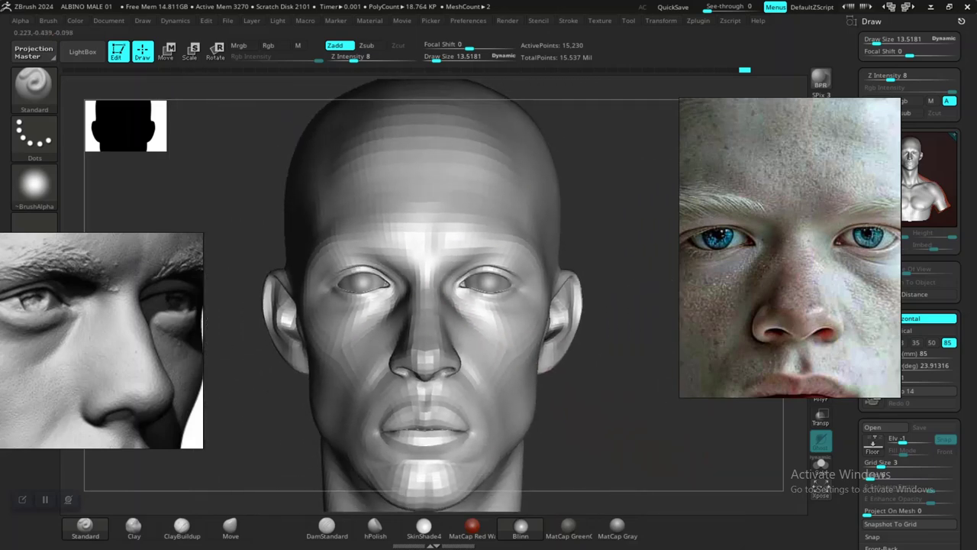
Examine the nose bridge, eyes and cheeks from the front and three-quarter angles against the close-up references
right_click_drag(643, 450, 710, 451)
right_click_drag(657, 321, 628, 359)
right_click_drag(621, 419, 565, 392, "ctrl")
right_click_drag(636, 394, 591, 462)
mouse_move(603, 413)
right_mouse_down()
mouse_move(646, 429)
mouse_move(633, 375)
mouse_move(626, 388)
mouse_move(641, 393)
mouse_move(678, 455)
right_mouse_up()
mouse_move(735, 474)
right_mouse_down()
mouse_move(722, 495)
mouse_move(679, 487)
right_mouse_up()
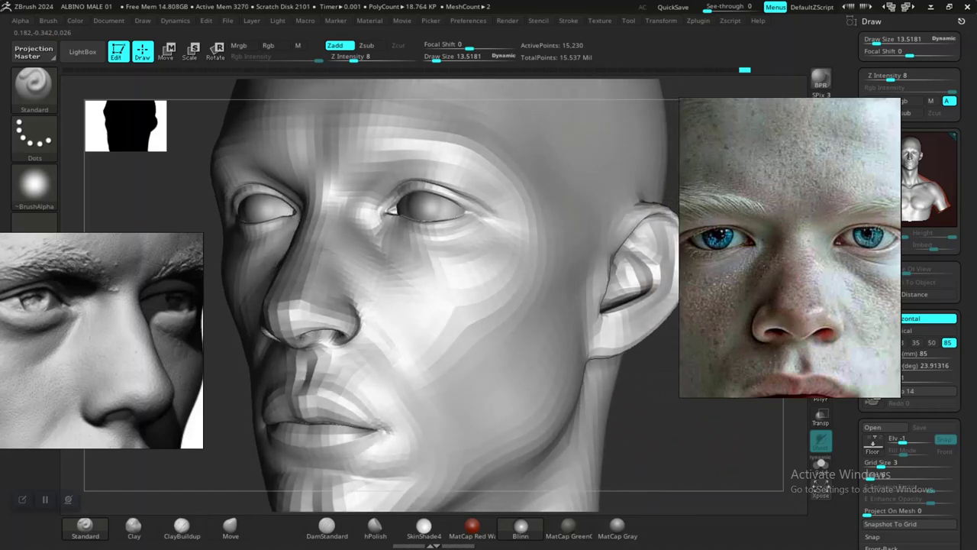
mouse_move(692, 441)
right_mouse_down()
mouse_move(588, 376)
mouse_move(600, 419)
mouse_move(624, 422)
mouse_move(638, 443)
right_mouse_up()
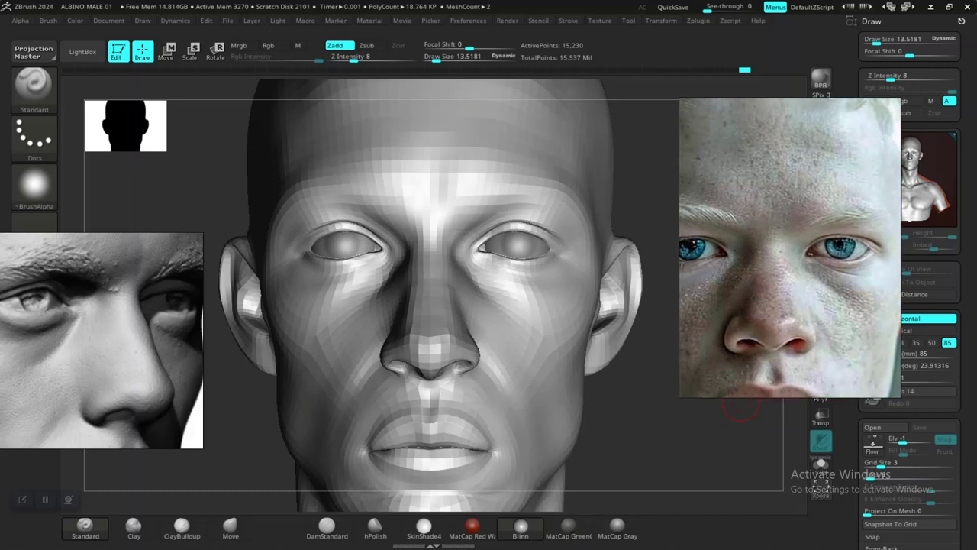
Examine the head's proportions from the front and slight three-quarter angles, comparing it in the Blinn and MatCap Gray materials
right_click_drag(659, 481, 577, 389, "ctrl")
mouse_move(594, 422)
left_mouse_down()
mouse_move(436, 422)
mouse_move(580, 423)
left_mouse_up()
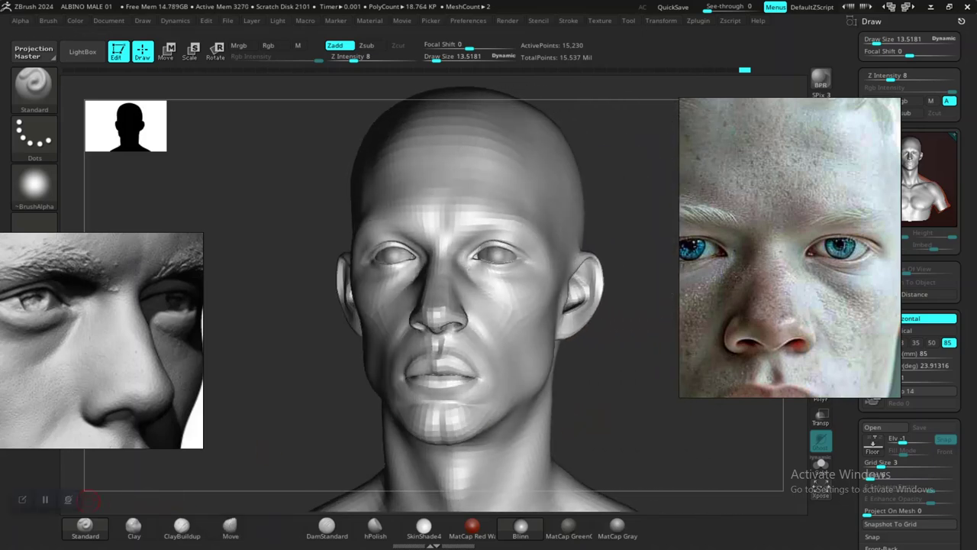
left_click_drag(626, 391, 578, 422)
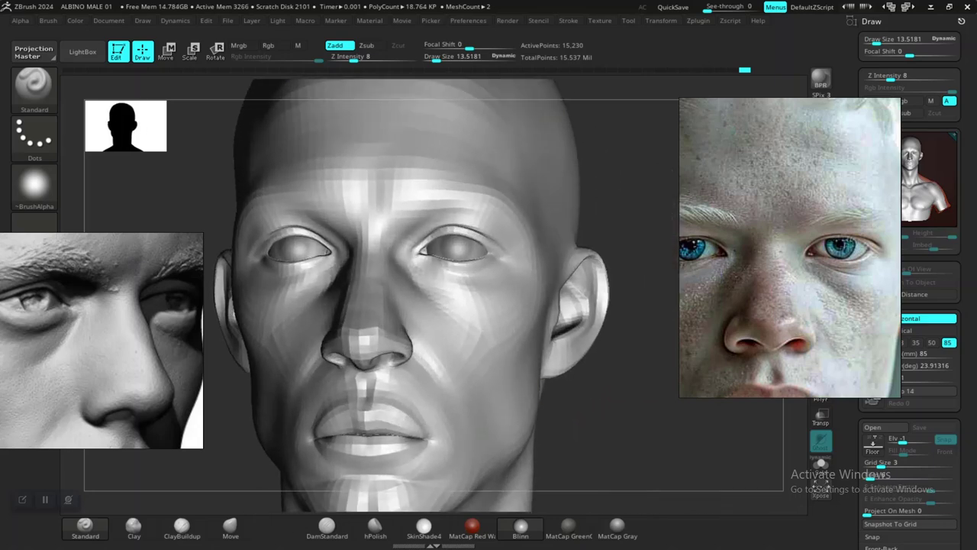
scroll(603, 506, "down", 3)
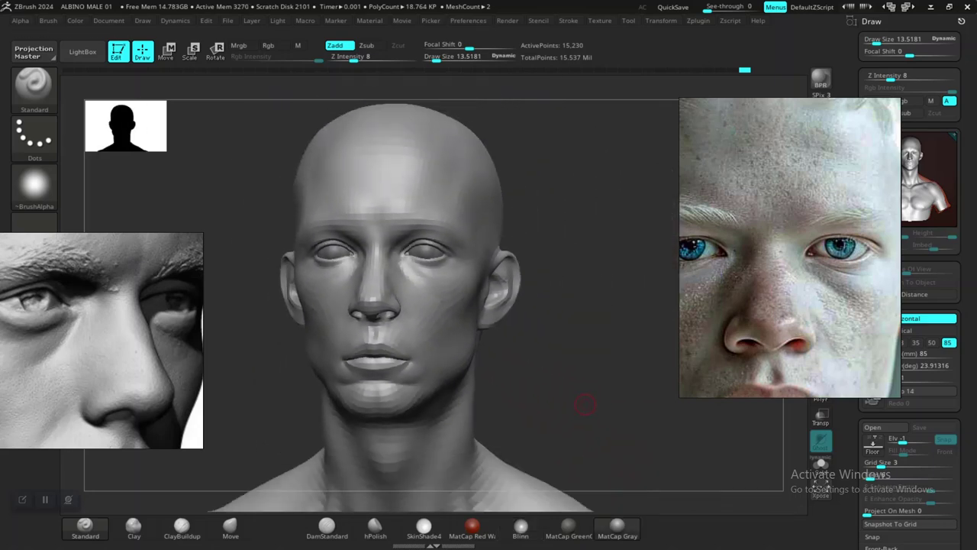
left_click_drag(556, 379, 577, 380, "shift")
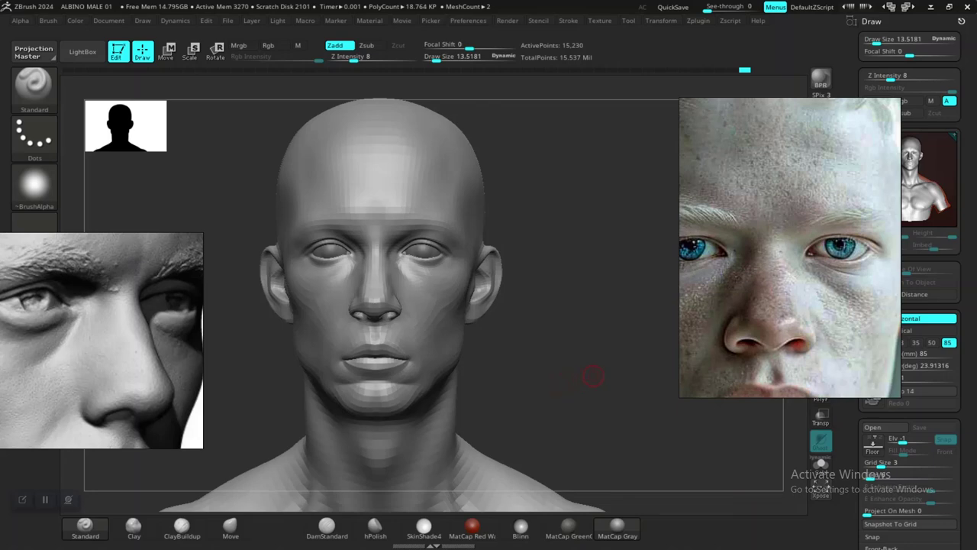
scroll(593, 376, "up", 5)
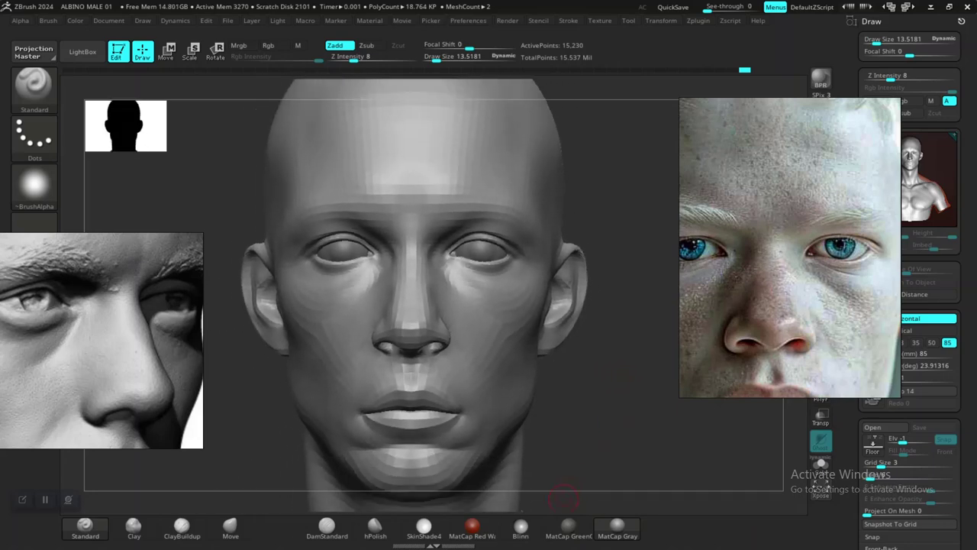
mouse_move(577, 427)
left_mouse_down()
mouse_move(672, 422)
mouse_move(576, 417)
mouse_move(594, 417)
mouse_move(585, 387)
mouse_move(621, 419)
mouse_move(631, 458)
mouse_move(619, 393)
left_mouse_up()
scroll(619, 394, "up", 2)
mouse_move(617, 526)
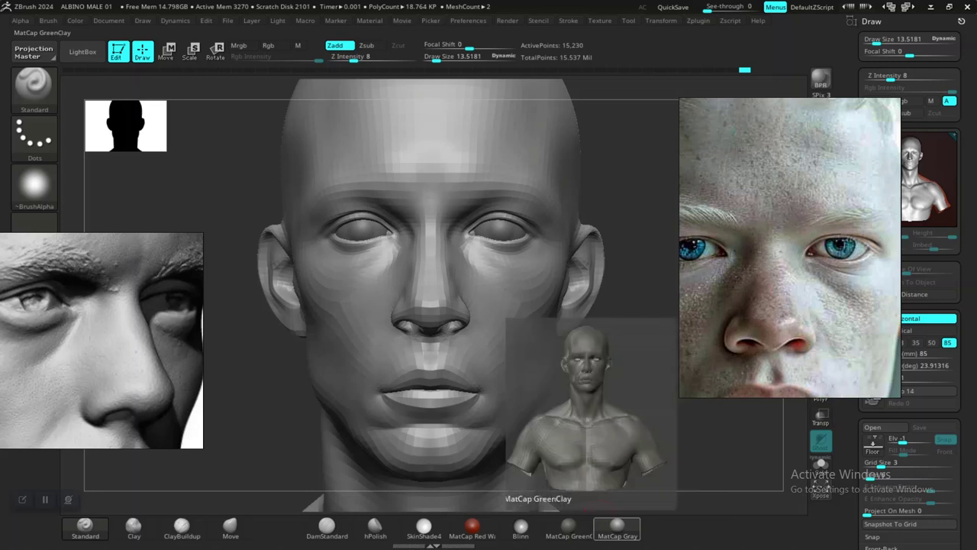
left_click_drag(594, 420, 573, 372, "alt")
scroll(596, 394, "up", 2)
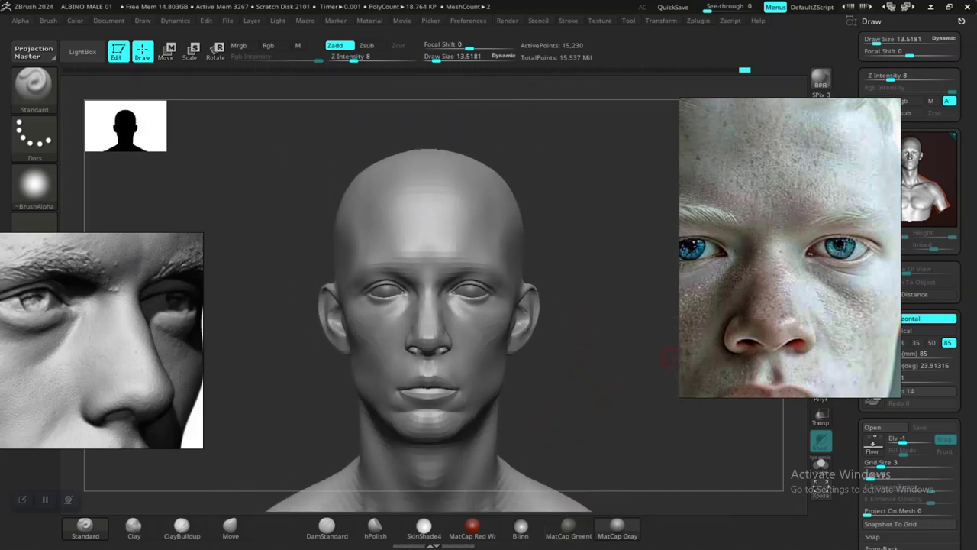
Bring up the full front portrait of the albino man as reference and shade the head with the Blinn material
scroll(769, 278, "down", 8)
middle_click_drag(770, 278, 786, 248)
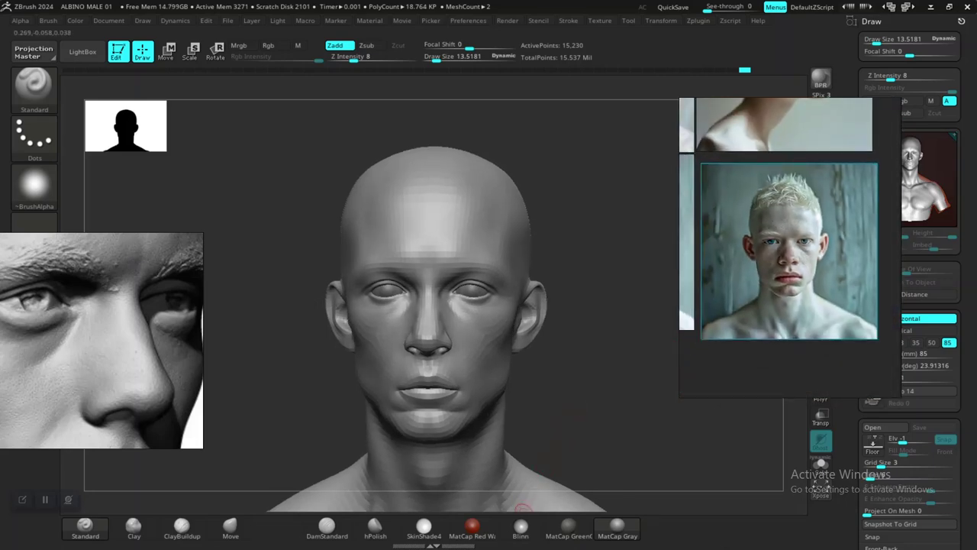
left_click(521, 525)
left_click_drag(546, 426, 535, 428)
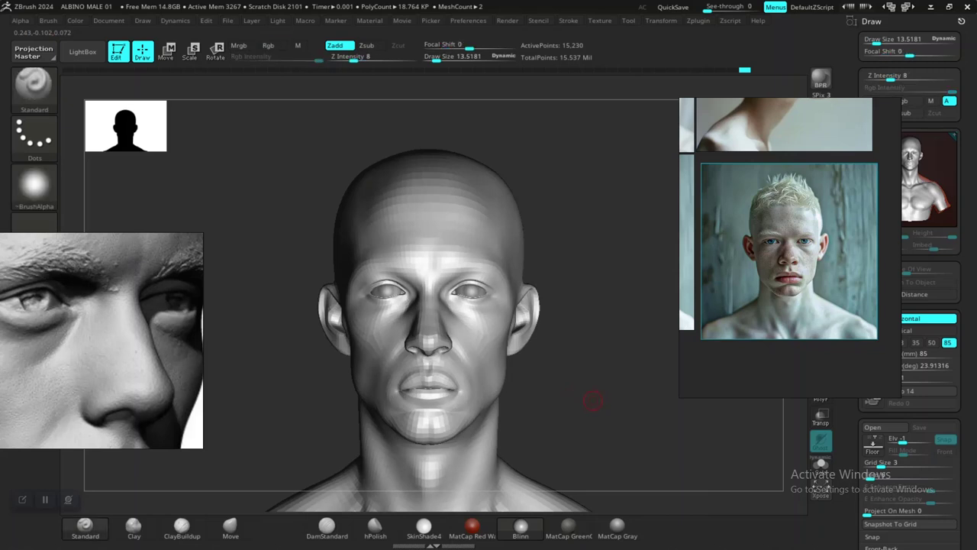
mouse_move(593, 401)
left_mouse_down("alt")
mouse_move(594, 352)
mouse_move(588, 378)
left_mouse_up("alt")
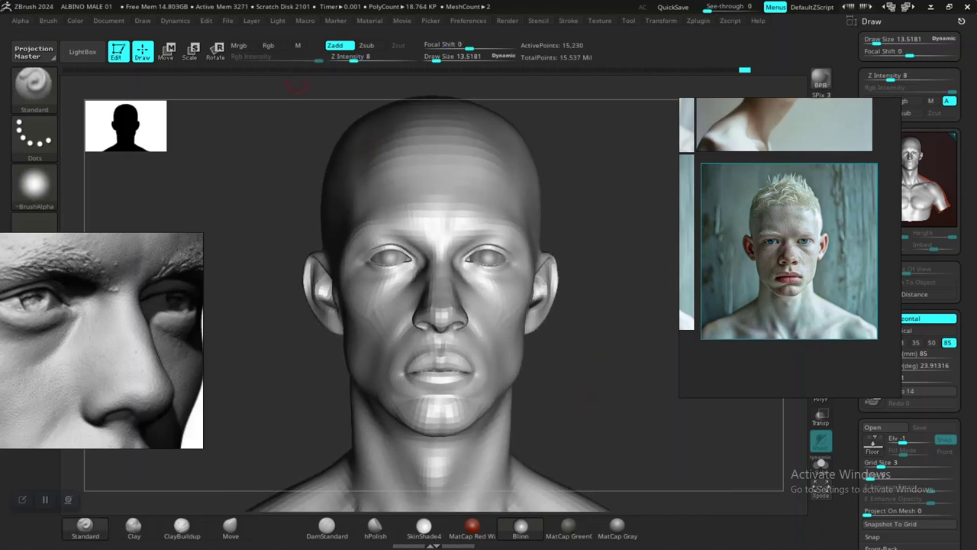
Reposition the main light closer to the centre so it illuminates the face more frontally
left_click(277, 20)
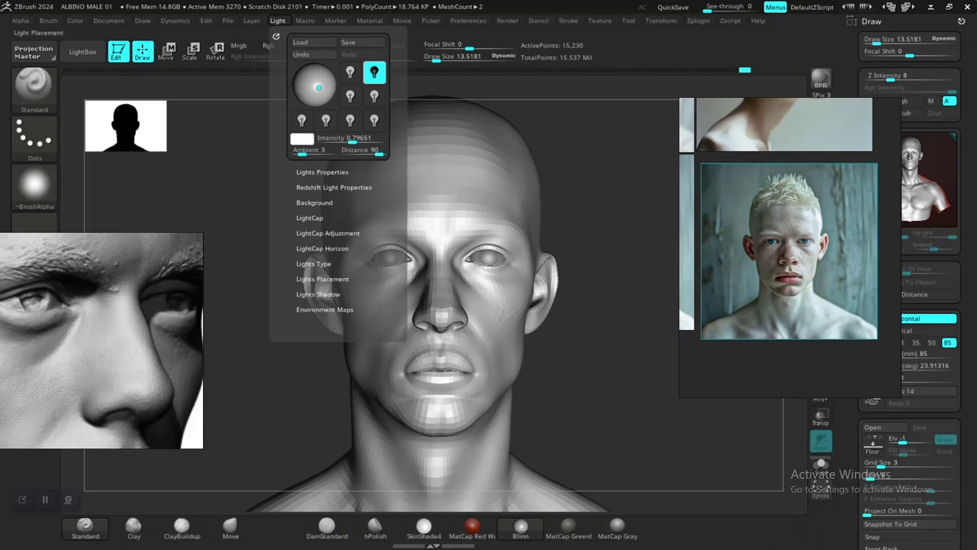
left_click_drag(318, 88, 314, 88)
left_click(314, 88)
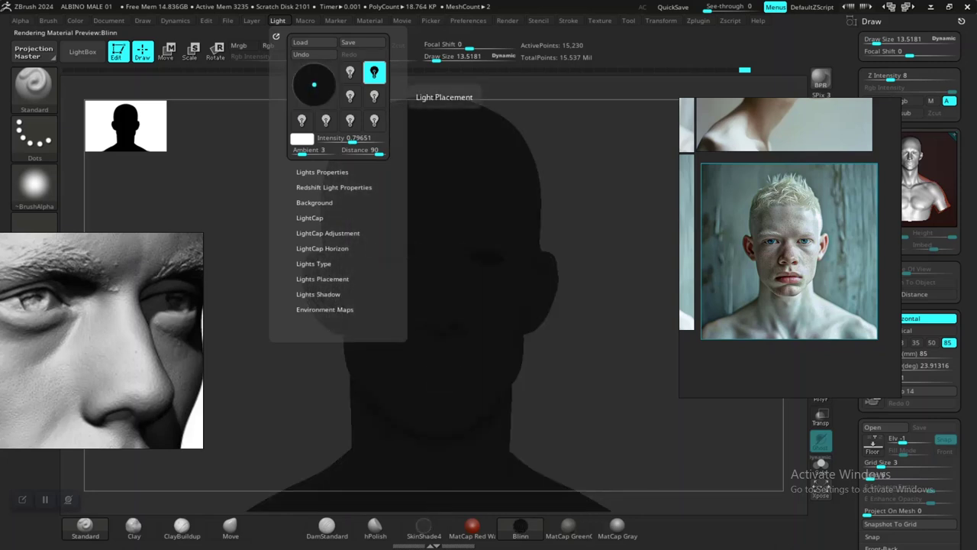
left_click(313, 87)
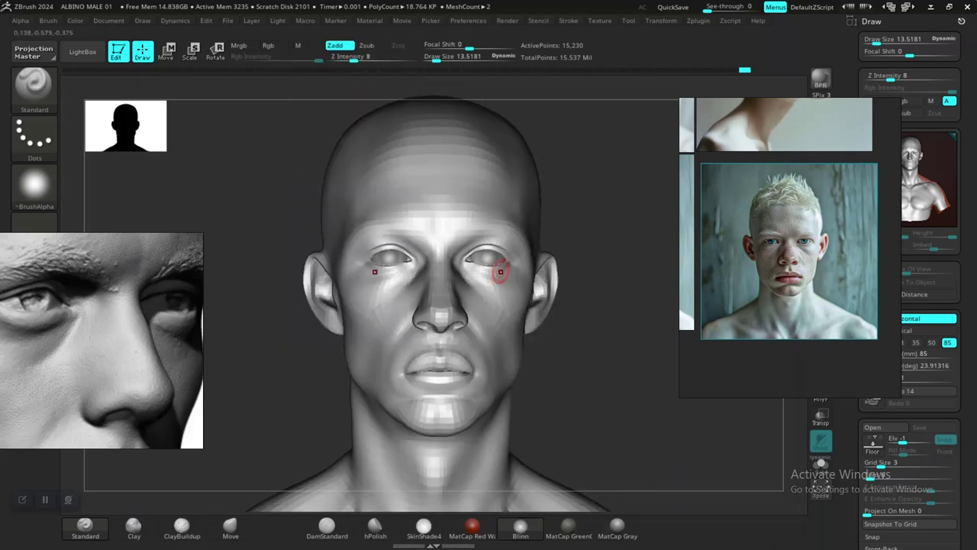
mouse_move(565, 385)
left_mouse_down("shift")
mouse_move(586, 397)
mouse_move(588, 475)
mouse_move(589, 414)
mouse_move(601, 394)
left_mouse_up("shift")
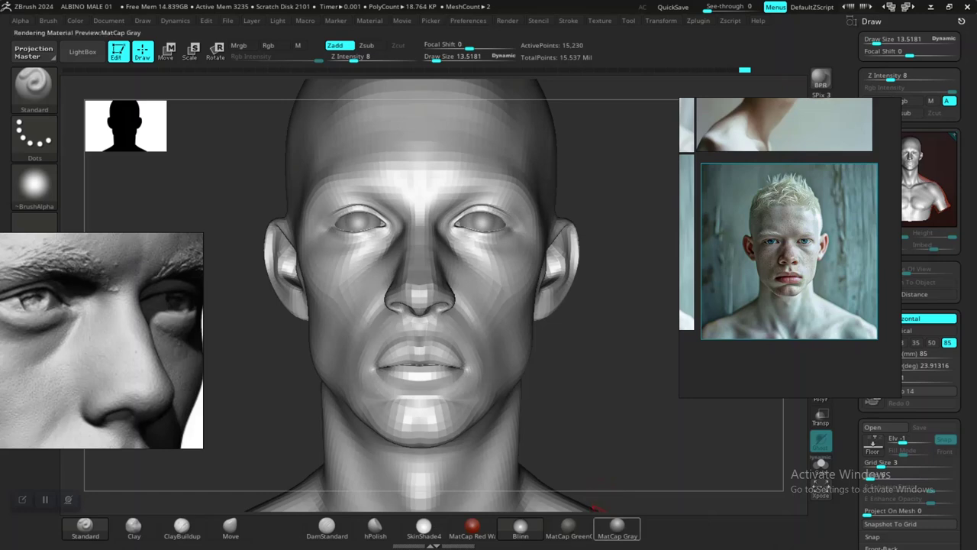
Examine the face in MatCap Gray from the front and in profile, checking the nose, mouth and jaw
left_click(617, 527)
mouse_move(606, 392)
left_mouse_down()
mouse_move(688, 386)
mouse_move(622, 410)
left_mouse_up()
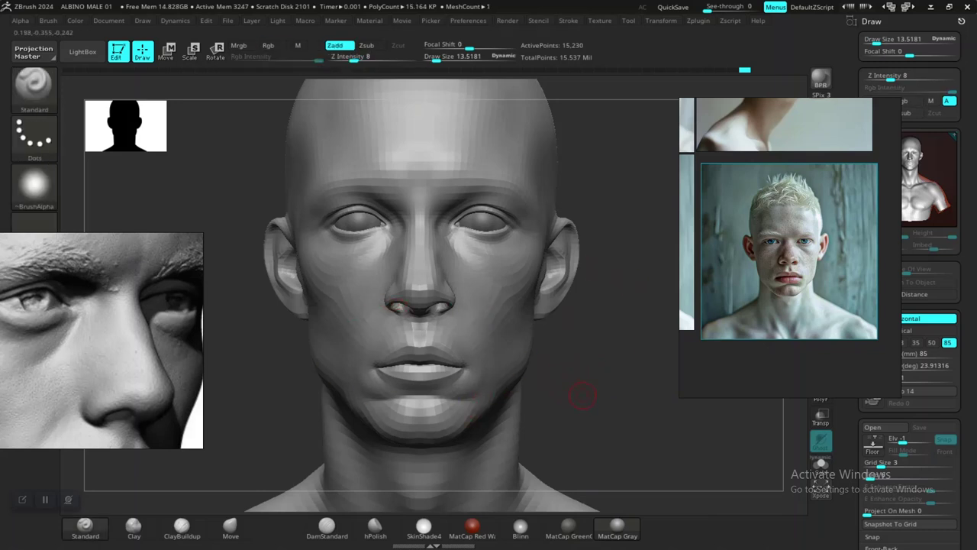
mouse_move(578, 397)
left_mouse_down("alt")
mouse_move(525, 337)
mouse_move(553, 336)
mouse_move(634, 385)
mouse_move(538, 380)
left_mouse_up("alt")
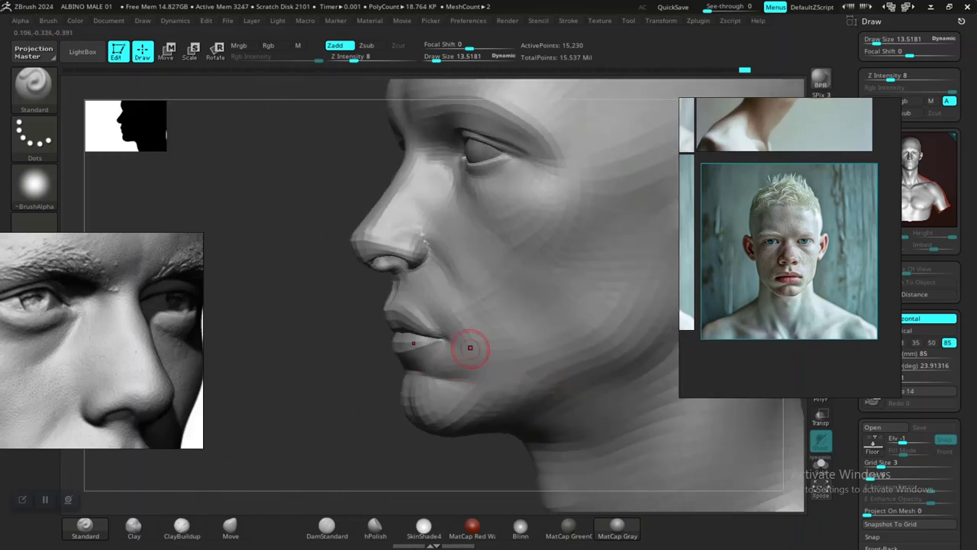
left_click_drag(303, 414, 420, 404)
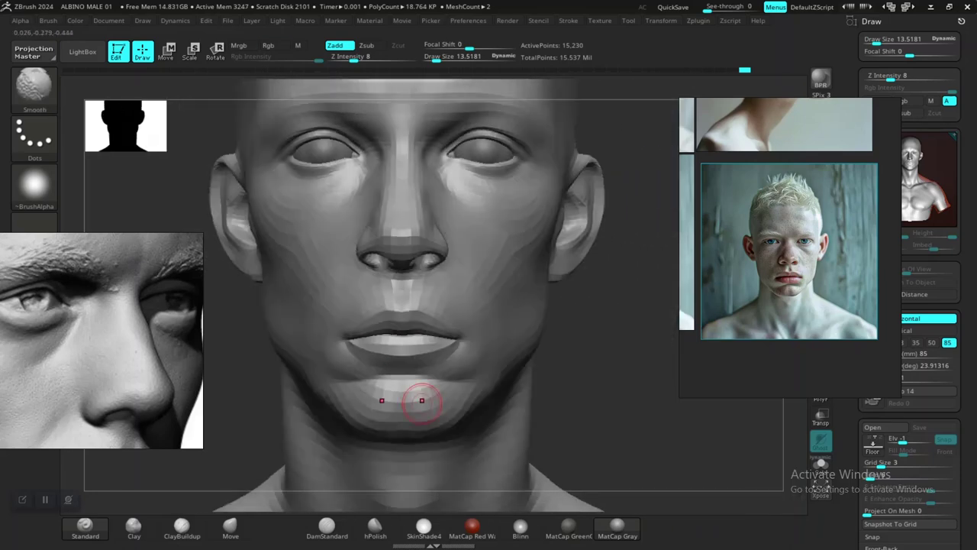
mouse_move(628, 406)
left_mouse_down("alt")
mouse_move(573, 424)
mouse_move(595, 416)
left_mouse_up("alt")
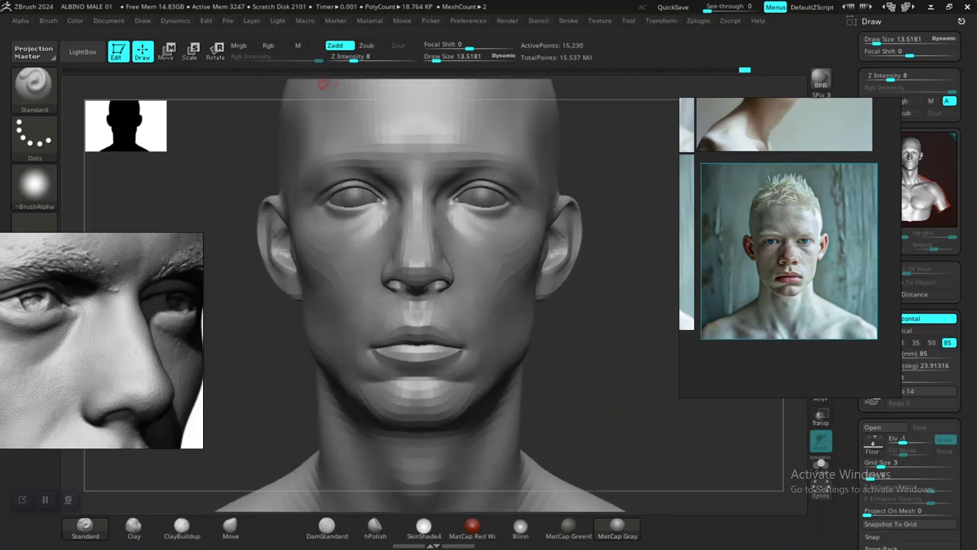
Preview the head in the MatCap Red Wax material and switch it to SkinShade4
left_click(277, 20)
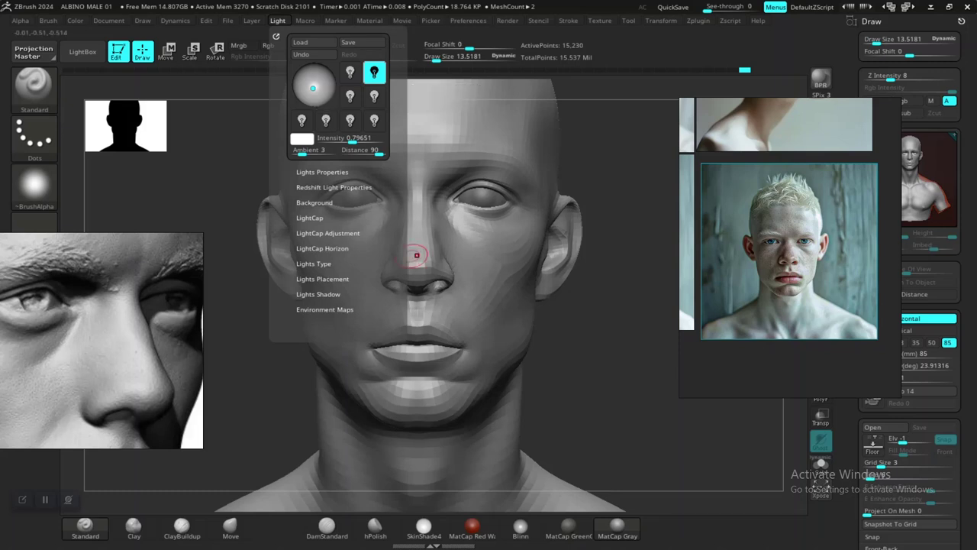
left_click(472, 527)
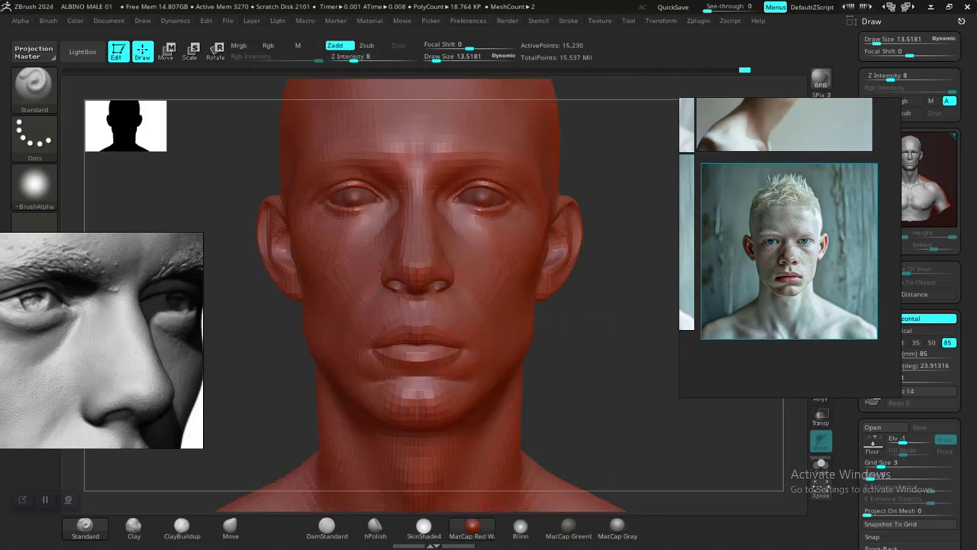
left_click_drag(603, 393, 510, 443)
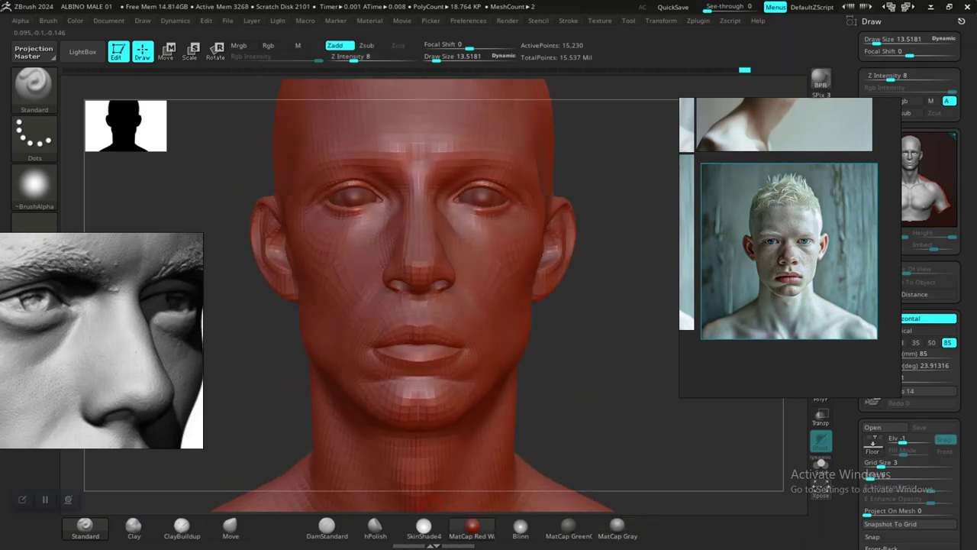
left_click(424, 527)
Place the grey scan close-up over the upper part of the portrait reference and display the head at a higher subdivision level
mouse_move(628, 422)
left_mouse_down("alt")
mouse_move(620, 474)
mouse_move(613, 434)
mouse_move(625, 462)
left_mouse_up("alt")
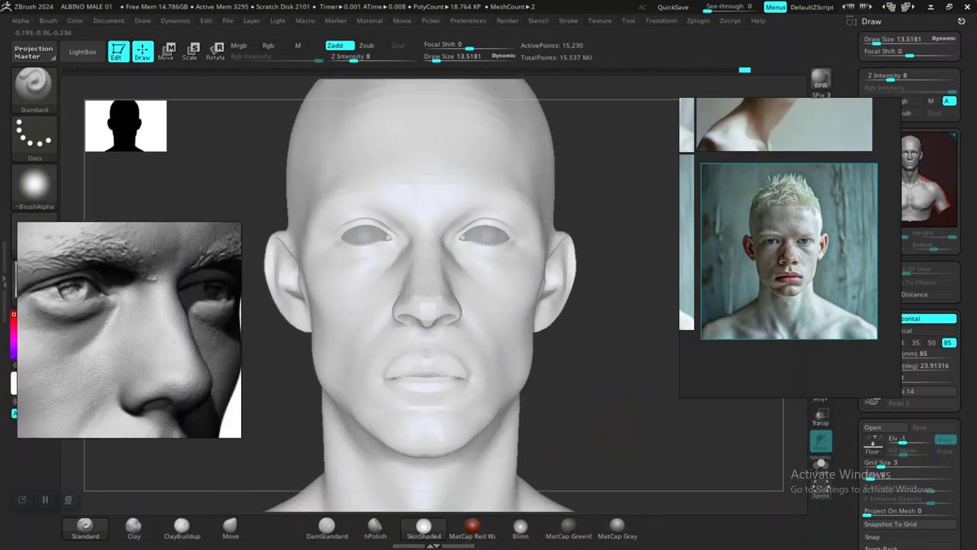
left_click_drag(229, 391, 252, 391)
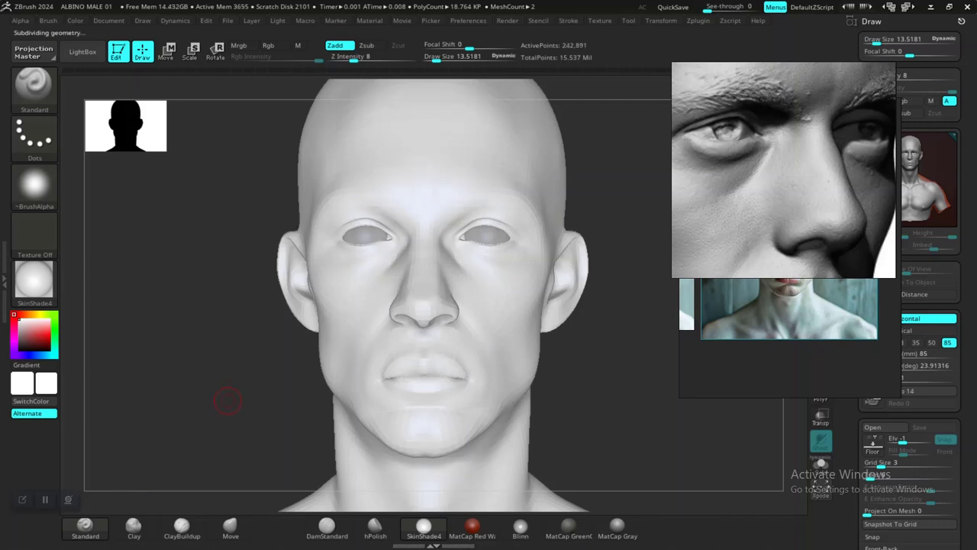
mouse_move(610, 391)
left_mouse_down()
mouse_move(596, 397)
mouse_move(624, 414)
mouse_move(624, 360)
mouse_move(593, 410)
mouse_move(593, 432)
mouse_move(473, 432)
mouse_move(593, 431)
left_mouse_up()
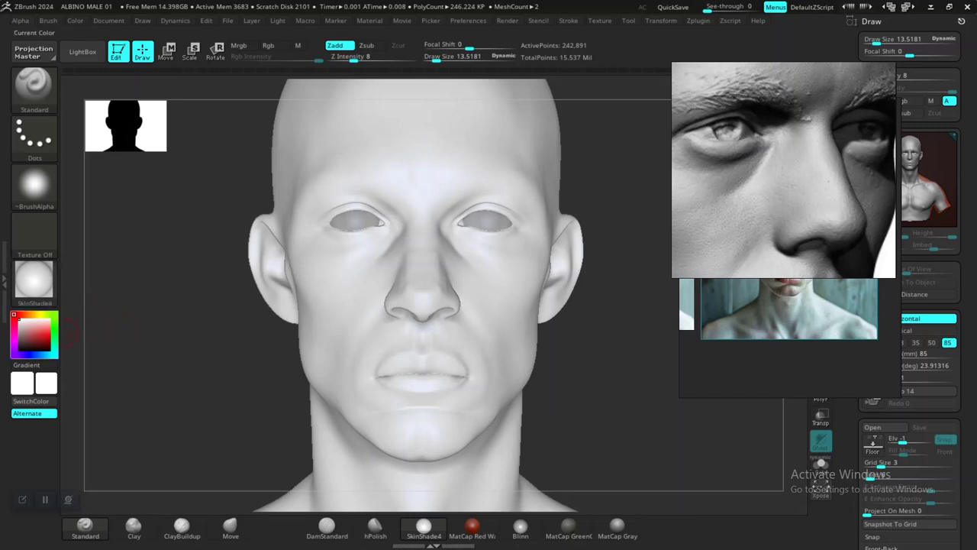
left_click(19, 328)
left_click(19, 333)
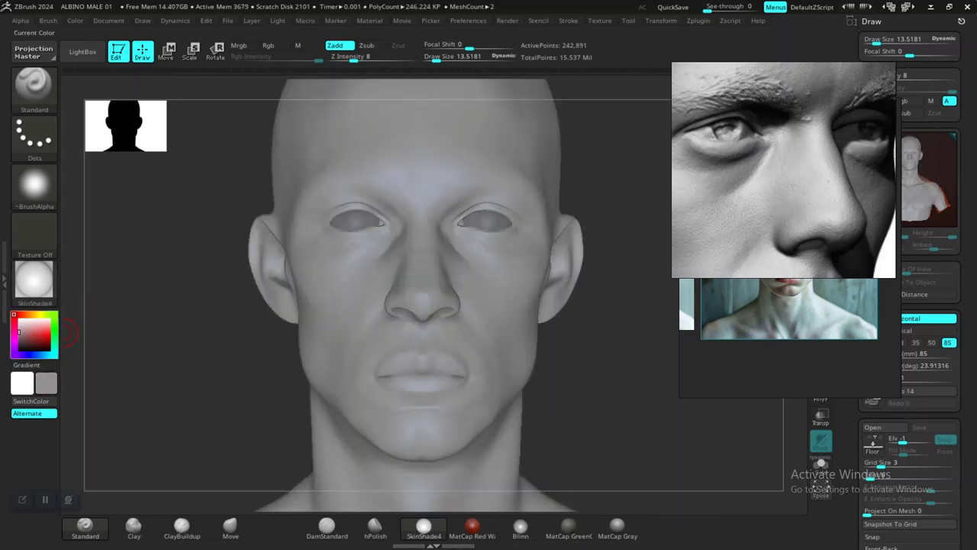
left_click_drag(19, 332, 19, 327)
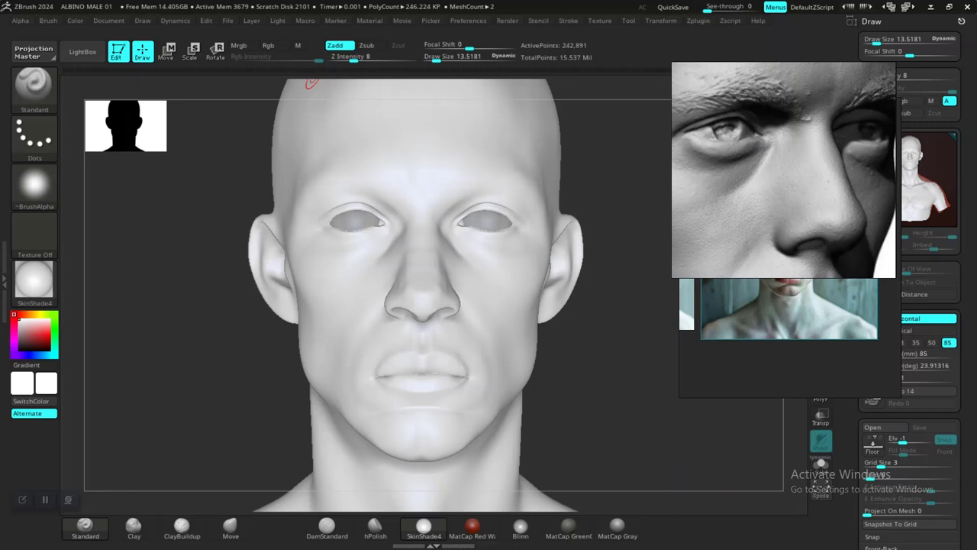
Tint the head a warm orange-beige skin colour, about RGB 226, 182, 134
left_click(32, 314)
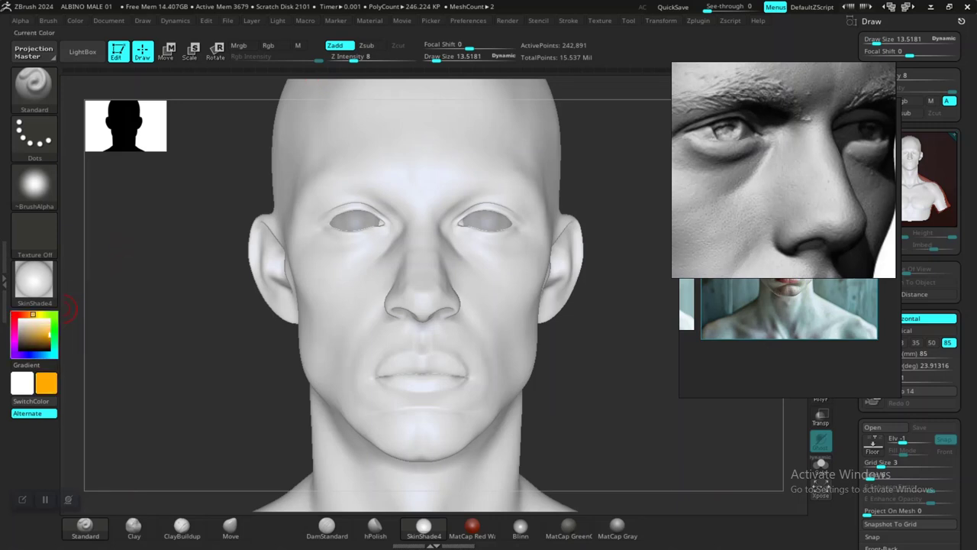
left_click(41, 329)
left_click(33, 330)
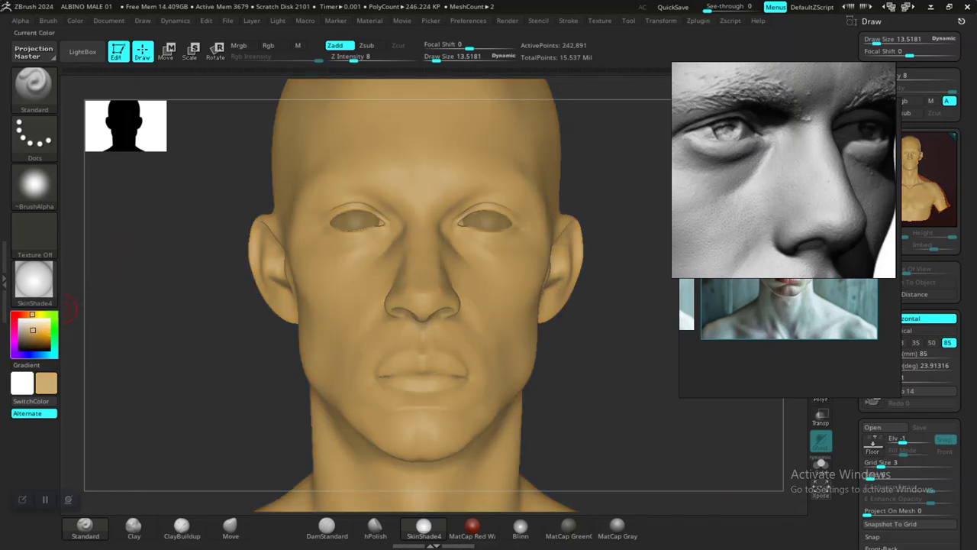
left_click(29, 314)
left_click(40, 327)
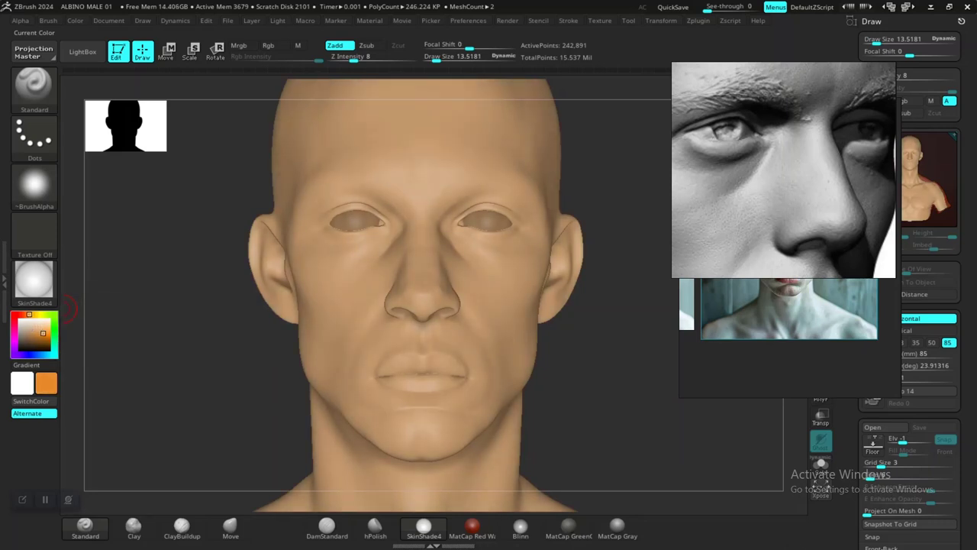
left_click_drag(43, 333, 43, 336)
left_click(39, 326)
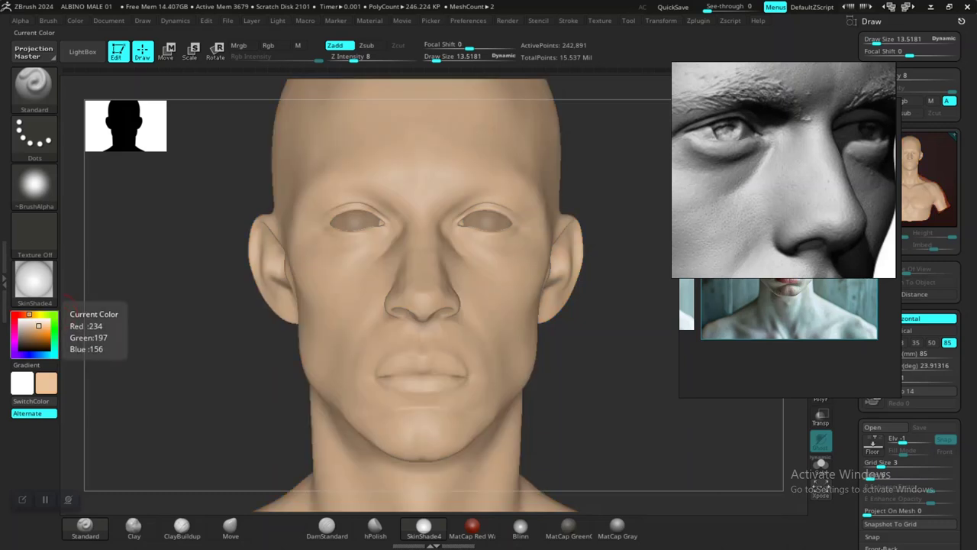
left_click(45, 331)
left_click(38, 327)
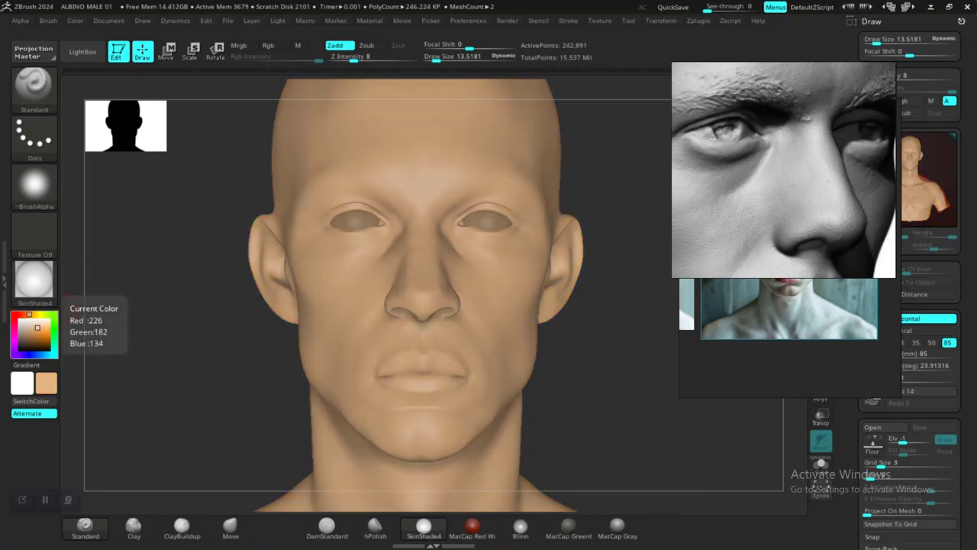
Lighten the skin colour and shift its hue towards red for a pale pinkish tone, then frame the head from the front
right_click_drag(608, 418, 582, 397, "ctrl")
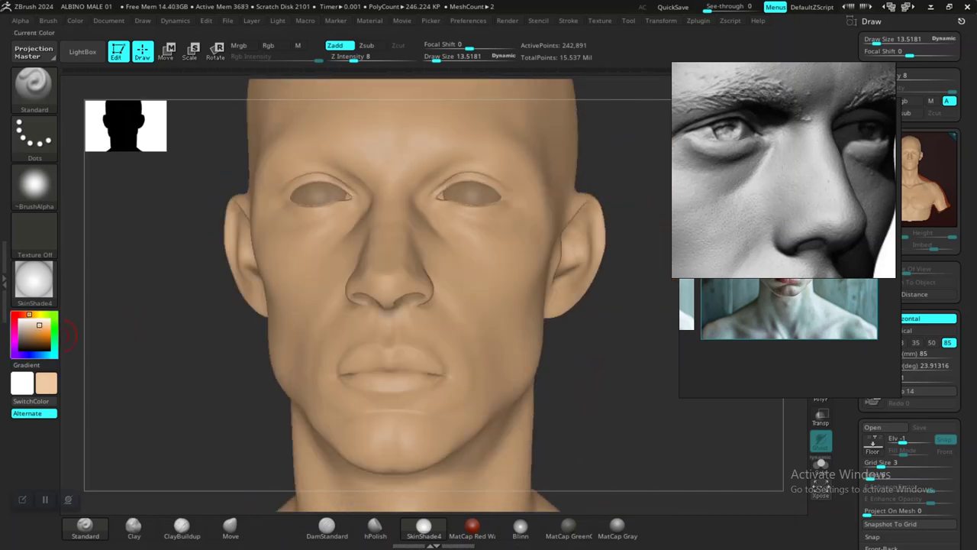
left_click(40, 322)
left_click_drag(39, 322, 44, 323)
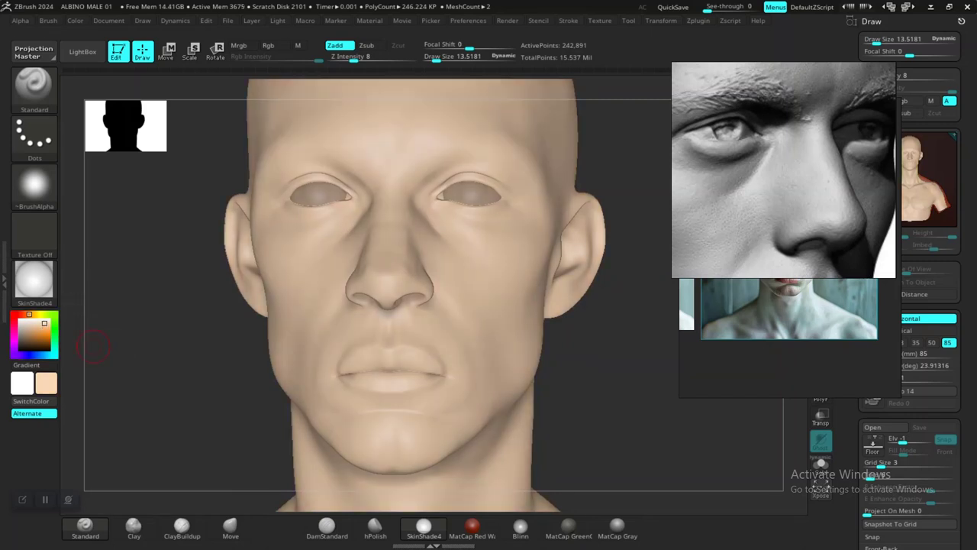
left_click(28, 315)
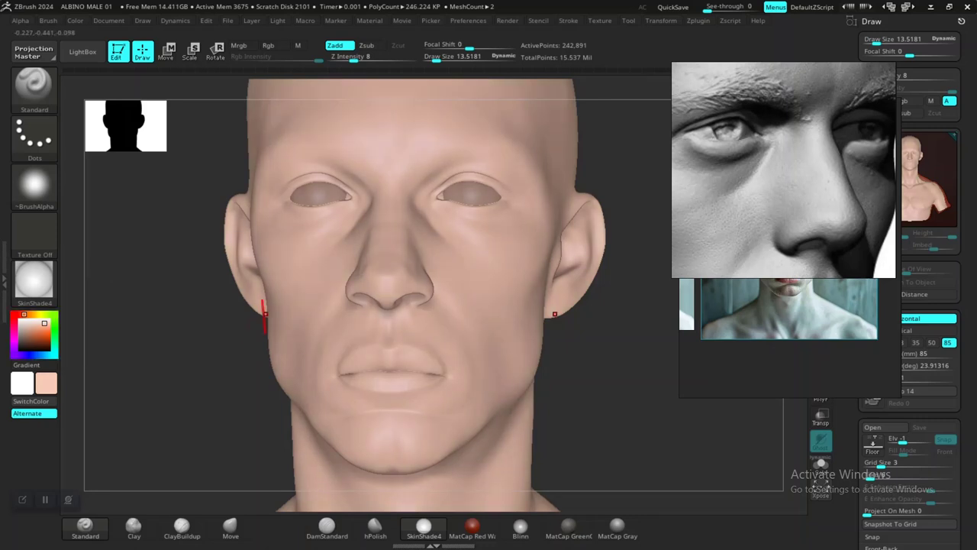
right_click_drag(592, 409, 578, 373, "ctrl")
key("f")
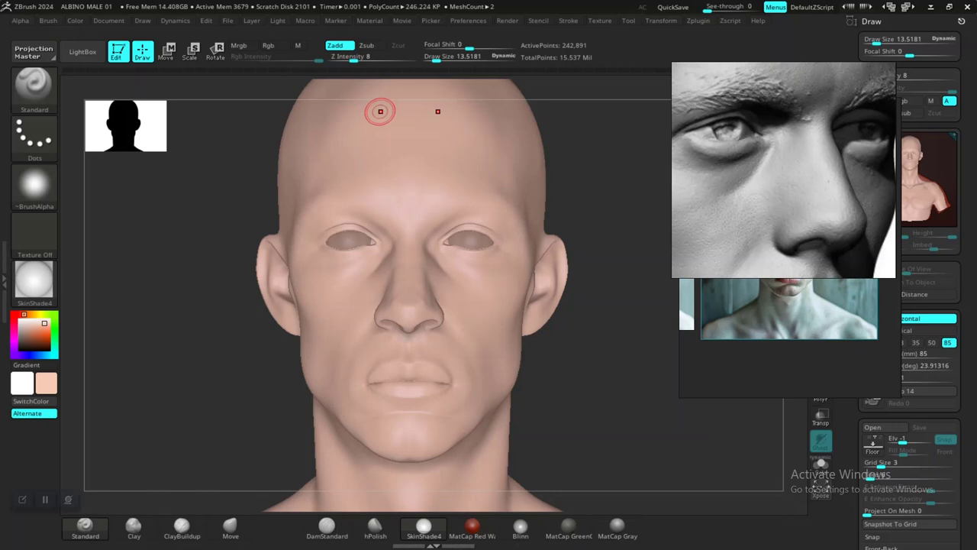
Shift the main light to one side so that half of the face falls into shadow, with the portrait reference in front
left_click(278, 21)
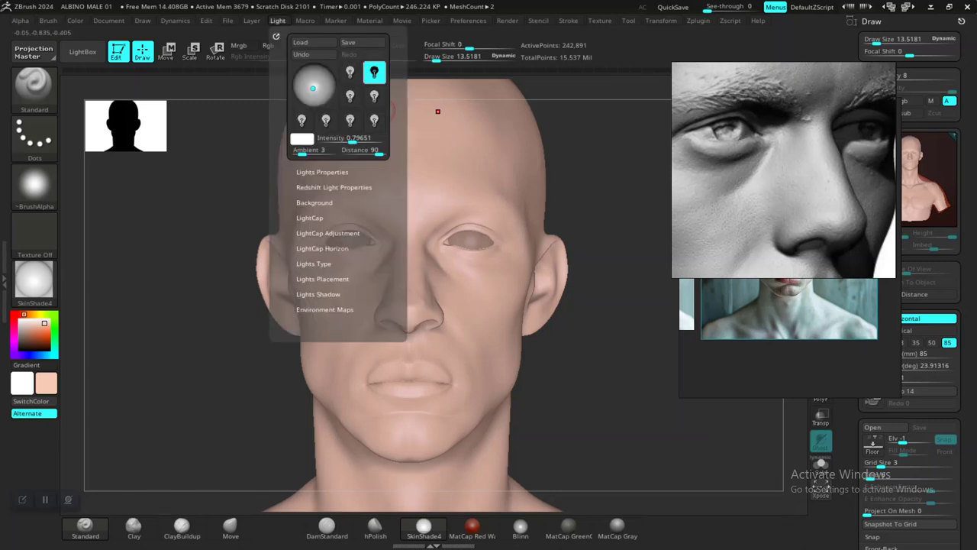
left_click_drag(314, 87, 330, 87)
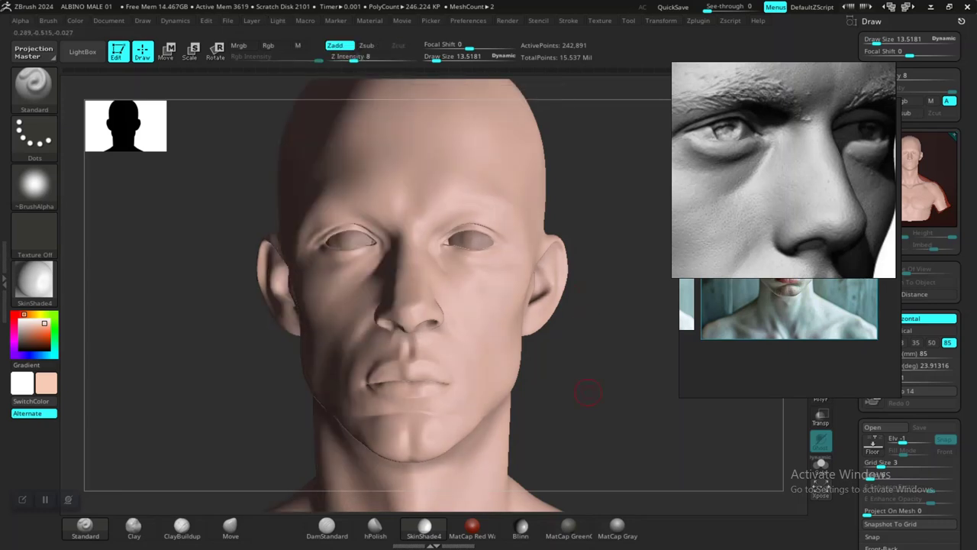
left_click_drag(588, 393, 611, 403)
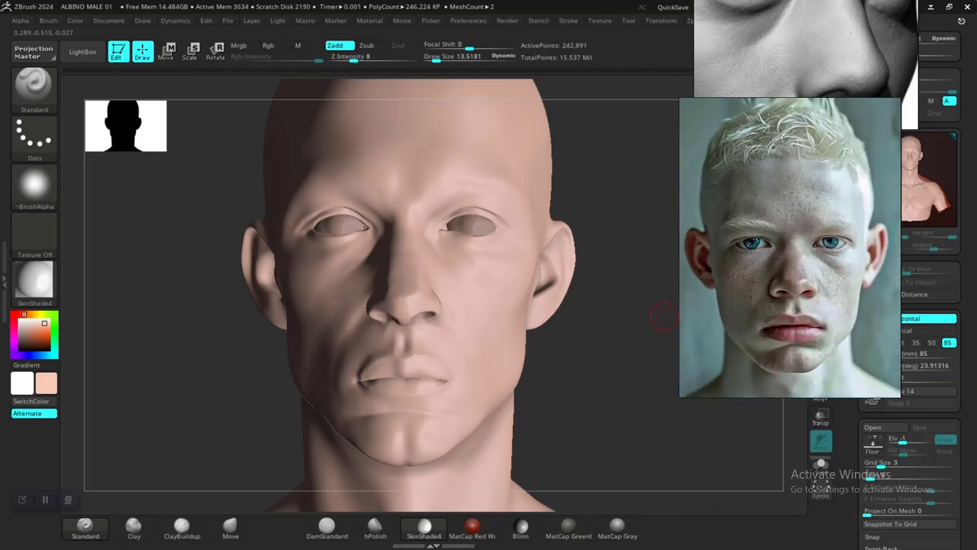
mouse_move(663, 317)
left_mouse_down()
mouse_move(583, 394)
mouse_move(596, 427)
left_mouse_up()
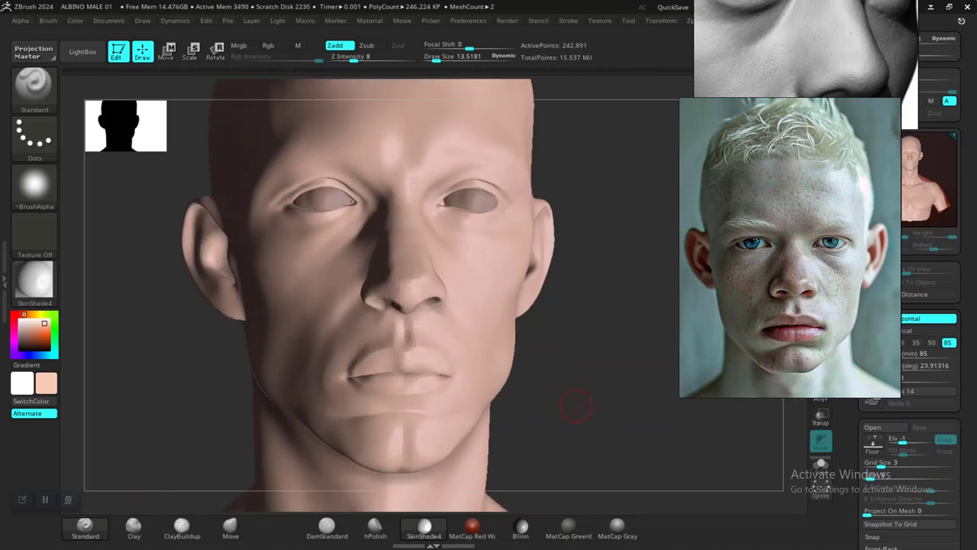
left_click_drag(577, 415, 628, 321, "alt")
mouse_move(572, 353)
left_mouse_down()
mouse_move(607, 409)
mouse_move(611, 446)
mouse_move(600, 468)
mouse_move(612, 465)
left_mouse_up()
Preview the head in MatCap Gray and switch it to the Blinn material
left_click(615, 526)
left_click(520, 525)
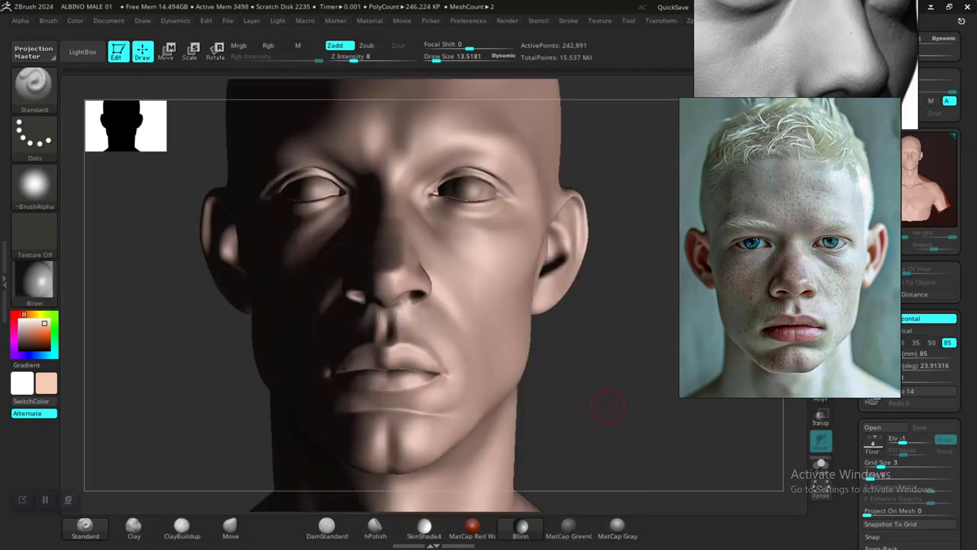
mouse_move(624, 382)
left_mouse_down()
mouse_move(623, 424)
mouse_move(624, 398)
mouse_move(477, 397)
mouse_move(624, 404)
mouse_move(602, 420)
mouse_move(589, 405)
mouse_move(607, 405)
mouse_move(538, 408)
mouse_move(598, 422)
left_mouse_up()
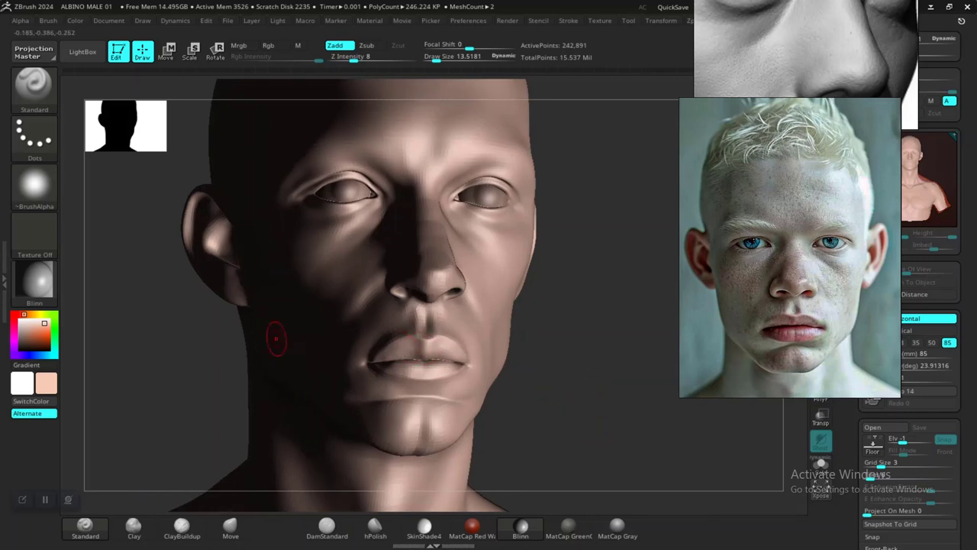
Swap the primary and secondary colours to display the head in white, framed from the front
left_click(22, 382)
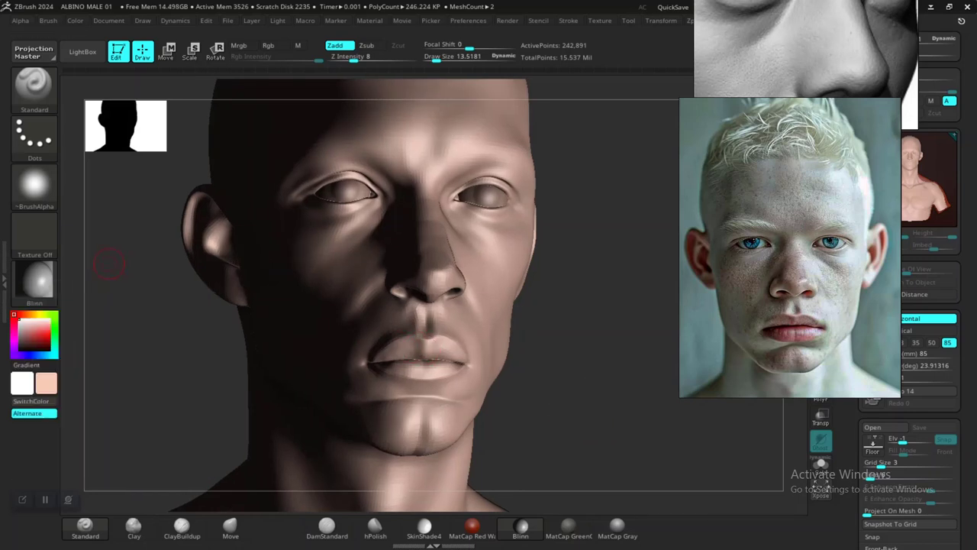
left_click(55, 401)
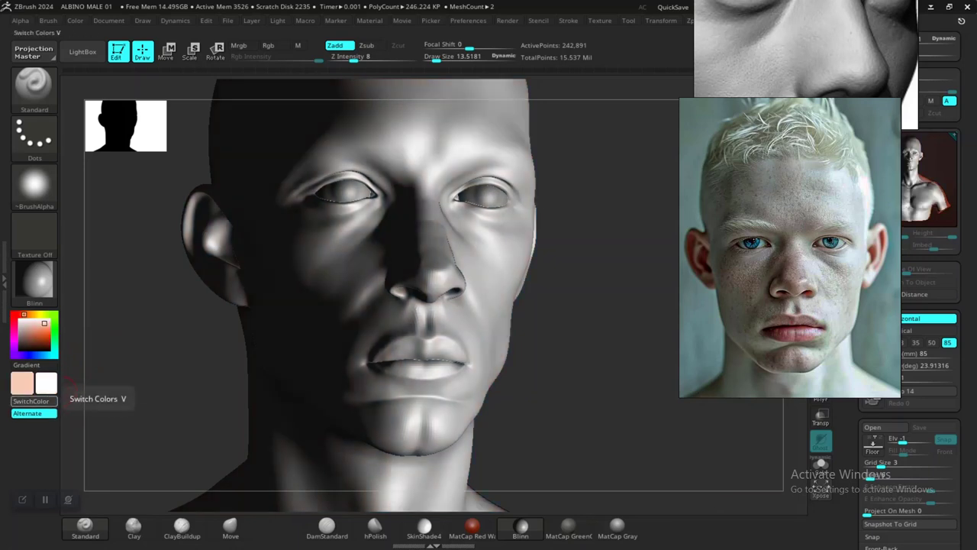
left_click_drag(566, 392, 544, 365)
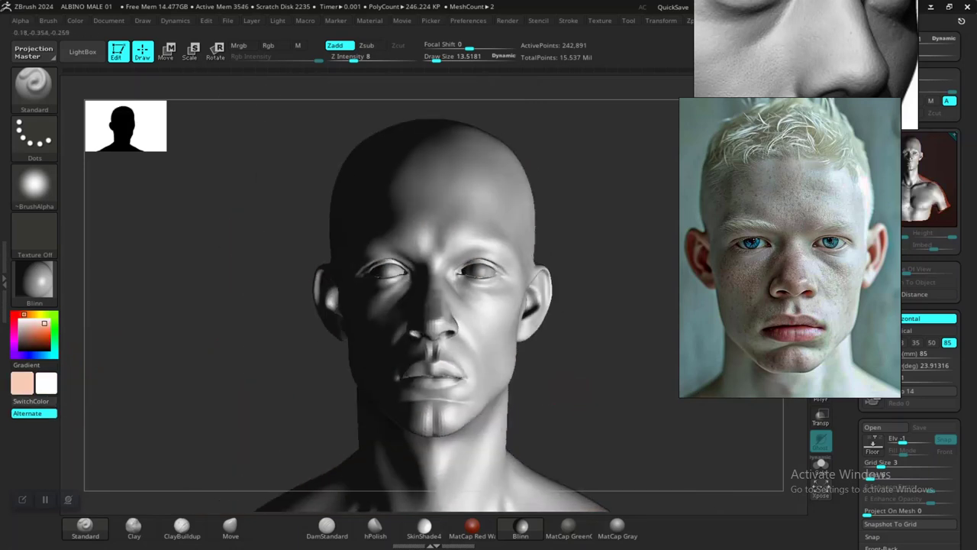
left_click_drag(604, 389, 625, 423, "alt")
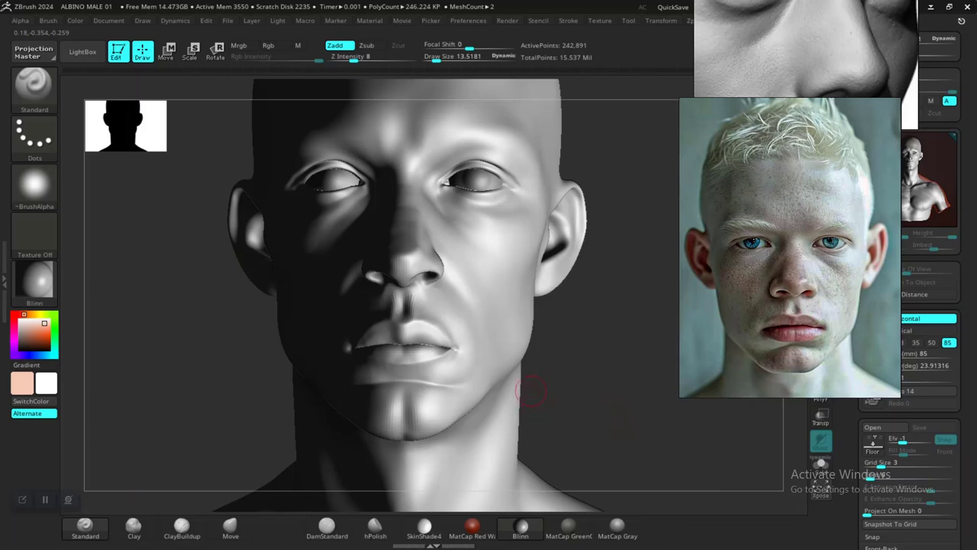
Drop the head two subdivision levels and smooth the surface just below the corner of the mouth
right_click_drag(531, 391, 490, 406)
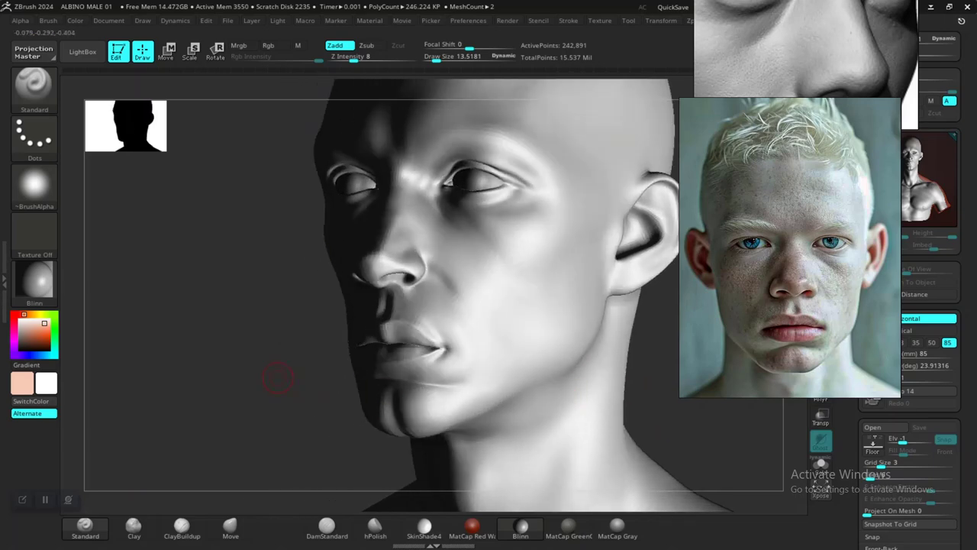
left_click_drag(278, 378, 309, 426, "alt")
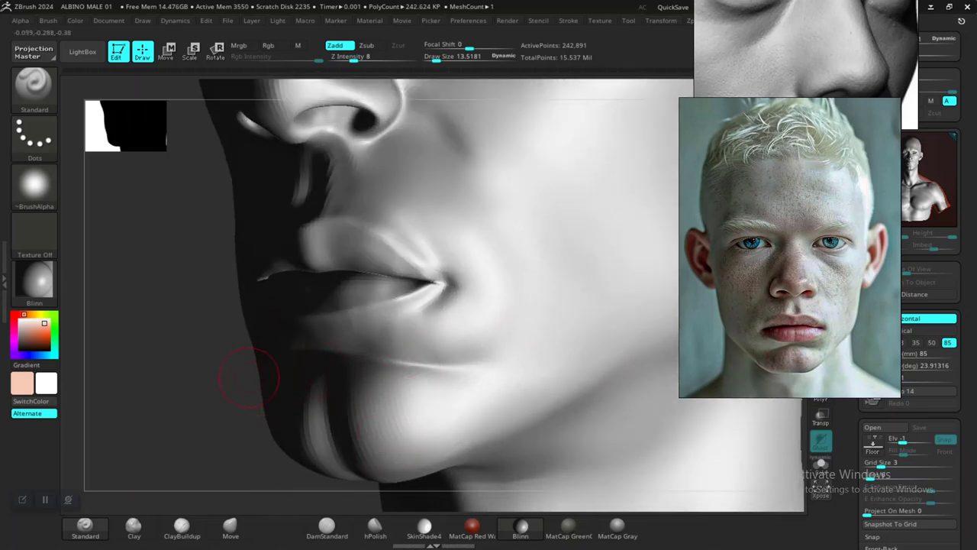
right_click_drag(248, 376, 402, 257, "ctrl")
key("shift")
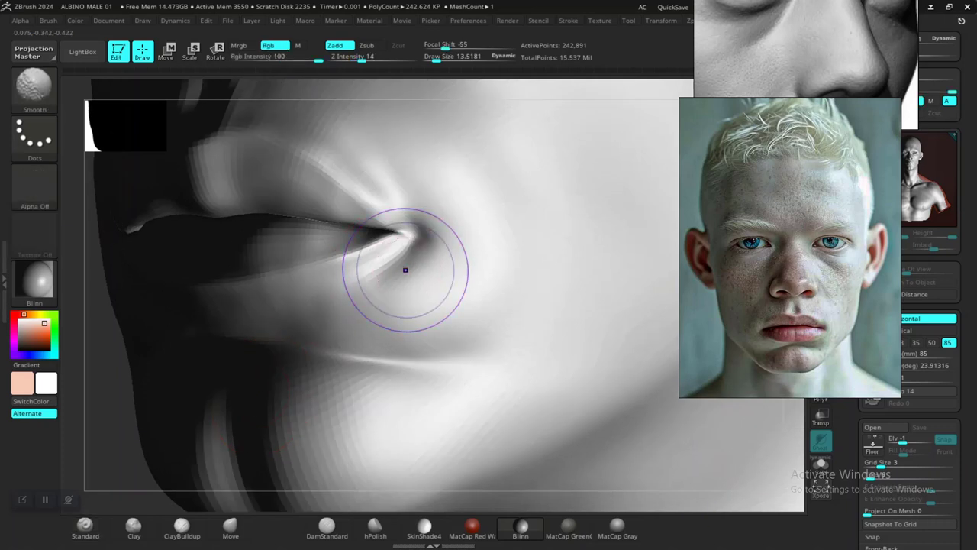
key("shift+d")
key("shift+d")
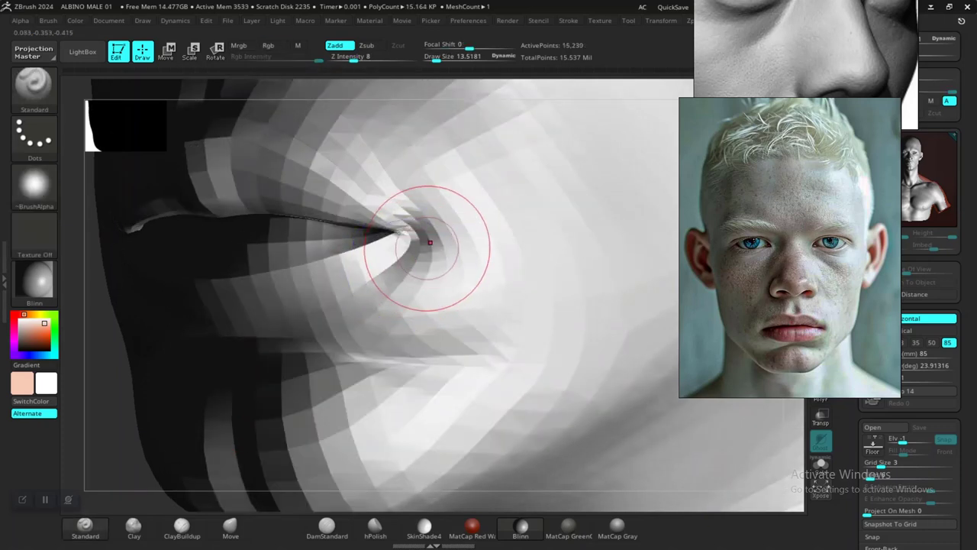
key("shift")
left_click_drag(409, 276, 378, 310, "shift")
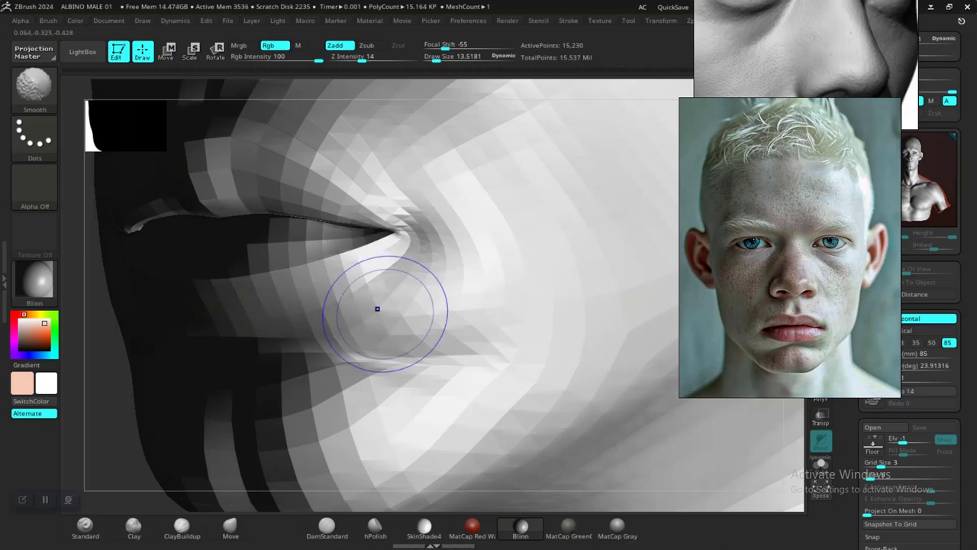
Raise the head back two subdivision levels and smooth the corner of the mouth
key("ctrl+d")
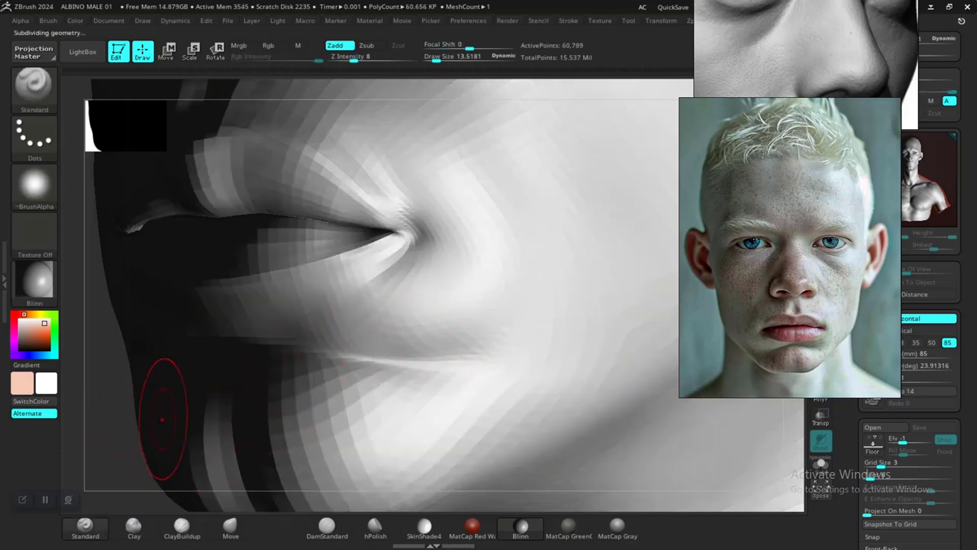
key("ctrl+d")
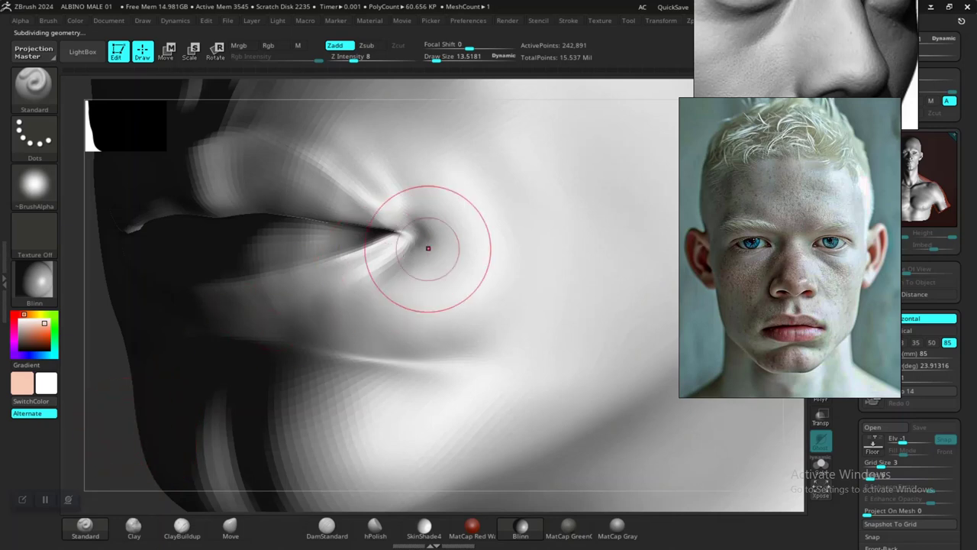
key("shift")
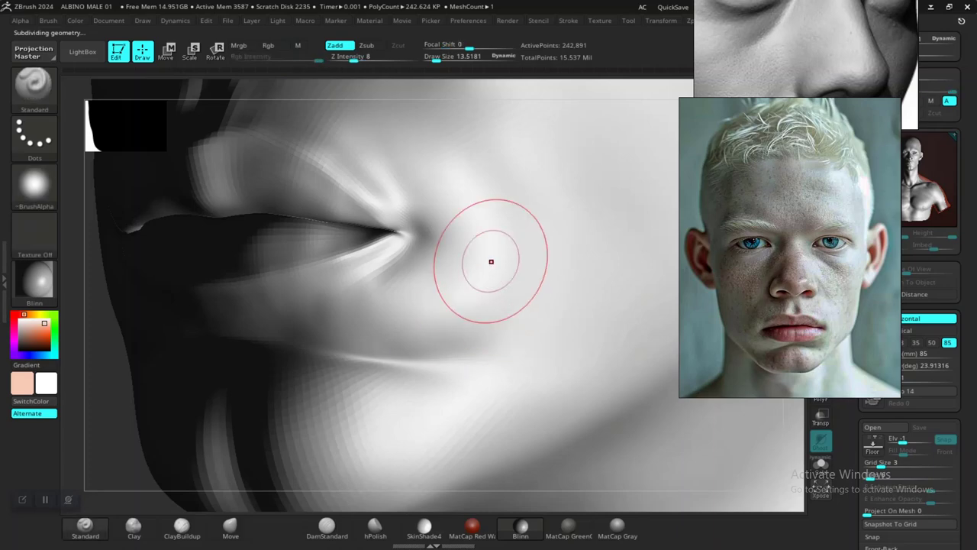
Move the main light back to the centre so it illuminates the face evenly from the front
key("f")
mouse_move(530, 287)
left_mouse_down()
mouse_move(591, 282)
mouse_move(585, 308)
mouse_move(613, 372)
mouse_move(594, 330)
mouse_move(598, 347)
mouse_move(573, 364)
mouse_move(512, 367)
left_mouse_up()
right_click_drag(512, 366, 582, 376)
left_click_drag(604, 275, 597, 349)
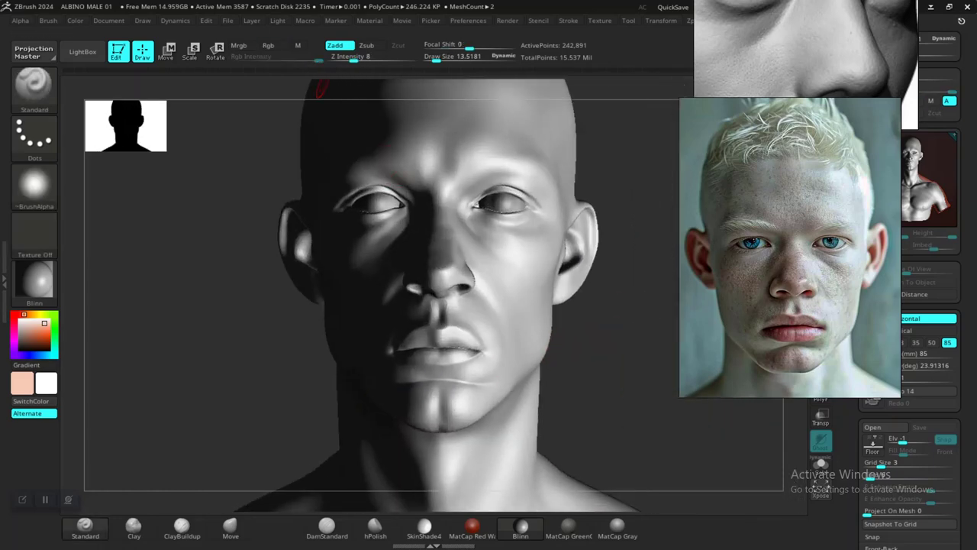
left_click(278, 21)
left_click_drag(329, 82, 317, 86)
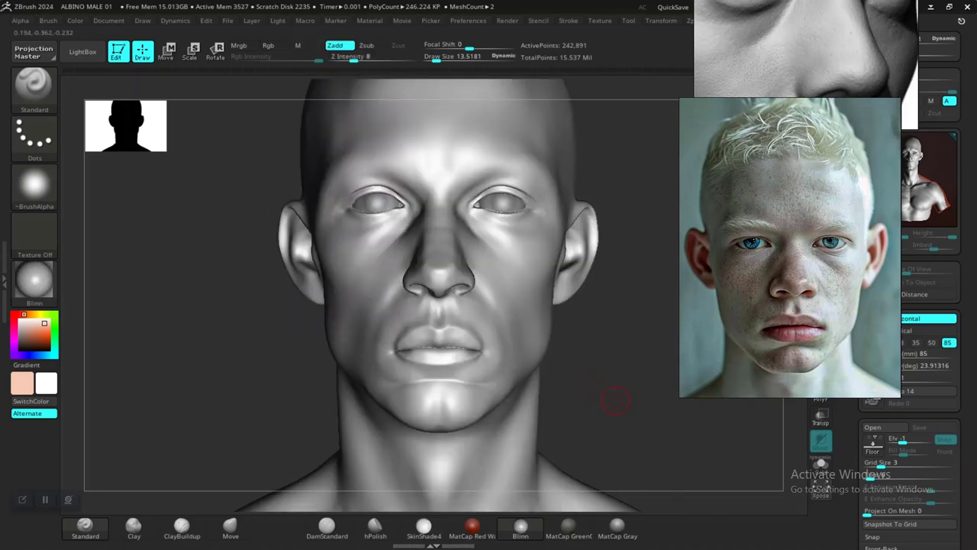
Smooth the upper lip area beside the philtrum, just below the nostril
mouse_move(616, 400)
left_mouse_down("alt")
mouse_move(604, 341)
mouse_move(604, 404)
mouse_move(621, 375)
mouse_move(599, 391)
left_mouse_up("alt")
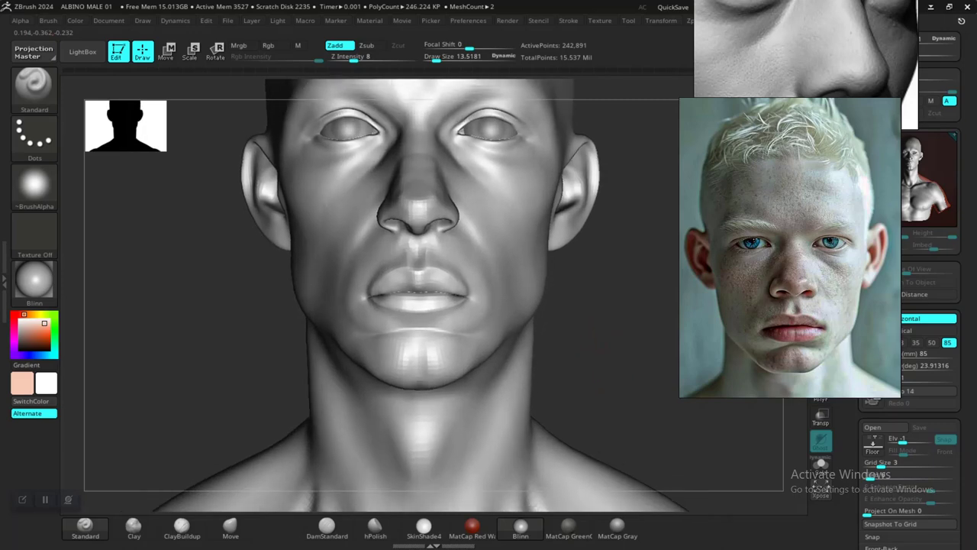
mouse_move(581, 336)
right_mouse_down("ctrl")
mouse_move(600, 382)
mouse_move(580, 329)
right_mouse_up("ctrl")
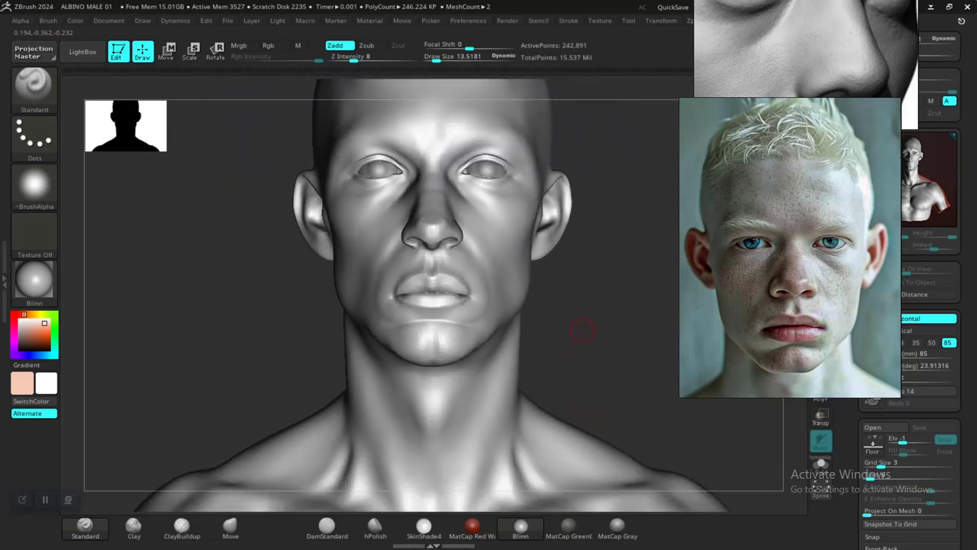
mouse_move(585, 336)
left_mouse_down()
mouse_move(600, 367)
mouse_move(596, 333)
left_mouse_up()
mouse_move(596, 333)
right_mouse_down("ctrl")
mouse_move(607, 375)
mouse_move(623, 334)
mouse_move(647, 365)
mouse_move(678, 485)
right_mouse_up("ctrl")
left_click_drag(298, 234, 345, 248, "shift")
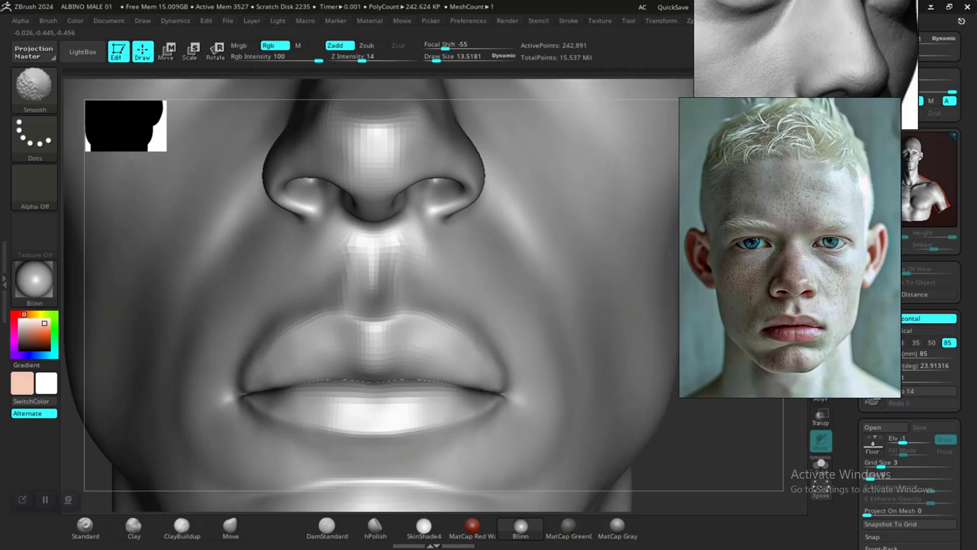
right_click_drag(655, 465, 555, 342, "ctrl")
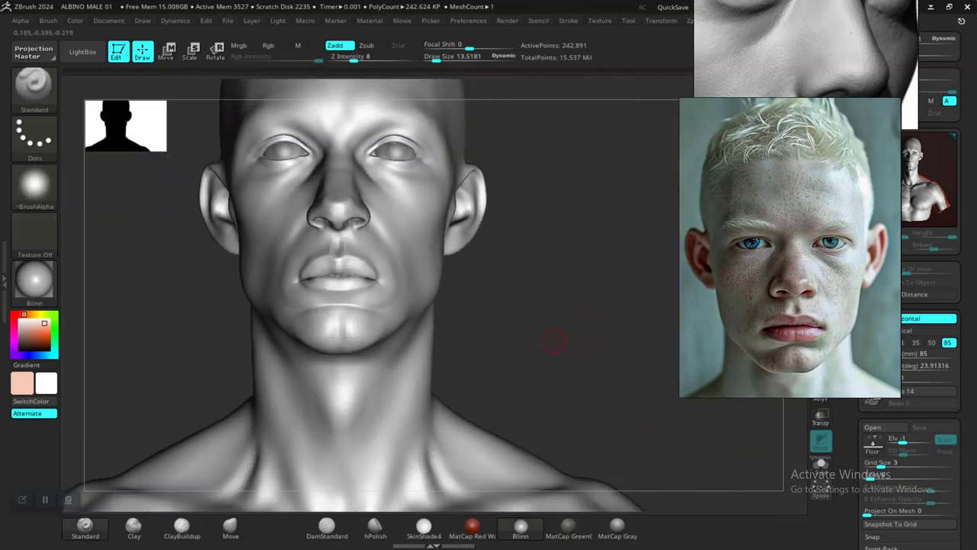
Smooth the surface around the lips and mouth corner in profile view
mouse_move(632, 431)
right_mouse_down("ctrl")
mouse_move(548, 332)
mouse_move(534, 349)
mouse_move(386, 353)
mouse_move(519, 340)
mouse_move(552, 352)
mouse_move(621, 420)
mouse_move(638, 415)
right_mouse_up("ctrl")
mouse_move(365, 409)
right_mouse_down()
mouse_move(274, 414)
mouse_move(336, 413)
mouse_move(271, 408)
mouse_move(317, 466)
mouse_move(305, 313)
right_mouse_up()
key("shift")
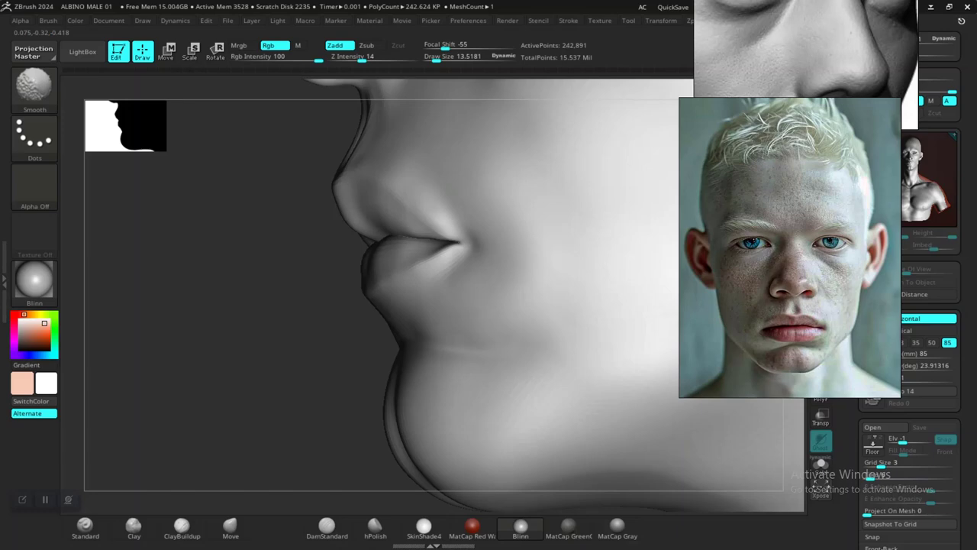
Lower the head mesh by one subdivision level and select the DamStandard brush for work around the mouth
mouse_move(317, 393)
right_mouse_down("ctrl")
mouse_move(304, 399)
mouse_move(414, 399)
right_mouse_up("ctrl")
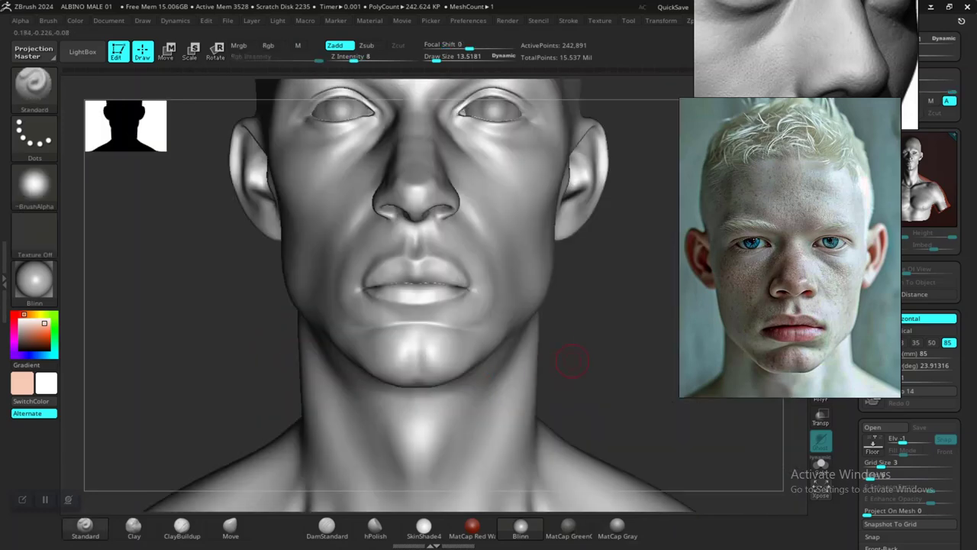
mouse_move(595, 336)
right_mouse_down("alt")
mouse_move(603, 377)
mouse_move(663, 377)
mouse_move(611, 431)
mouse_move(617, 371)
mouse_move(561, 340)
mouse_move(535, 359)
mouse_move(448, 306)
right_mouse_up("alt")
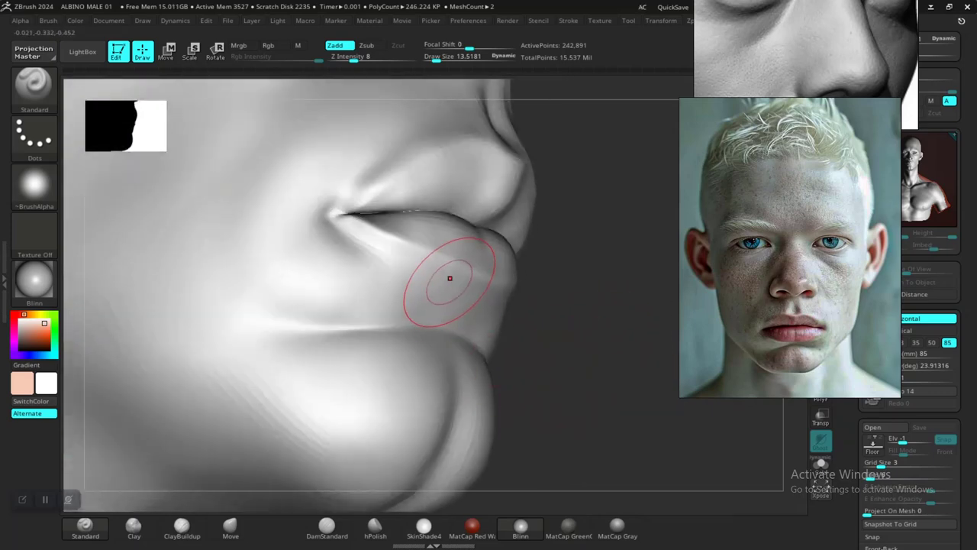
key("shift")
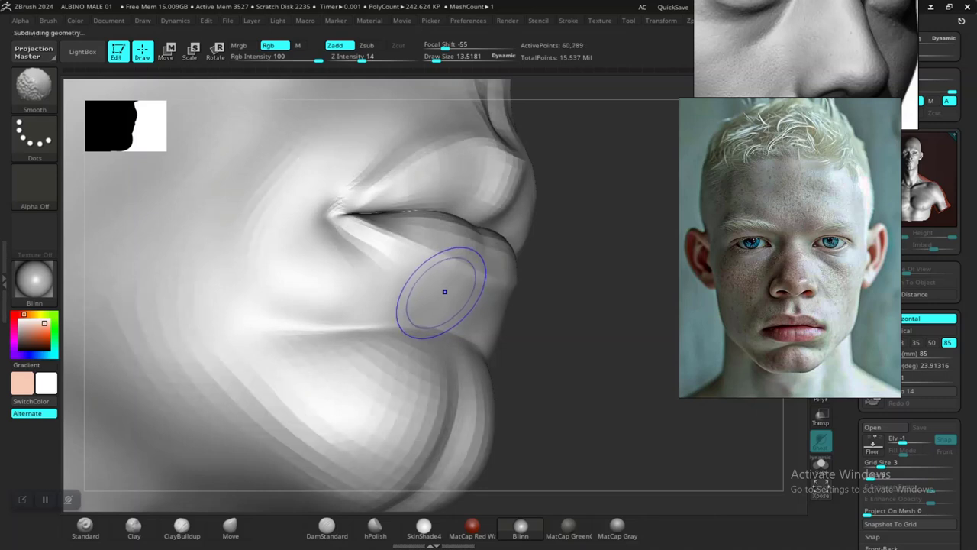
key("shift+d")
left_click(327, 525)
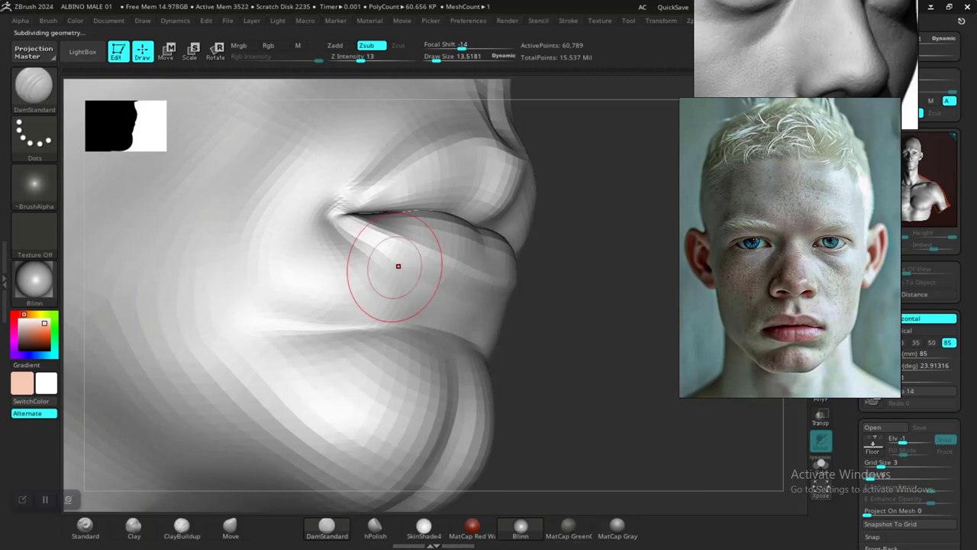
Undo the last stroke on the lower lip, viewed from below
left_click_drag(609, 401, 529, 377)
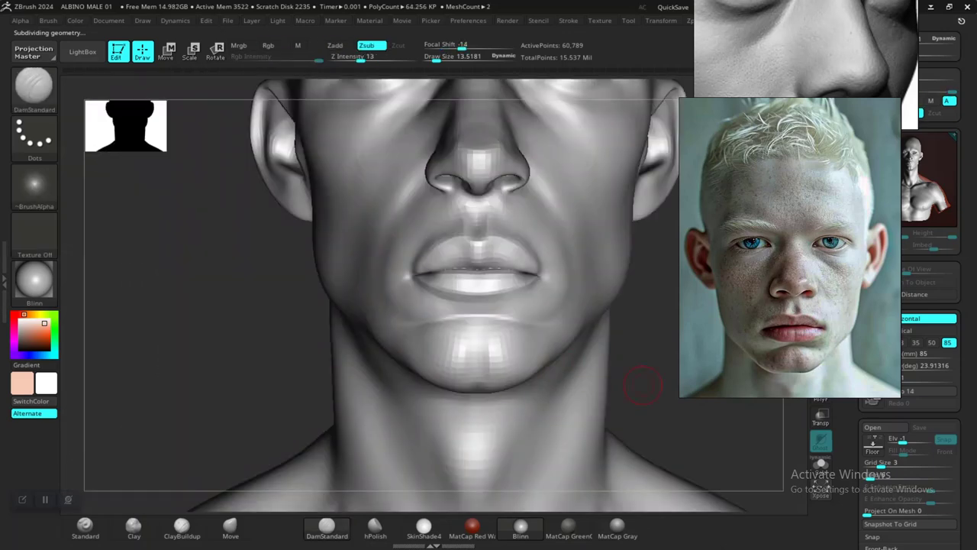
left_click_drag(643, 385, 641, 282)
left_click_drag(258, 348, 261, 443, "alt")
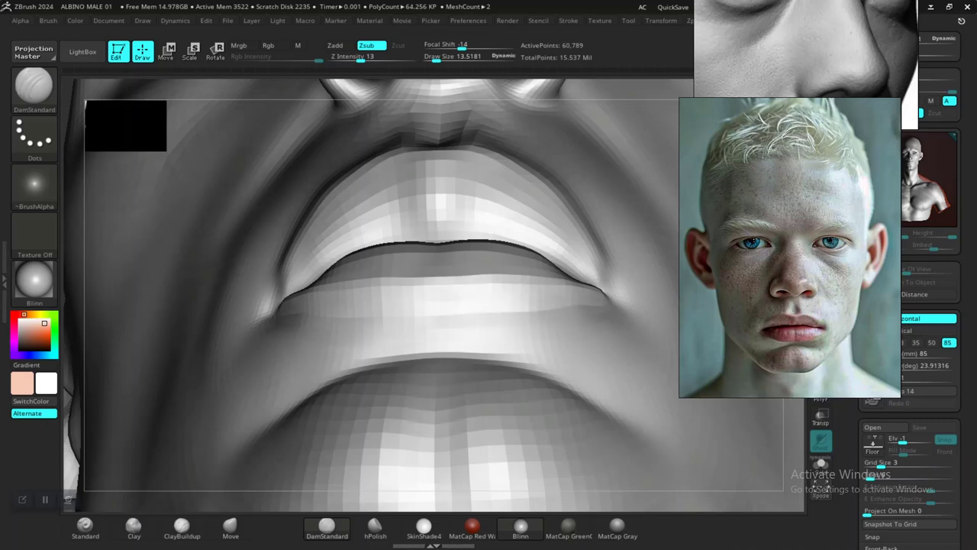
key("ctrl+z")
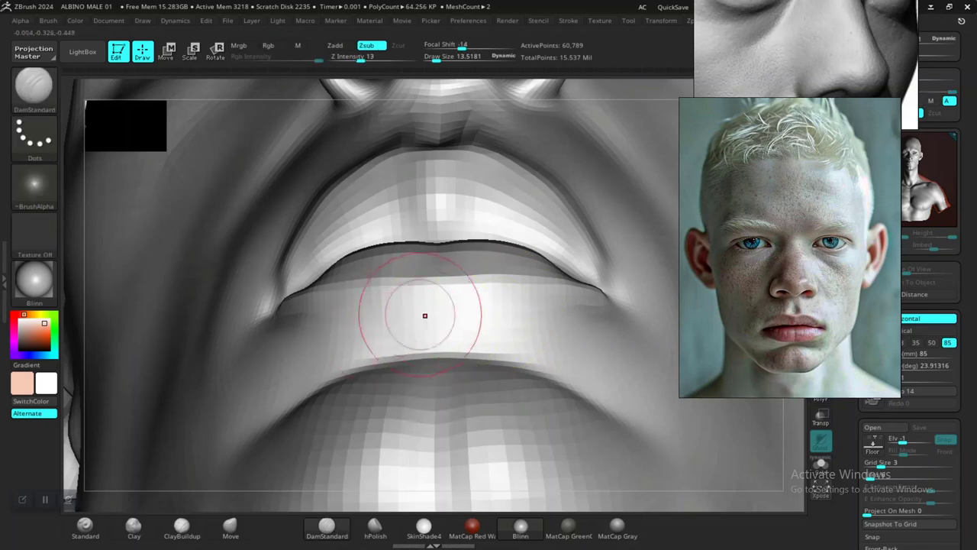
Turn on mirror symmetry and smooth the lower lip area, finishing on the lower subdivision level
key("ctrl")
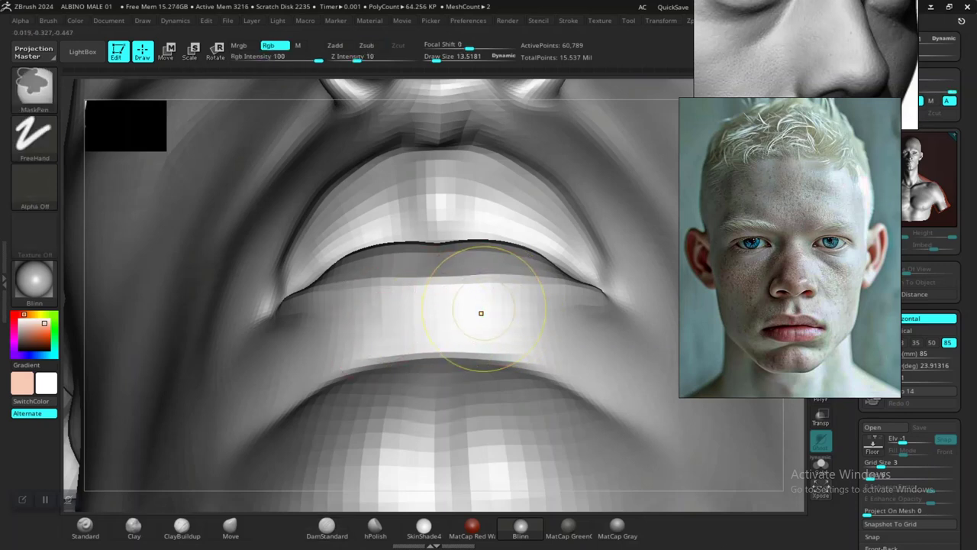
key("ctrl+d")
key("x")
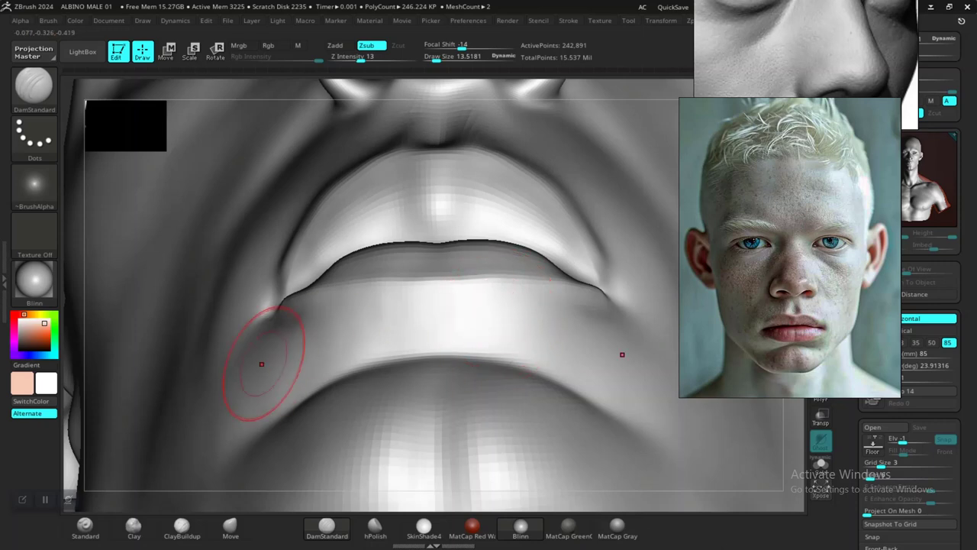
key("shift")
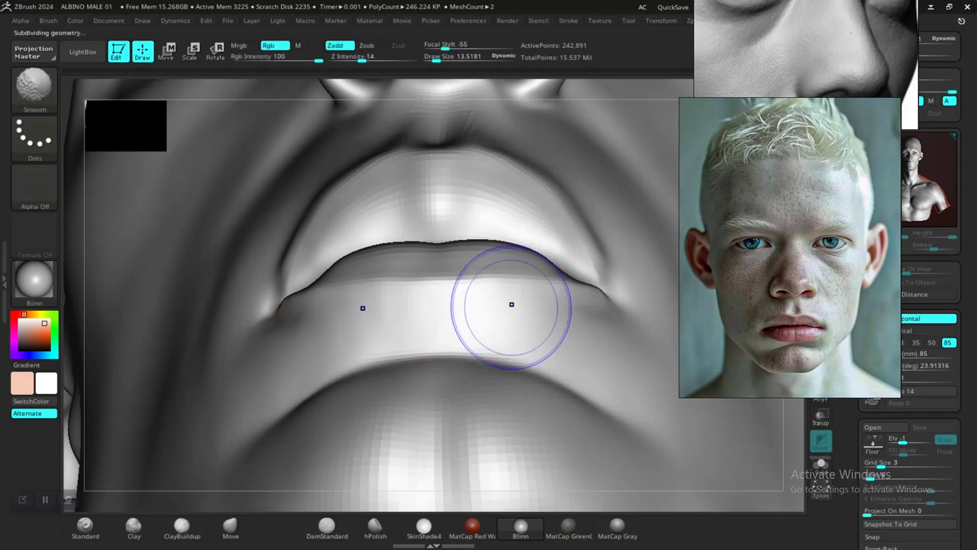
key("shift+d")
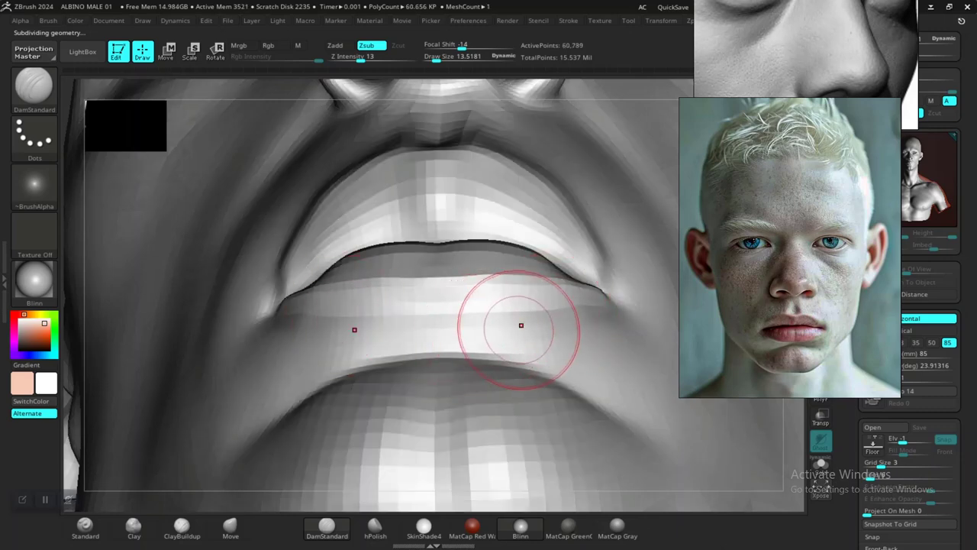
Select the Move brush with a draw size of about 19 and lower the head by one subdivision level
key("f")
left_click_drag(600, 173, 585, 312)
left_click_drag(620, 194, 600, 445, "alt")
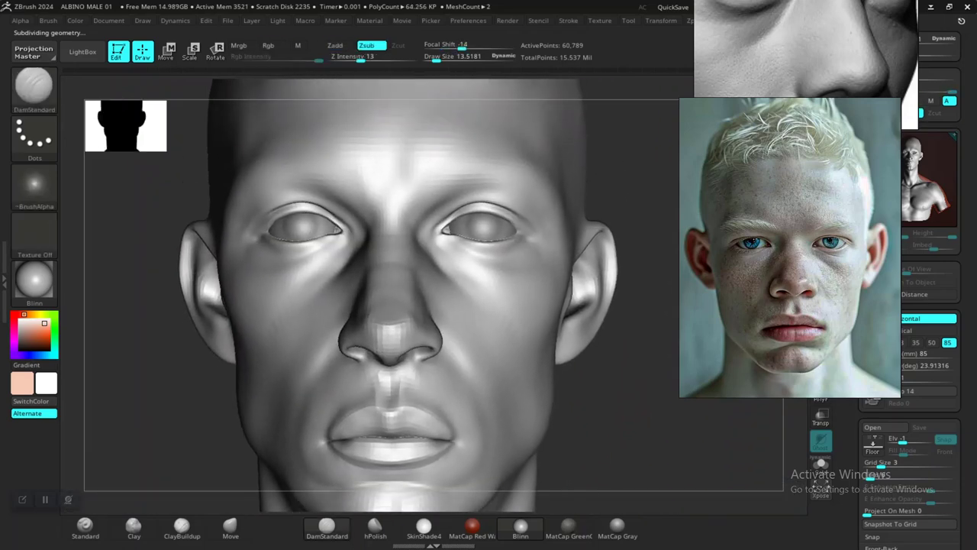
right_click_drag(581, 359, 633, 424)
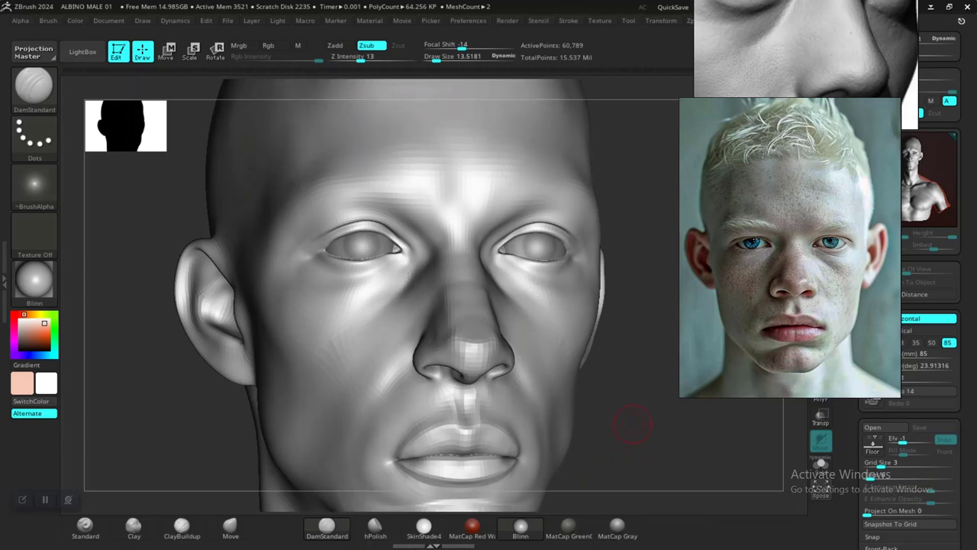
right_click_drag(647, 462, 641, 486)
key("space")
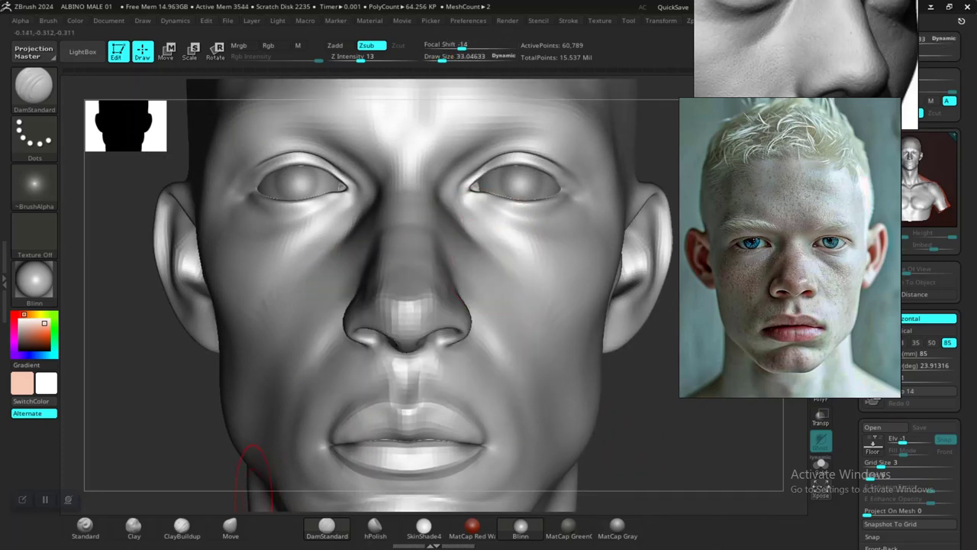
left_click(230, 525)
key("space")
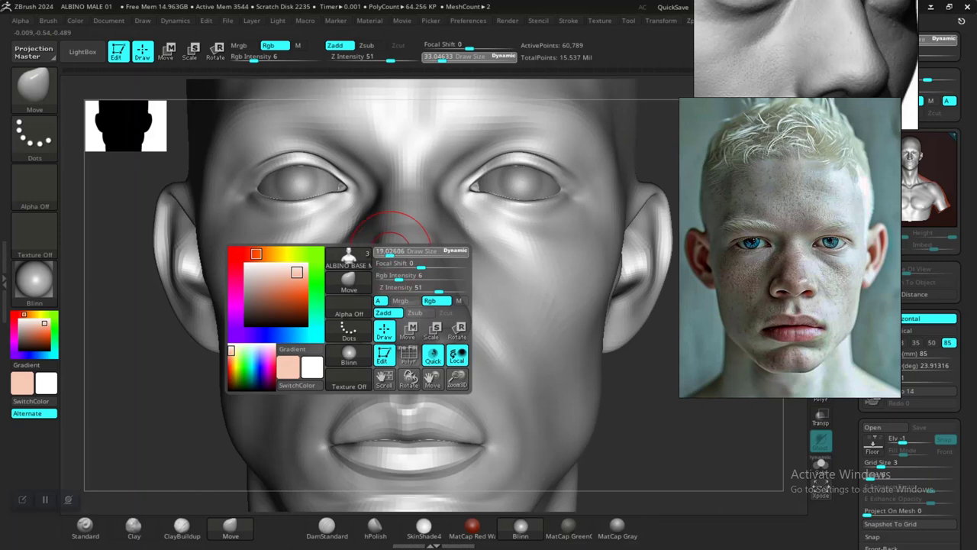
key("shift")
key("shift+d")
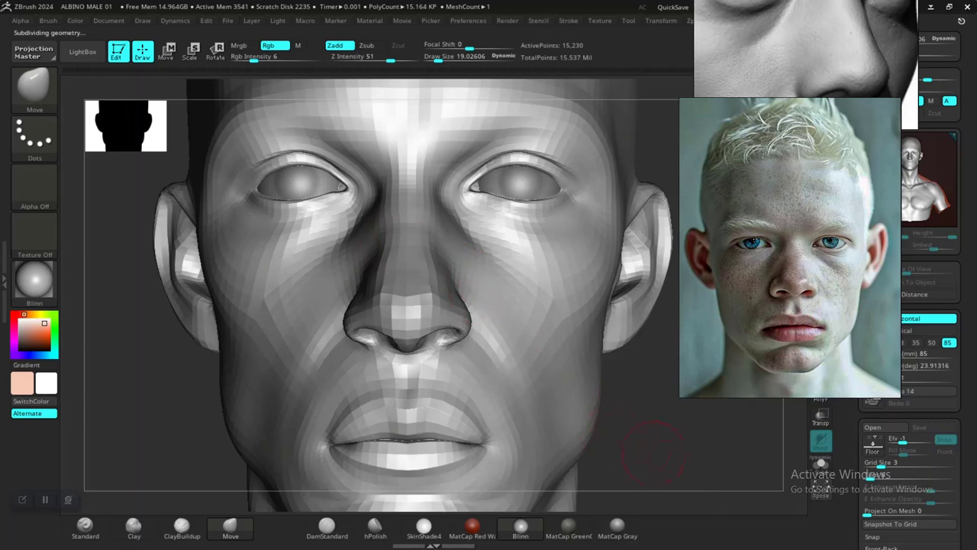
Examine the face's proportions against the portrait reference from the front and in three-quarter view
left_click_drag(644, 451, 558, 345, "alt")
scroll(603, 394, "up", 4)
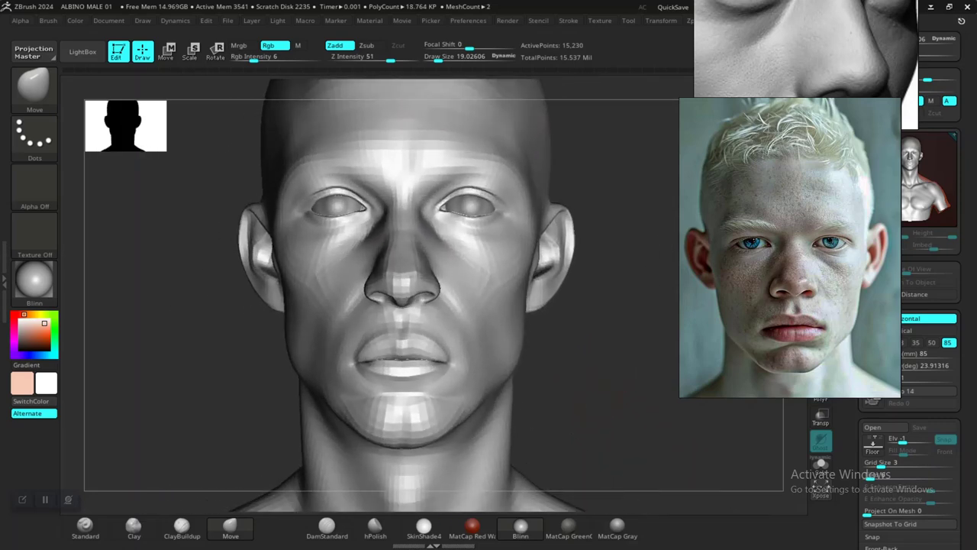
scroll(603, 393, "down", 1)
mouse_move(603, 393)
left_mouse_down()
mouse_move(535, 397)
mouse_move(603, 403)
left_mouse_up()
scroll(600, 390, "up", 3)
scroll(600, 390, "down", 1)
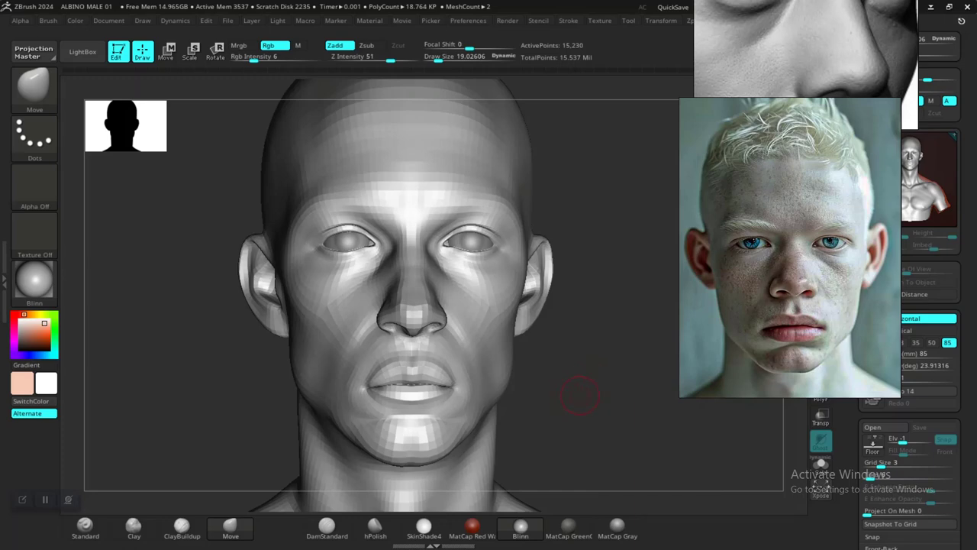
scroll(603, 420, "up", 4)
left_click_drag(637, 448, 624, 412)
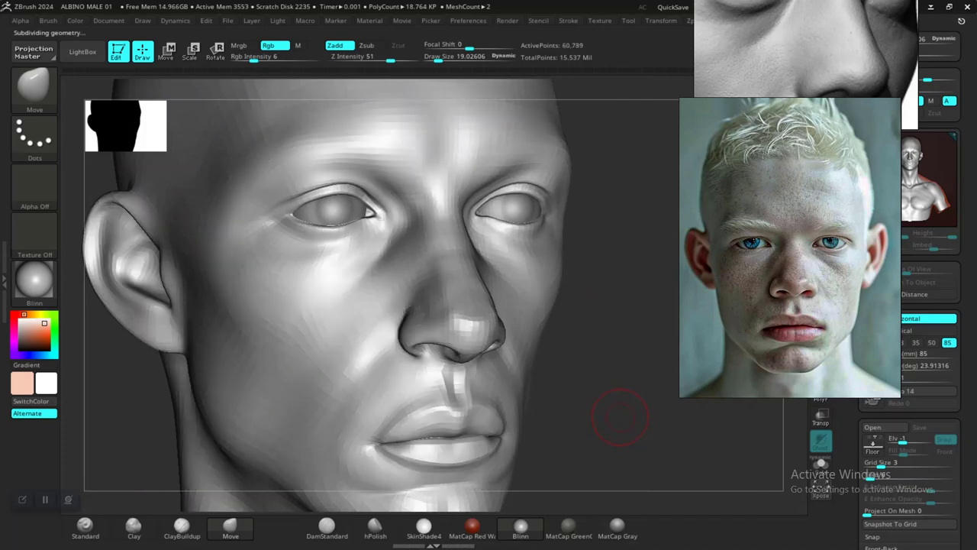
mouse_move(620, 417)
left_mouse_down()
mouse_move(655, 393)
mouse_move(714, 441)
mouse_move(622, 431)
left_mouse_up()
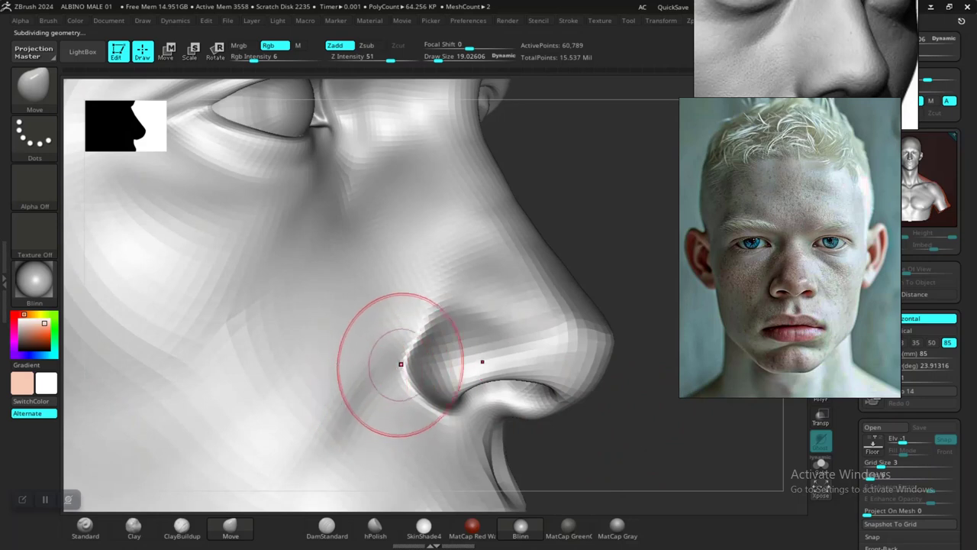
Shape the nasolabial fold running down from the nostril wing with the Move and DamStandard brushes
left_click_drag(398, 375, 360, 452)
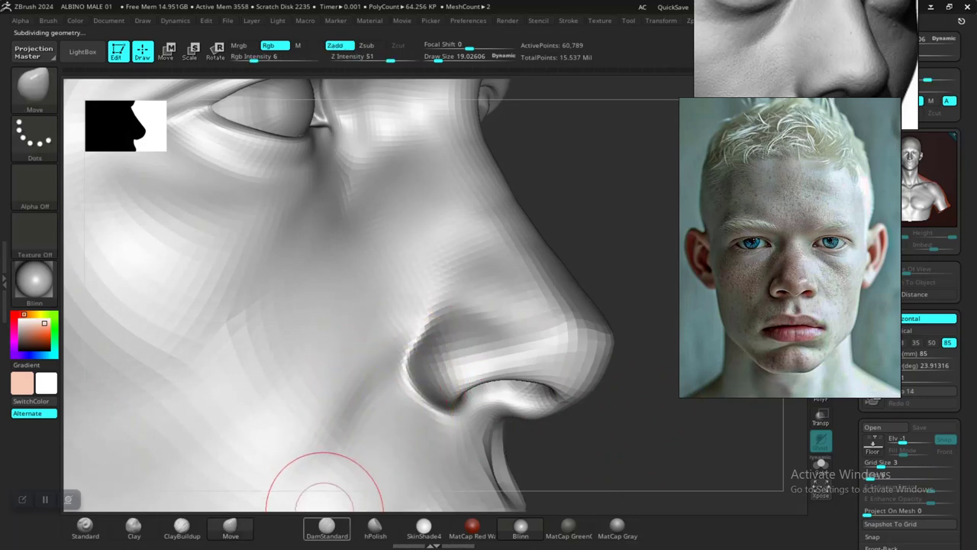
left_click(327, 525)
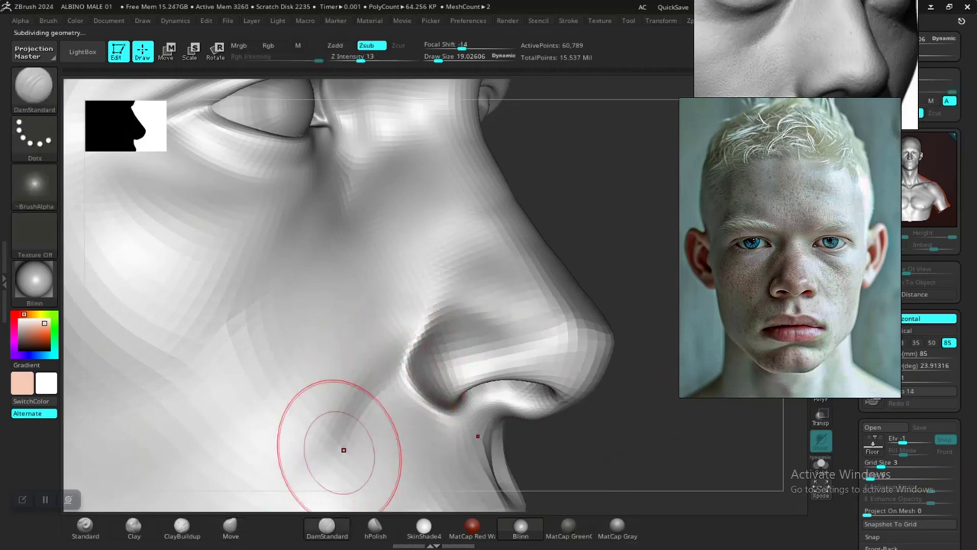
mouse_move(649, 416)
left_mouse_down()
mouse_move(688, 420)
mouse_move(596, 408)
mouse_move(649, 443)
mouse_move(591, 375)
left_mouse_up()
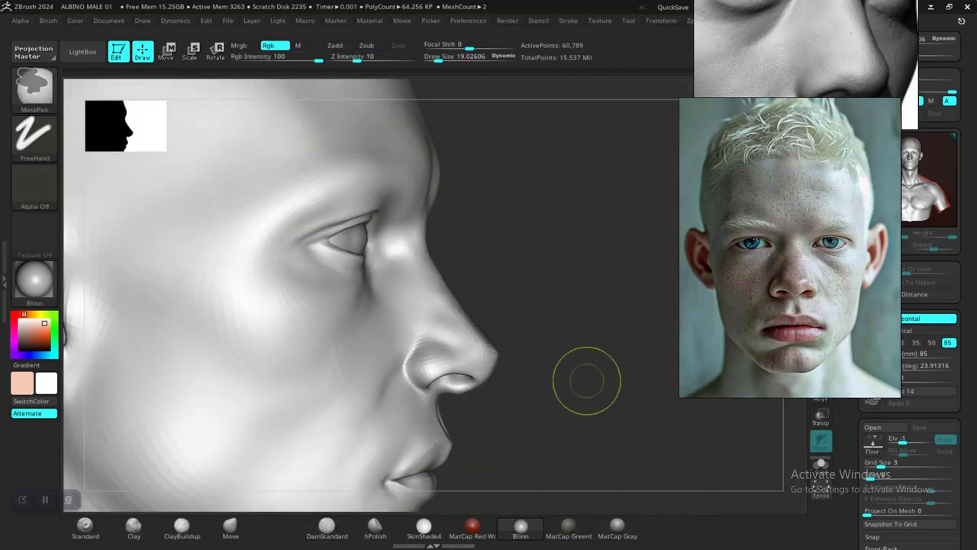
mouse_move(586, 381)
right_mouse_down("ctrl")
mouse_move(632, 447)
mouse_move(495, 422)
right_mouse_up("ctrl")
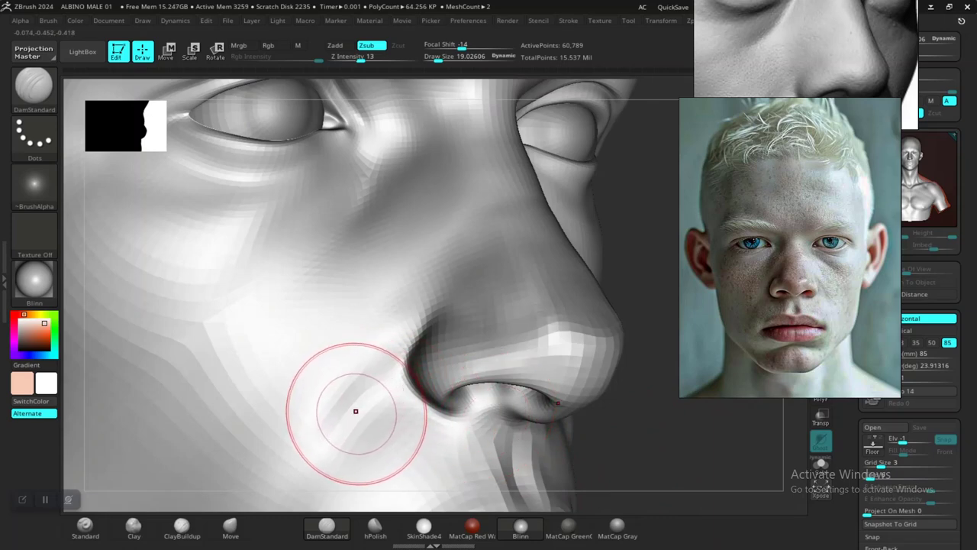
Sharpen the nasolabial crease beside the nostril with the Pinch brush at intensity 20
key("b")
key("p")
key("i")
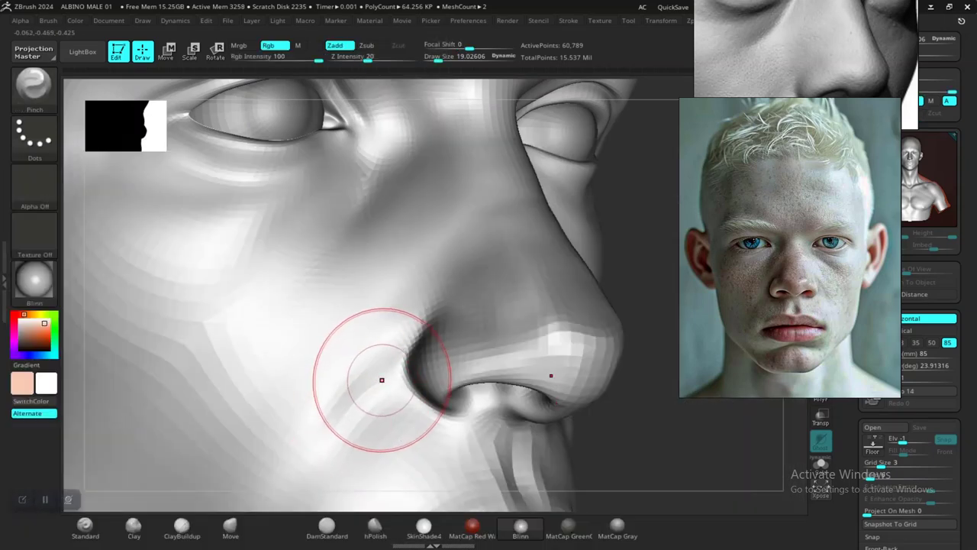
right_click_drag(637, 443, 653, 427)
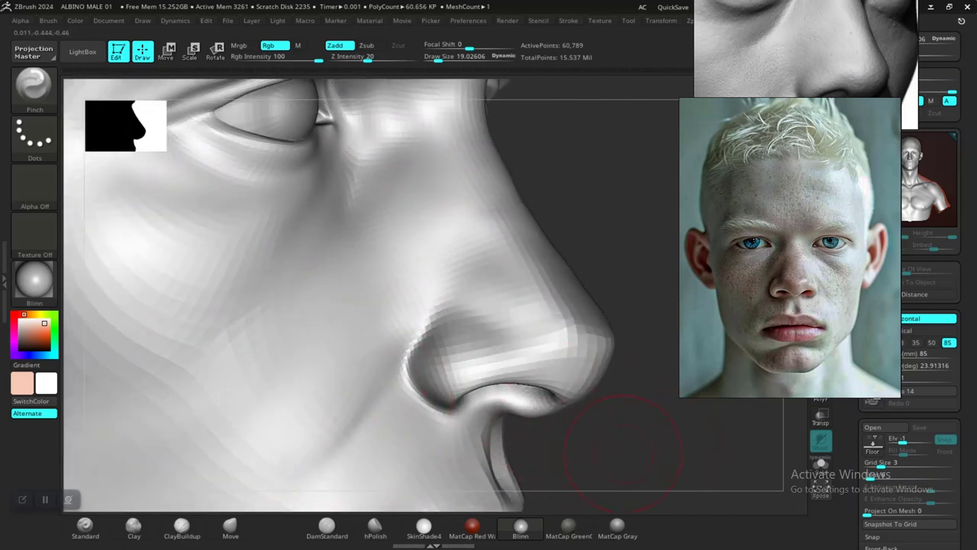
right_click_drag(623, 454, 557, 407, "ctrl")
right_click_drag(650, 450, 545, 459, "alt")
mouse_move(556, 406)
right_mouse_down()
mouse_move(590, 422)
mouse_move(607, 394)
mouse_move(600, 374)
right_mouse_up()
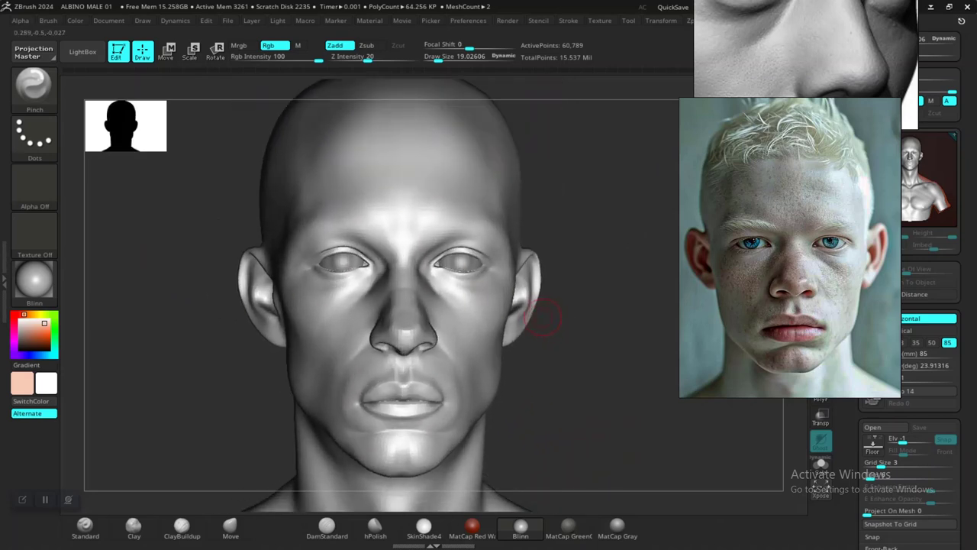
Undo the last stroke, then lower the head by one subdivision level and reselect the Pinch brush for the eye area
key("ctrl+z")
mouse_move(565, 340)
right_mouse_down("alt")
mouse_move(573, 427)
mouse_move(571, 388)
mouse_move(641, 397)
right_mouse_up("alt")
right_click_drag(210, 338, 229, 443, "alt")
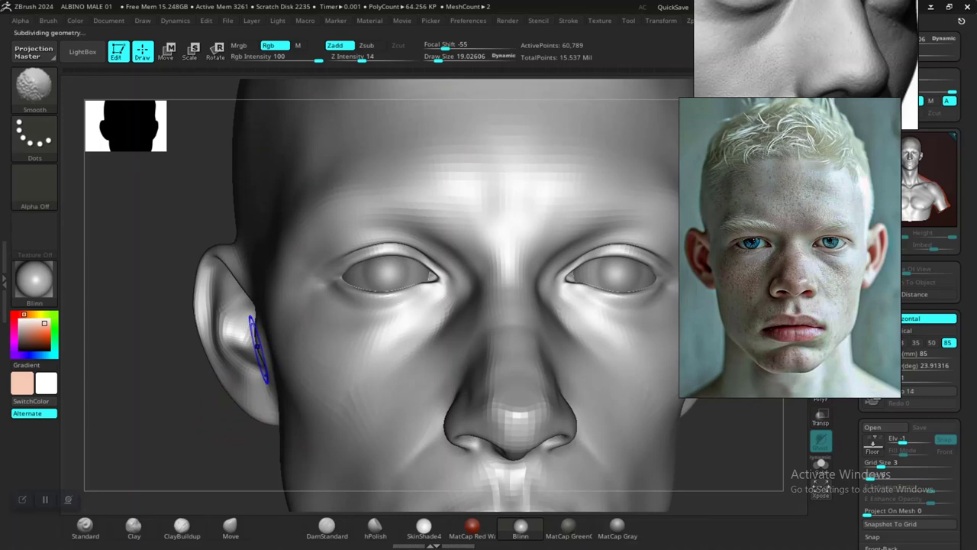
key("shift+d")
key("b")
key("p")
key("i")
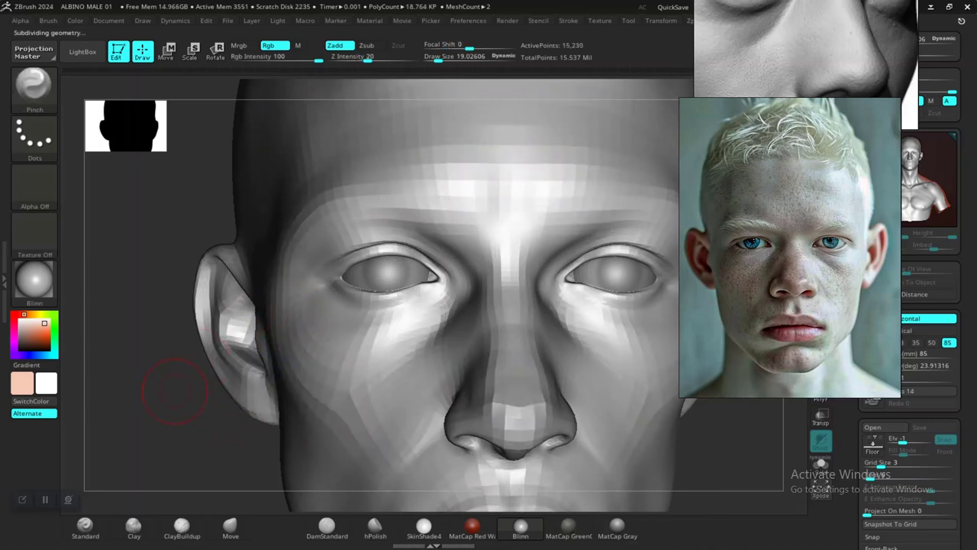
right_click_drag(175, 391, 266, 410, "alt")
right_click_drag(190, 298, 222, 427, "alt")
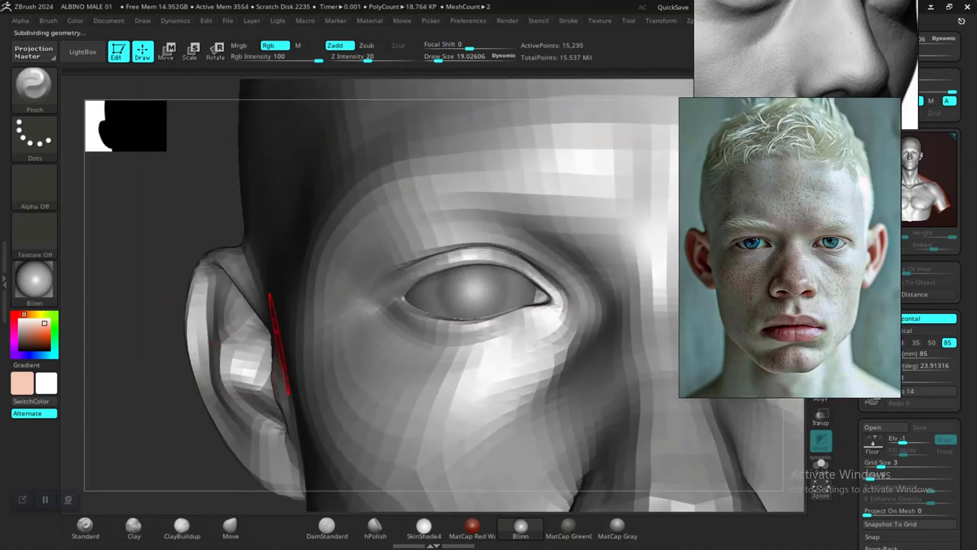
Enlarge the reference photo on the eye and examine the sculpted eyelids and brow from several angles
scroll(794, 285, "up", 5)
middle_click_drag(793, 285, 830, 305)
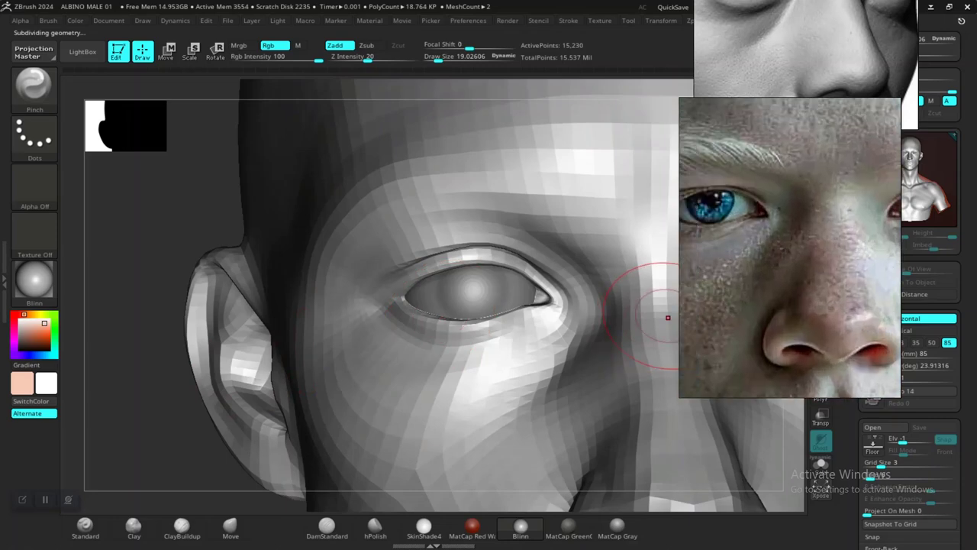
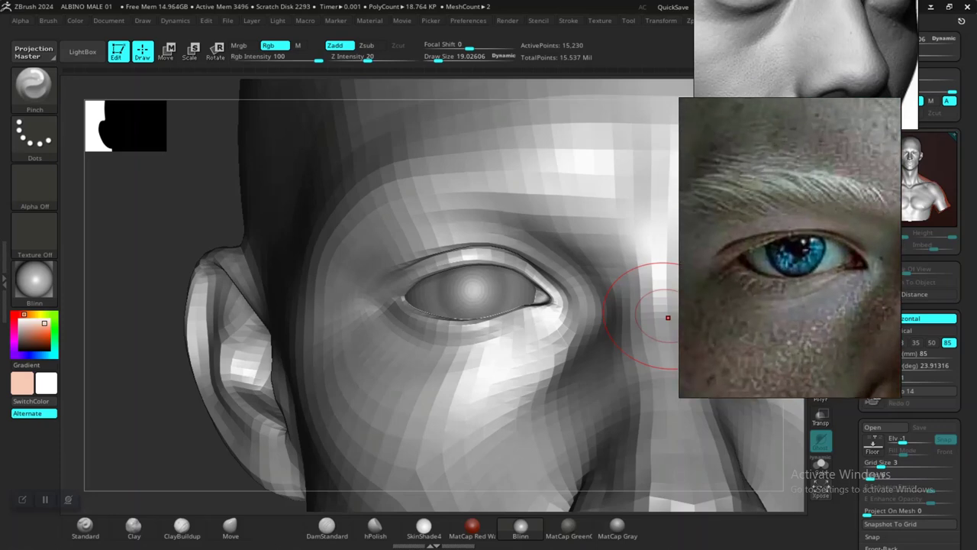
mouse_move(229, 327)
left_mouse_down()
mouse_move(175, 327)
mouse_move(146, 382)
mouse_move(147, 280)
left_mouse_up()
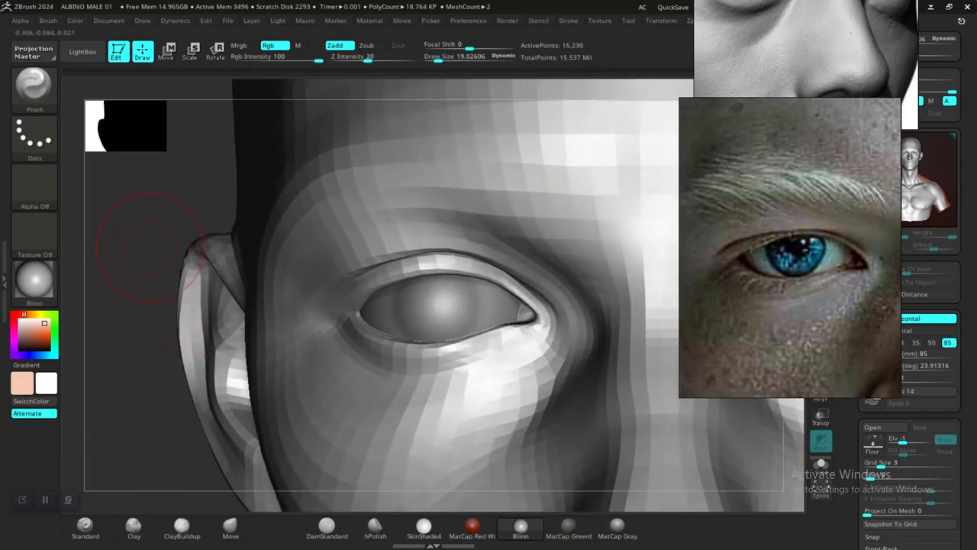
mouse_move(149, 246)
right_mouse_down()
mouse_move(138, 249)
mouse_move(157, 264)
mouse_move(161, 256)
right_mouse_up()
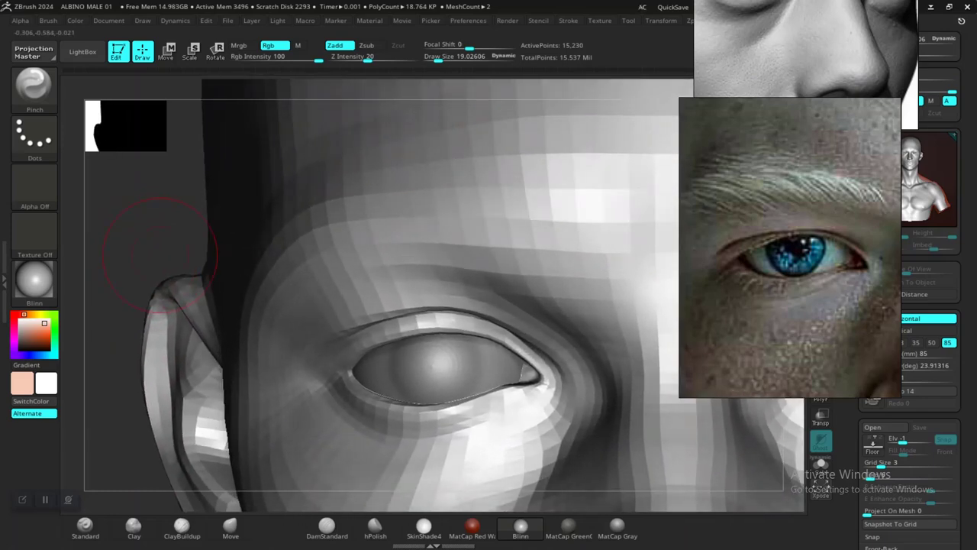
left_click_drag(160, 255, 170, 368)
right_click_drag(262, 204, 287, 183)
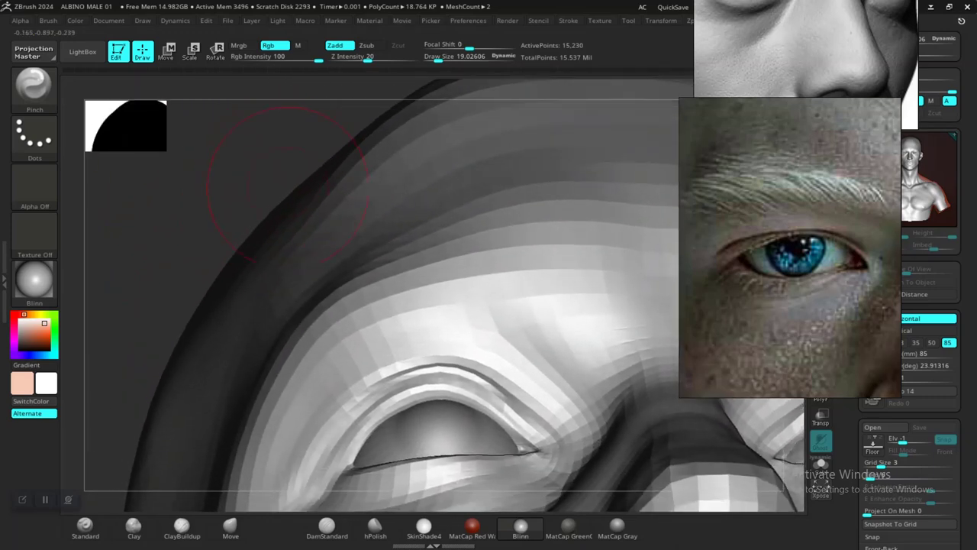
Choose the Move Topological brush for the eyelid and raise the head by one subdivision level
key("b")
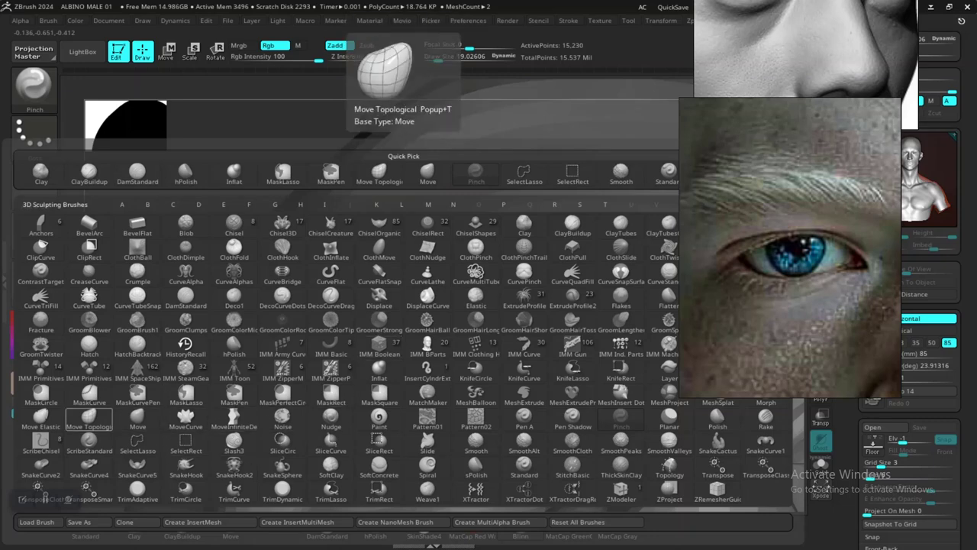
left_click(88, 420)
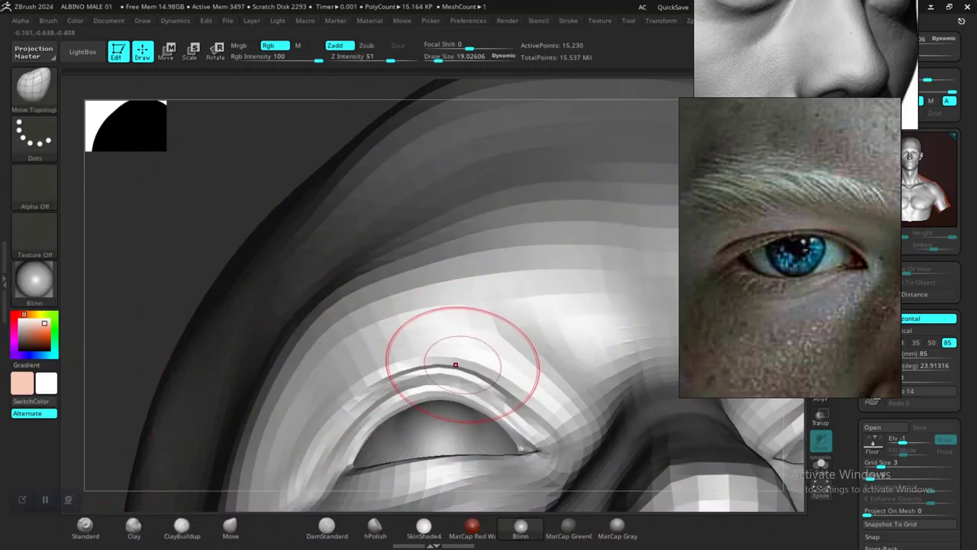
mouse_move(176, 301)
left_mouse_down()
mouse_move(252, 305)
mouse_move(238, 307)
mouse_move(210, 384)
mouse_move(210, 336)
mouse_move(157, 308)
mouse_move(163, 283)
mouse_move(173, 287)
left_mouse_up()
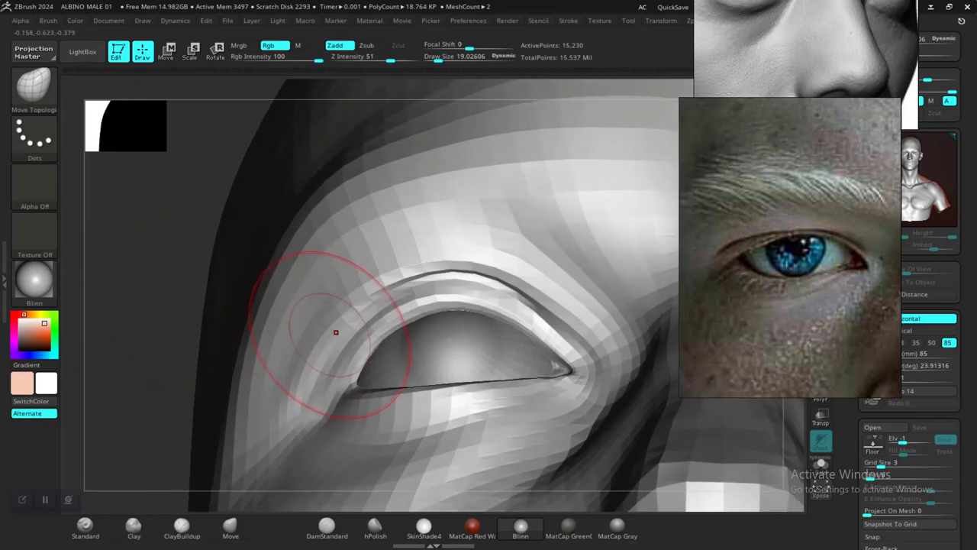
key("d")
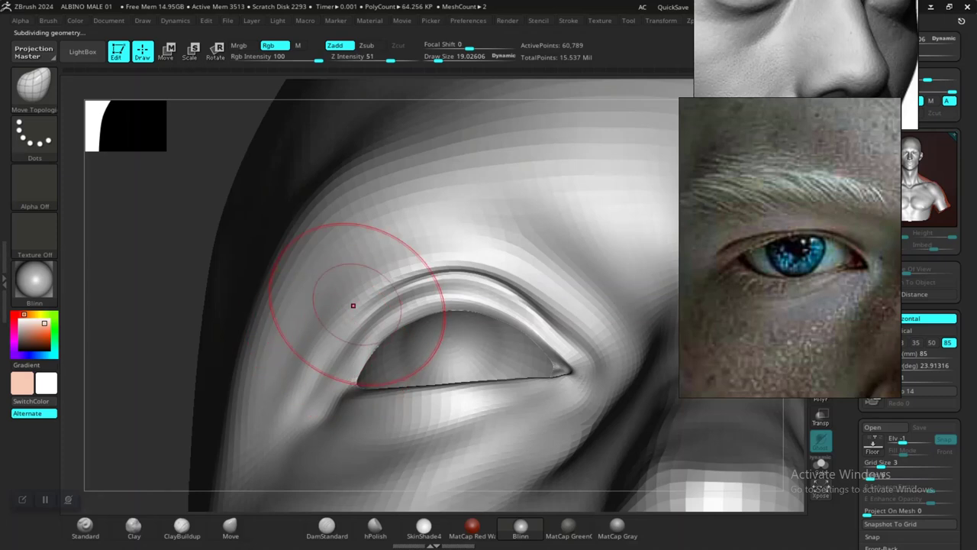
Mask the eyelid rim and the area below the eye with the MaskLasso brush, stopping at the upper lid crease
key("ctrl")
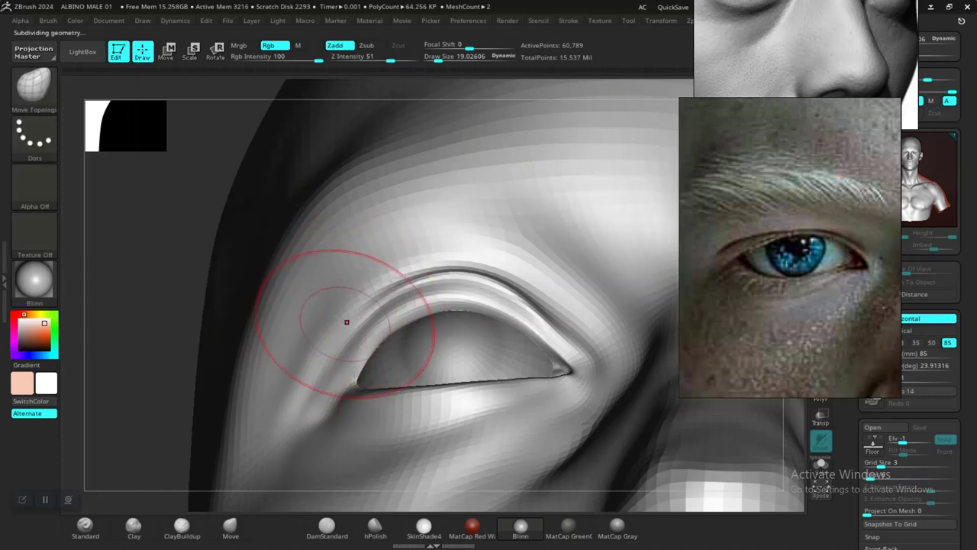
key("ctrl")
key("ctrl+b")
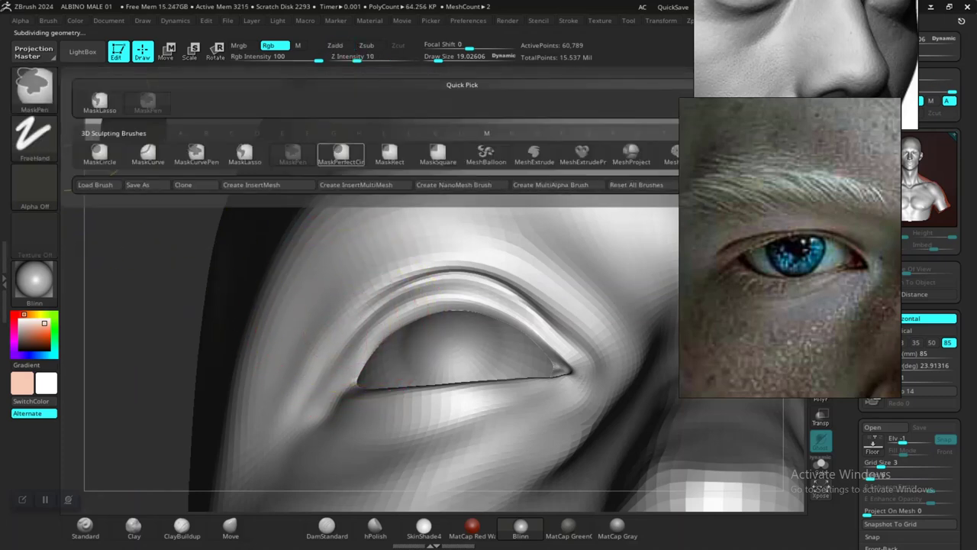
left_click(244, 153)
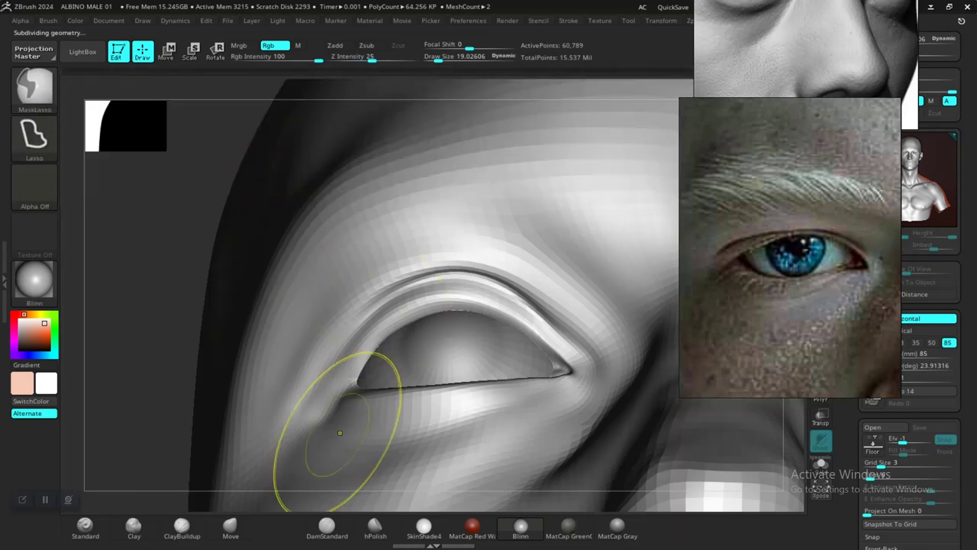
mouse_move(145, 422)
left_mouse_down("ctrl")
mouse_move(168, 510)
mouse_move(390, 501)
mouse_move(573, 459)
mouse_move(615, 408)
mouse_move(603, 371)
mouse_move(517, 301)
mouse_move(450, 281)
left_mouse_up("ctrl")
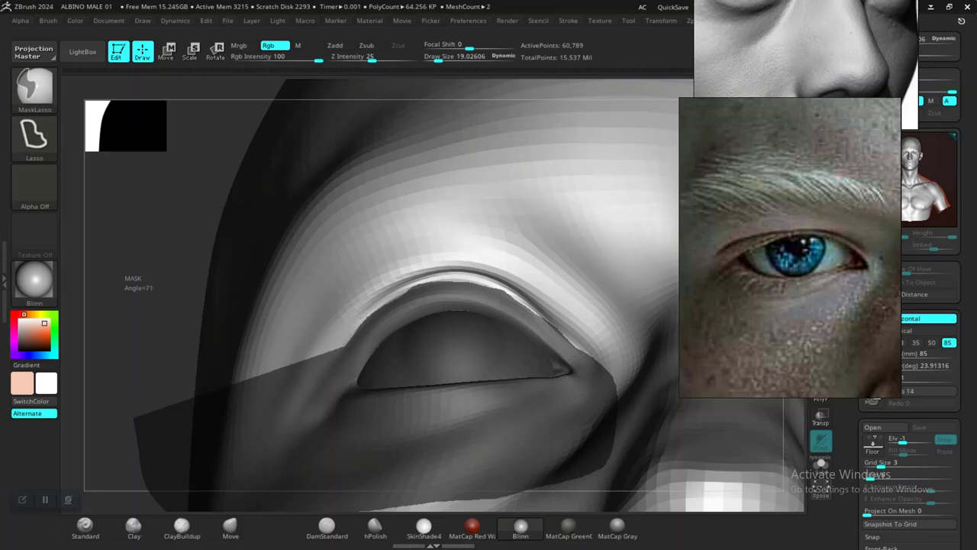
left_click_drag(330, 363, 260, 477, "ctrl")
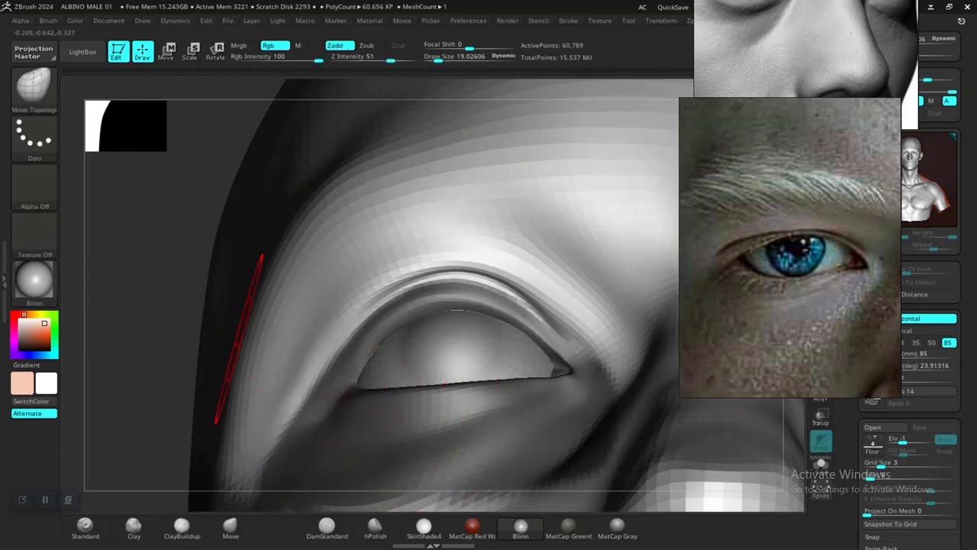
mouse_move(136, 357)
left_mouse_down("alt")
mouse_move(142, 321)
mouse_move(146, 363)
left_mouse_up("alt")
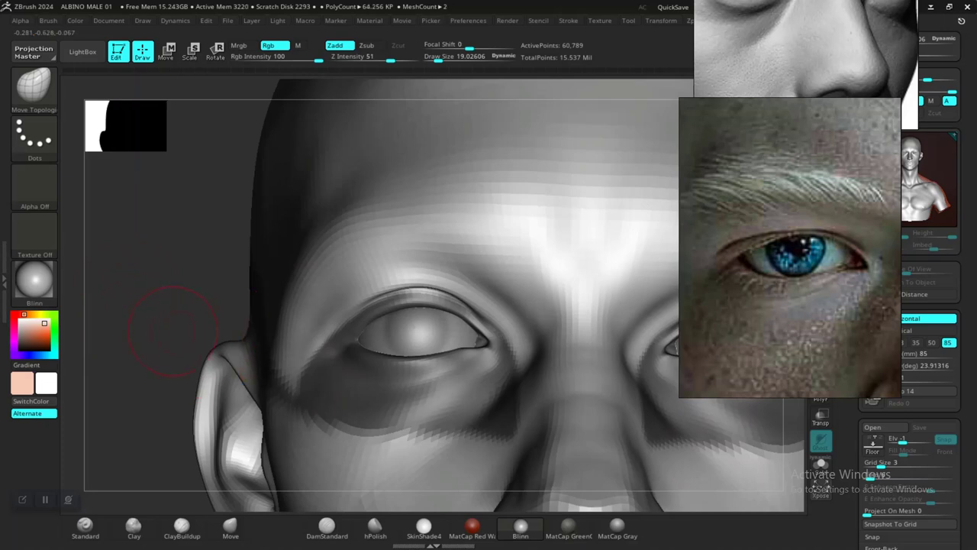
left_click_drag(172, 332, 162, 290, "alt")
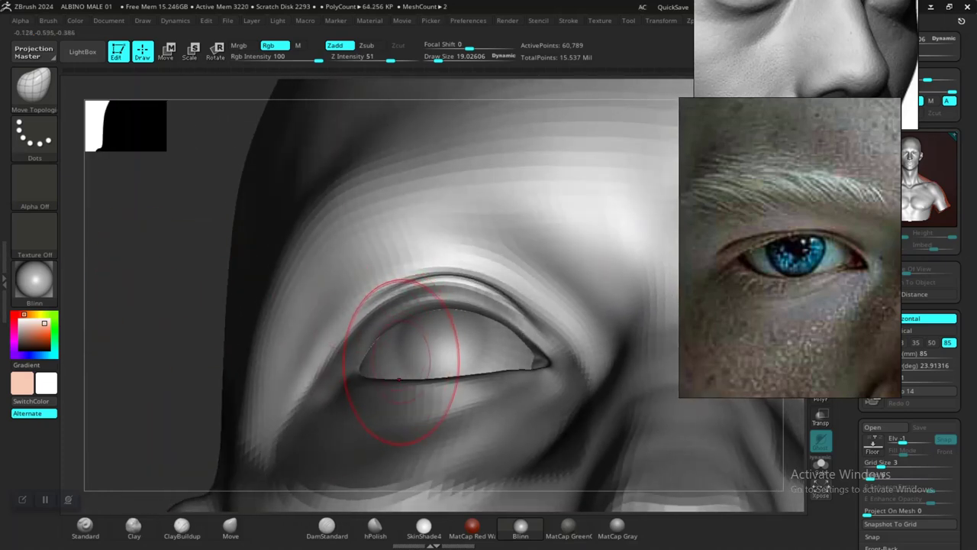
Clear the stray mask across the side and back of the head, keeping only the eye area masked
left_click_drag(181, 352, 479, 293, "alt")
key("f")
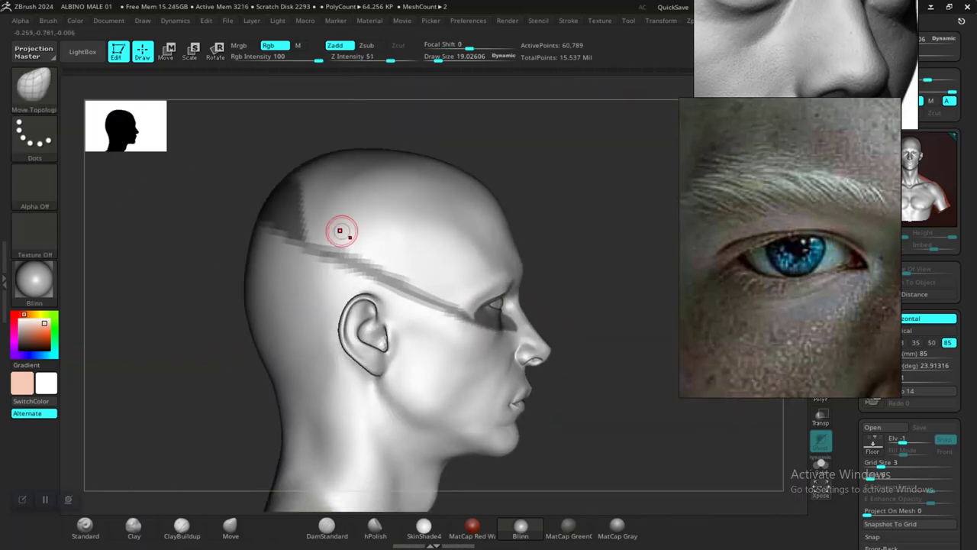
mouse_move(259, 138)
left_mouse_down("ctrl")
mouse_move(189, 297)
mouse_move(346, 429)
mouse_move(439, 312)
mouse_move(472, 305)
left_mouse_up("ctrl")
left_click_drag(596, 306, 513, 279)
left_click_drag(329, 270, 343, 410, "alt")
mouse_move(256, 282)
left_mouse_down("alt")
mouse_move(236, 302)
mouse_move(189, 286)
mouse_move(243, 348)
left_mouse_up("alt")
Turn the masked eyelid area into its own polygroup, undoing the first grouping and checking the mask from the side before regrouping
key("shift+f")
key("ctrl+w")
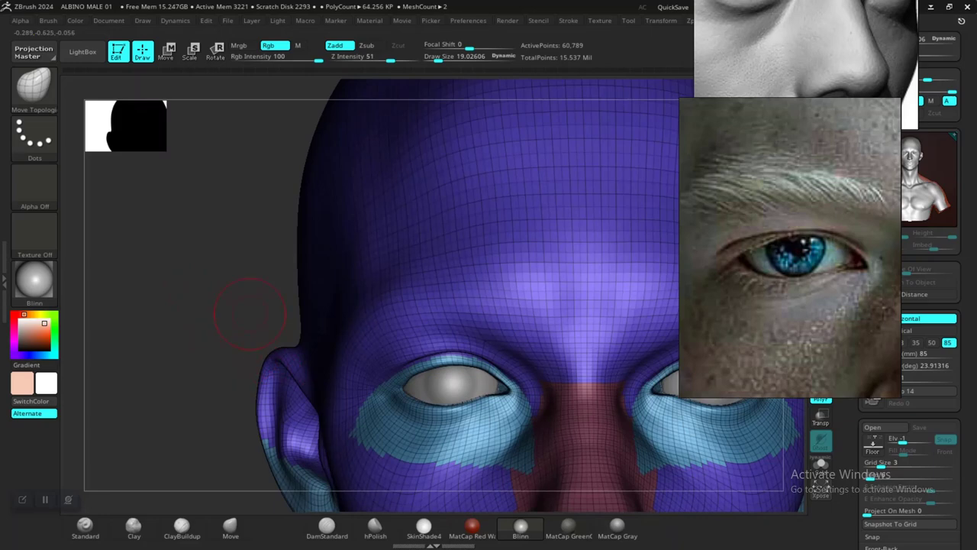
key("ctrl+z")
left_click_drag(204, 294, 199, 229, "alt")
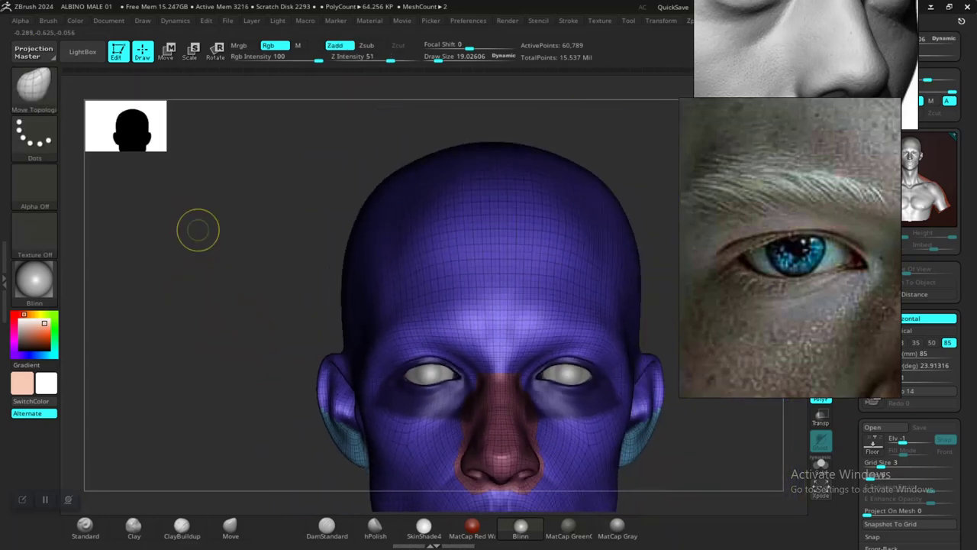
left_click_drag(211, 285, 439, 309)
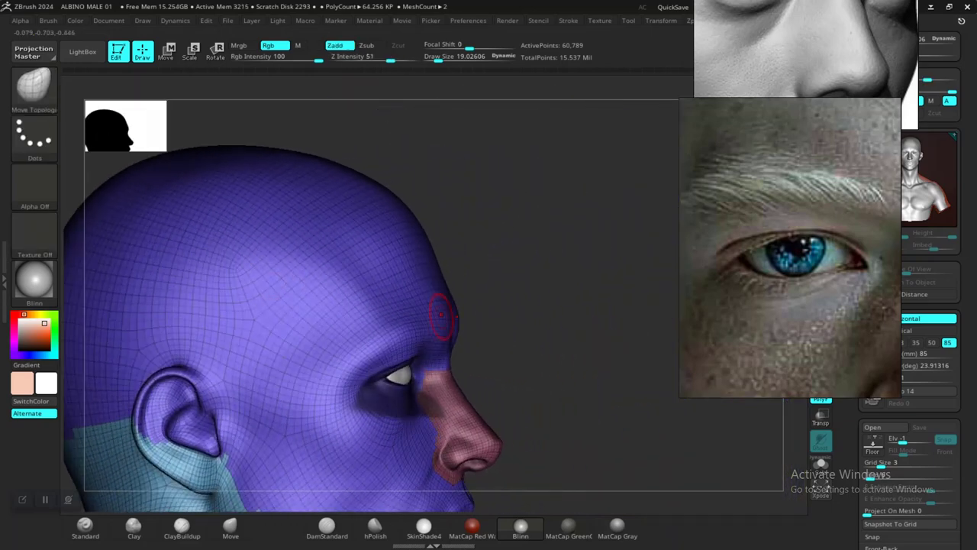
left_click_drag(562, 320, 460, 331)
key("ctrl+w")
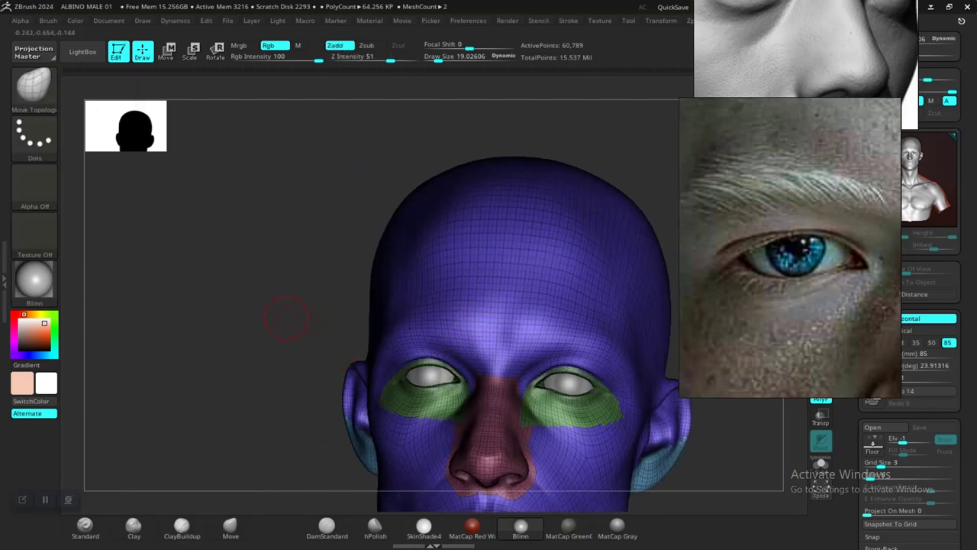
Mask the isolated eyelid polygroup, then show the whole head again and blur the mask edge
mouse_move(283, 316)
left_mouse_down("alt")
mouse_move(288, 310)
mouse_move(336, 397)
left_mouse_up("alt")
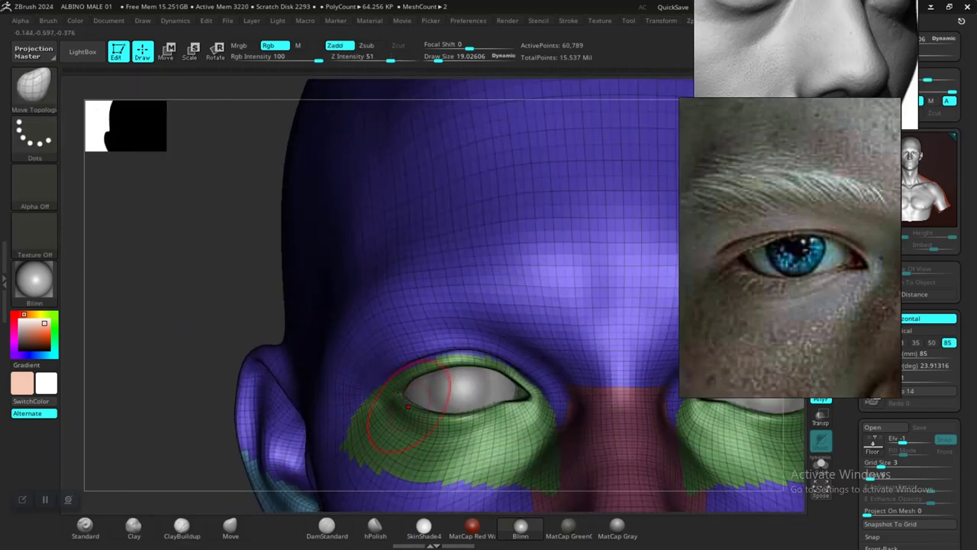
key("shift+f")
left_click(422, 427, "ctrl+shift")
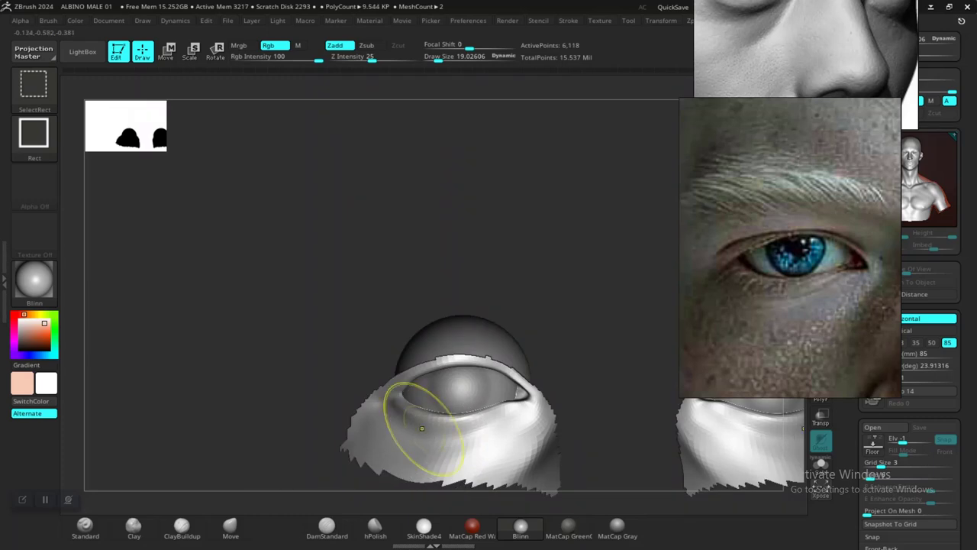
left_click_drag(301, 338, 297, 313)
left_click(297, 313, "ctrl")
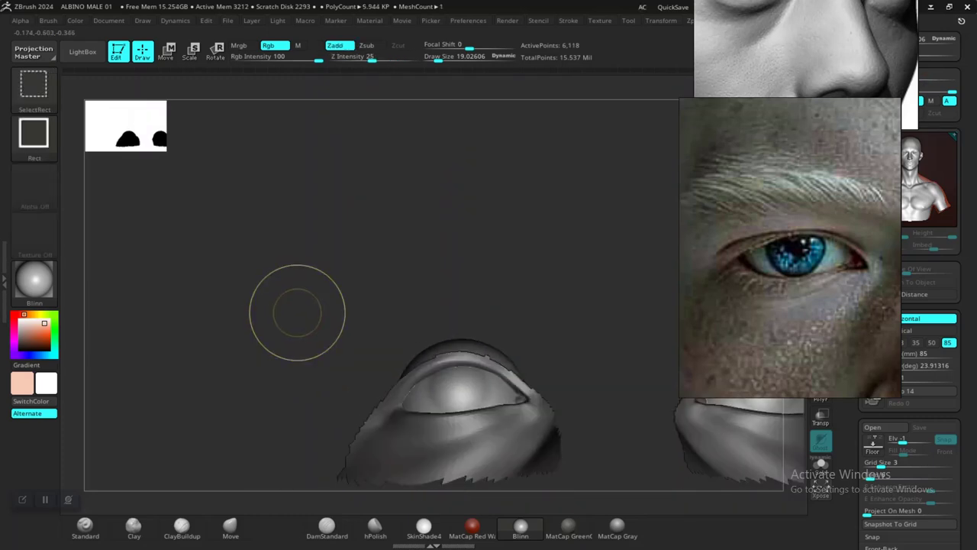
left_click(297, 312, "ctrl+shift")
left_click(408, 314, "ctrl")
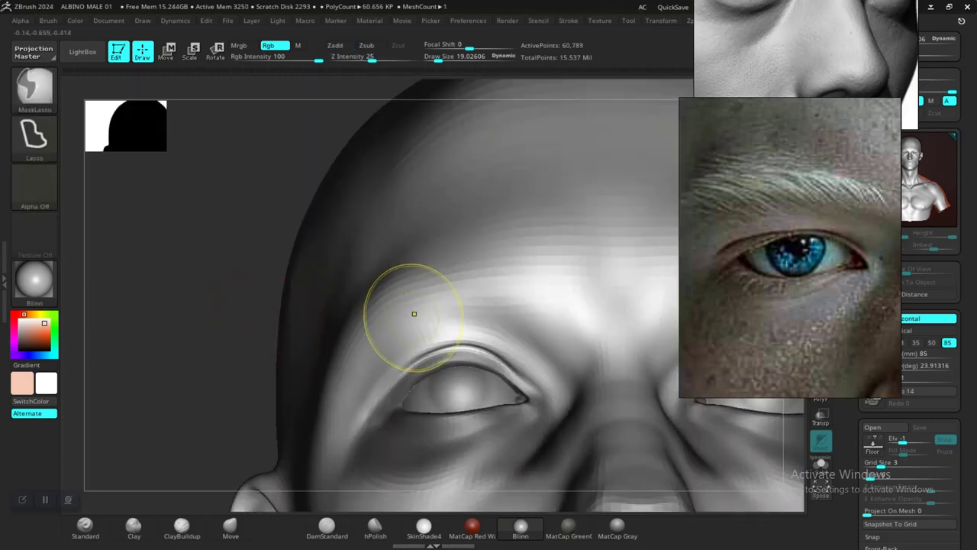
left_click(415, 314, "ctrl")
Pull the upper eyelid fold down closer to the masked lid rim with the Move brush
left_click_drag(229, 331, 236, 272, "alt")
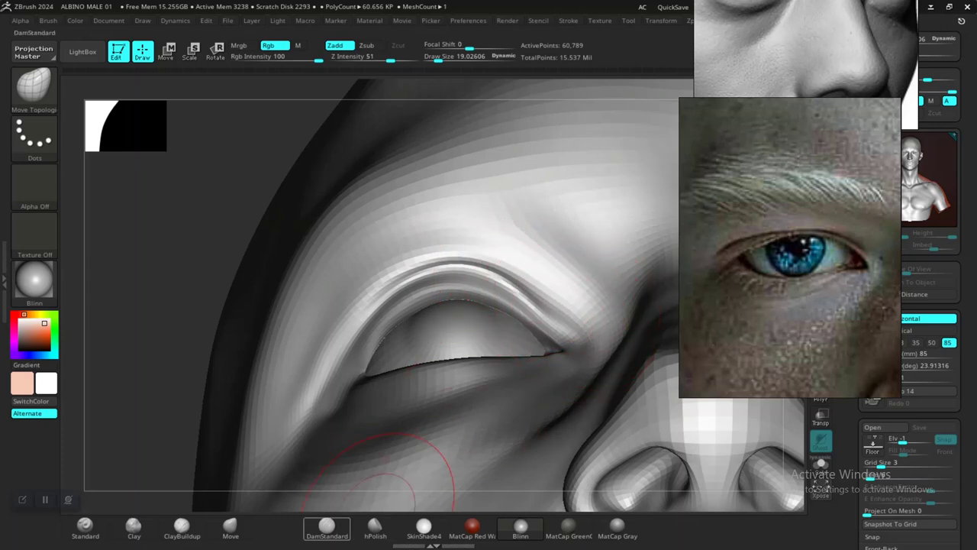
left_click(327, 527)
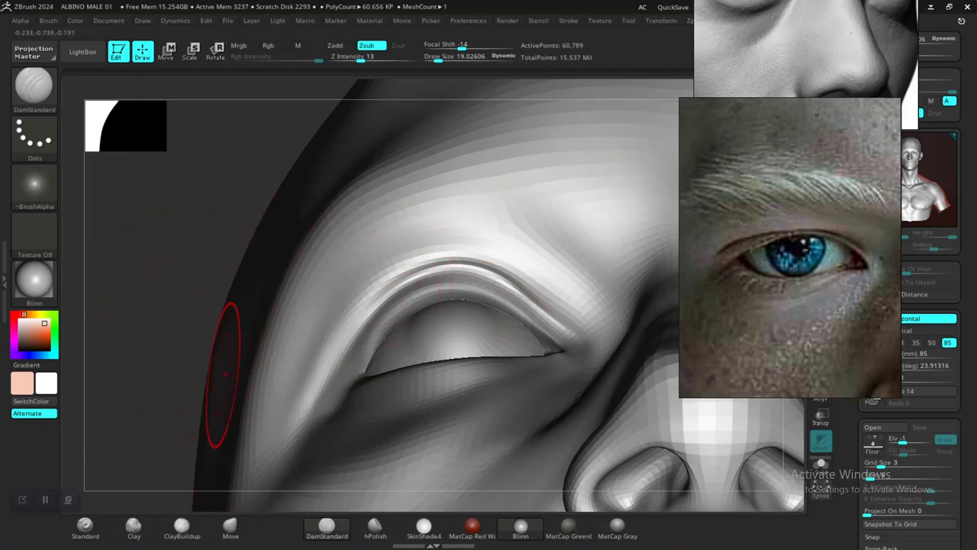
left_click(230, 527)
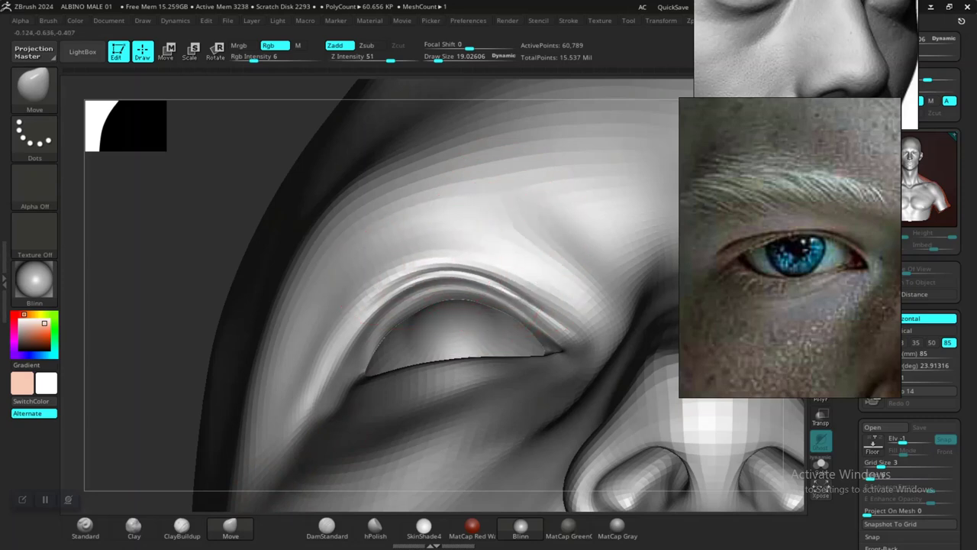
key("ctrl")
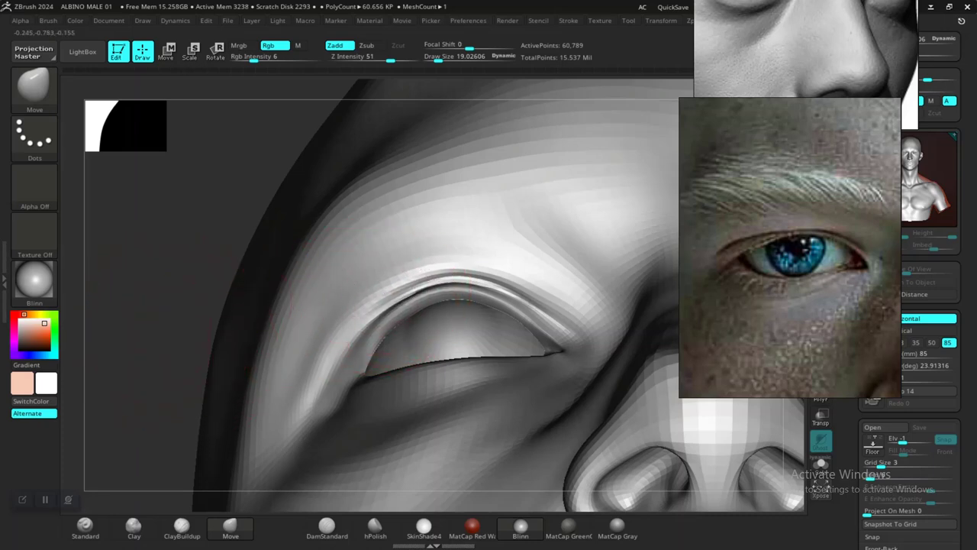
mouse_move(183, 290)
left_mouse_down()
mouse_move(225, 243)
mouse_move(229, 299)
mouse_move(321, 299)
mouse_move(336, 353)
mouse_move(325, 372)
mouse_move(344, 359)
mouse_move(252, 328)
mouse_move(208, 275)
mouse_move(183, 301)
left_mouse_up()
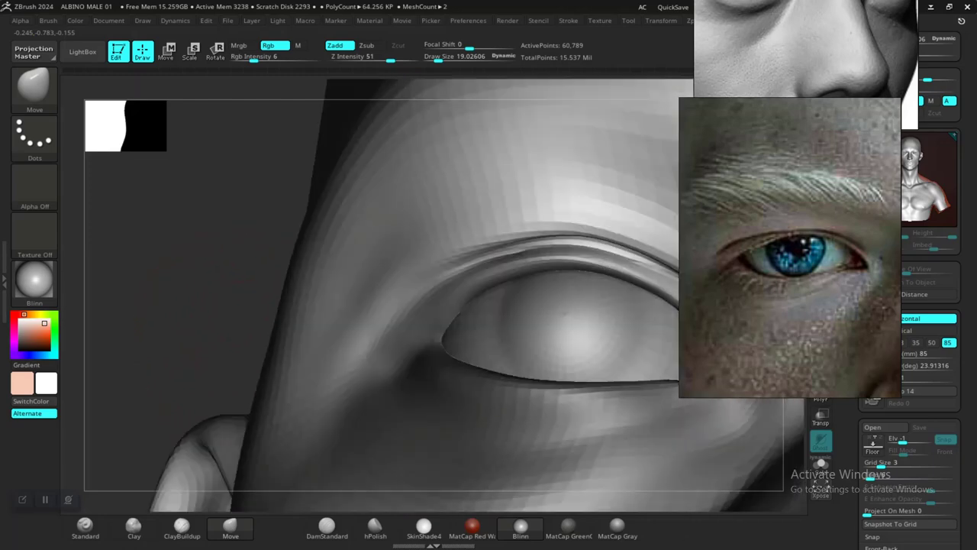
left_click_drag(172, 254, 255, 311)
mouse_move(120, 303)
left_mouse_down("alt")
mouse_move(119, 252)
mouse_move(92, 184)
mouse_move(95, 210)
mouse_move(175, 292)
mouse_move(190, 347)
mouse_move(210, 328)
mouse_move(196, 323)
left_mouse_up("alt")
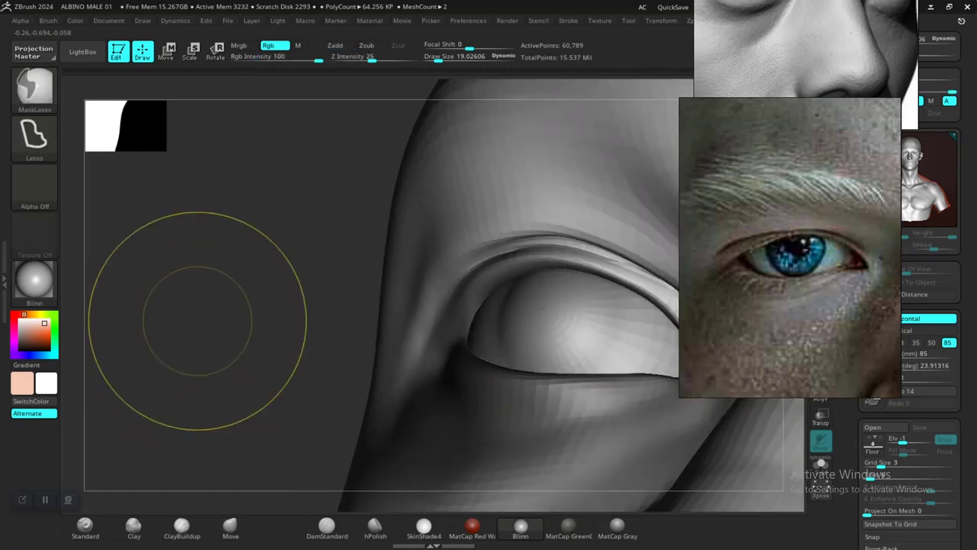
Reduce the draw size to about 3 and smooth the area around the outer corner of the eye
key("ctrl")
key("ctrl")
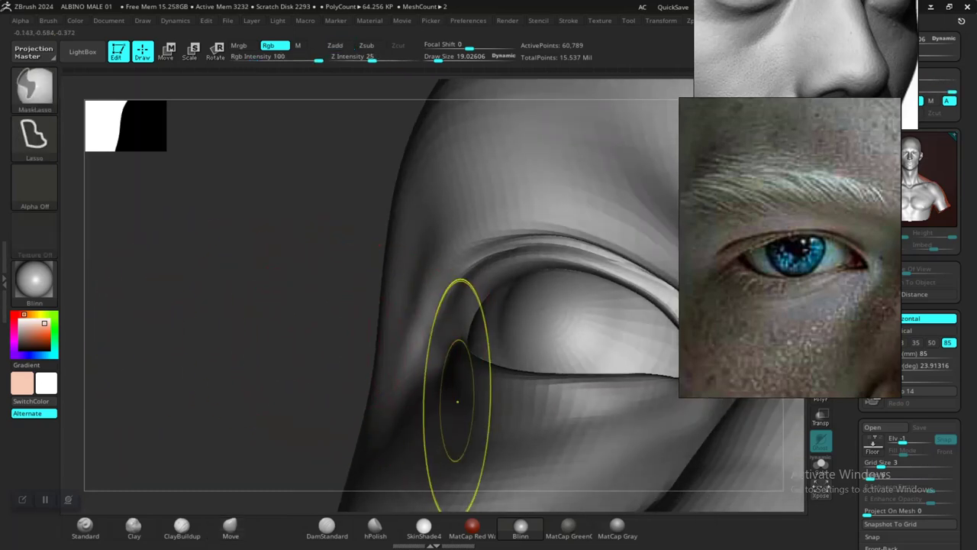
left_click_drag(261, 292, 258, 366)
key("space")
left_click(298, 299)
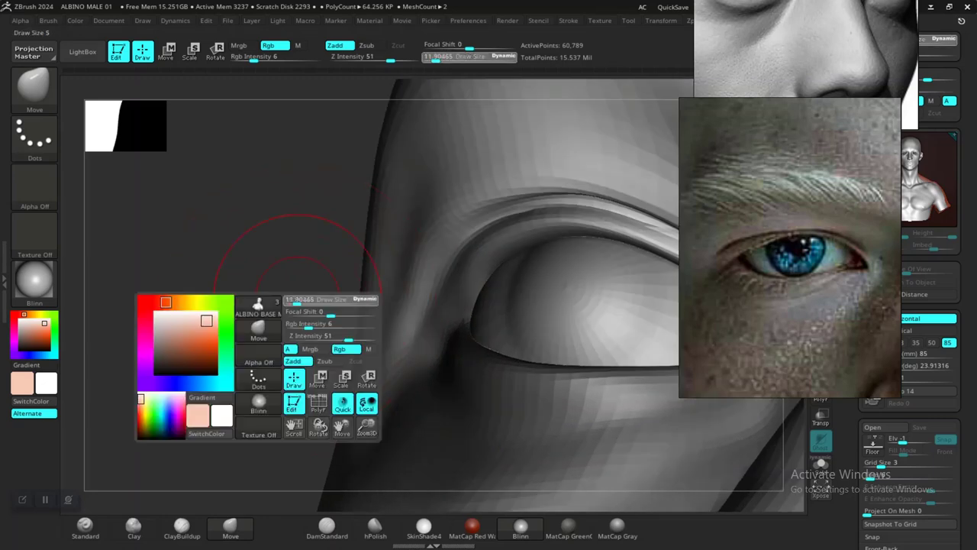
key("shift")
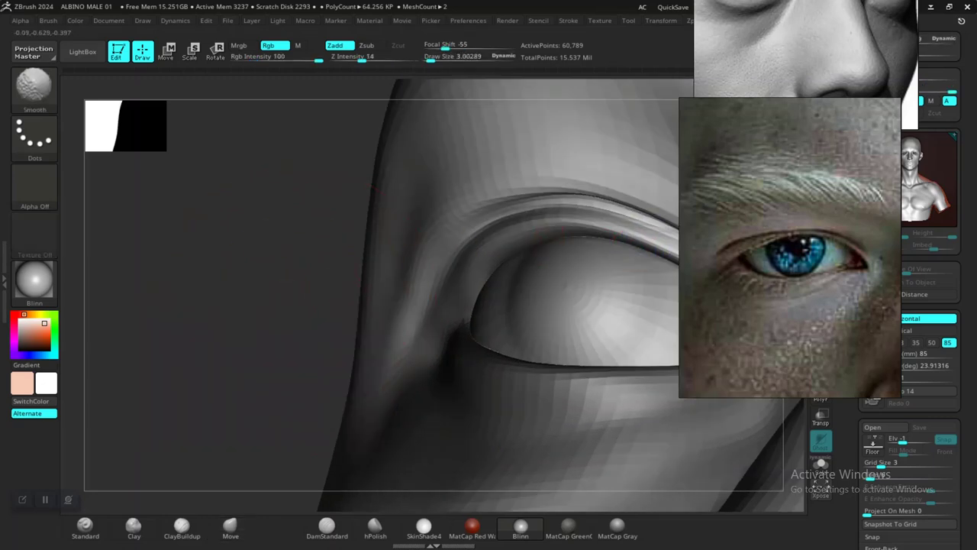
left_click_drag(329, 292, 236, 313, "alt")
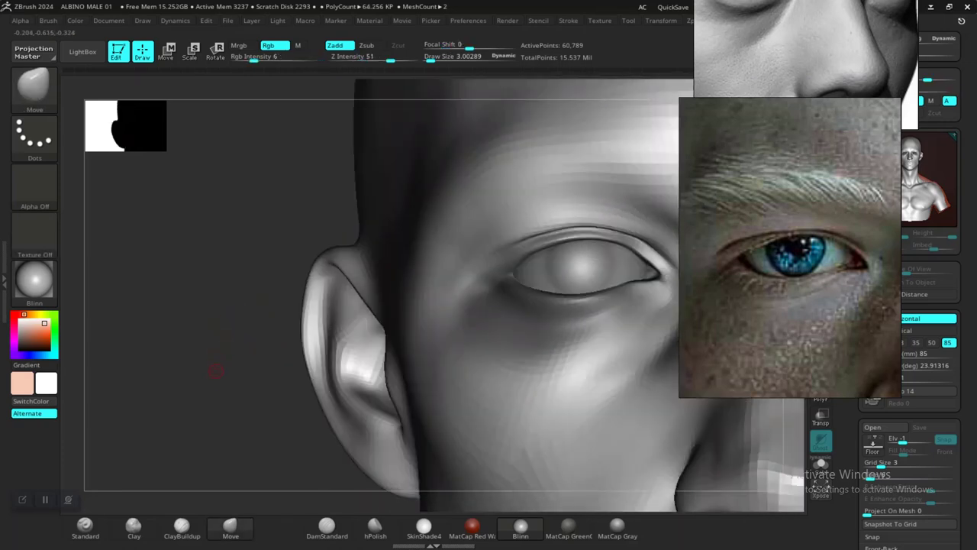
mouse_move(211, 371)
left_mouse_down("alt")
mouse_move(187, 313)
mouse_move(99, 335)
mouse_move(312, 349)
left_mouse_up("alt")
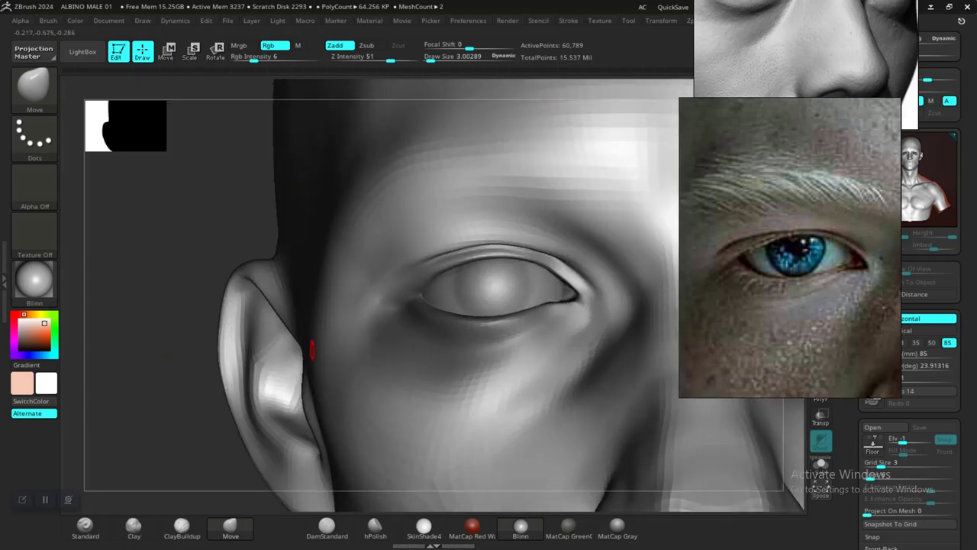
Mask the eyelid polygroup again with the rest of the head visible and blur the mask edge
key("ctrl")
left_click(464, 326, "ctrl+shift")
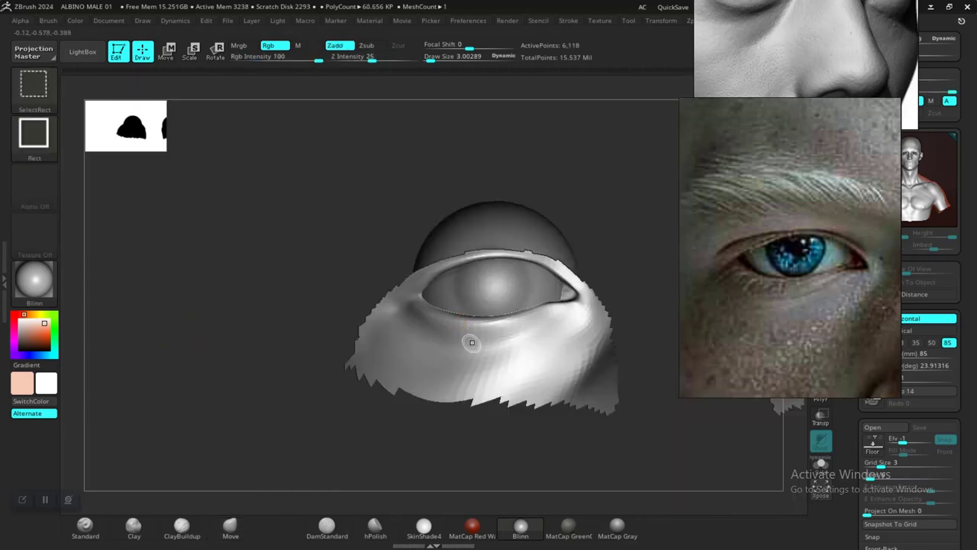
left_click(273, 300, "ctrl+shift")
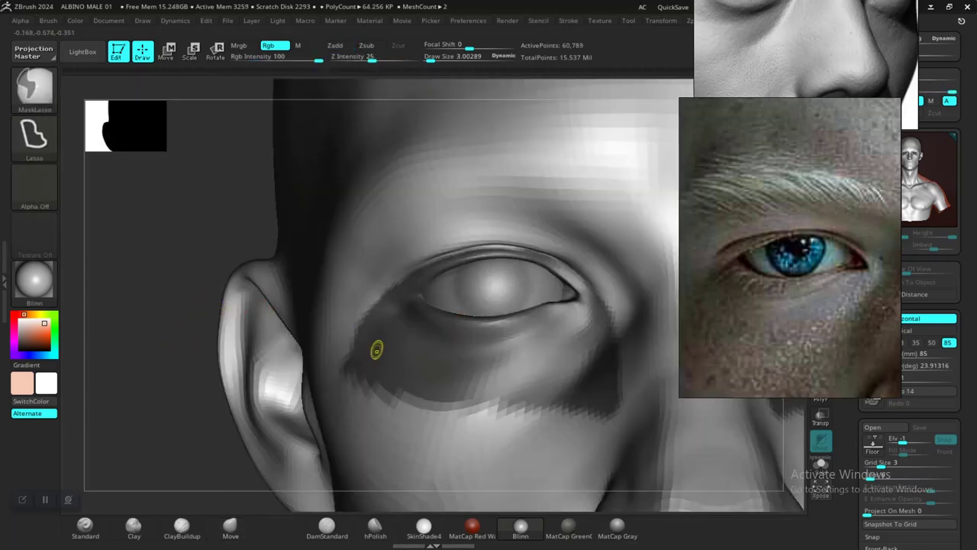
left_click(415, 351, "ctrl")
left_click(415, 350, "ctrl")
left_click_drag(232, 312, 206, 252, "alt")
left_click_drag(194, 391, 262, 417, "alt")
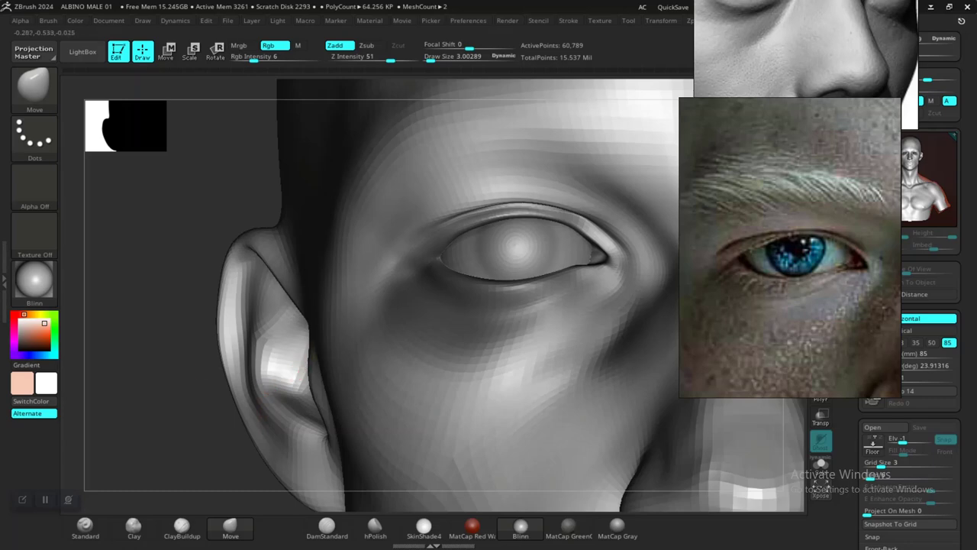
Adjust the outer part of the upper eyelid with the Move brush at size 8, and ready the Standard brush at size 17
mouse_move(148, 403)
left_mouse_down()
mouse_move(256, 389)
mouse_move(200, 386)
mouse_move(89, 342)
mouse_move(177, 375)
left_mouse_up()
key("space")
mouse_move(479, 228)
left_mouse_down()
mouse_move(494, 229)
mouse_move(484, 229)
left_mouse_up()
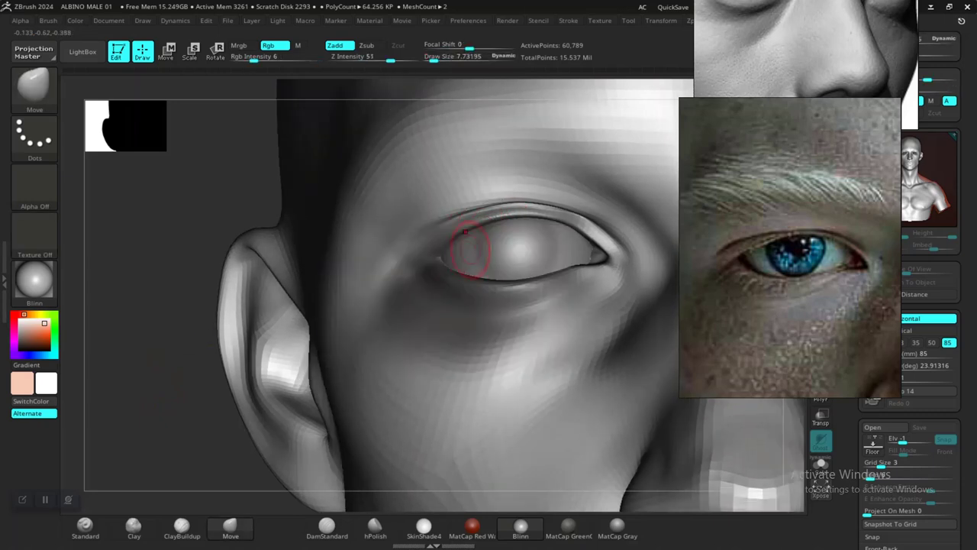
left_click(85, 526)
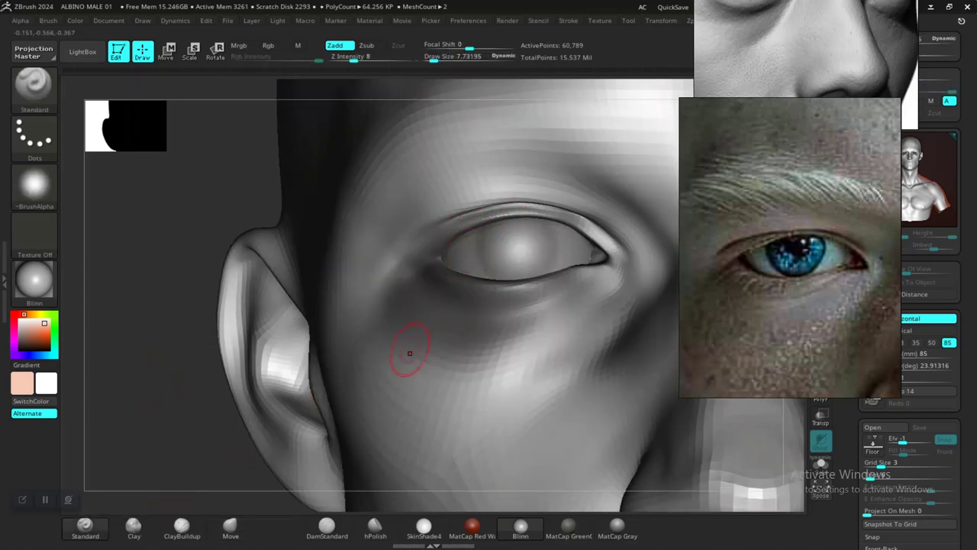
key("space")
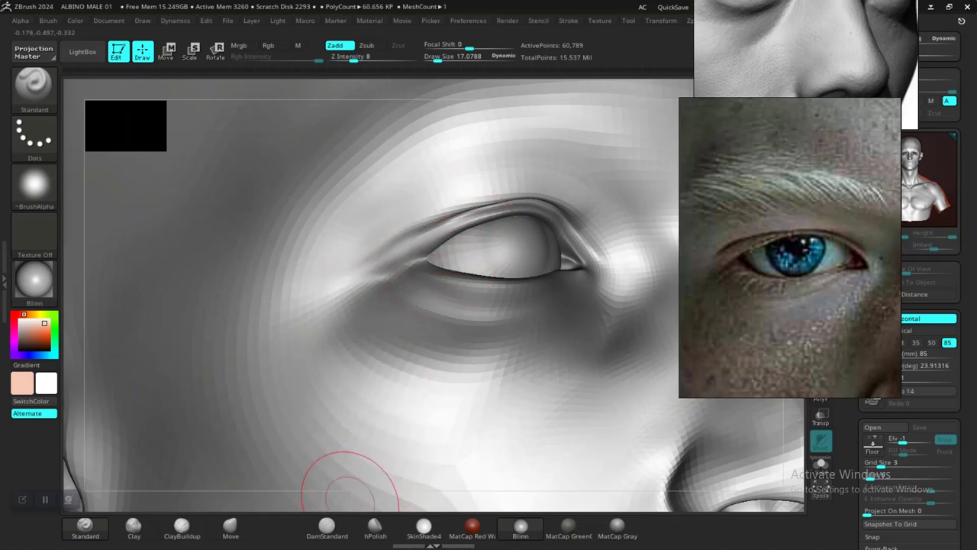
Switch to the DamStandard brush and examine the eye area from the front against the reference
left_click(327, 526)
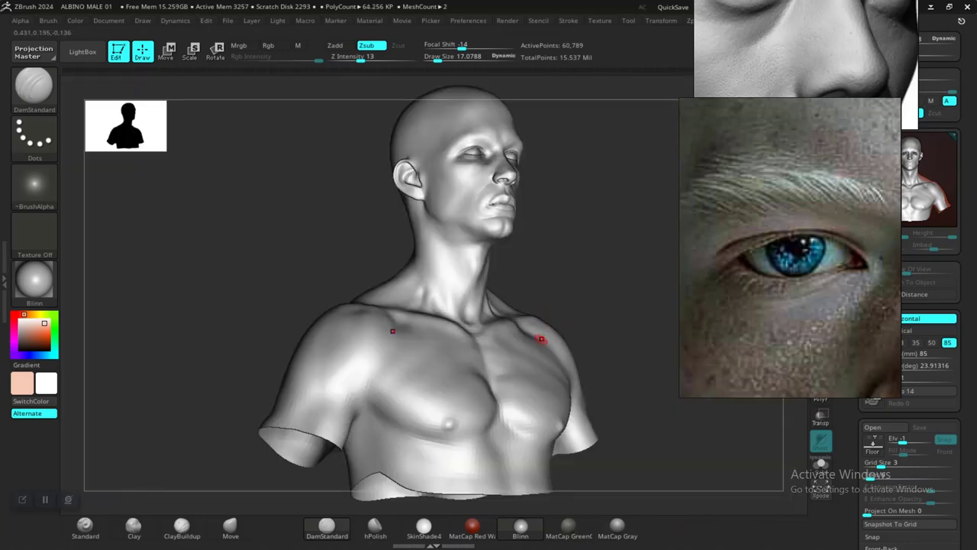
key("f")
left_click_drag(345, 236, 252, 293, "alt")
right_click_drag(252, 293, 164, 293)
right_click_drag(193, 342, 194, 306, "ctrl")
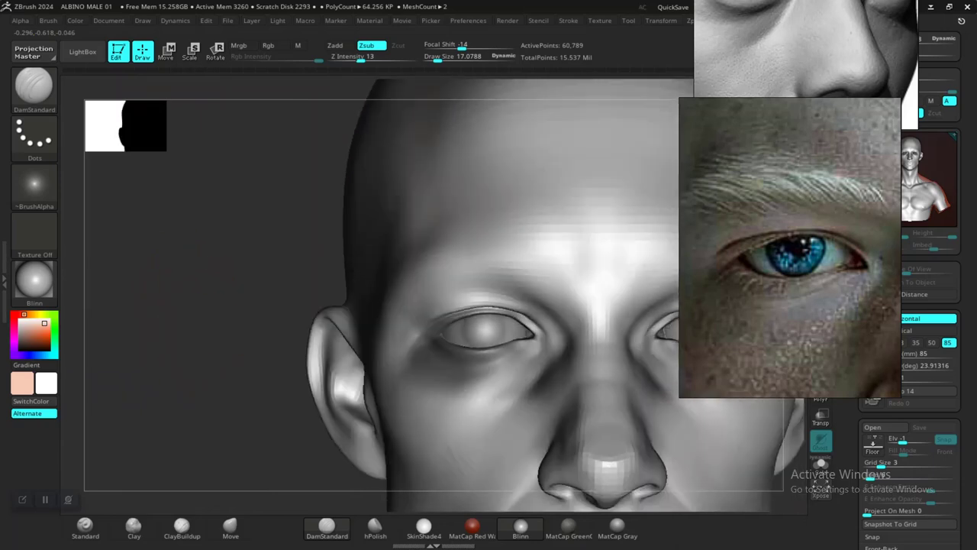
right_click_drag(195, 359, 216, 351, "ctrl")
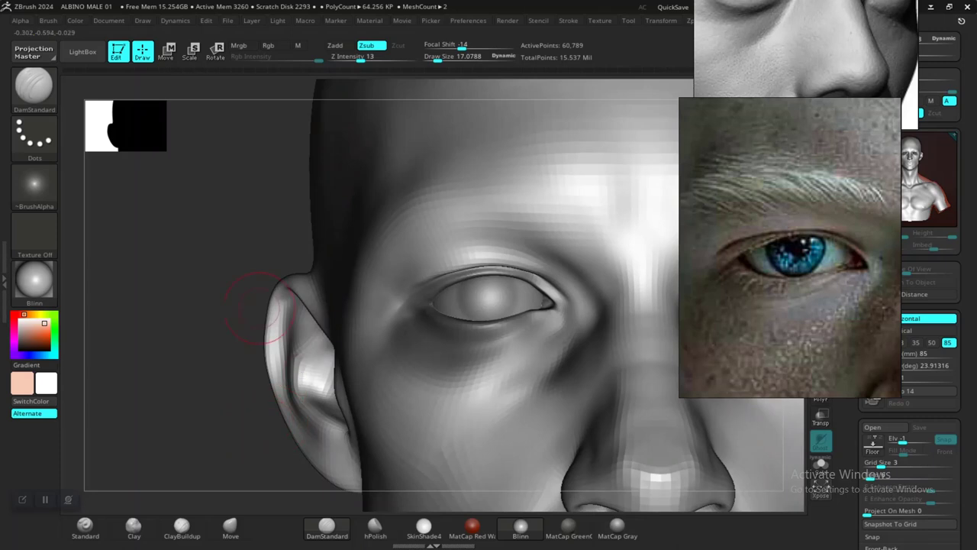
left_click_drag(259, 308, 261, 382, "alt")
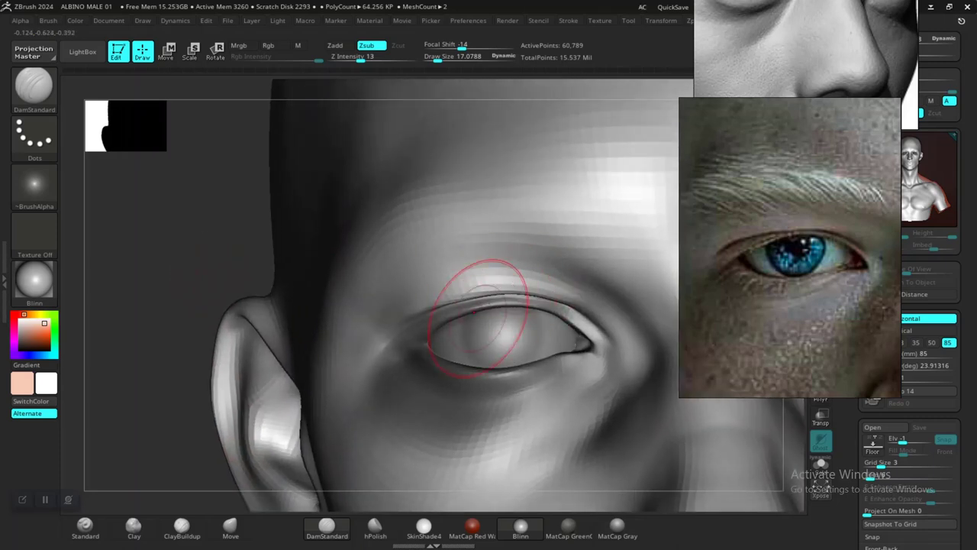
Return to the Move brush and compare the eyelid shape with the reference from the side, three-quarter and front views
left_click(231, 525)
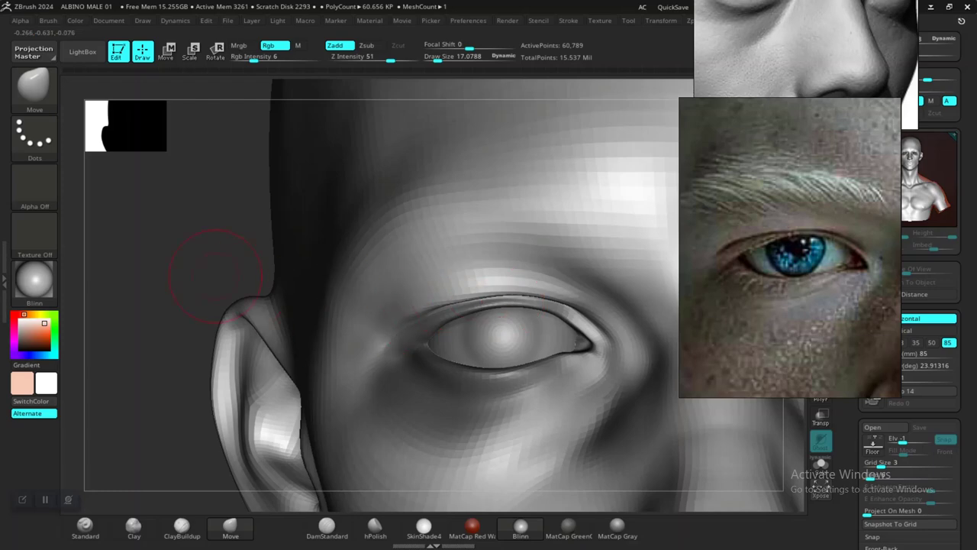
left_click_drag(217, 275, 493, 313)
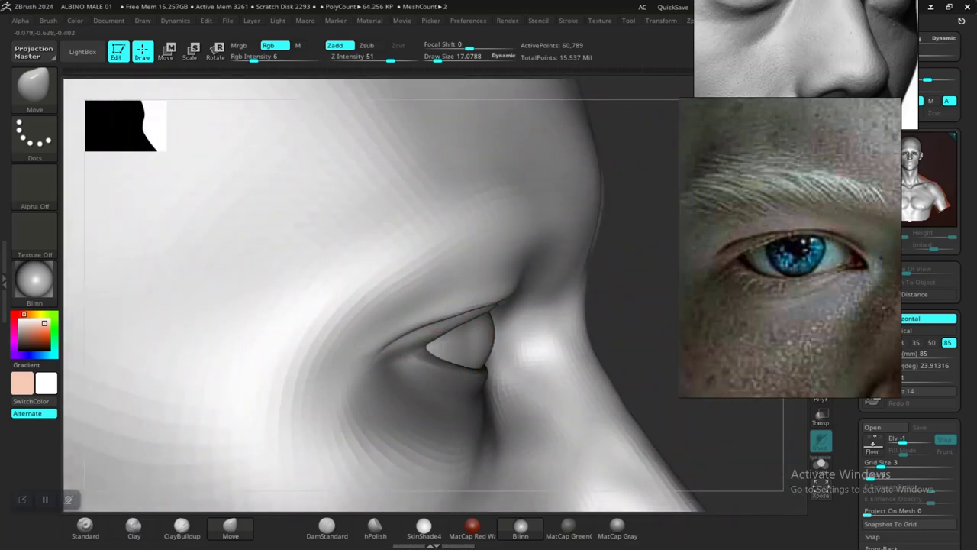
left_click_drag(595, 319, 485, 298)
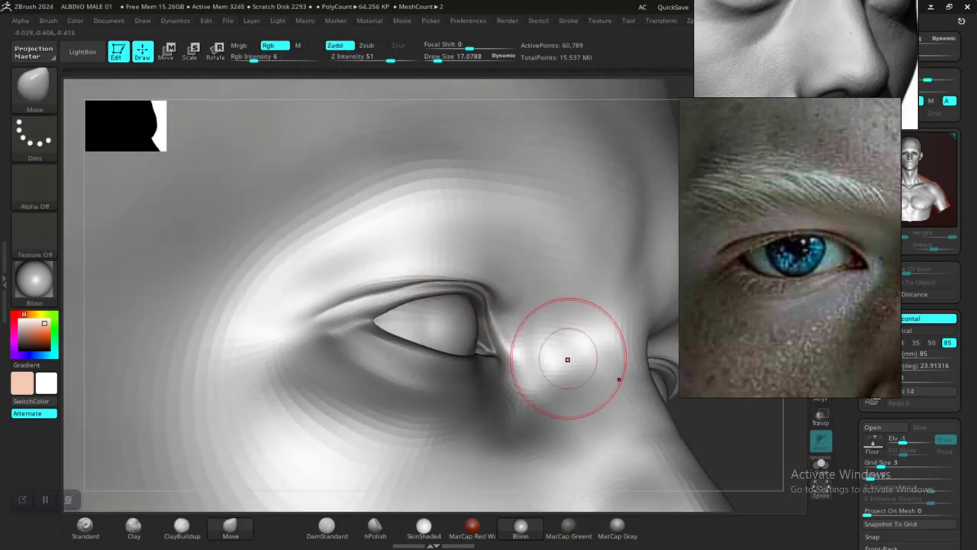
mouse_move(705, 457)
left_mouse_down("alt")
mouse_move(688, 398)
mouse_move(668, 435)
mouse_move(665, 426)
mouse_move(554, 404)
left_mouse_up("alt")
left_click_drag(659, 424, 581, 412, "alt")
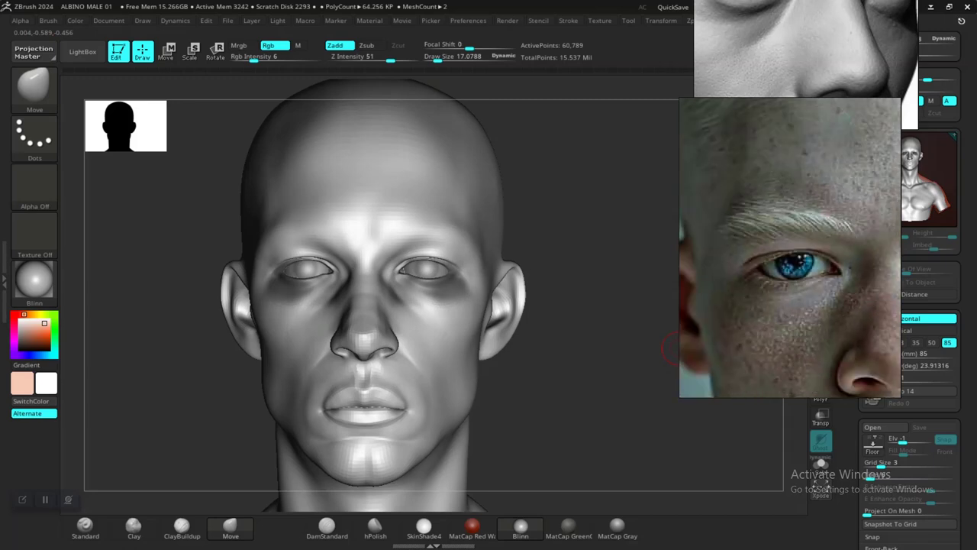
mouse_move(556, 421)
left_mouse_down("alt")
mouse_move(566, 390)
mouse_move(583, 462)
mouse_move(597, 405)
mouse_move(639, 428)
mouse_move(703, 429)
mouse_move(703, 462)
left_mouse_up("alt")
key("shift")
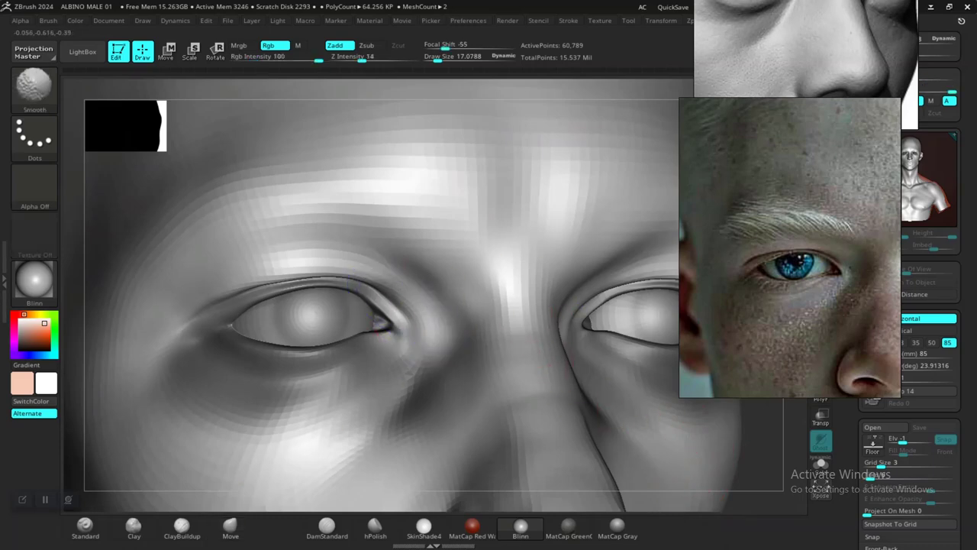
mouse_move(702, 447)
left_mouse_down()
mouse_move(693, 433)
mouse_move(638, 421)
mouse_move(631, 400)
mouse_move(631, 453)
left_mouse_up()
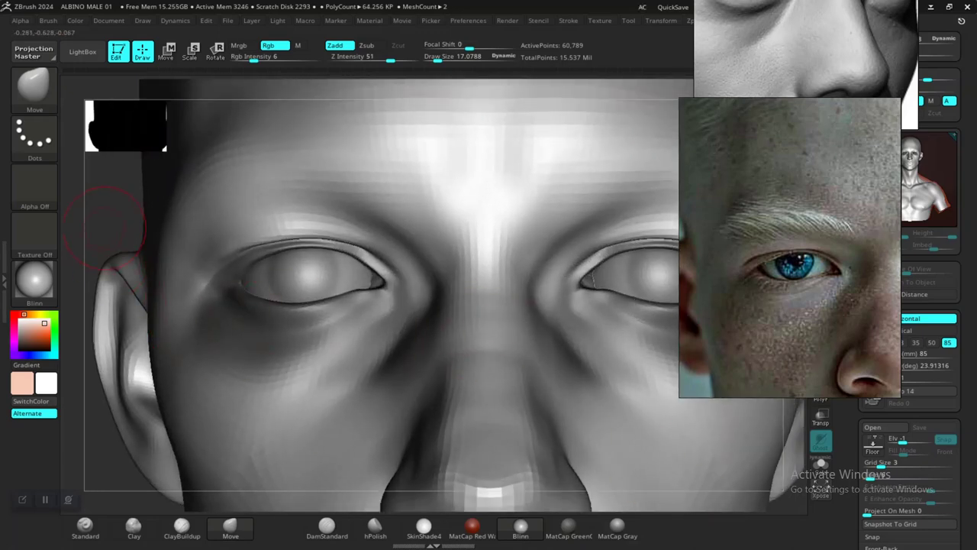
left_click_drag(105, 227, 170, 238)
Invert the mask to free the eyelid area, refine the lid rim from the front and below, and clear the mask
left_click(762, 468, "ctrl")
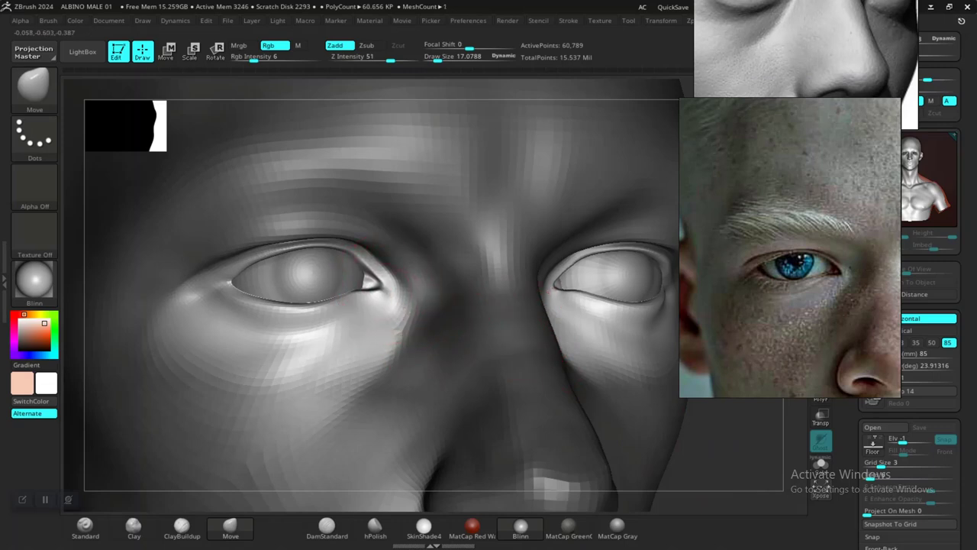
mouse_move(684, 452)
left_mouse_down("alt")
mouse_move(672, 401)
mouse_move(615, 398)
mouse_move(629, 468)
left_mouse_up("alt")
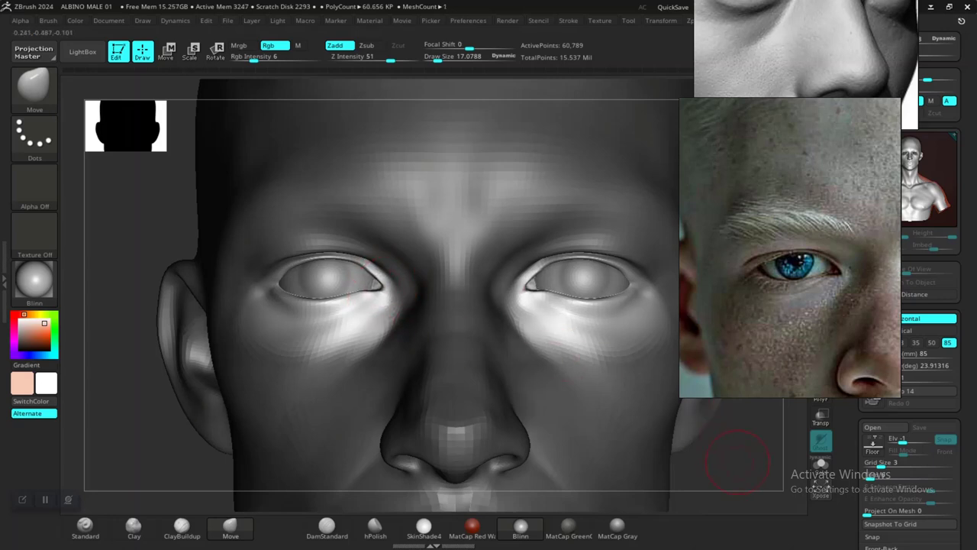
left_click_drag(739, 471, 688, 409)
left_click_drag(593, 404, 496, 313, "alt")
left_click_drag(538, 197, 471, 241)
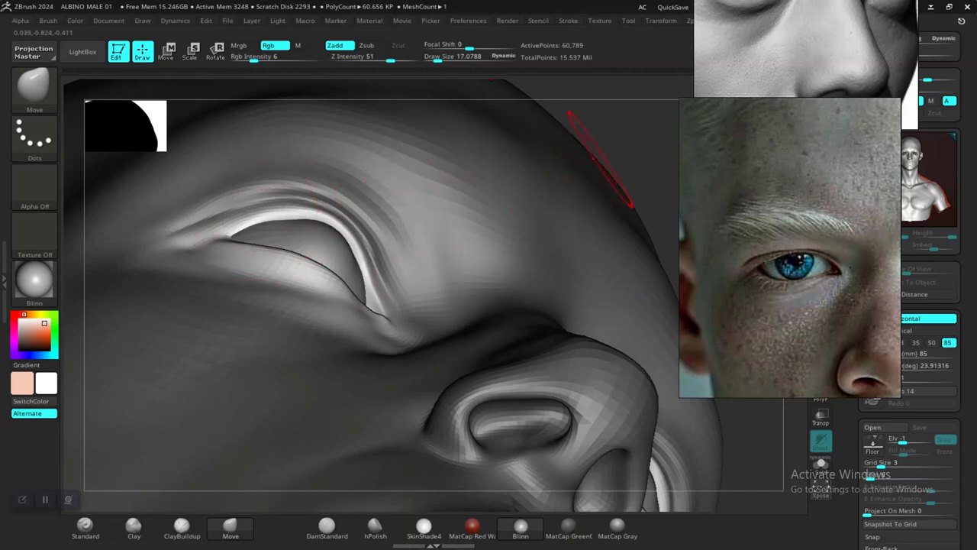
left_click_drag(600, 159, 540, 287, "alt")
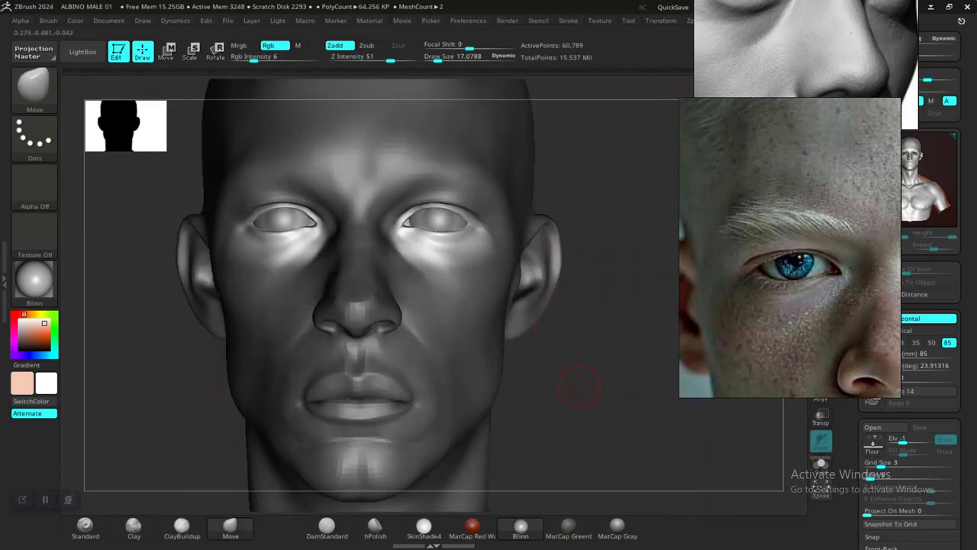
left_click_drag(579, 386, 603, 435, "ctrl")
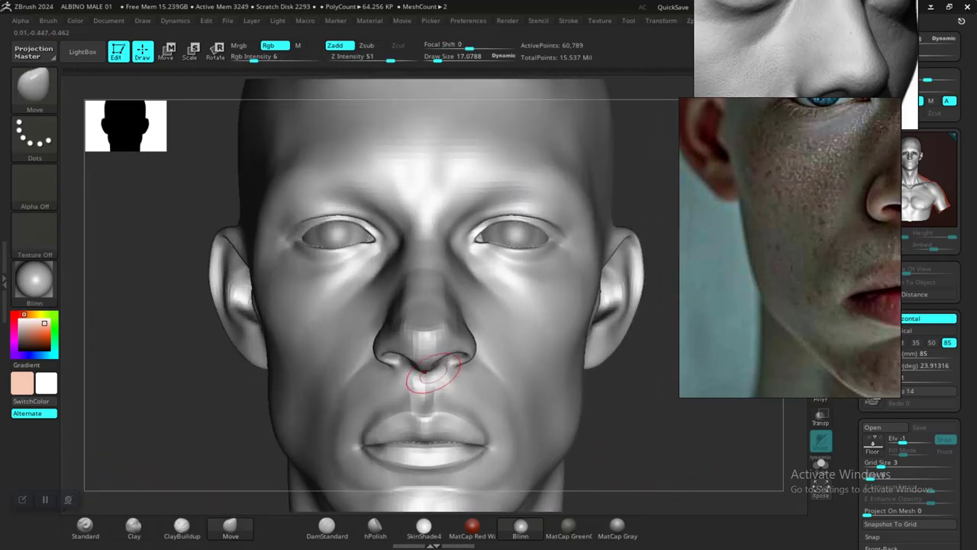
Examine the nose, mouth and jaw proportions from the front against the reference portrait
left_click_drag(655, 477, 624, 407, "alt")
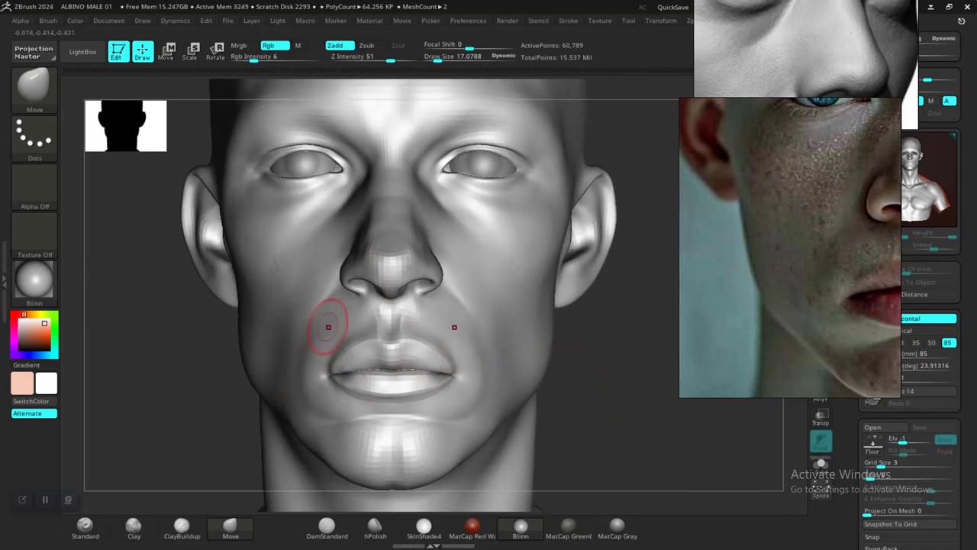
left_click_drag(569, 432, 668, 418, "alt")
mouse_move(350, 380)
left_mouse_down()
mouse_move(541, 389)
mouse_move(470, 379)
left_mouse_up()
key("ctrl")
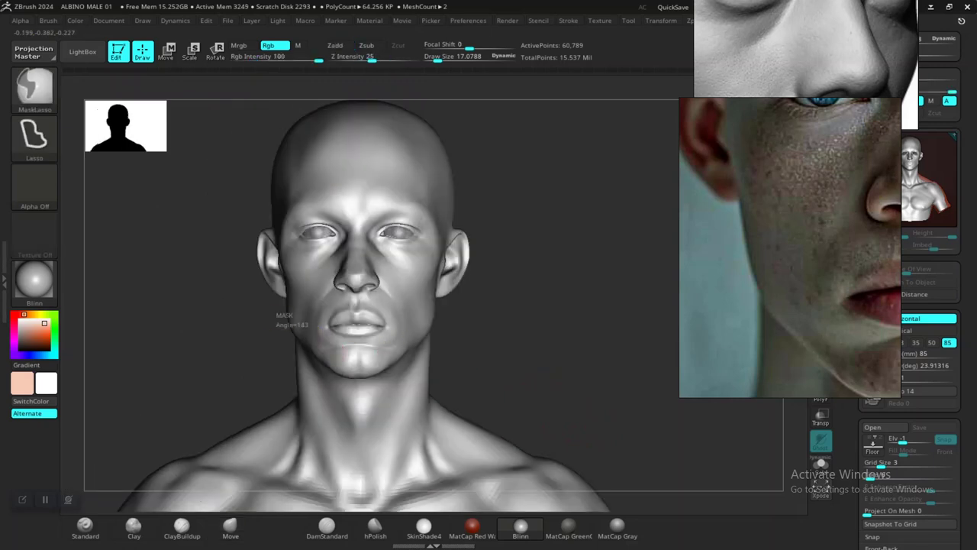
left_click_drag(275, 310, 278, 277)
left_click(367, 340, "ctrl")
mouse_move(506, 356)
left_mouse_down("alt")
mouse_move(527, 394)
mouse_move(585, 371)
mouse_move(585, 360)
left_mouse_up("alt")
left_click_drag(638, 403, 563, 359, "alt")
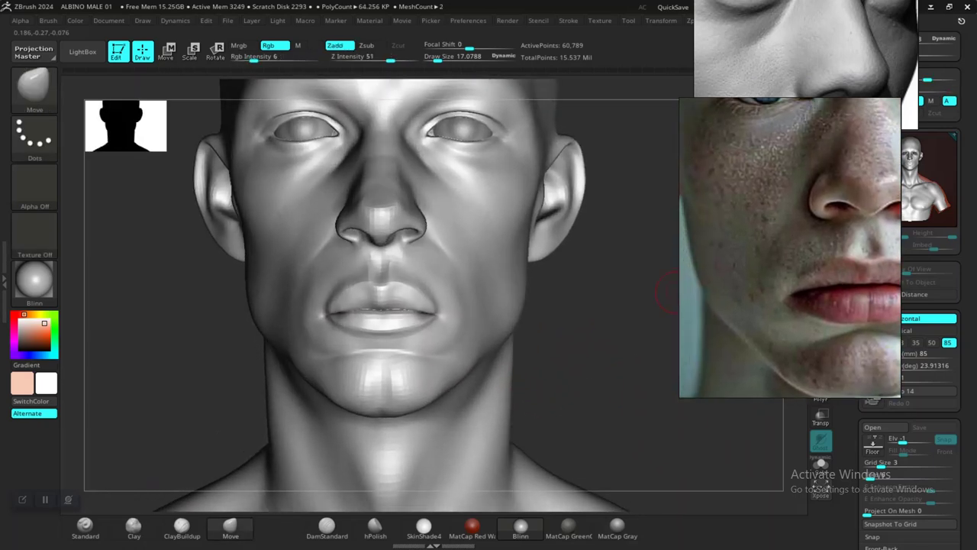
Reshape the philtrum between the nose and the upper lip with the Move brush
mouse_move(666, 292)
left_mouse_down()
mouse_move(607, 379)
mouse_move(633, 414)
mouse_move(636, 373)
mouse_move(640, 380)
left_mouse_up()
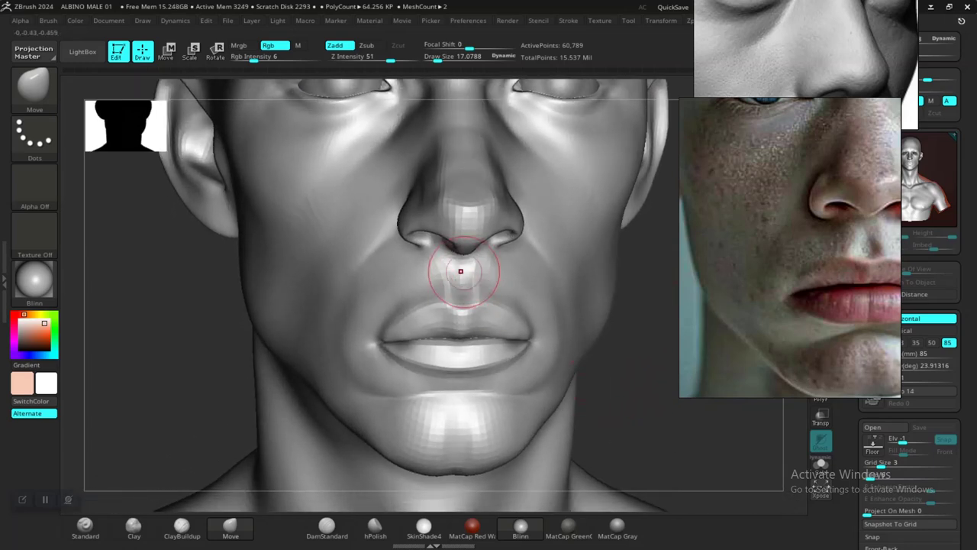
left_click_drag(448, 271, 458, 252)
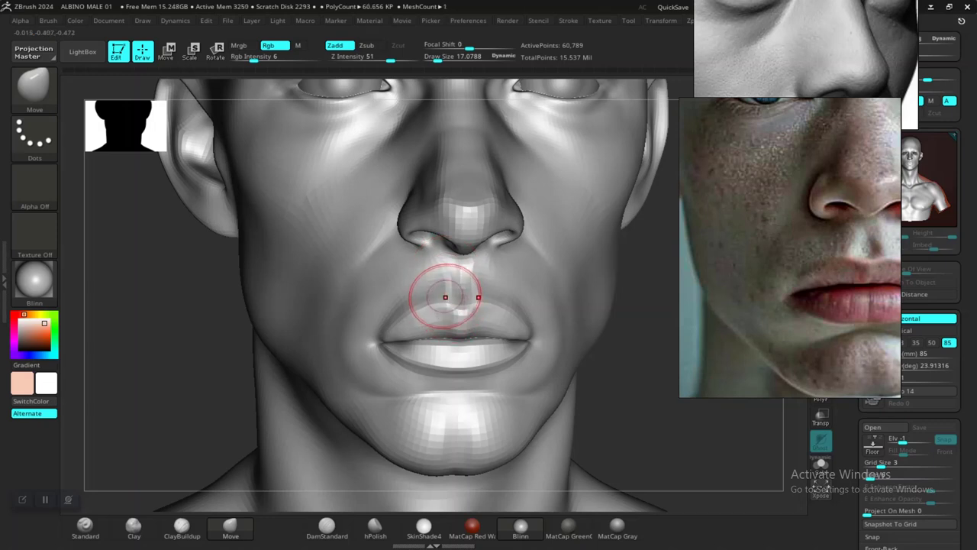
left_click_drag(445, 297, 456, 260)
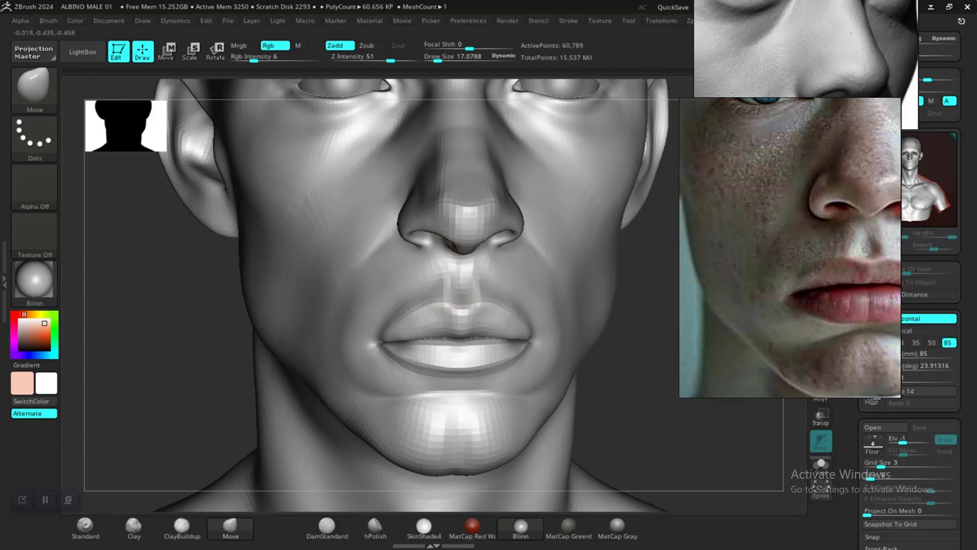
mouse_move(650, 417)
left_mouse_down("alt")
mouse_move(601, 350)
mouse_move(621, 388)
mouse_move(650, 413)
mouse_move(635, 366)
mouse_move(637, 388)
mouse_move(619, 392)
left_mouse_up("alt")
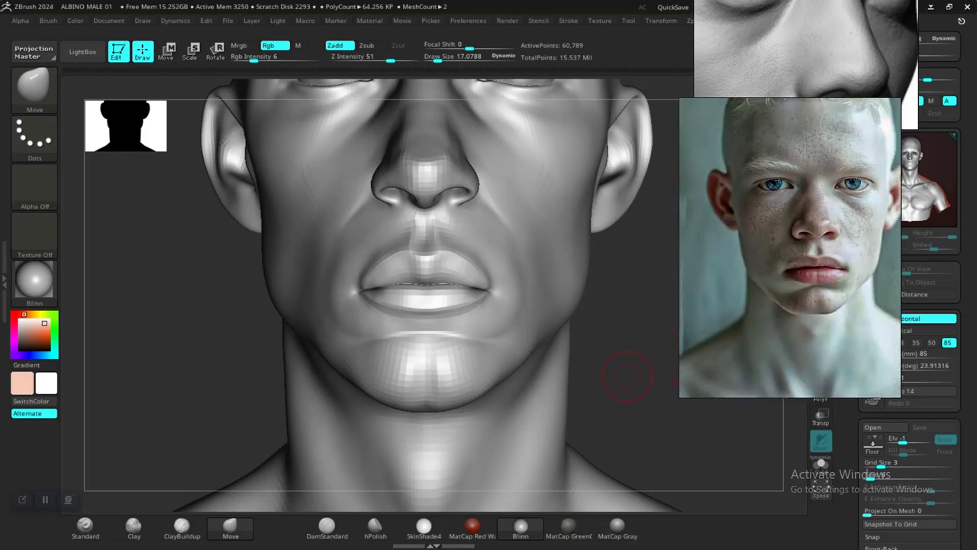
Check the lower face in profile, drop to the next lower subdivision level and enlarge the draw size to about 33
left_click_drag(628, 377, 764, 382)
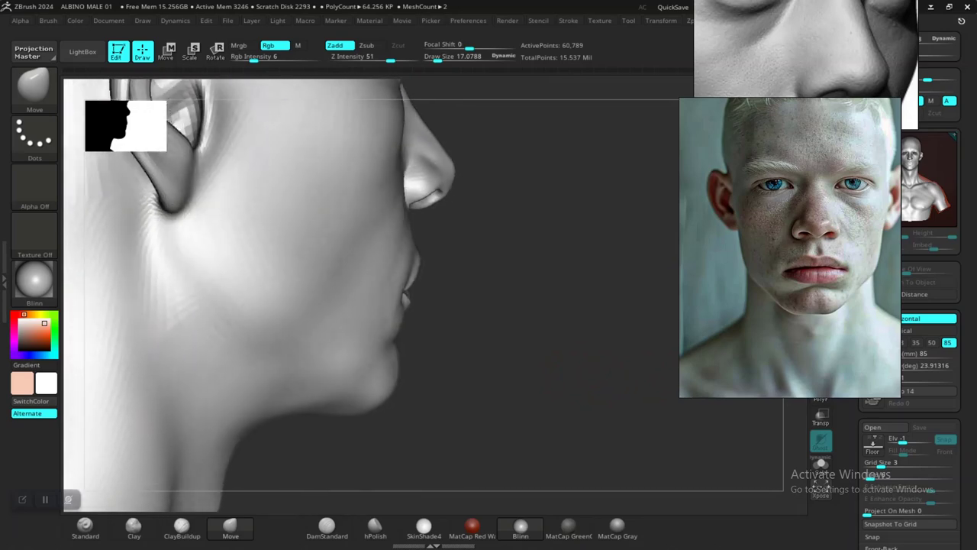
left_click_drag(588, 391, 496, 367)
left_click_drag(557, 362, 542, 345)
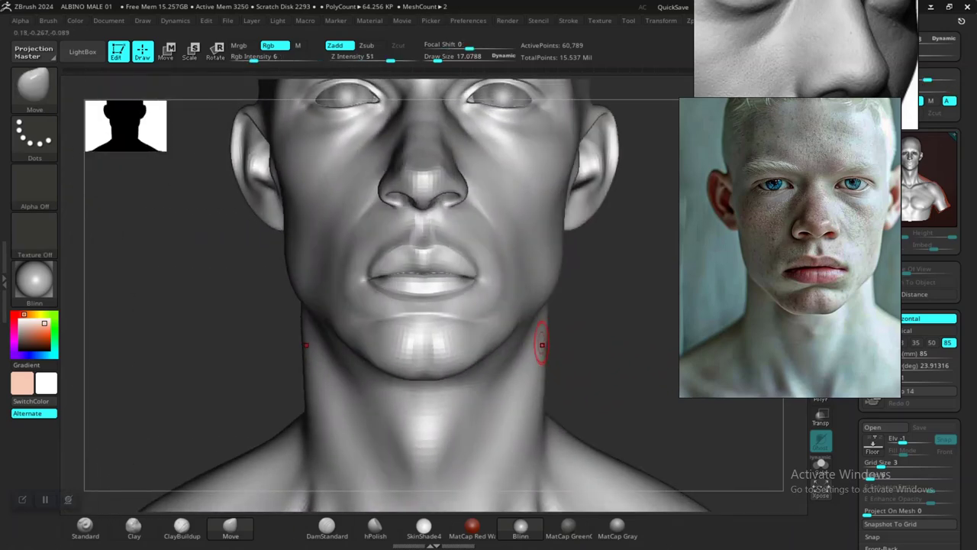
key("shift")
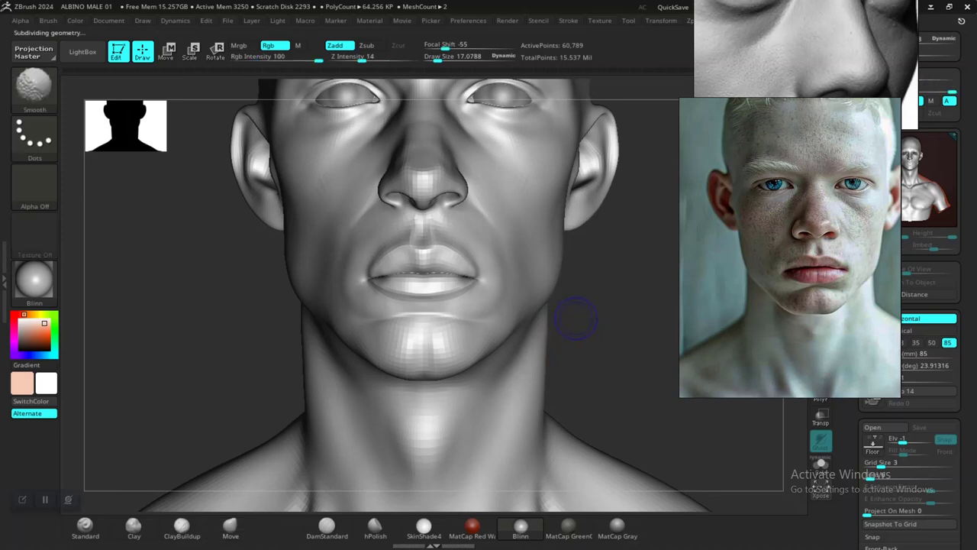
key("shift+d")
key("space")
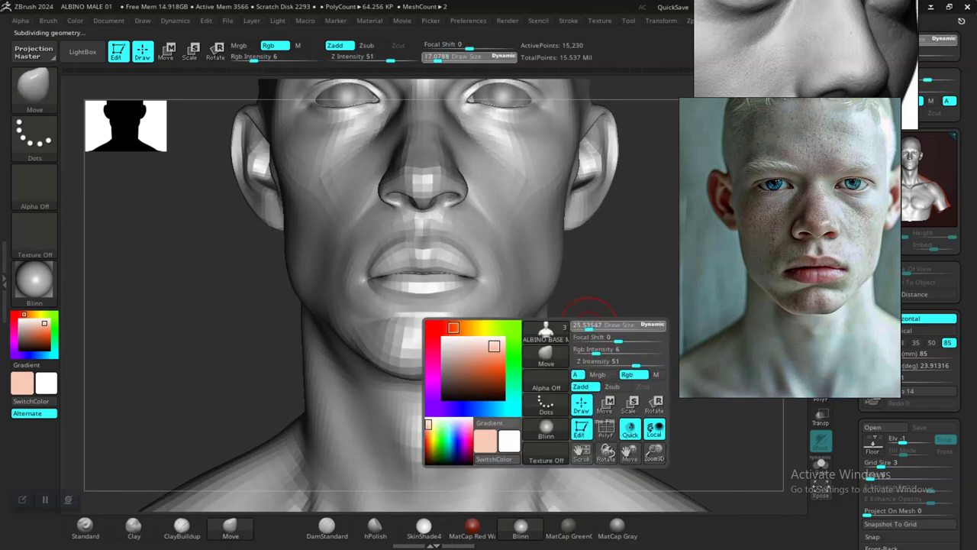
mouse_move(589, 325)
left_mouse_down()
mouse_move(594, 397)
mouse_move(585, 398)
left_mouse_up()
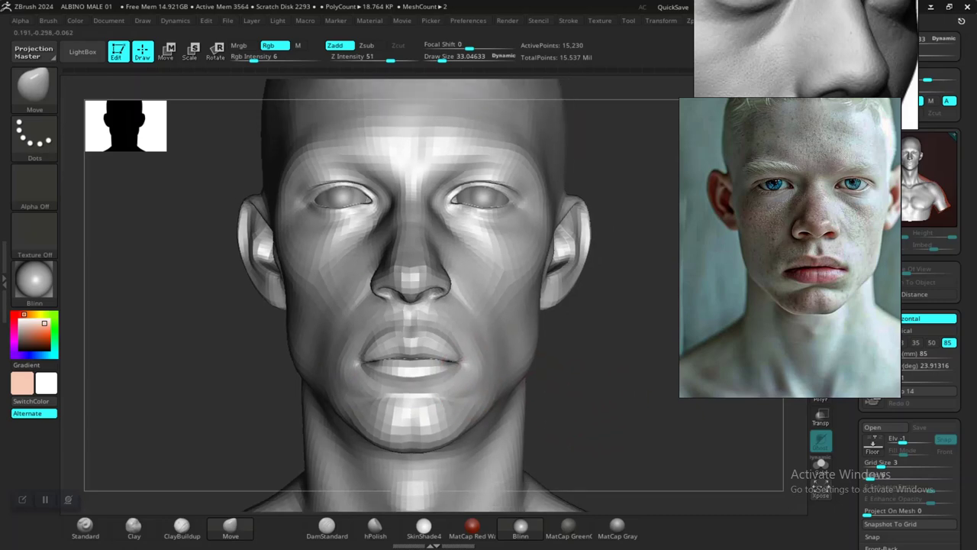
Compare the overall face and jaw proportions with the reference from the front and three-quarter views
right_click_drag(603, 343, 617, 466, "ctrl")
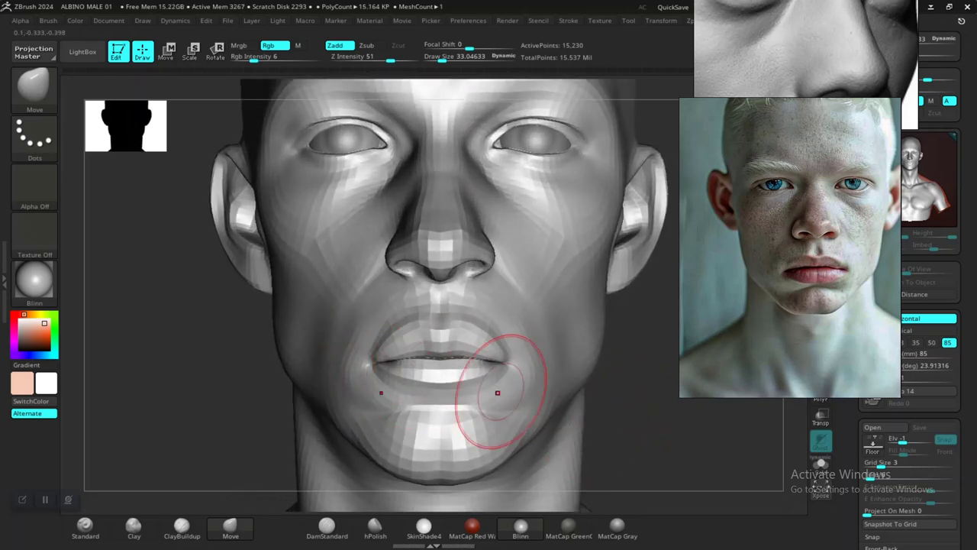
mouse_move(651, 436)
right_mouse_down("ctrl")
mouse_move(645, 336)
mouse_move(604, 433)
mouse_move(608, 404)
right_mouse_up("ctrl")
scroll(609, 438, "up", 2)
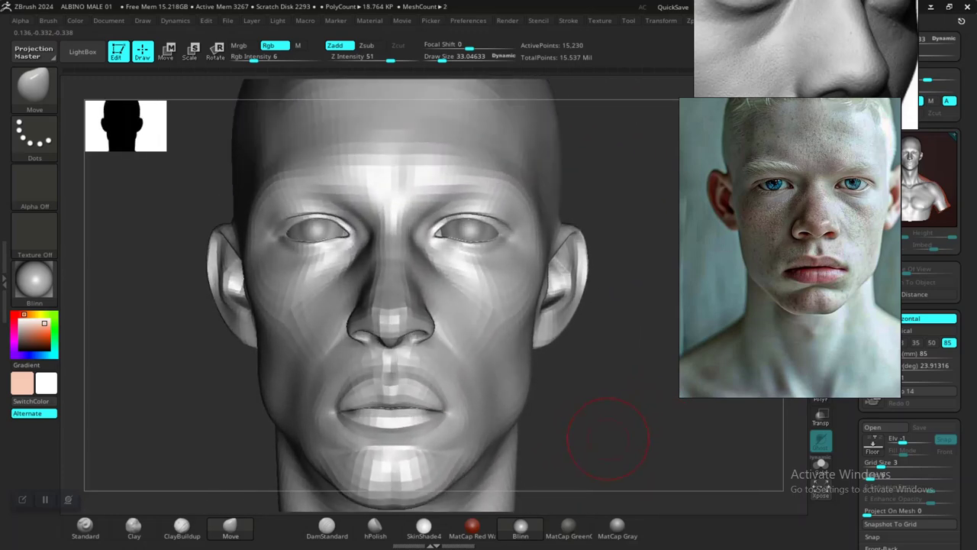
mouse_move(611, 431)
left_mouse_down()
mouse_move(611, 485)
mouse_move(616, 435)
left_mouse_up()
right_click_drag(616, 434, 564, 359, "ctrl")
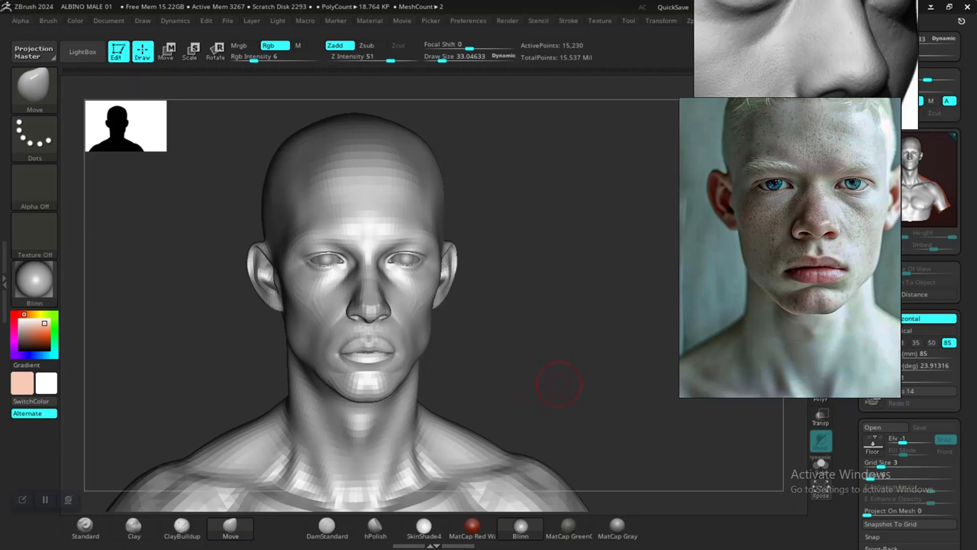
mouse_move(559, 384)
left_mouse_down()
mouse_move(514, 374)
mouse_move(534, 386)
mouse_move(530, 405)
mouse_move(554, 379)
left_mouse_up()
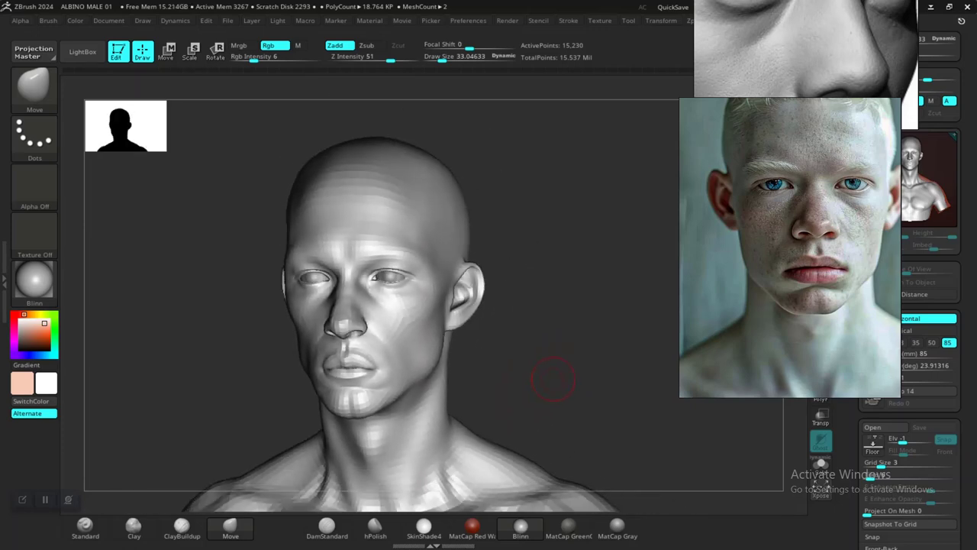
mouse_move(553, 378)
right_mouse_down("alt")
mouse_move(556, 447)
mouse_move(556, 382)
right_mouse_up("alt")
left_click_drag(556, 381, 566, 382)
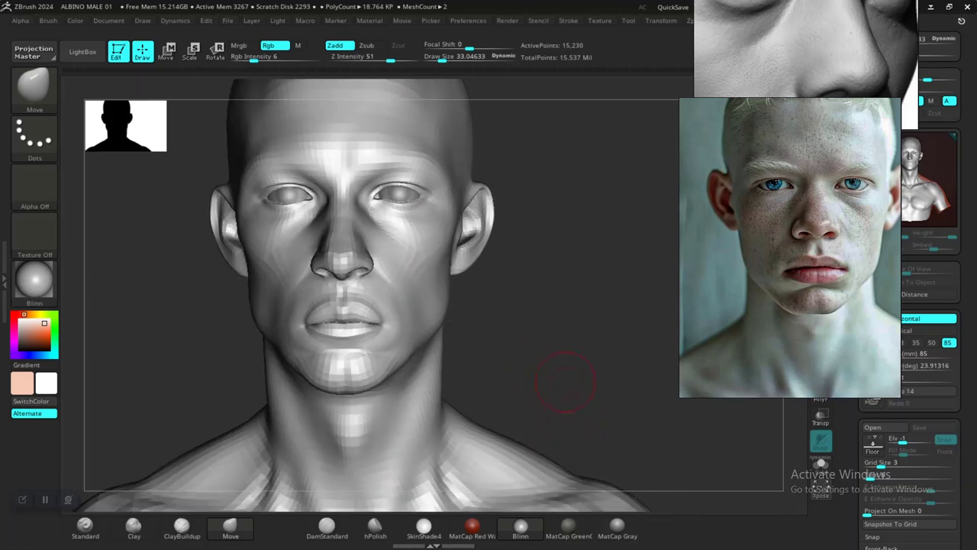
Enlarge the draw size to about 42 and adjust the mouth area and lower cheek with the Move brush, checking the profile
right_click_drag(565, 382, 566, 331, "alt")
mouse_move(566, 331)
left_mouse_down()
mouse_move(641, 336)
mouse_move(574, 346)
left_mouse_up()
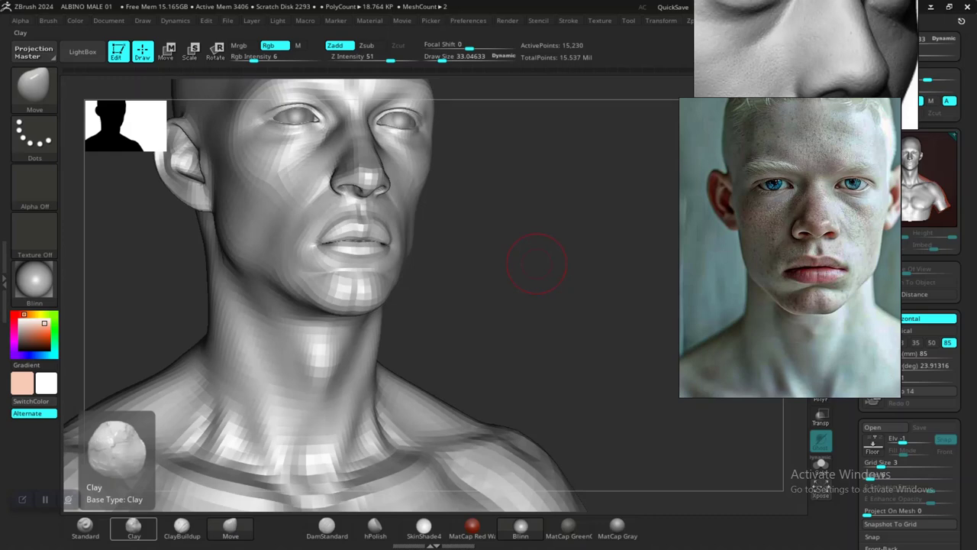
mouse_move(536, 264)
left_mouse_down("shift")
mouse_move(542, 312)
mouse_move(587, 406)
mouse_move(581, 357)
mouse_move(570, 353)
mouse_move(587, 366)
mouse_move(582, 353)
mouse_move(581, 377)
mouse_move(503, 353)
left_mouse_up("shift")
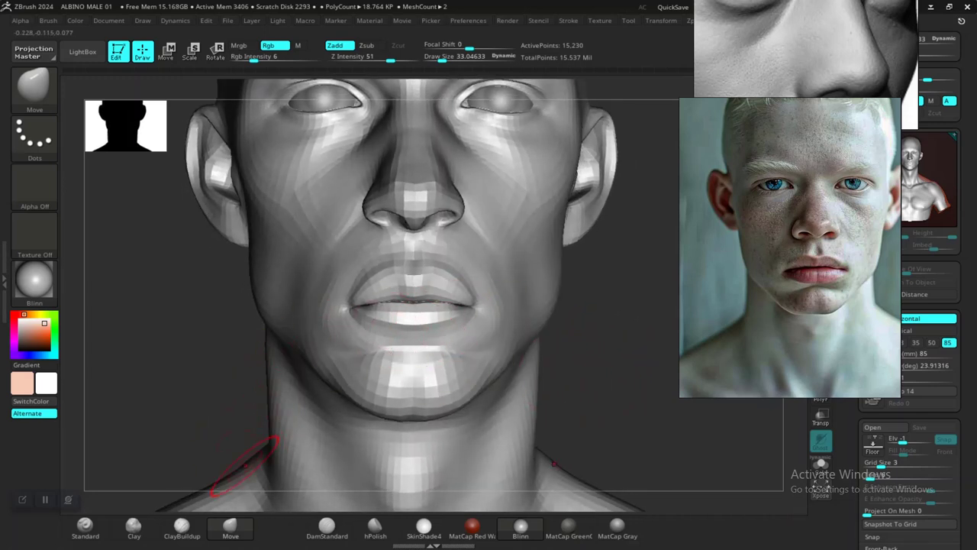
right_click_drag(306, 329, 334, 318)
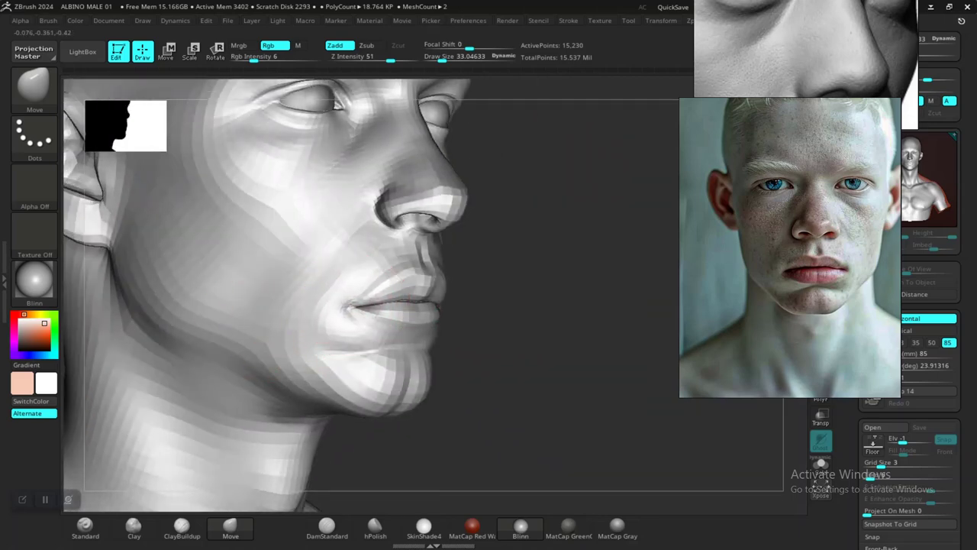
key("space")
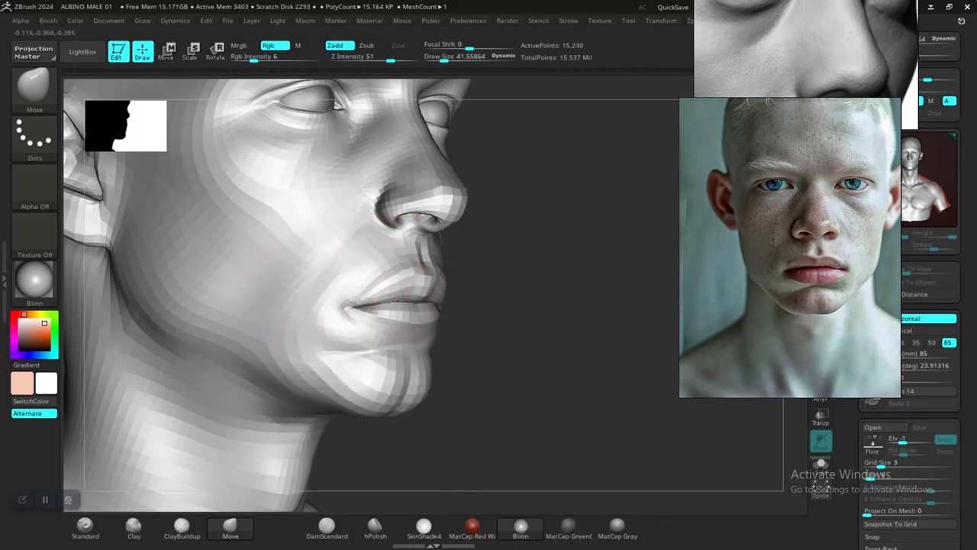
mouse_move(424, 336)
right_mouse_down("ctrl")
mouse_move(446, 343)
mouse_move(531, 325)
mouse_move(572, 338)
mouse_move(553, 363)
mouse_move(443, 376)
mouse_move(570, 383)
mouse_move(578, 409)
mouse_move(569, 406)
mouse_move(585, 404)
mouse_move(566, 386)
mouse_move(669, 298)
right_mouse_up("ctrl")
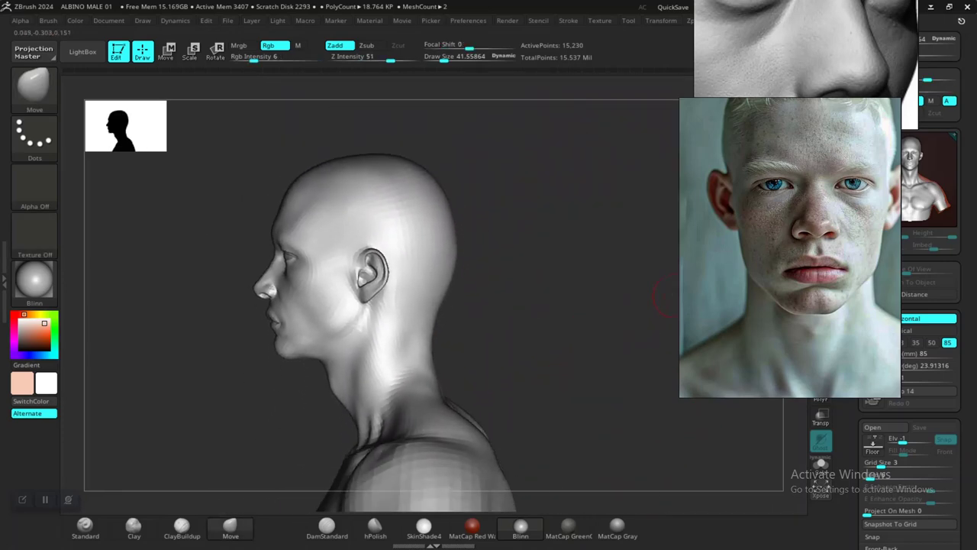
mouse_move(549, 336)
right_mouse_down("ctrl")
mouse_move(534, 356)
mouse_move(559, 386)
mouse_move(635, 385)
right_mouse_up("ctrl")
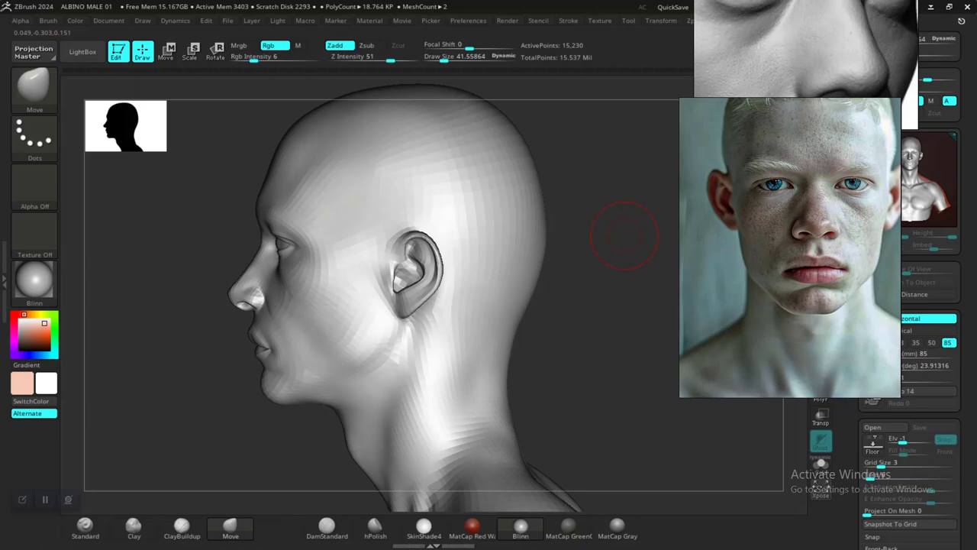
Set the draw size to about 48 and refine the lip profile with the Move brush against the three-quarter reference portrait
mouse_move(153, 376)
right_mouse_down("alt")
mouse_move(262, 364)
mouse_move(244, 417)
mouse_move(257, 414)
mouse_move(244, 414)
mouse_move(262, 371)
right_mouse_up("alt")
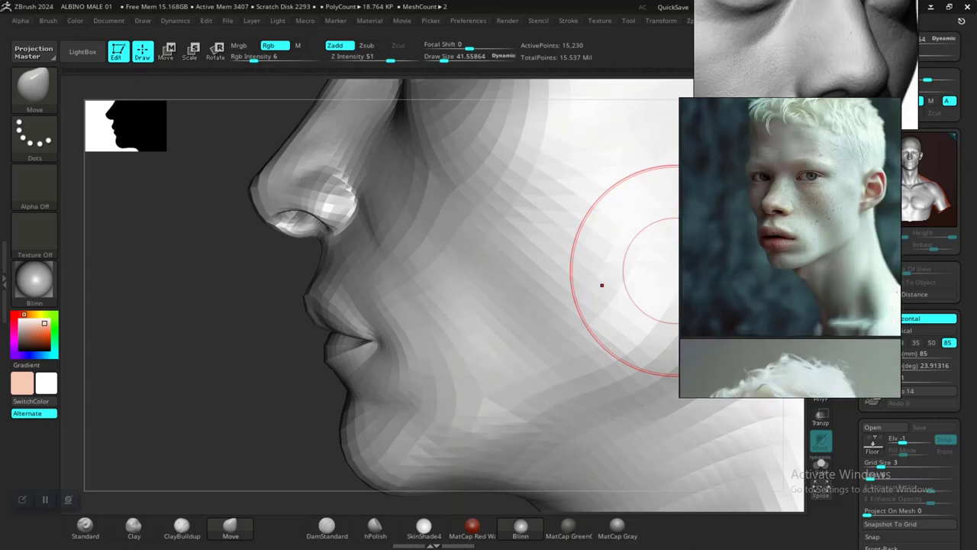
mouse_move(213, 405)
left_mouse_down()
mouse_move(247, 414)
mouse_move(253, 386)
mouse_move(367, 388)
mouse_move(271, 389)
mouse_move(298, 416)
mouse_move(268, 401)
mouse_move(242, 425)
left_mouse_up()
key("space")
left_click_drag(322, 341, 323, 336)
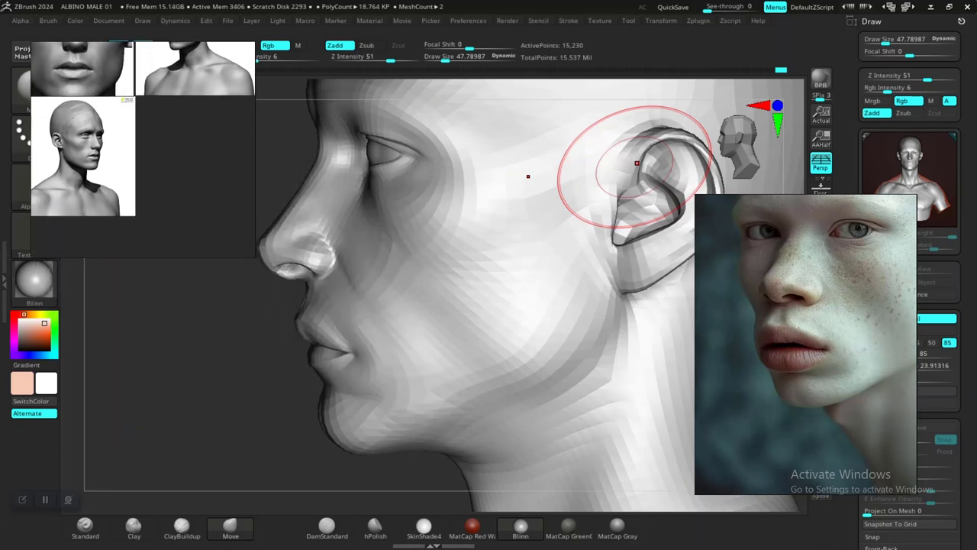
mouse_move(265, 412)
left_mouse_down("alt")
mouse_move(256, 375)
mouse_move(290, 384)
mouse_move(275, 392)
mouse_move(288, 397)
mouse_move(262, 388)
mouse_move(295, 386)
mouse_move(268, 415)
mouse_move(255, 400)
left_mouse_up("alt")
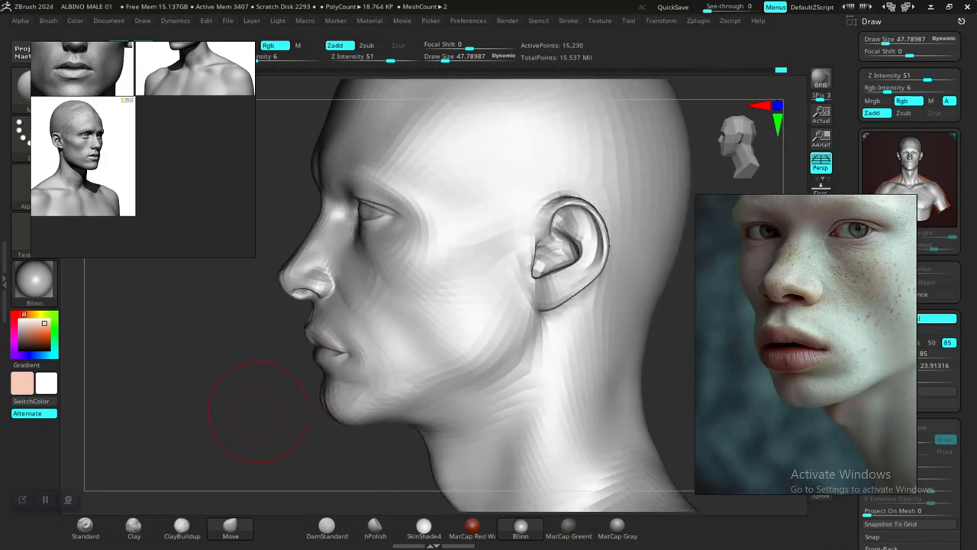
Enlarge the draw size to about 69 and adjust the overall mouth projection, inspecting both side profiles
right_click(321, 344)
key("s")
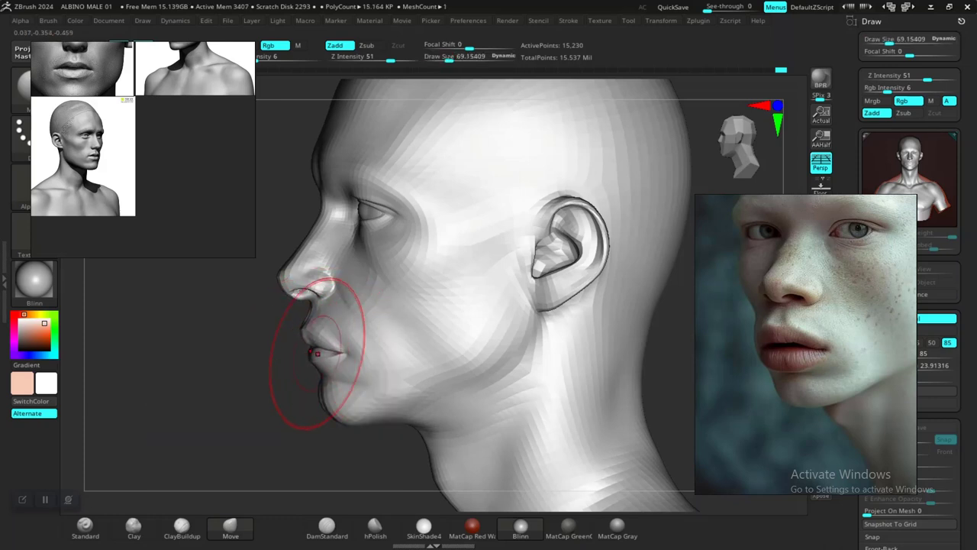
left_click_drag(229, 386, 403, 395)
mouse_move(486, 393)
left_mouse_down()
mouse_move(416, 375)
mouse_move(469, 377)
left_mouse_up()
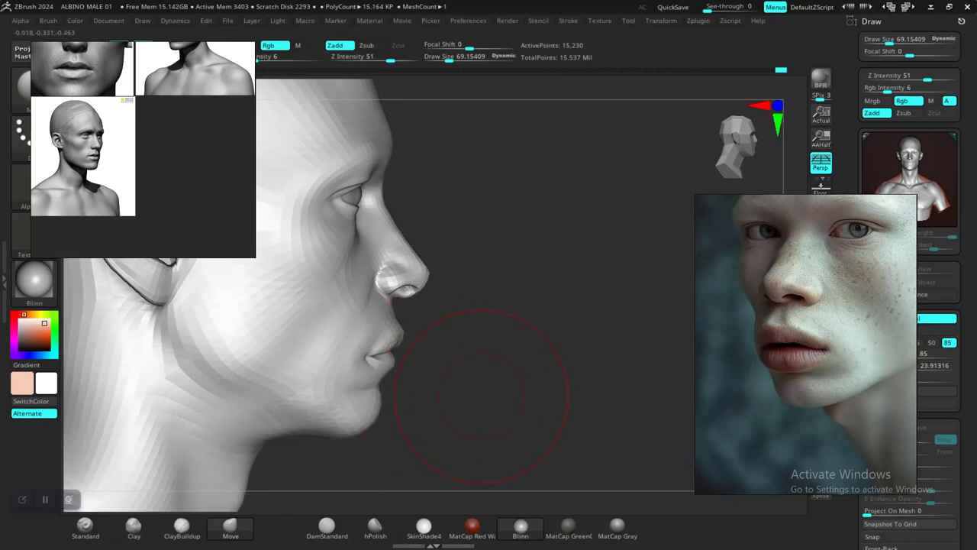
Reduce the draw size to about 36 and refine the lips in profile with the Move brush
mouse_move(481, 396)
left_mouse_down("alt")
mouse_move(492, 412)
mouse_move(504, 392)
left_mouse_up("alt")
key("space")
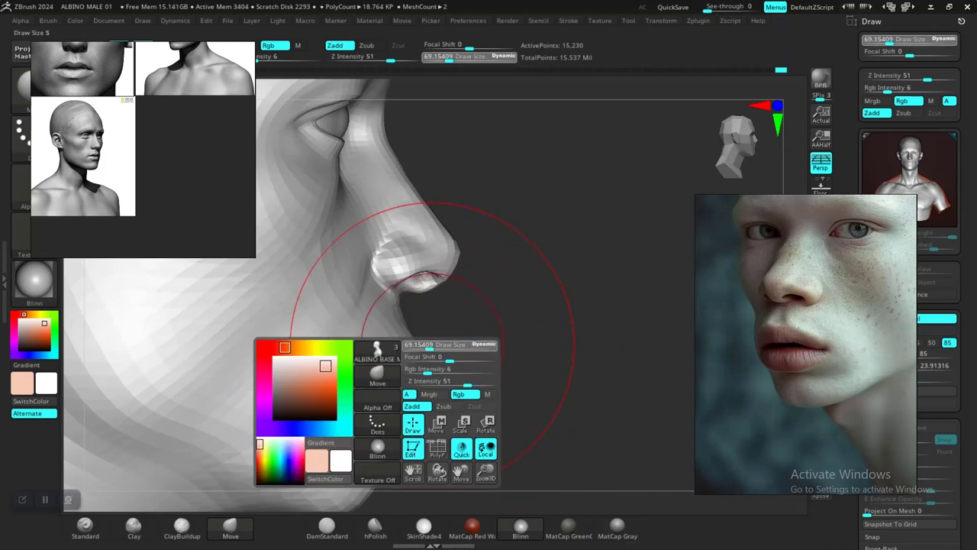
left_click_drag(432, 345, 427, 344)
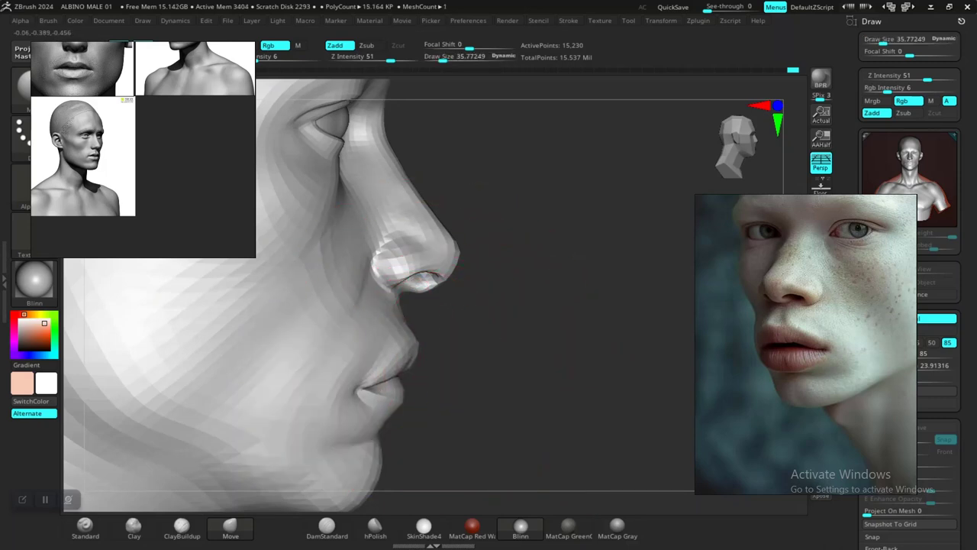
left_click_drag(451, 383, 355, 396, "alt")
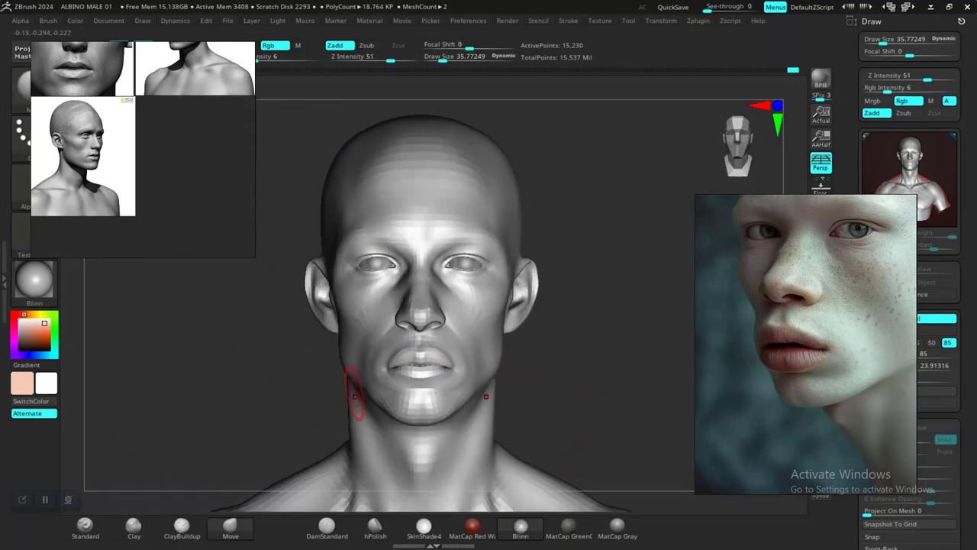
left_click_drag(576, 390, 302, 416, "shift")
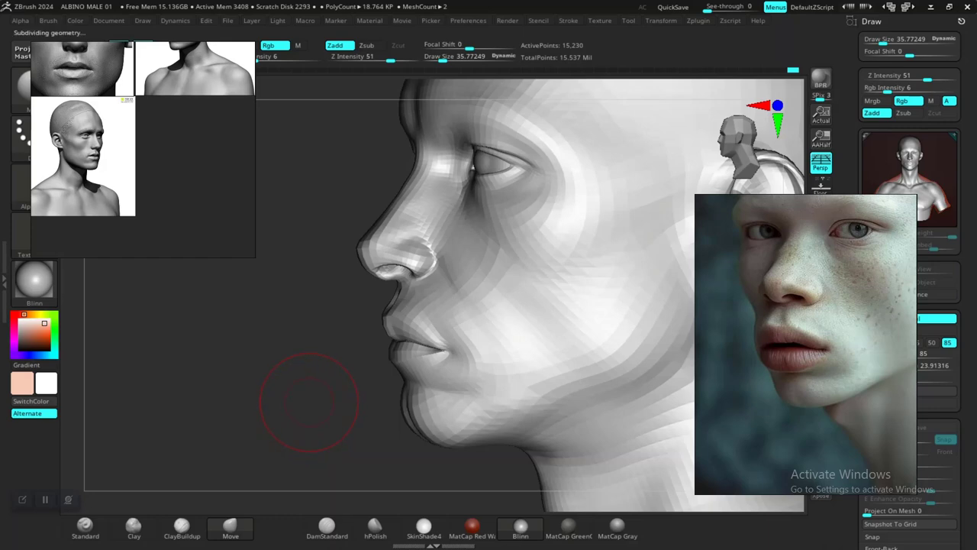
Go up to the next subdivision level and fine-tune the mouth from the front with the Move brush
key("d")
left_click_drag(332, 414, 397, 417, "alt")
left_click_drag(511, 391, 520, 354)
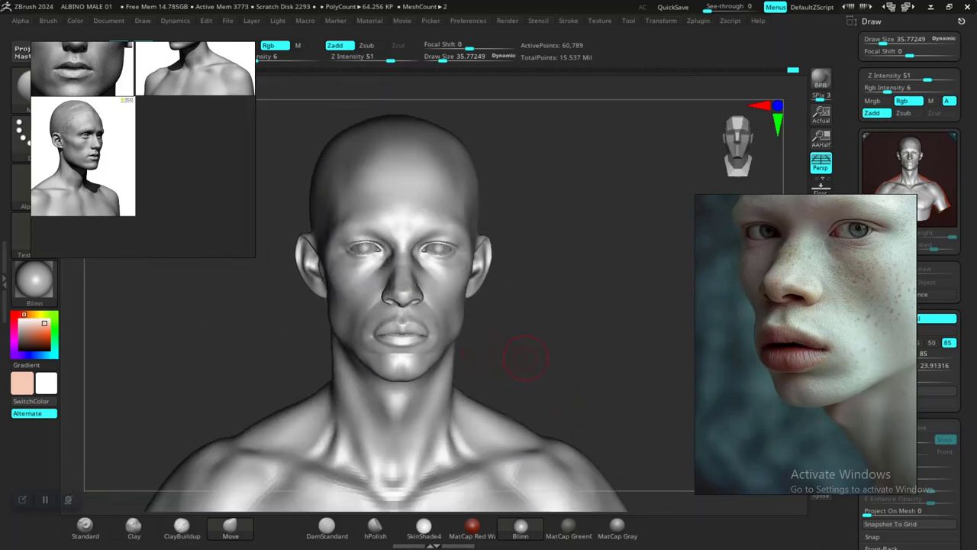
mouse_move(552, 316)
left_mouse_down("alt")
mouse_move(528, 344)
mouse_move(542, 379)
mouse_move(591, 394)
left_mouse_up("alt")
scroll(542, 378, "up", 3)
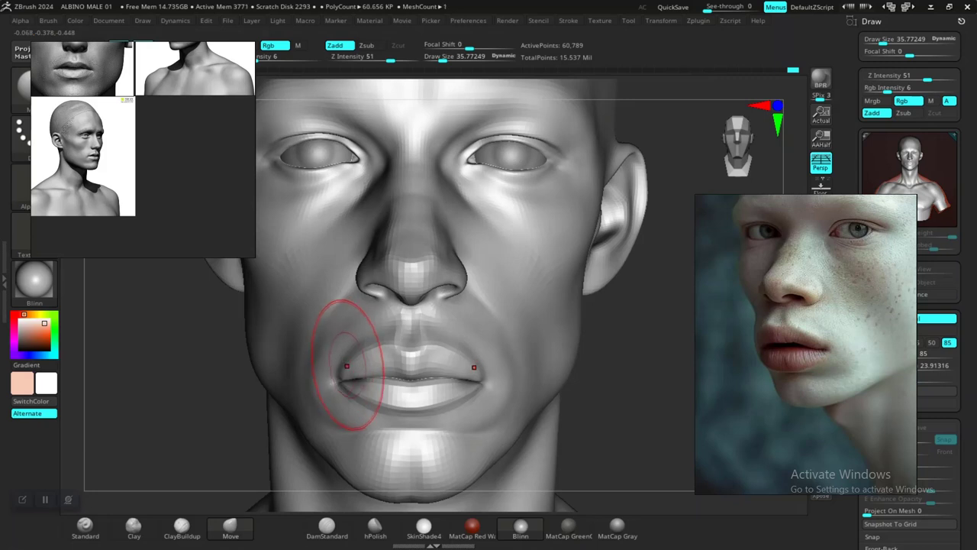
key("ctrl")
key("b")
key("m")
key("v")
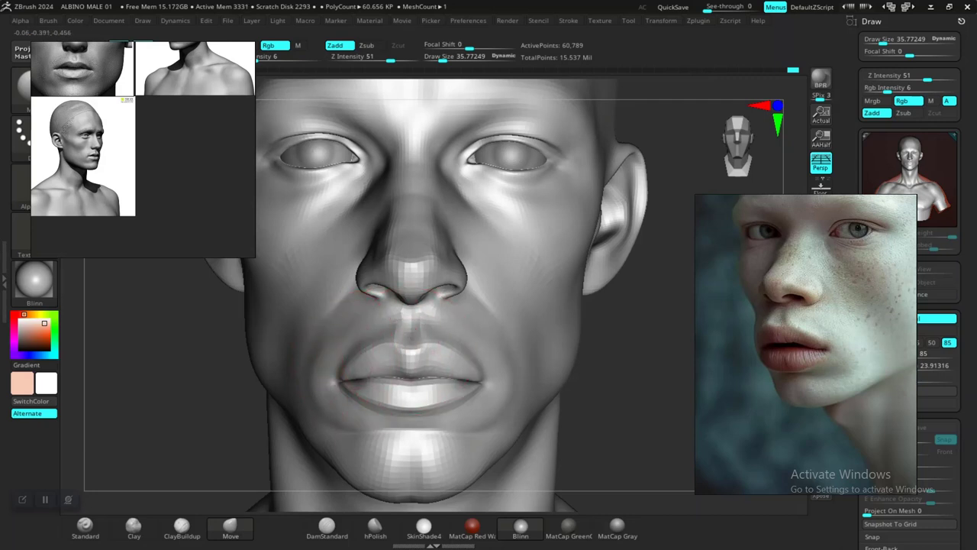
Compare the head's profile and jawline with the three-quarter albino portrait on the reference board
left_click_drag(575, 353, 603, 380, "alt")
right_click_drag(554, 341, 406, 369)
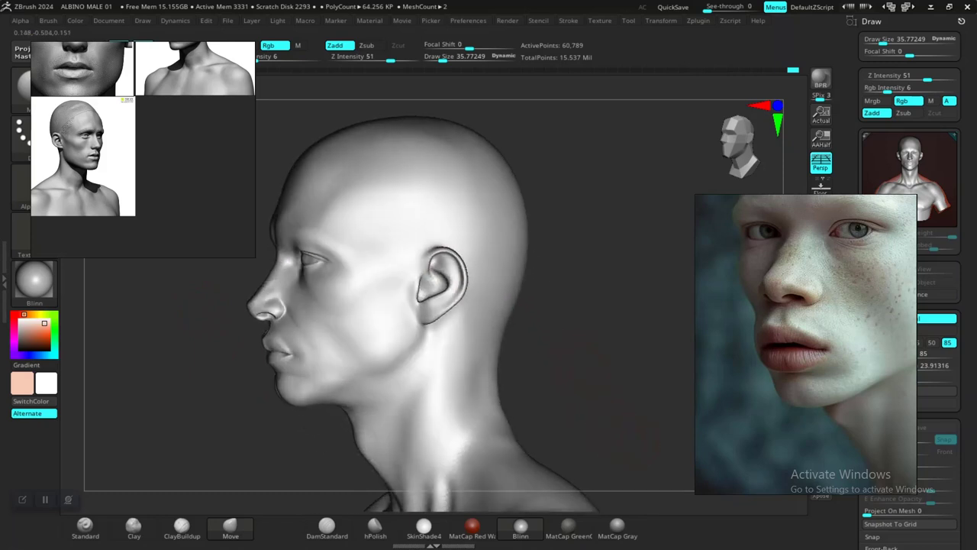
right_click_drag(627, 436, 602, 372)
scroll(806, 344, "down", 5)
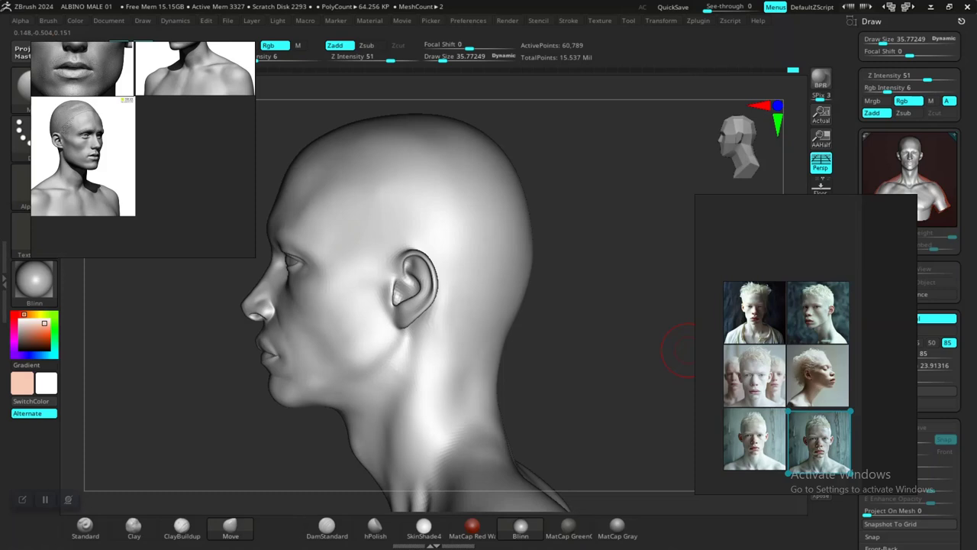
scroll(820, 325, "up", 6)
middle_click_drag(820, 326, 810, 343)
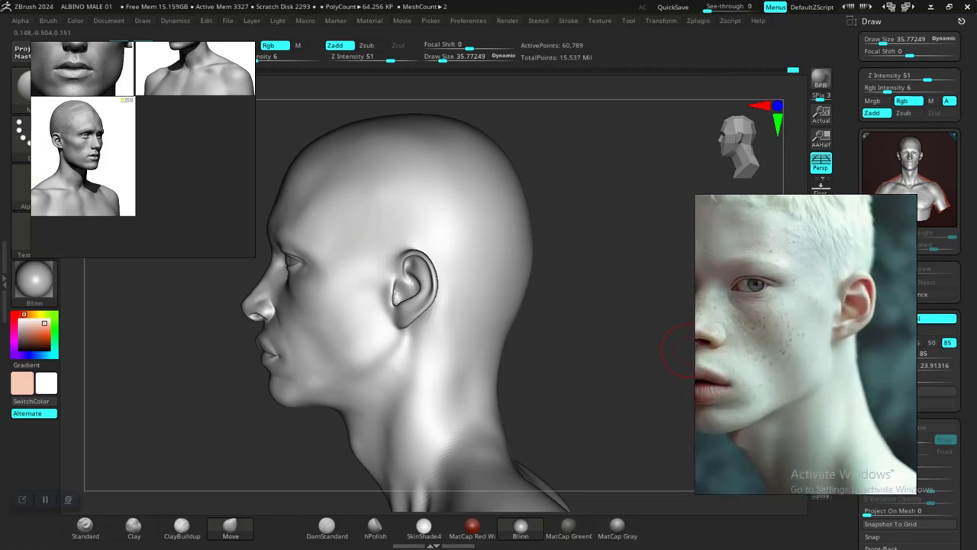
mouse_move(528, 367)
left_mouse_down()
mouse_move(582, 362)
mouse_move(563, 371)
mouse_move(595, 366)
mouse_move(562, 377)
mouse_move(611, 391)
mouse_move(589, 371)
mouse_move(598, 370)
left_mouse_up()
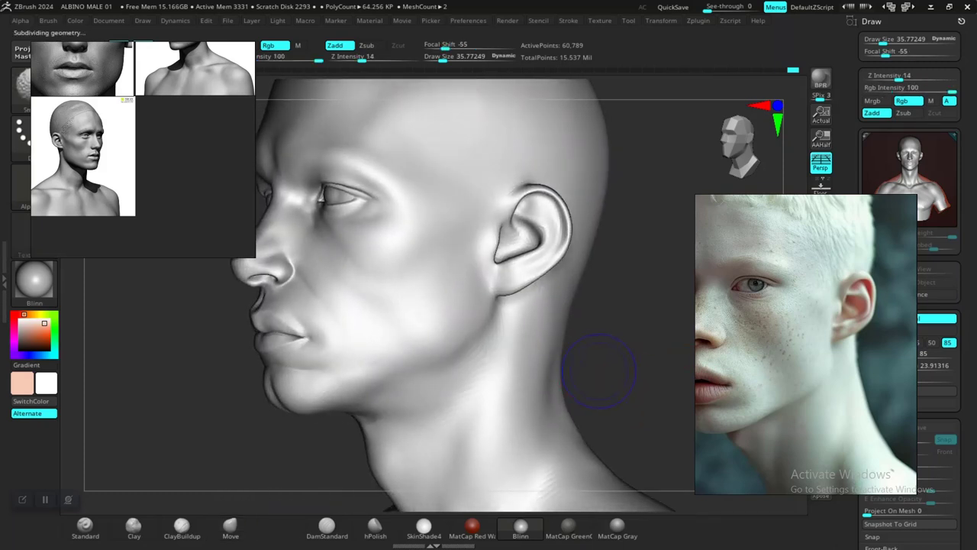
Drop one subdivision level, enlarge the Move brush to about 54 and reshape the jaw angle below the ear
key("shift+d")
key("b")
key("m")
key("v")
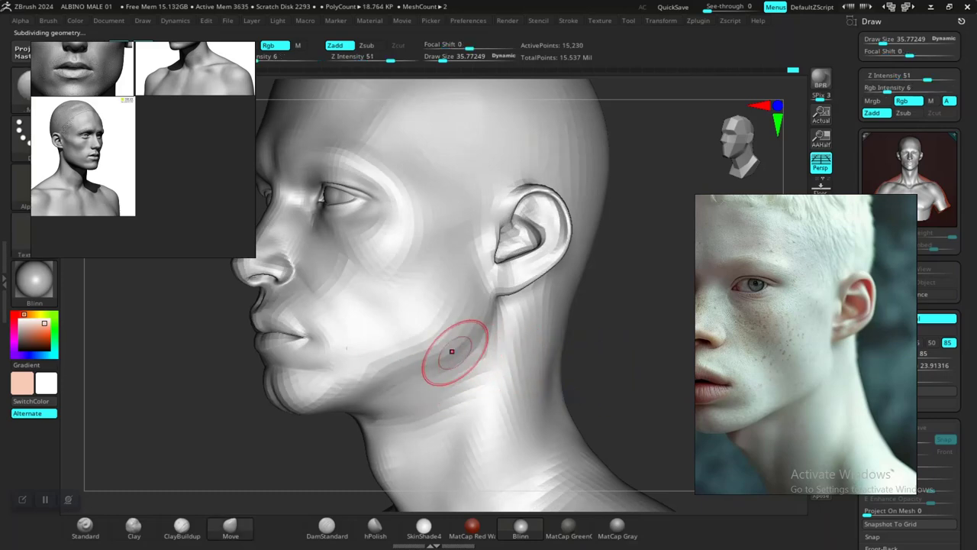
key("space")
left_click_drag(491, 334, 499, 332)
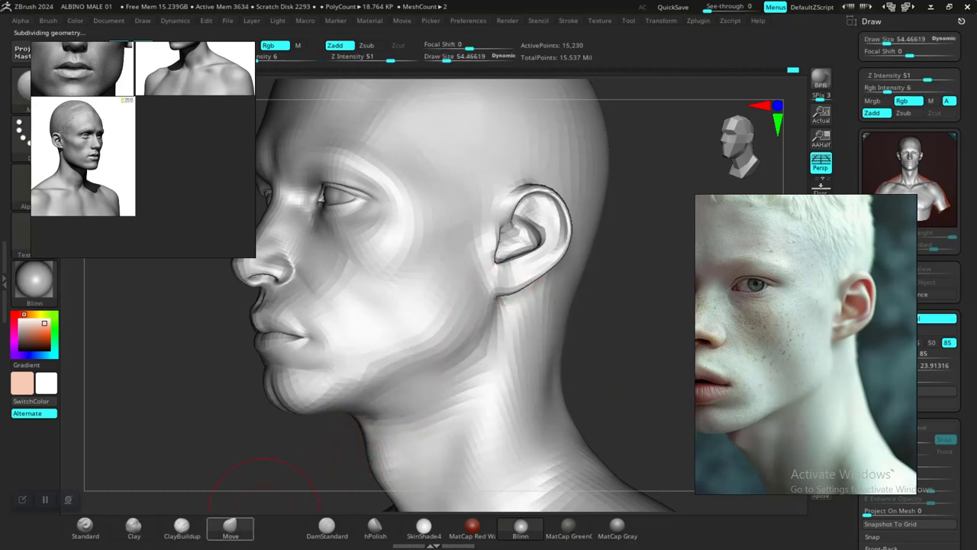
key("b")
left_click(524, 313)
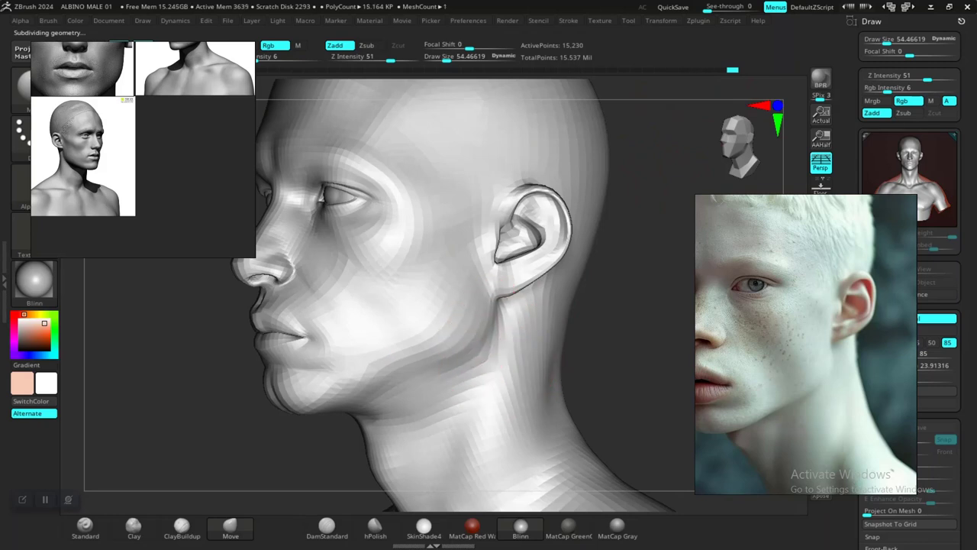
Refine the jawline and its transition into the neck with the Move brush, checking it from three-quarter and low angles
right_click_drag(534, 336, 516, 373, "ctrl")
right_click_drag(602, 371, 548, 371)
right_click_drag(633, 371, 625, 372)
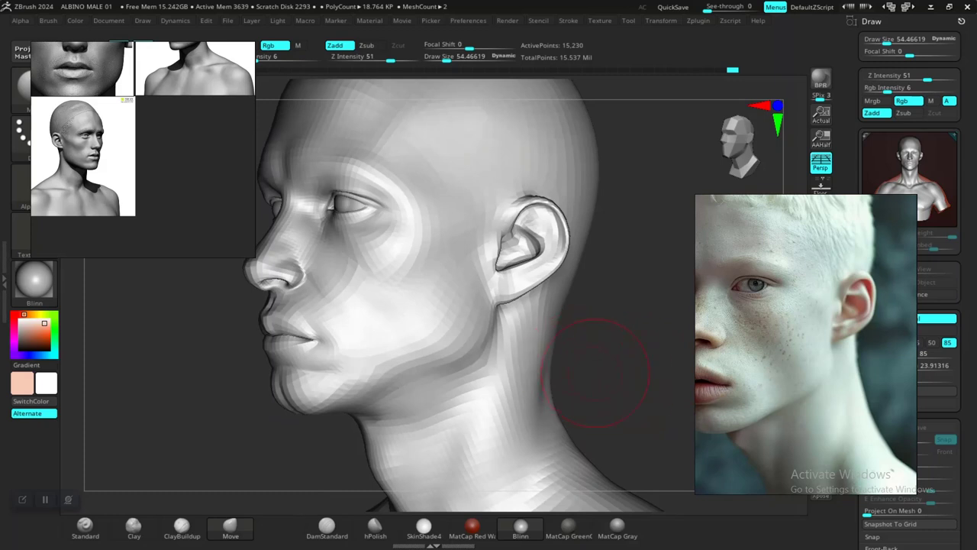
mouse_move(596, 373)
left_mouse_down()
mouse_move(631, 371)
mouse_move(605, 379)
mouse_move(615, 371)
mouse_move(615, 393)
left_mouse_up()
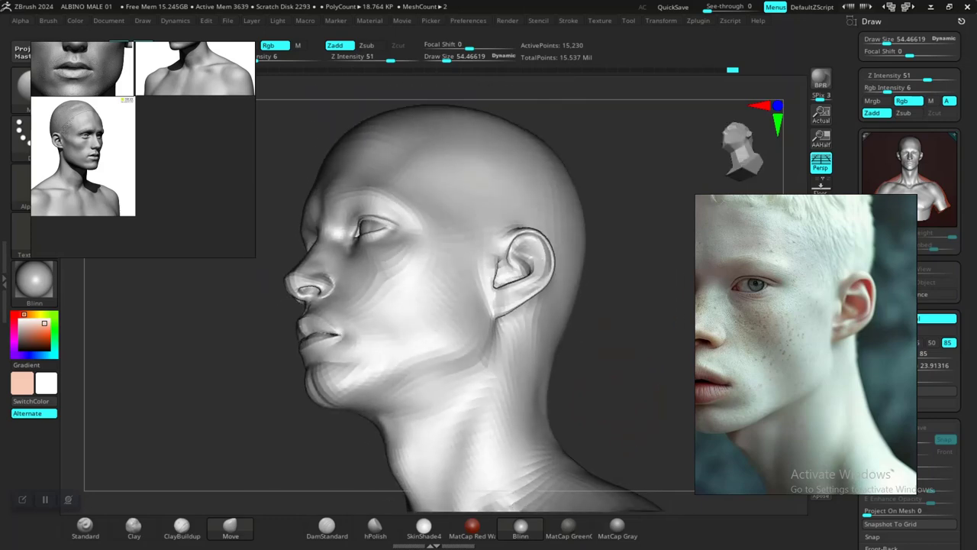
left_click_drag(638, 362, 468, 360)
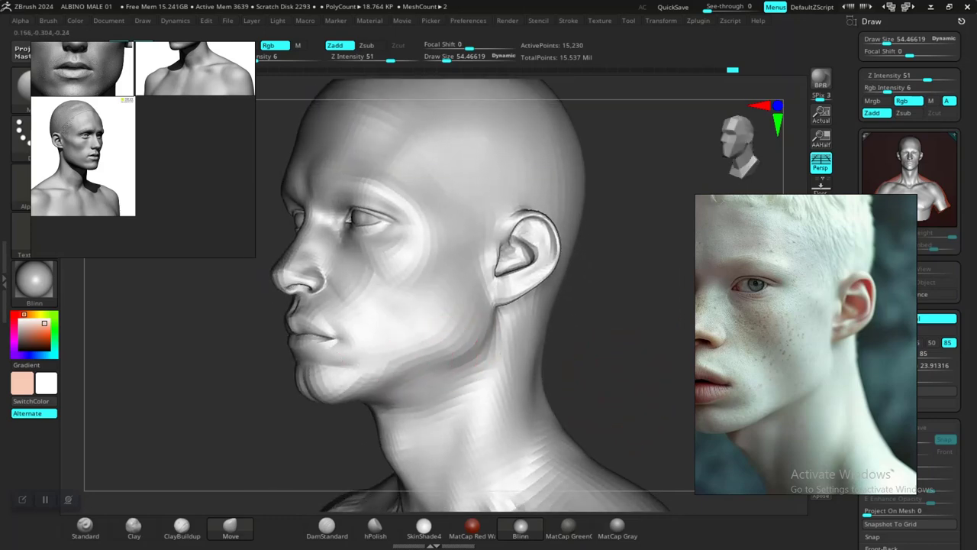
mouse_move(479, 364)
right_mouse_down()
mouse_move(585, 382)
mouse_move(535, 362)
mouse_move(544, 362)
mouse_move(563, 375)
mouse_move(478, 375)
right_mouse_up()
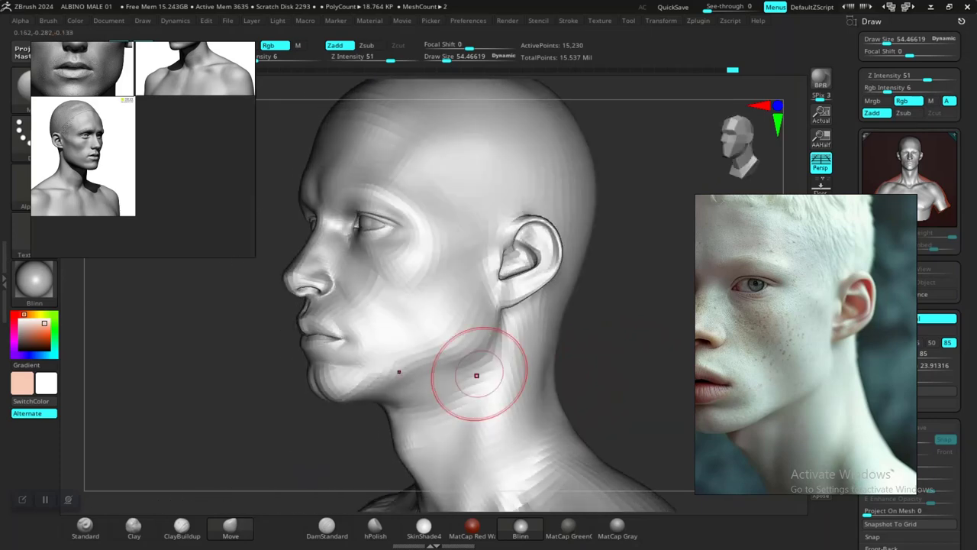
Examine the ear's shape and placement in profile against the side-view reference portrait
right_click_drag(609, 337, 565, 393, "alt")
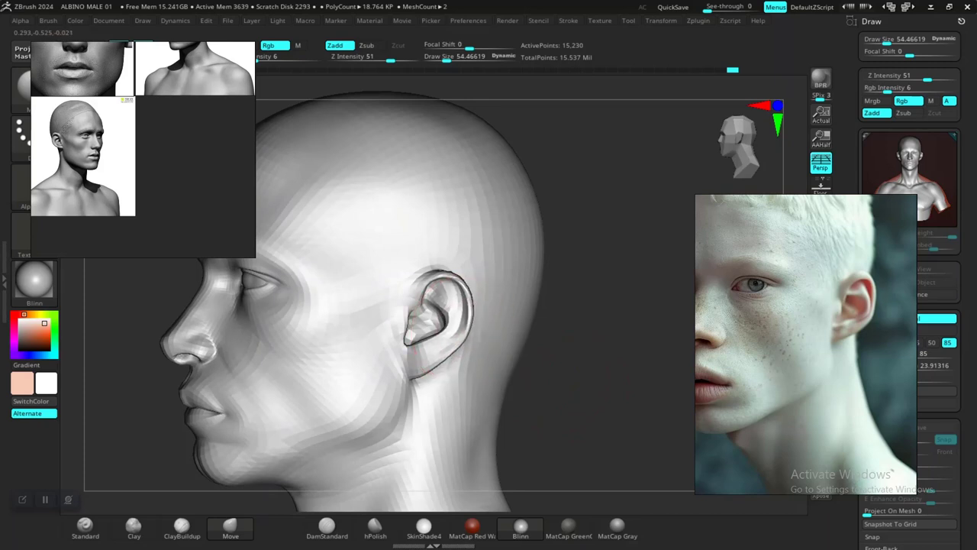
scroll(611, 386, "up", 3)
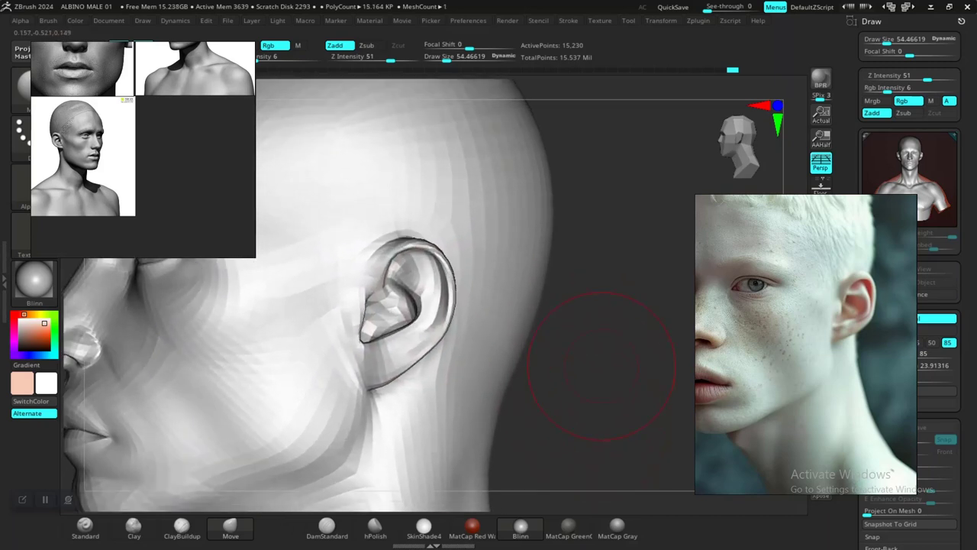
left_click_drag(601, 367, 624, 384)
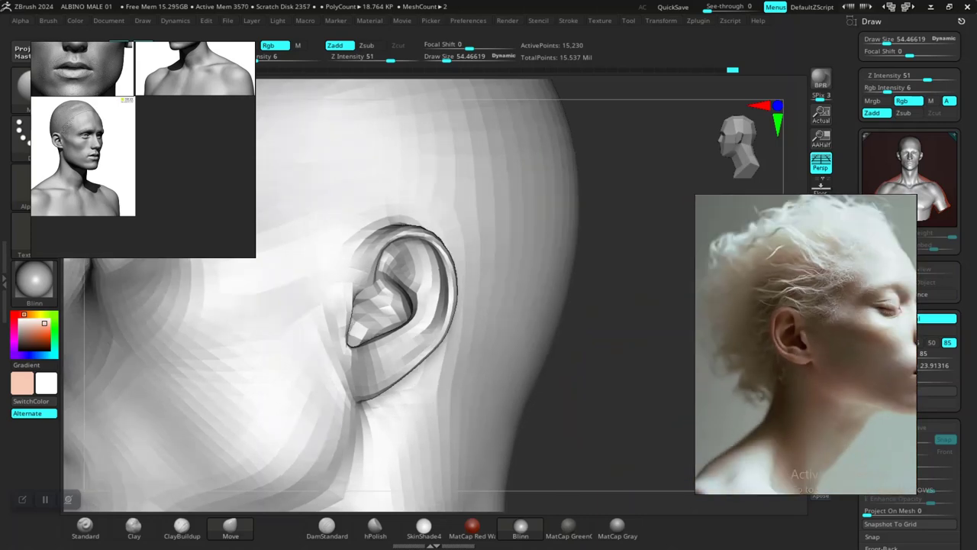
mouse_move(639, 349)
left_mouse_down("alt")
mouse_move(599, 329)
mouse_move(603, 374)
left_mouse_up("alt")
left_click_drag(645, 260, 572, 210, "alt")
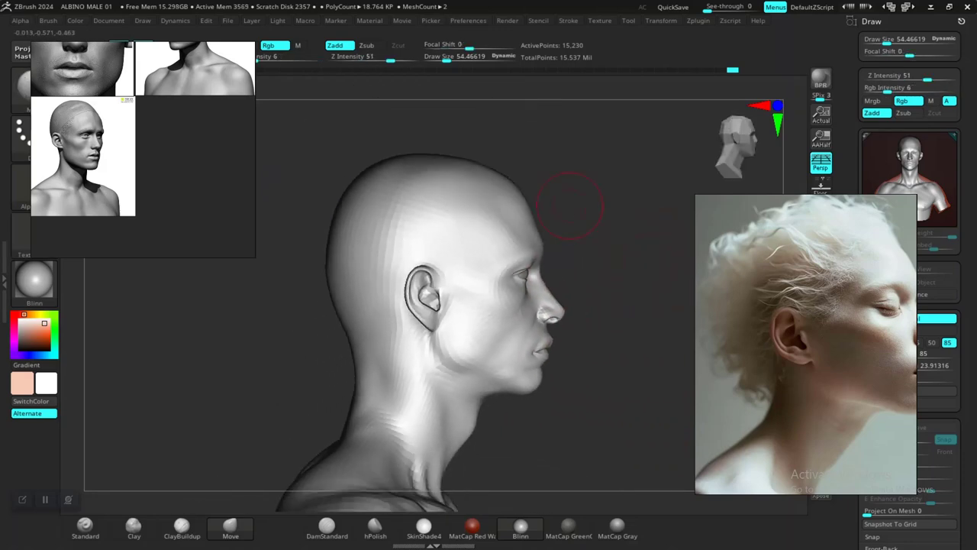
Enlarge the draw size to about 151 and adjust the back of the skull with the Move brush
key("space")
left_click_drag(495, 198, 510, 197)
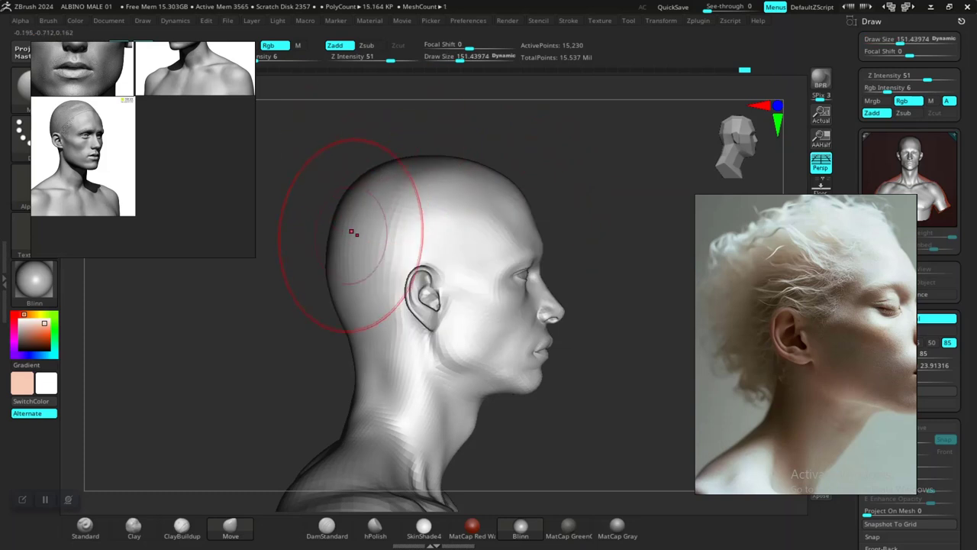
Reduce the Move brush to about 69, adjust the head in profile and move the reference board clear of the skull
mouse_move(600, 310)
left_mouse_down("alt")
mouse_move(554, 281)
mouse_move(493, 371)
left_mouse_up("alt")
key("space")
left_click_drag(558, 306, 552, 305)
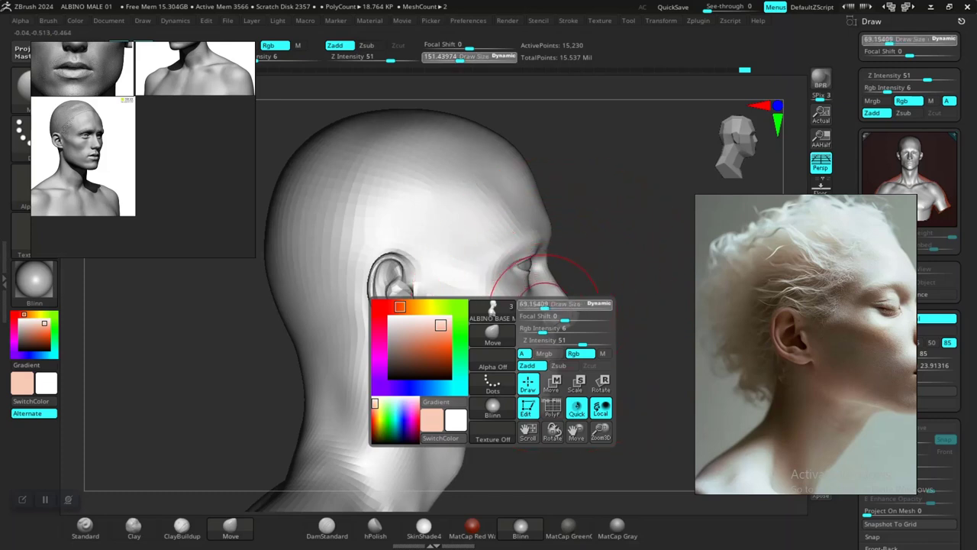
mouse_move(628, 266)
left_mouse_down("alt")
mouse_move(611, 262)
mouse_move(616, 307)
left_mouse_up("alt")
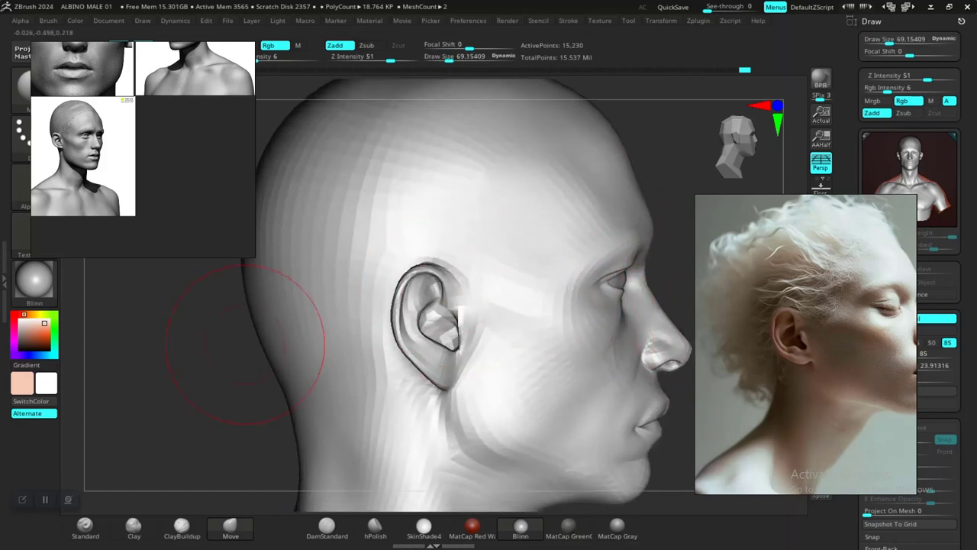
left_click_drag(245, 344, 244, 319, "alt")
mouse_move(218, 371)
left_mouse_down("alt")
mouse_move(216, 317)
mouse_move(230, 300)
mouse_move(236, 318)
mouse_move(272, 345)
left_mouse_up("alt")
right_click_drag(191, 232, 735, 163)
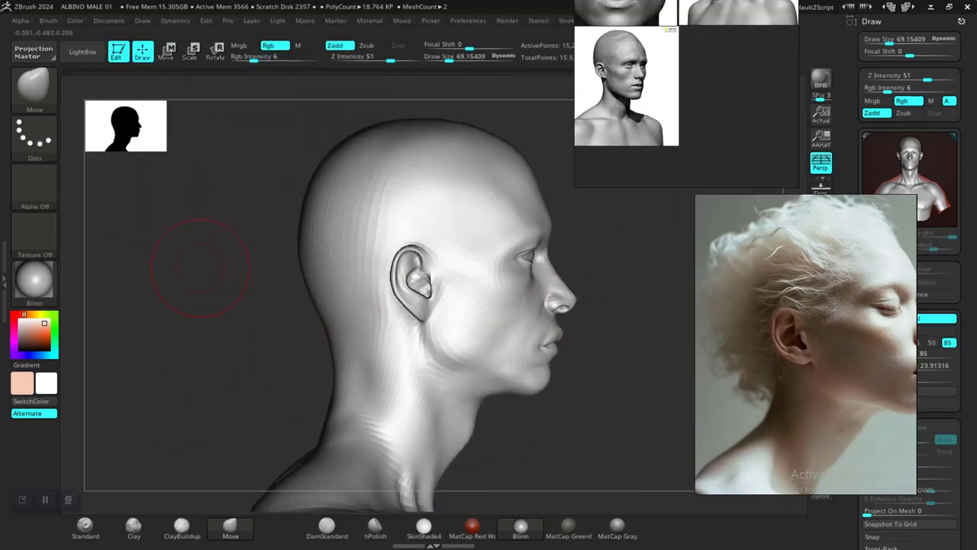
Raise the head one subdivision level and mask a circular area around the ear with the MaskPerfectCircle brush
key("shift")
key("ctrl+d")
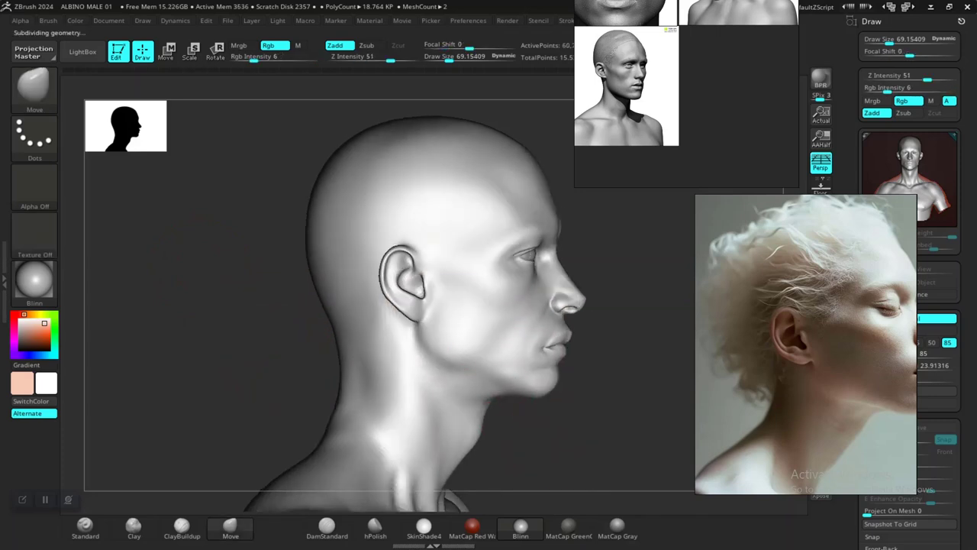
key("ctrl")
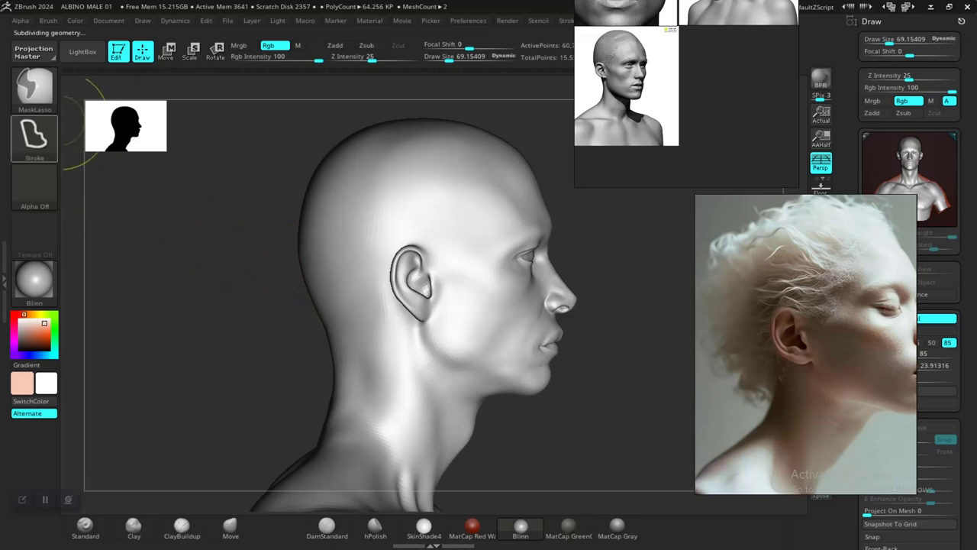
left_click(42, 95, "ctrl")
key("ctrl")
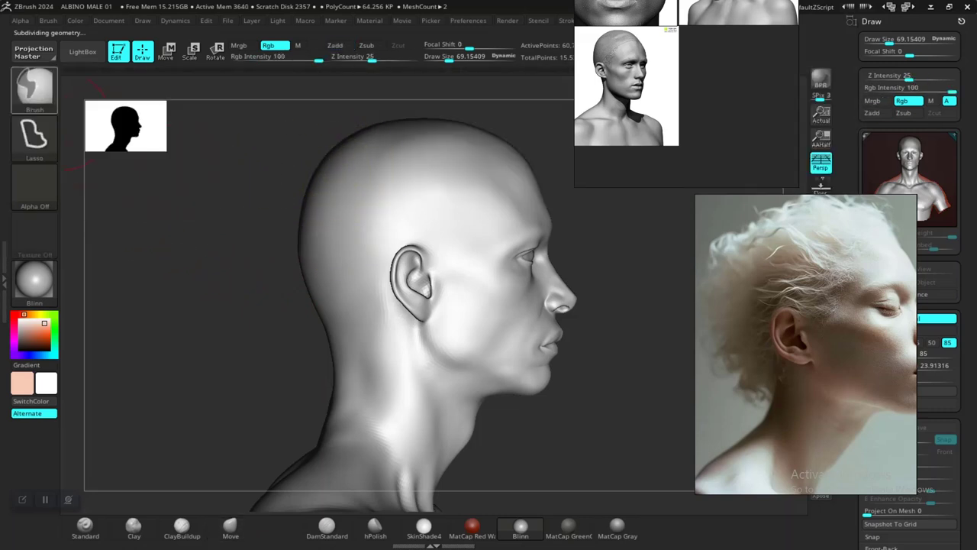
left_click(46, 103, "ctrl")
left_click(340, 152)
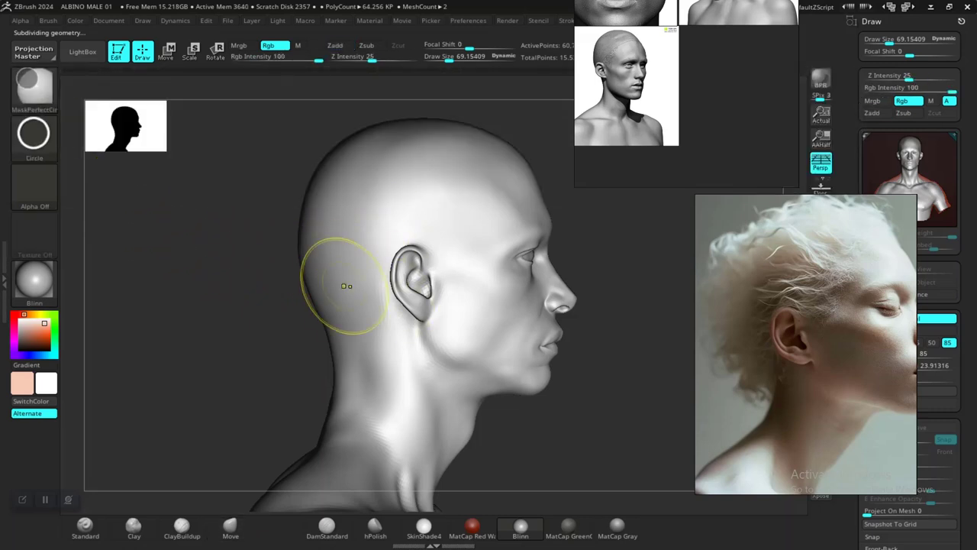
mouse_move(242, 284)
left_mouse_down("ctrl")
mouse_move(347, 293)
mouse_move(417, 283)
left_mouse_up("ctrl")
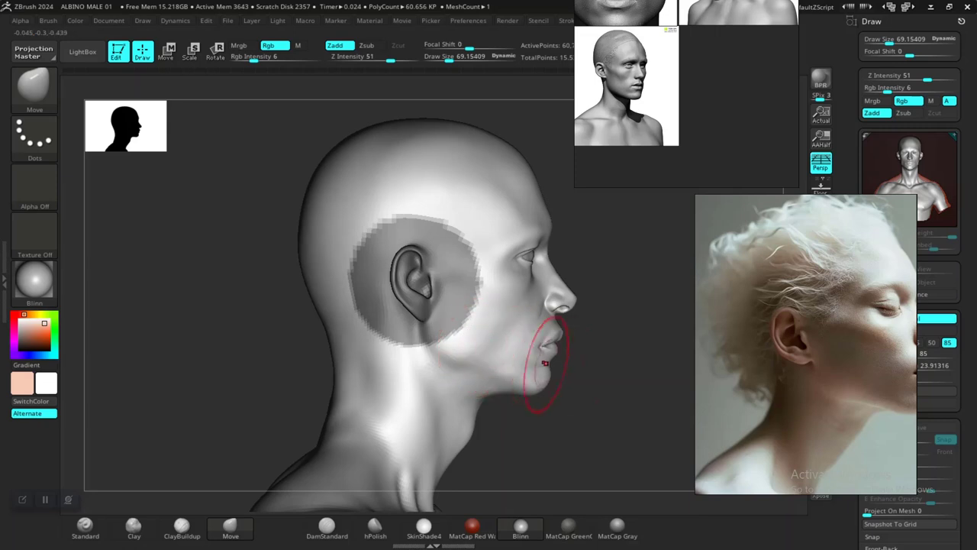
Isolate the circular ear region by hiding the rest of the head, and reduce the Move brush to about 33
mouse_move(590, 368)
left_mouse_down("alt")
mouse_move(571, 388)
mouse_move(595, 404)
left_mouse_up("alt")
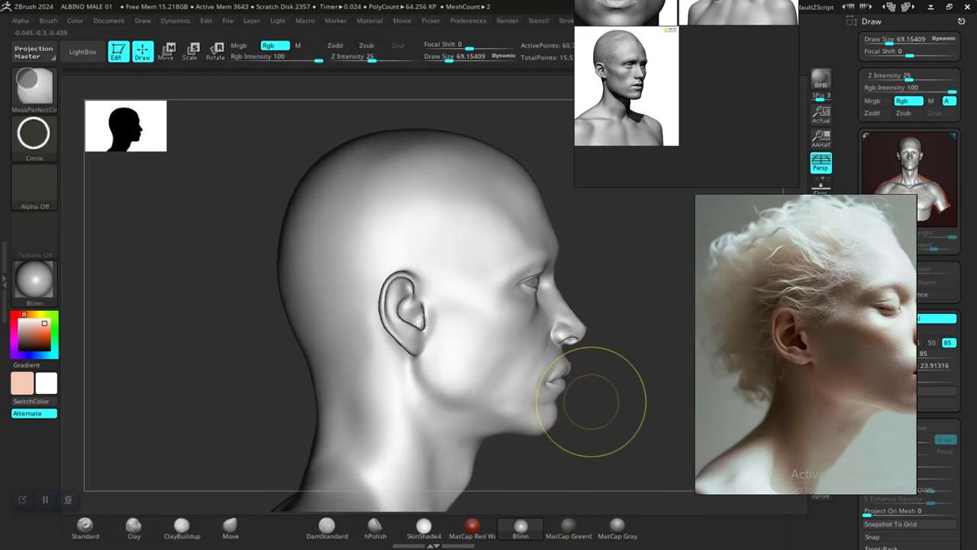
left_click(406, 354, "ctrl+shift")
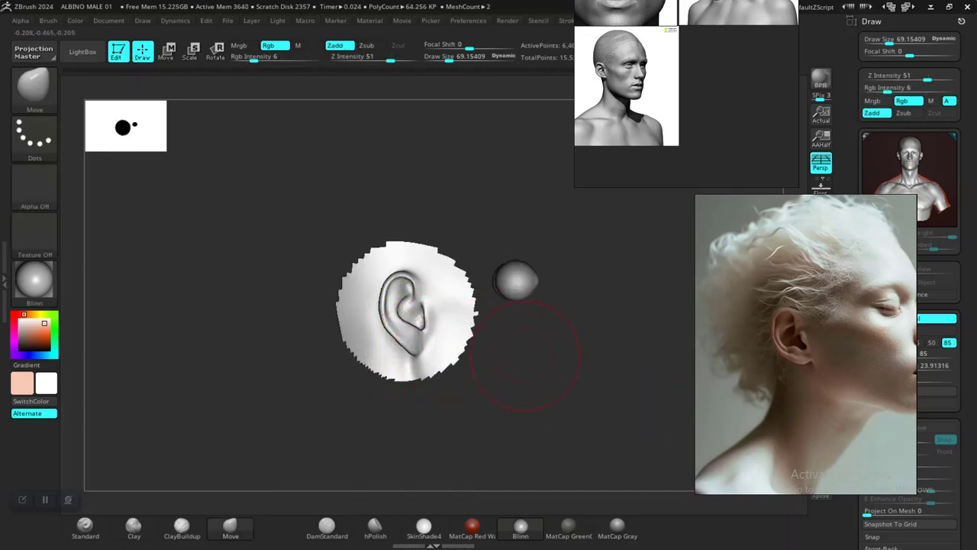
mouse_move(526, 356)
left_mouse_down("alt")
mouse_move(580, 411)
mouse_move(489, 410)
mouse_move(616, 407)
mouse_move(620, 432)
mouse_move(588, 359)
mouse_move(576, 356)
left_mouse_up("alt")
key("space")
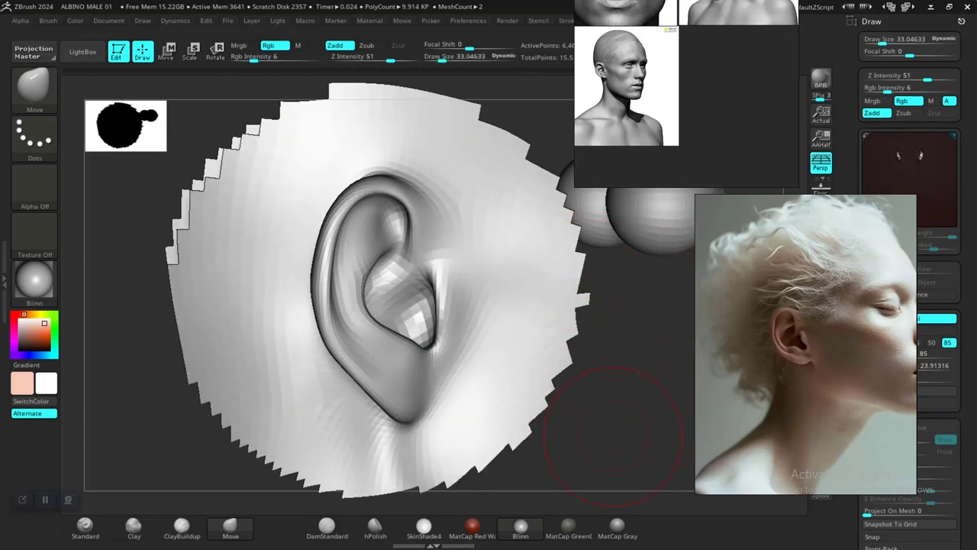
mouse_move(615, 432)
left_mouse_down()
mouse_move(603, 405)
mouse_move(661, 382)
left_mouse_up()
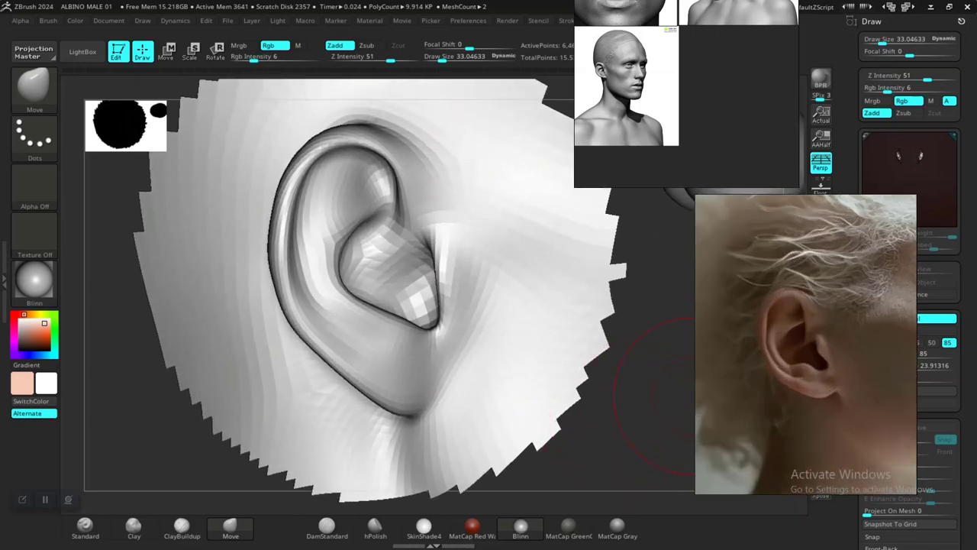
left_click_drag(641, 431, 603, 439)
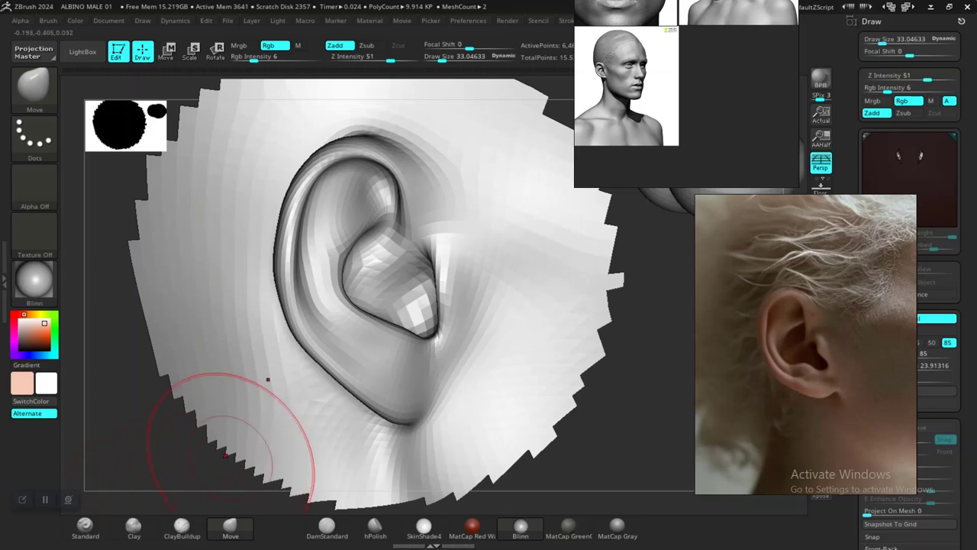
Choose the Inflat brush at a draw size of about 13.5 and define the hollow in the upper inner ear
key("b")
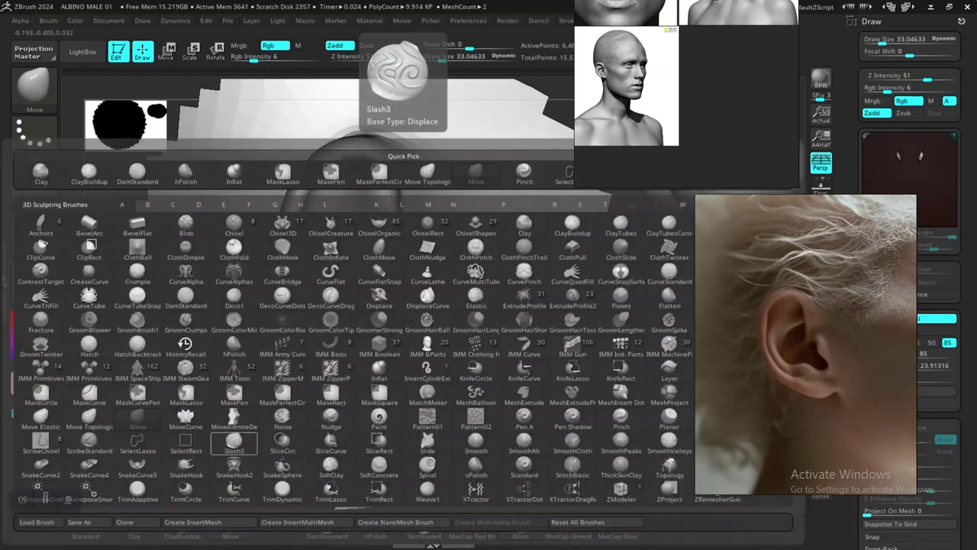
key("i")
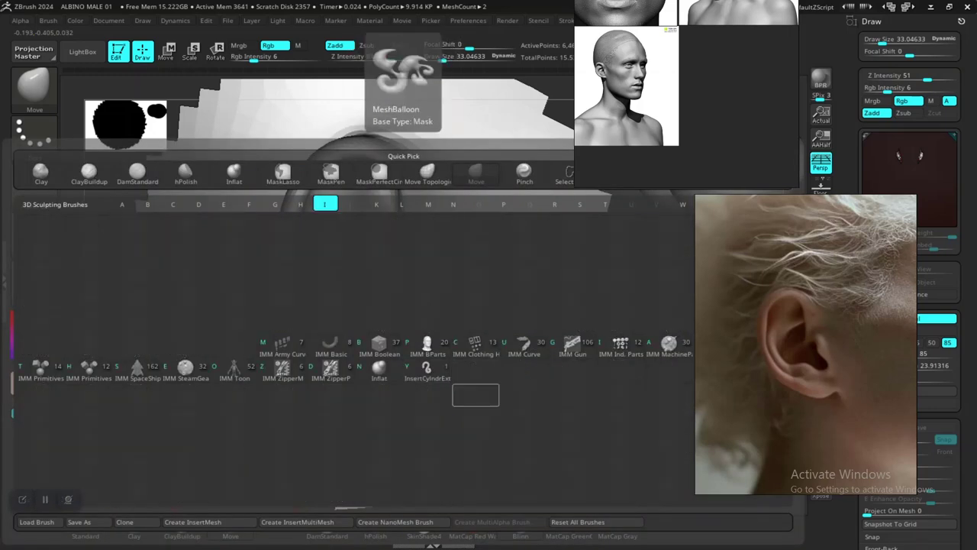
key("n")
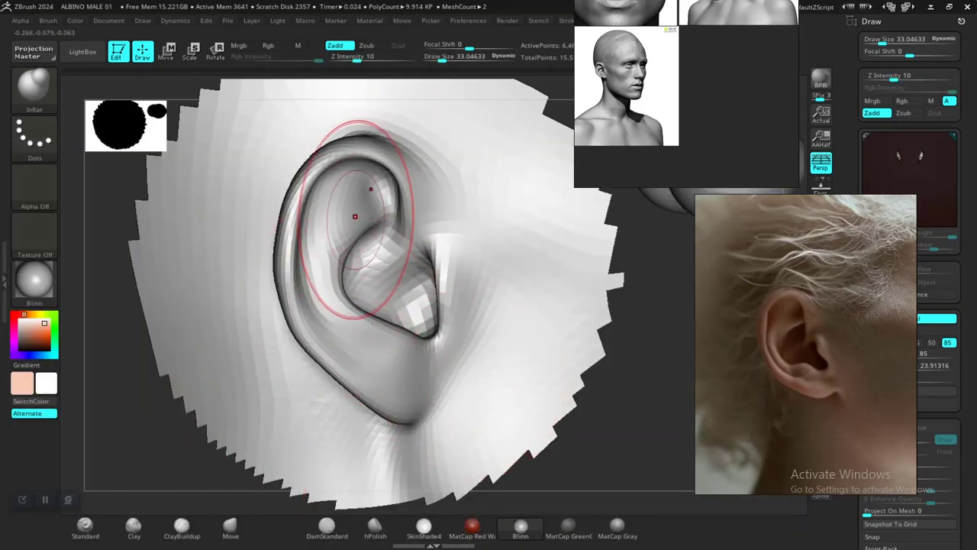
key("space")
left_click_drag(371, 212, 368, 212)
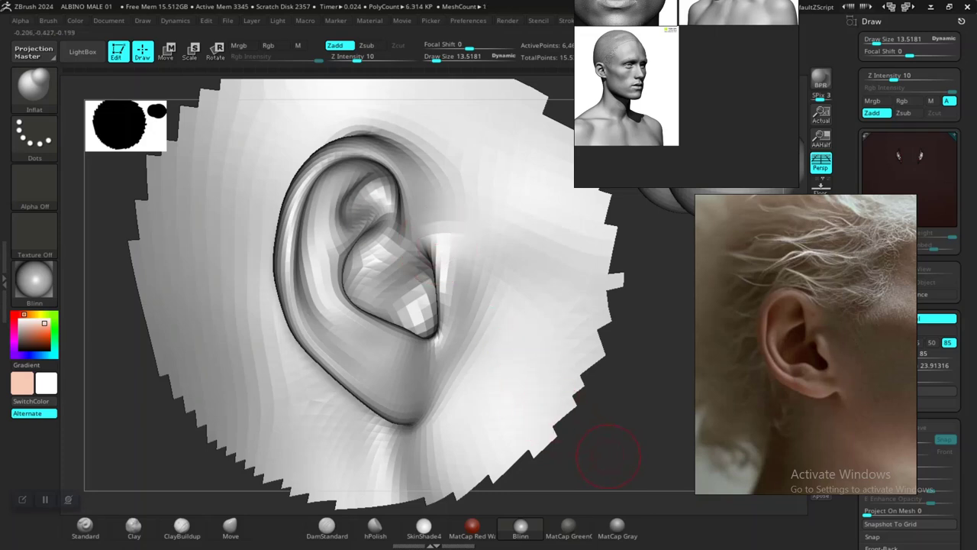
Sculpt the ridge crossing the ear's inner bowl and the transition below the tragus with the Inflat brush
left_click_drag(608, 456, 619, 420)
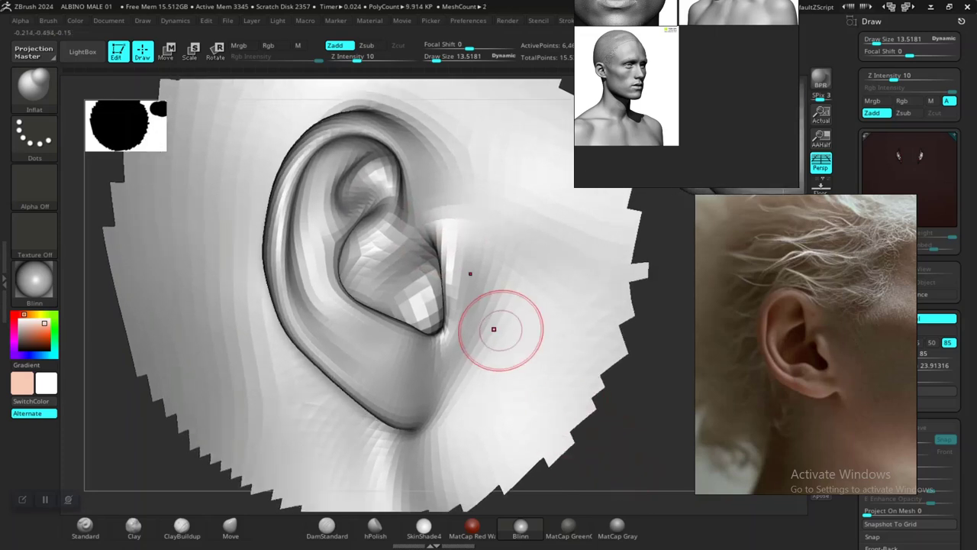
left_click_drag(589, 472, 572, 453)
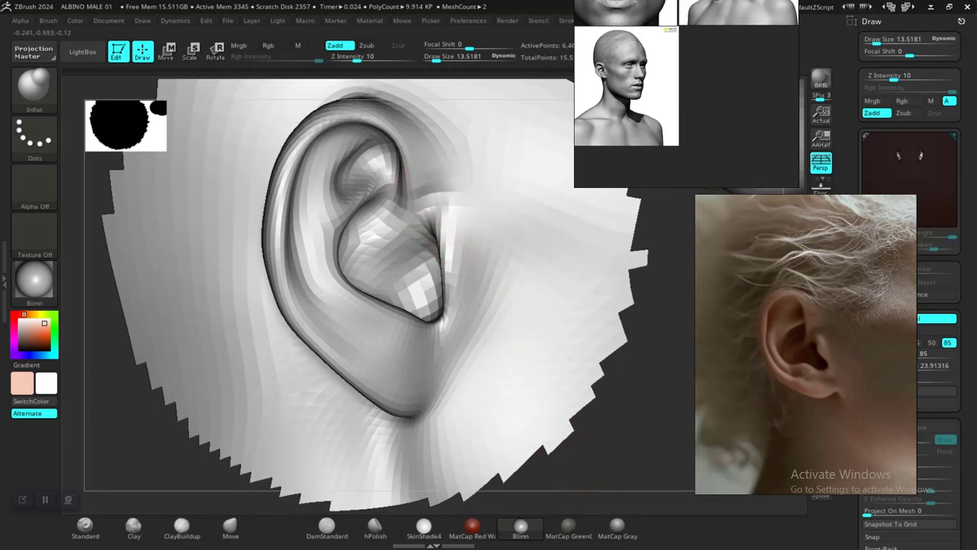
left_click_drag(409, 220, 425, 201)
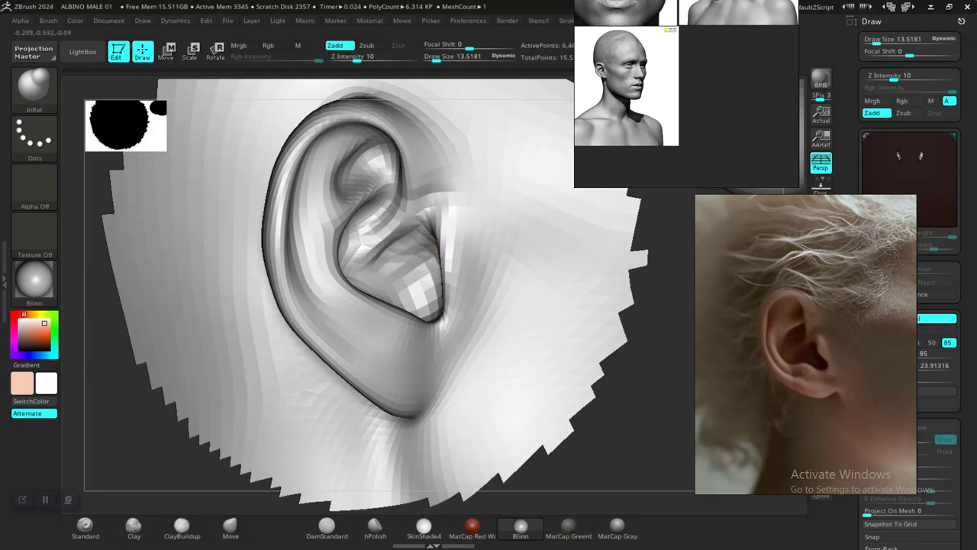
mouse_move(628, 419)
left_mouse_down()
mouse_move(616, 402)
mouse_move(620, 423)
mouse_move(594, 416)
left_mouse_up()
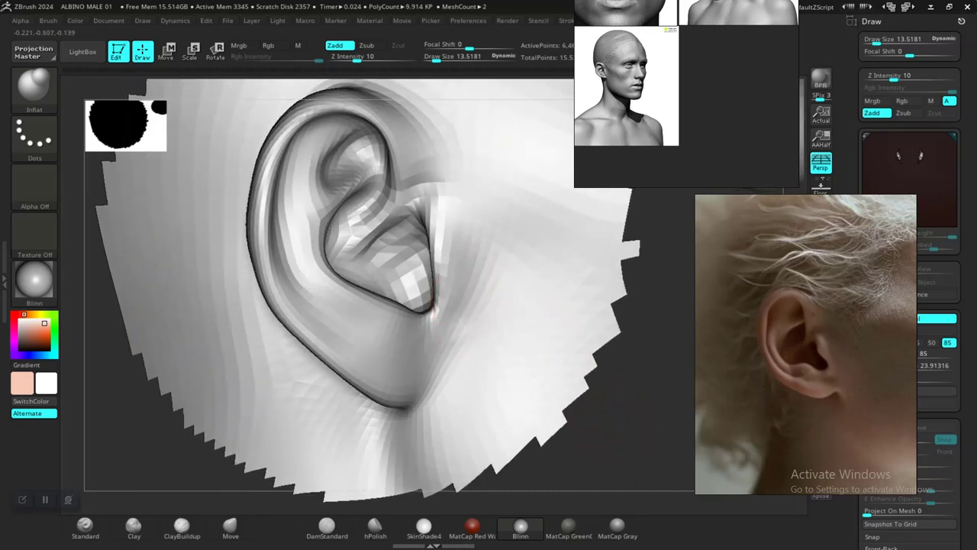
mouse_move(465, 324)
left_mouse_down()
mouse_move(466, 308)
mouse_move(451, 343)
left_mouse_up()
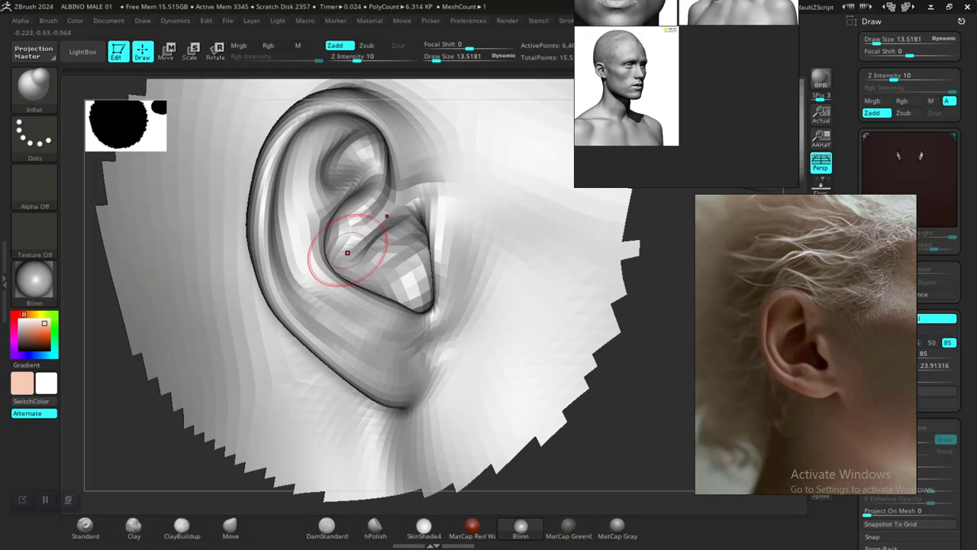
Set the draw size to about 15 and reshape the earlobe's lower edge with the Move brush
left_click_drag(611, 397, 601, 347, "alt")
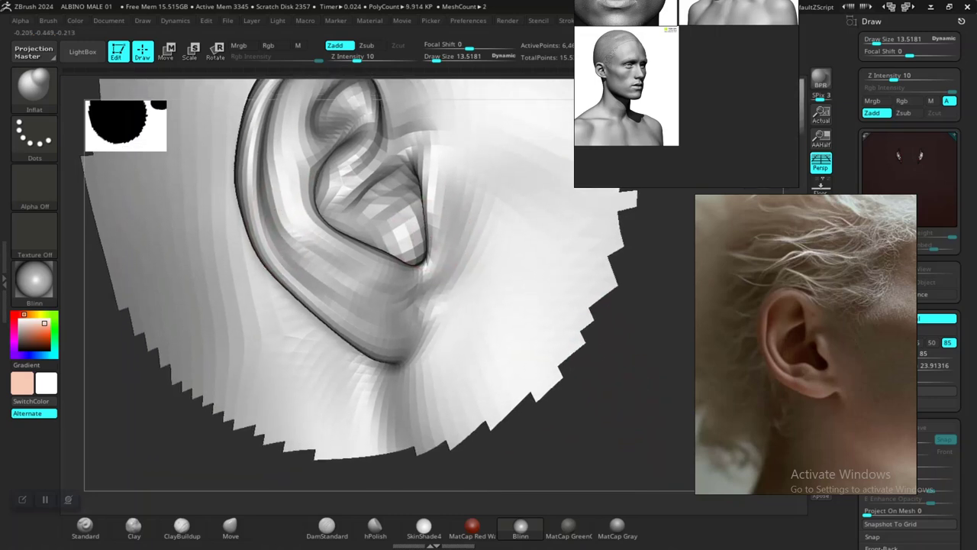
key("space")
left_click_drag(401, 319, 400, 317)
left_click_drag(522, 400, 511, 457)
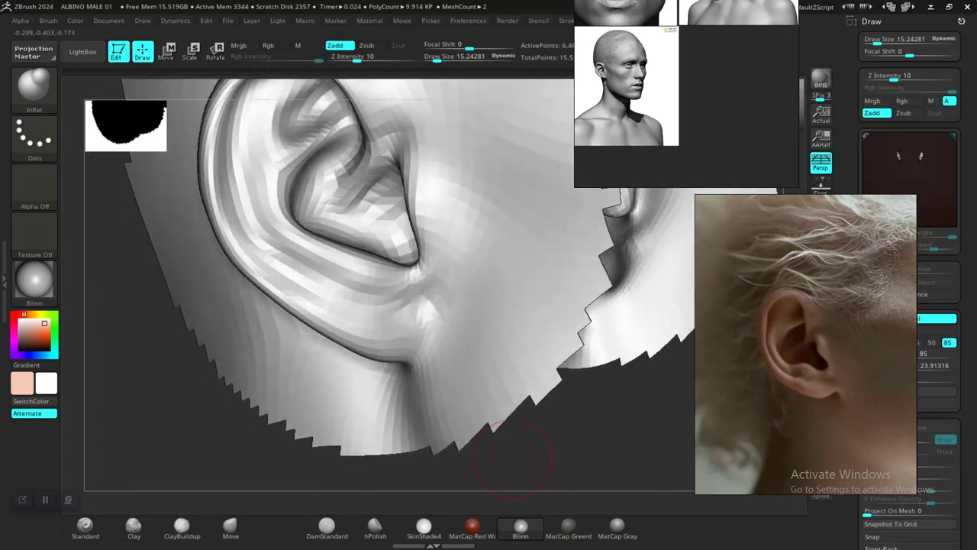
left_click(230, 525)
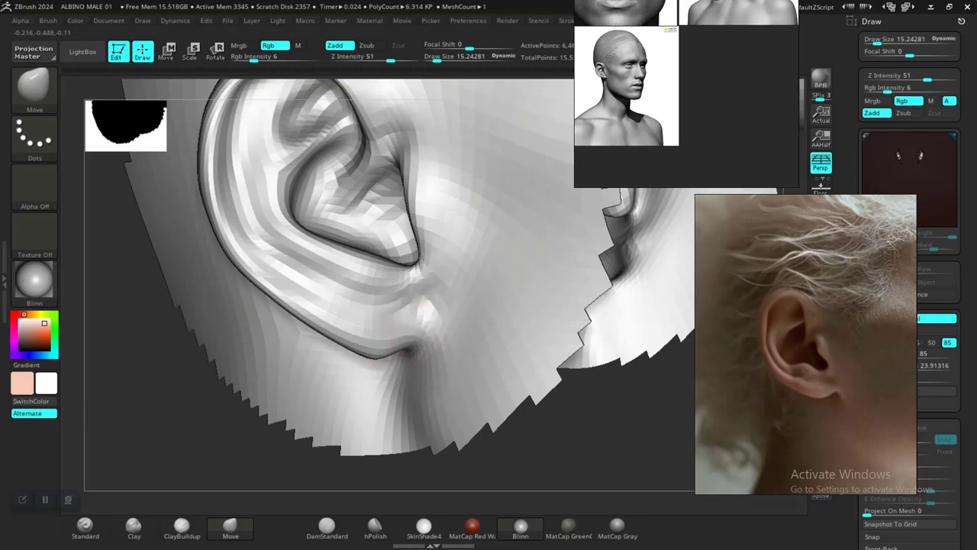
mouse_move(535, 428)
left_mouse_down()
mouse_move(557, 447)
mouse_move(611, 418)
mouse_move(388, 356)
left_mouse_up()
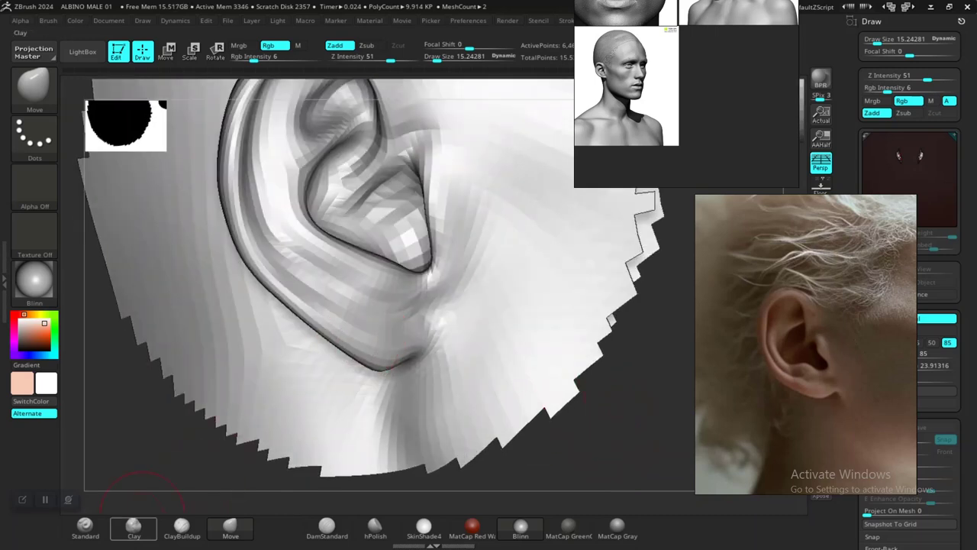
Refine the earlobe and its attachment to the cheek with the Clay brush, checking it from several angles
left_click(134, 524)
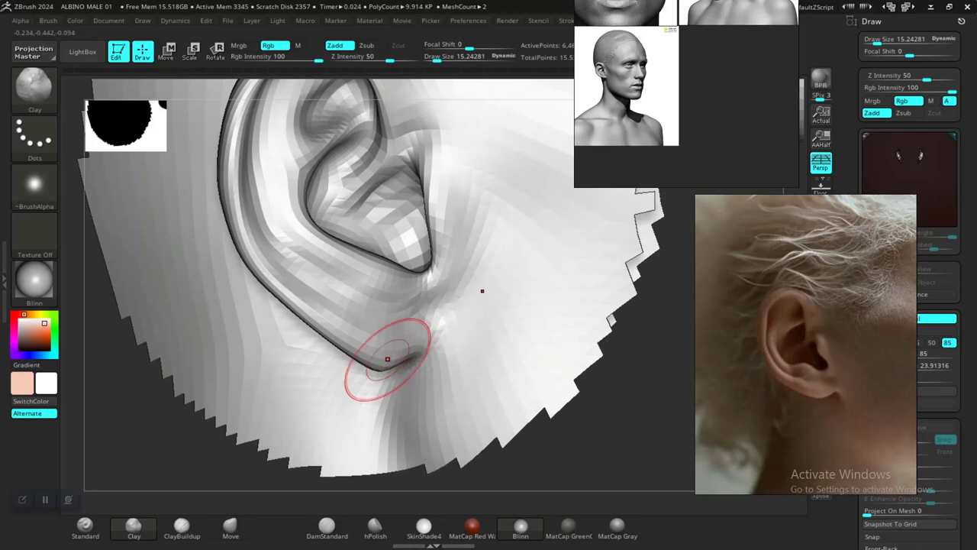
left_click_drag(481, 290, 495, 284)
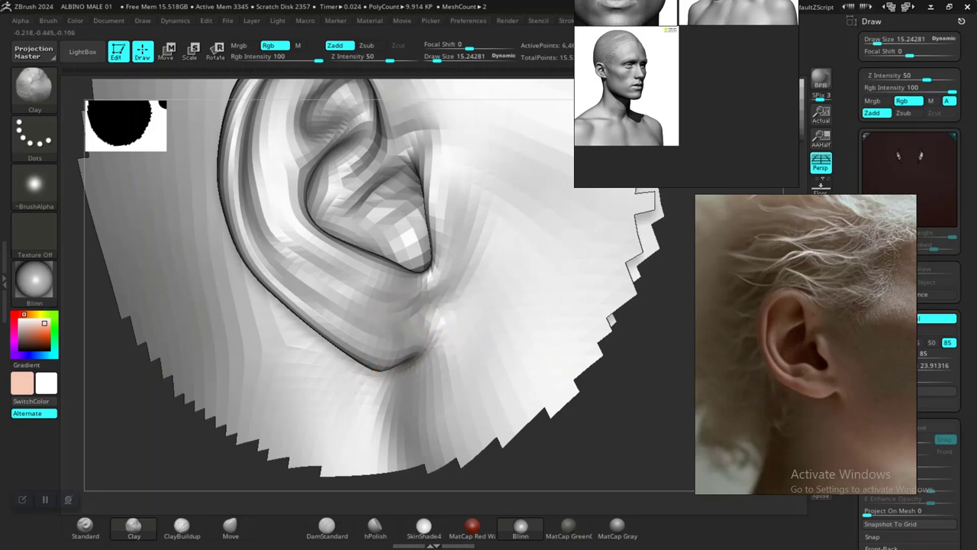
left_click_drag(482, 282, 482, 282)
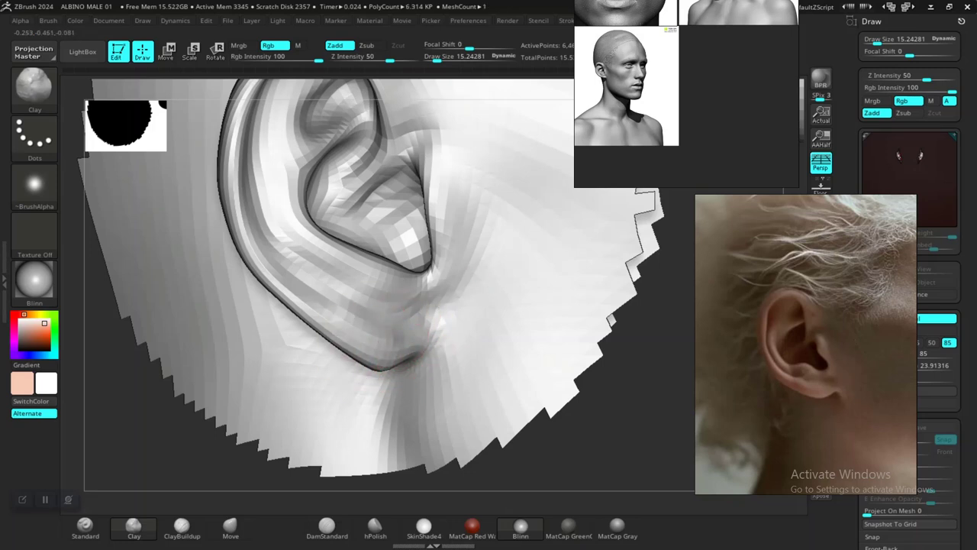
right_click_drag(499, 399, 537, 412)
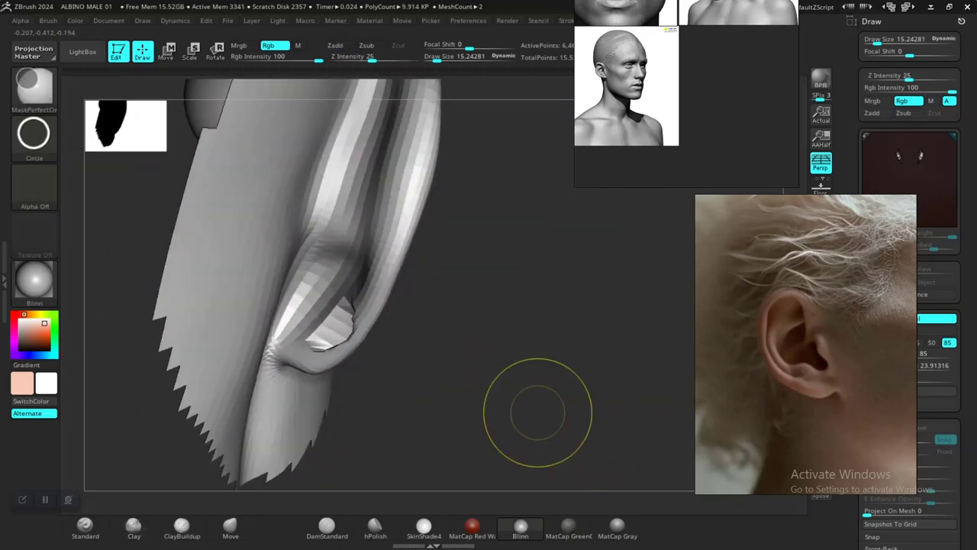
left_click_drag(502, 404, 330, 365)
left_click_drag(173, 406, 206, 418)
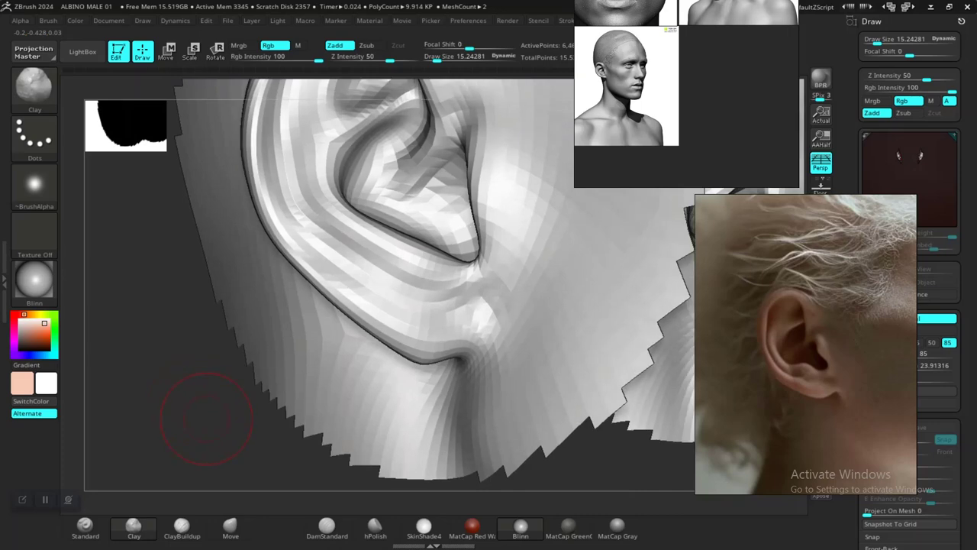
Thicken the earlobe and lower ear rim with the Inflat brush, and switch back to the Move brush
key("b")
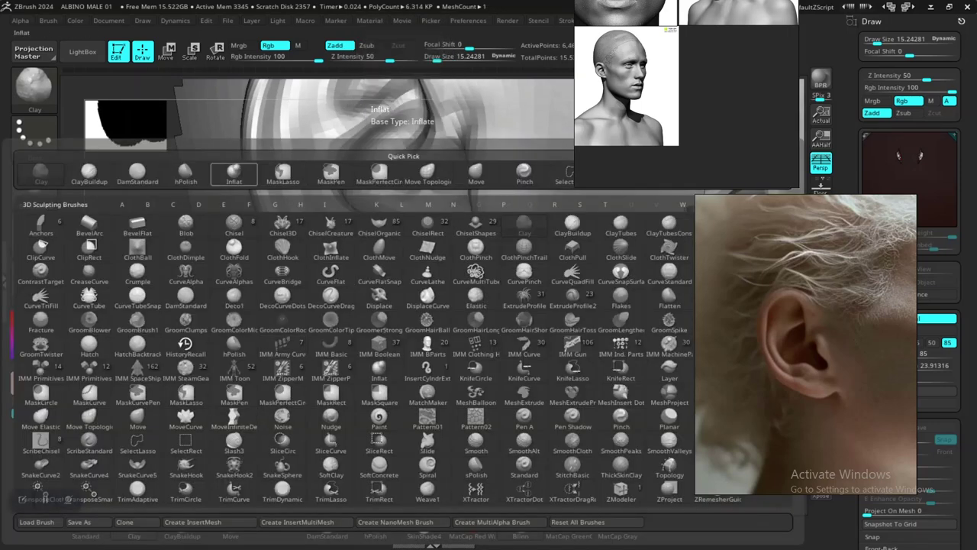
key("i")
key("n")
left_click_drag(197, 437, 214, 428)
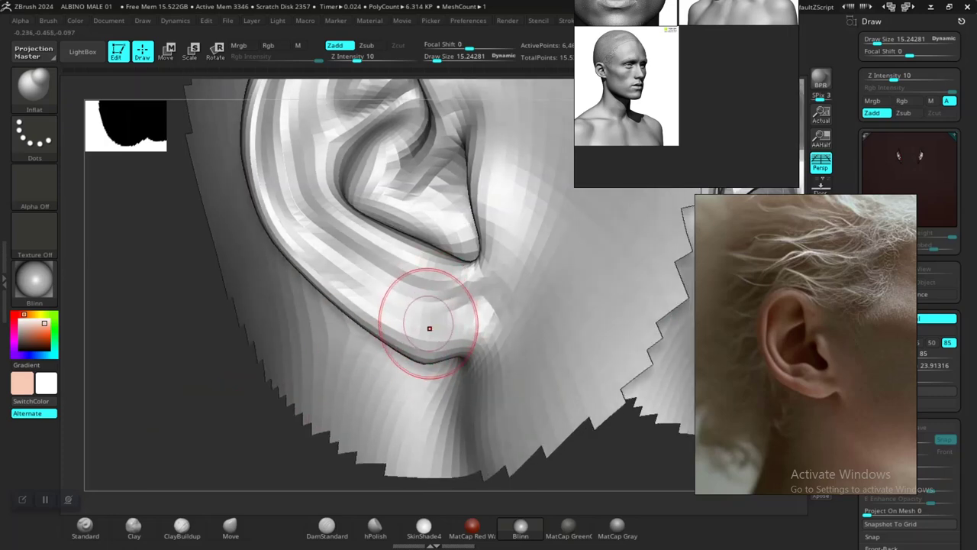
left_click_drag(446, 330, 386, 309)
left_click_drag(198, 412, 252, 404)
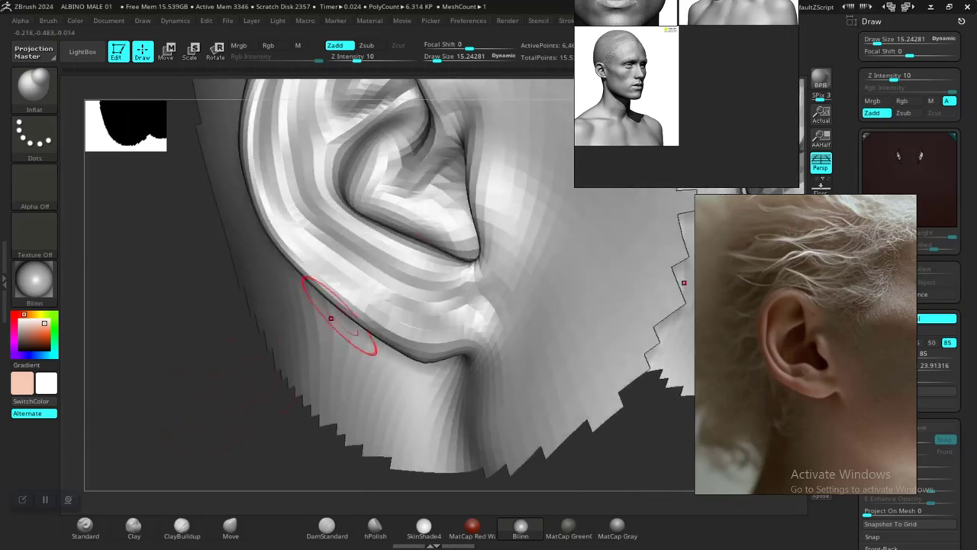
left_click(230, 525)
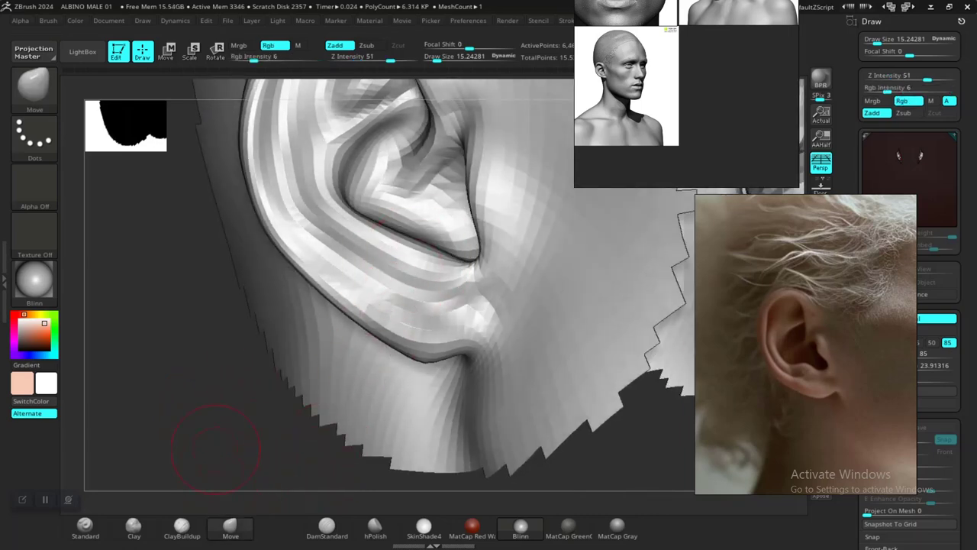
Reshape the ear's lower inner rim and widen the notch below the tragus with the Move brush
left_click_drag(174, 447, 349, 306)
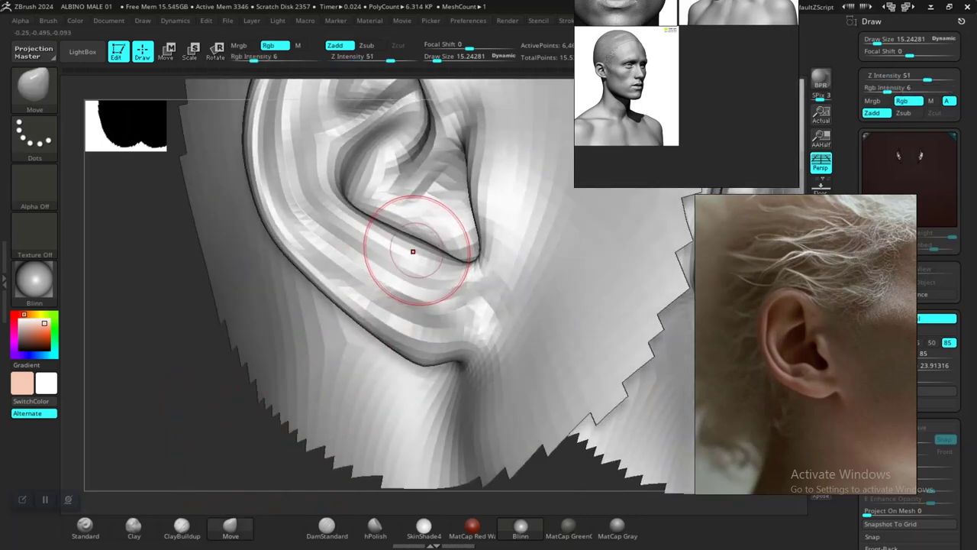
left_click_drag(412, 251, 404, 238)
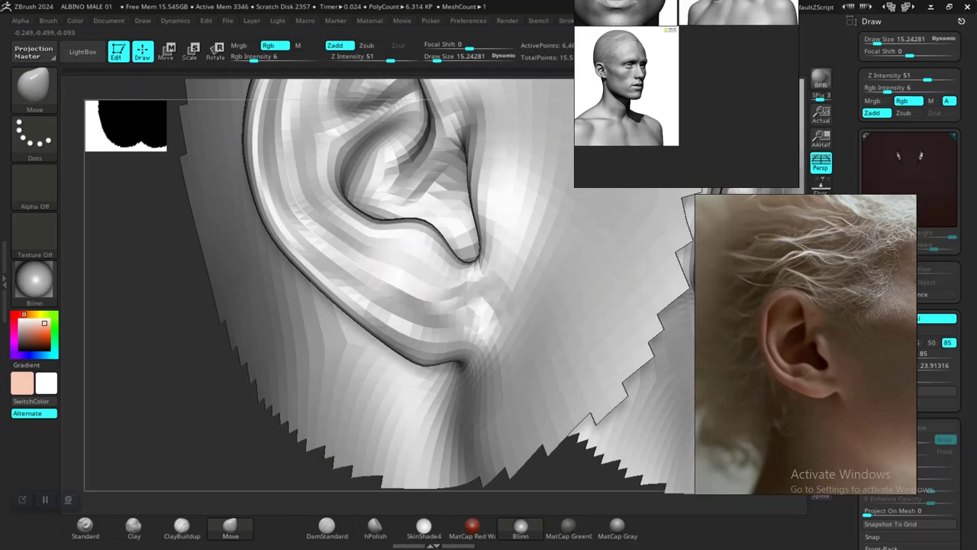
key("ctrl+z")
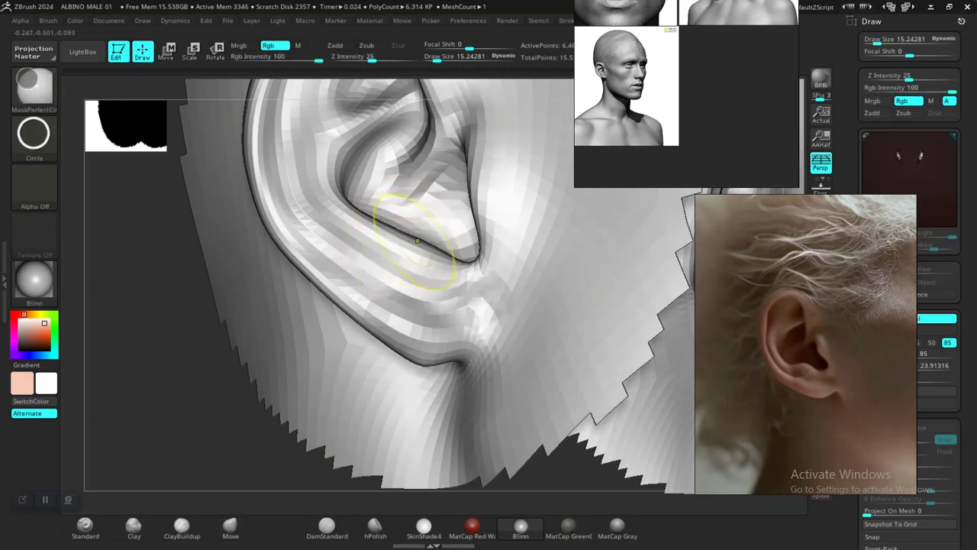
mouse_move(413, 245)
left_mouse_down()
mouse_move(405, 229)
mouse_move(469, 240)
mouse_move(475, 255)
left_mouse_up()
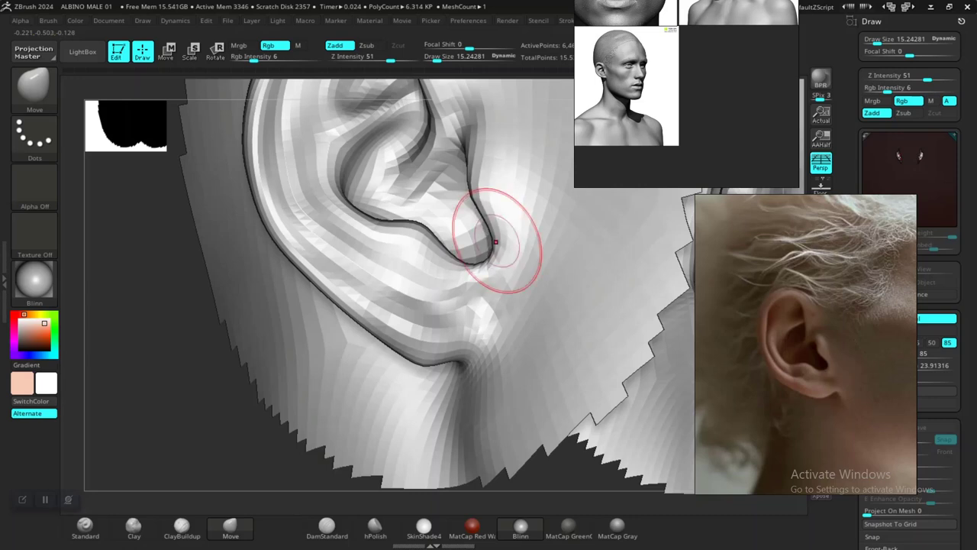
left_click_drag(495, 242, 499, 246)
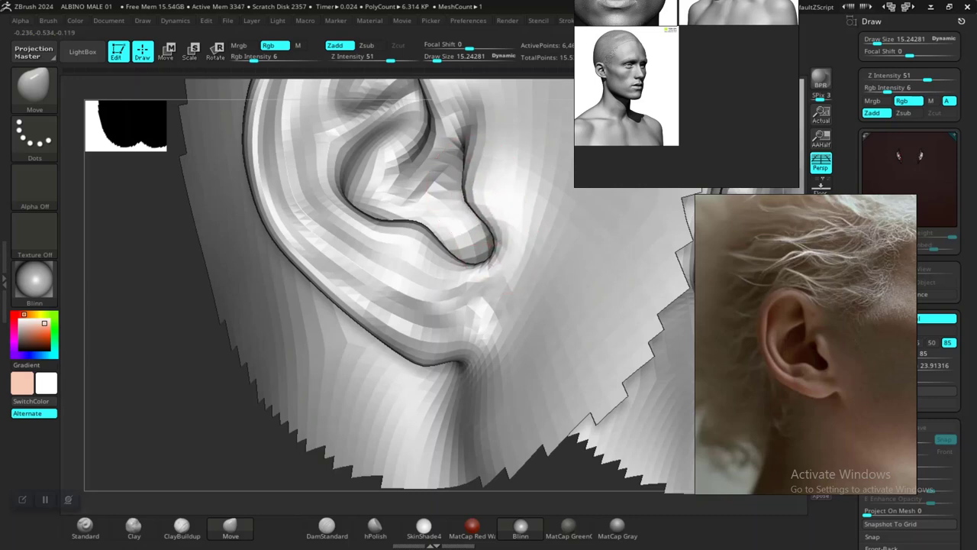
Switch to the DamStandard brush and smooth the surface in front of the upper ear rim
left_click_drag(153, 371, 152, 336, "alt")
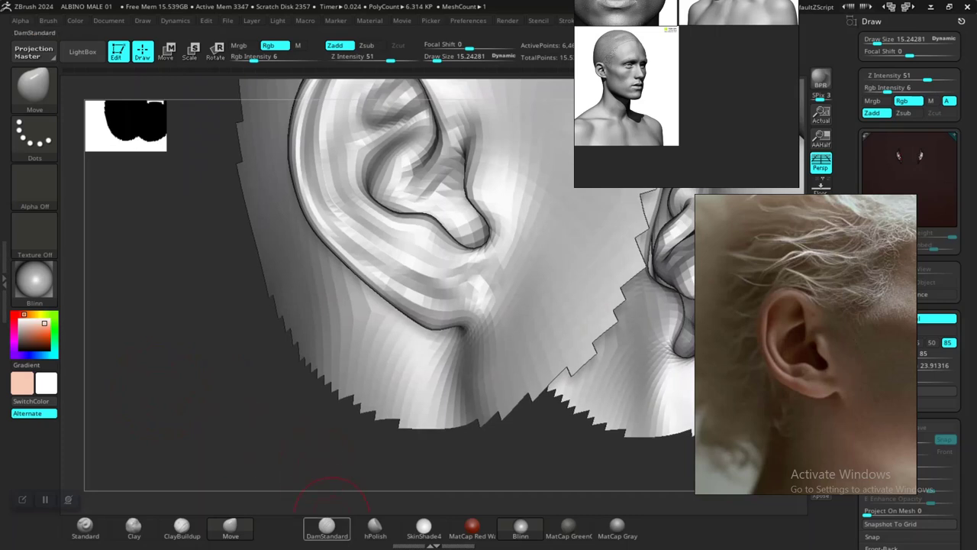
left_click(327, 529)
left_click_drag(233, 395, 382, 279)
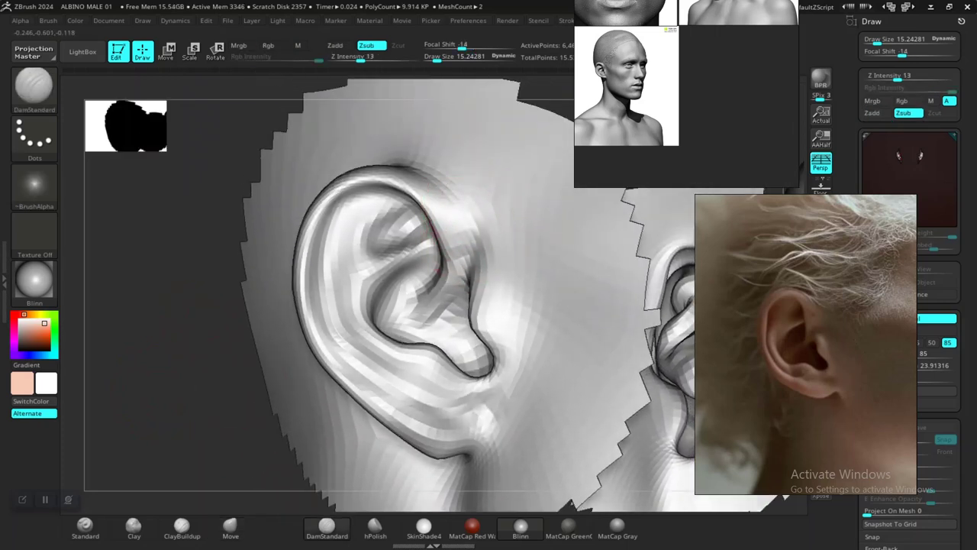
left_click_drag(481, 221, 477, 234, "shift")
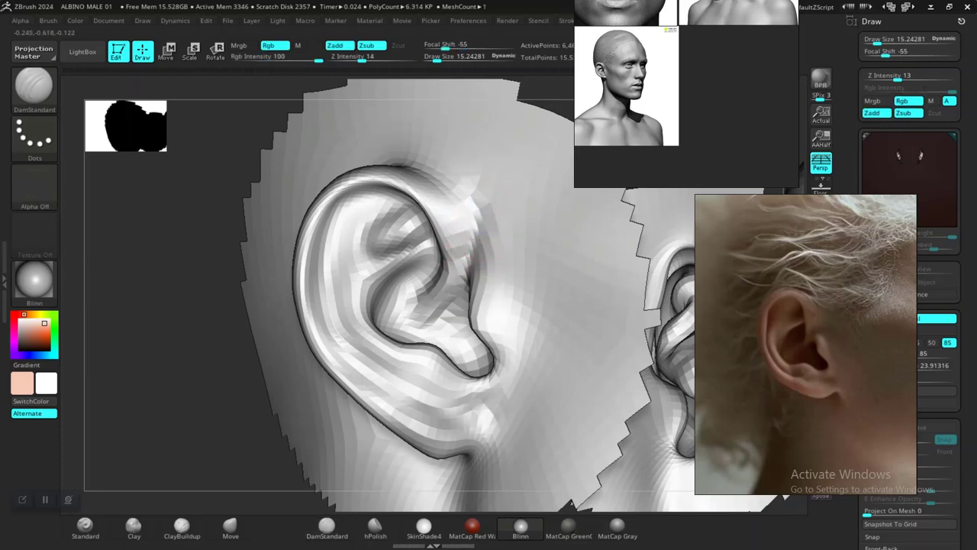
Build up the fold inside the upper outer rim with the Inflat brush, and subdivide the ear mesh once
mouse_move(203, 426)
left_mouse_down("alt")
mouse_move(200, 386)
mouse_move(192, 429)
mouse_move(179, 407)
mouse_move(206, 415)
mouse_move(181, 391)
left_mouse_up("alt")
left_click_drag(233, 424, 252, 422)
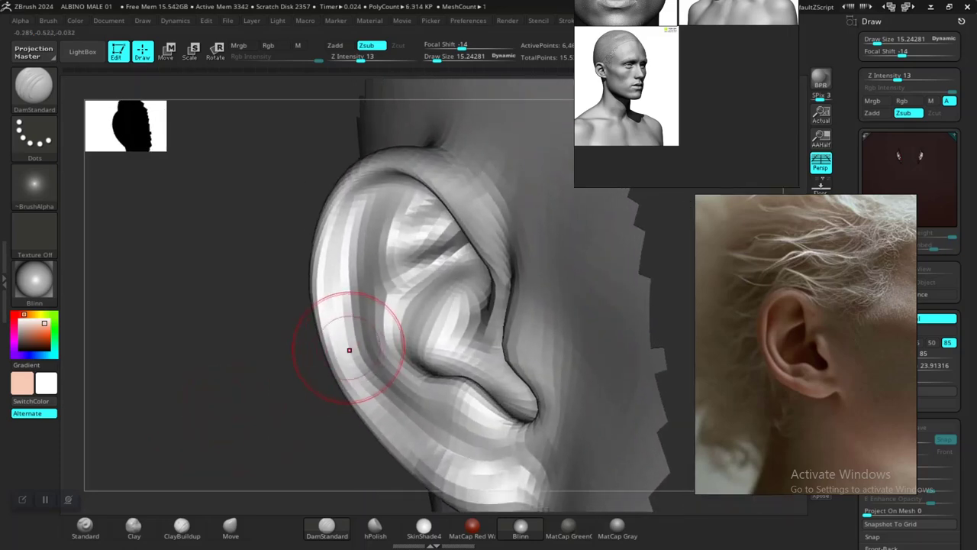
key("b")
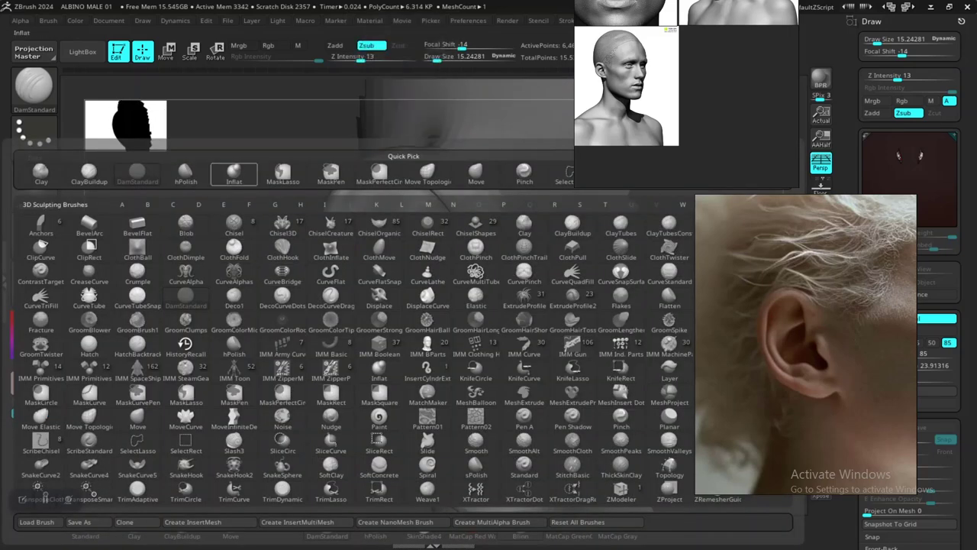
left_click(234, 175)
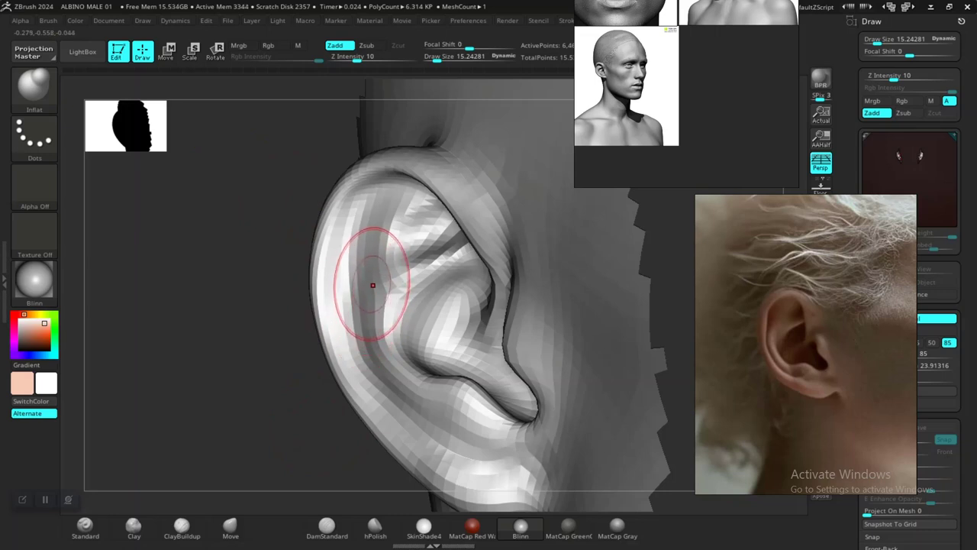
mouse_move(367, 313)
left_mouse_down()
mouse_move(368, 264)
mouse_move(397, 194)
left_mouse_up()
left_click_drag(395, 247, 402, 214)
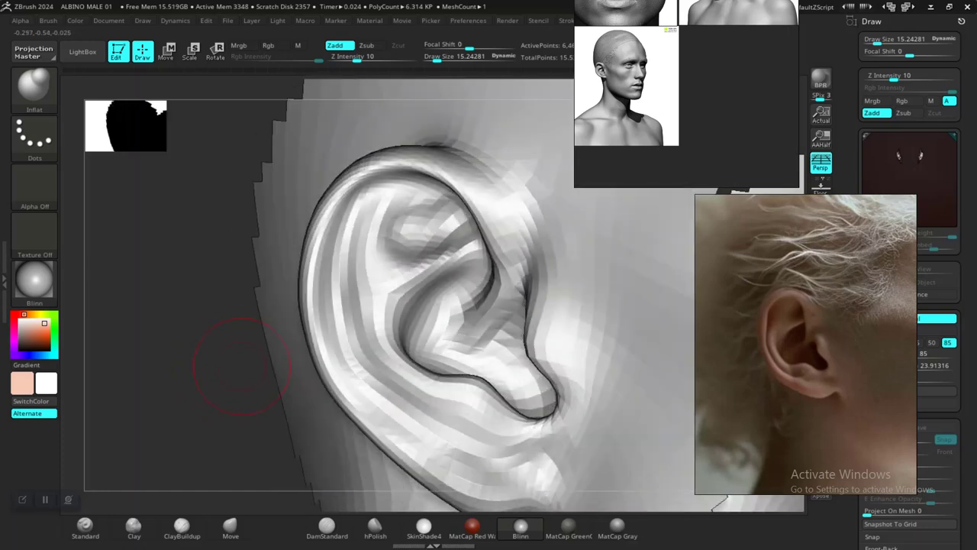
key("ctrl")
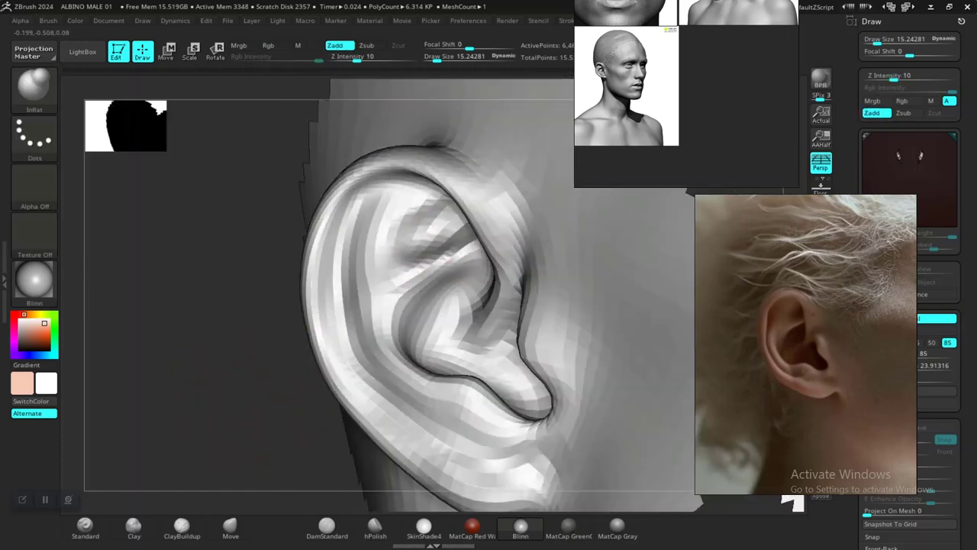
left_click_drag(371, 305, 374, 344)
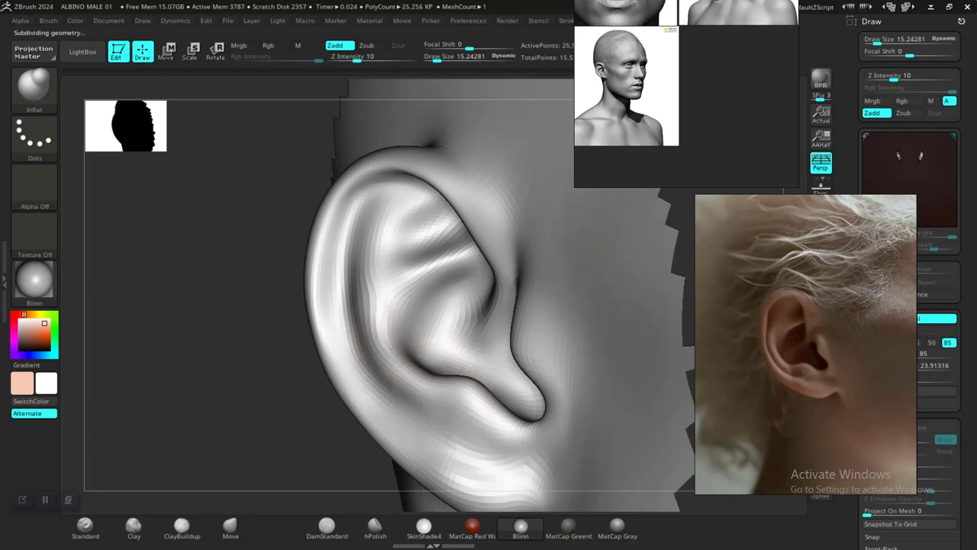
Inflate the lower ear fold, the earlobe and the outer rim with the Inflat brush
left_click_drag(285, 405, 295, 358, "alt")
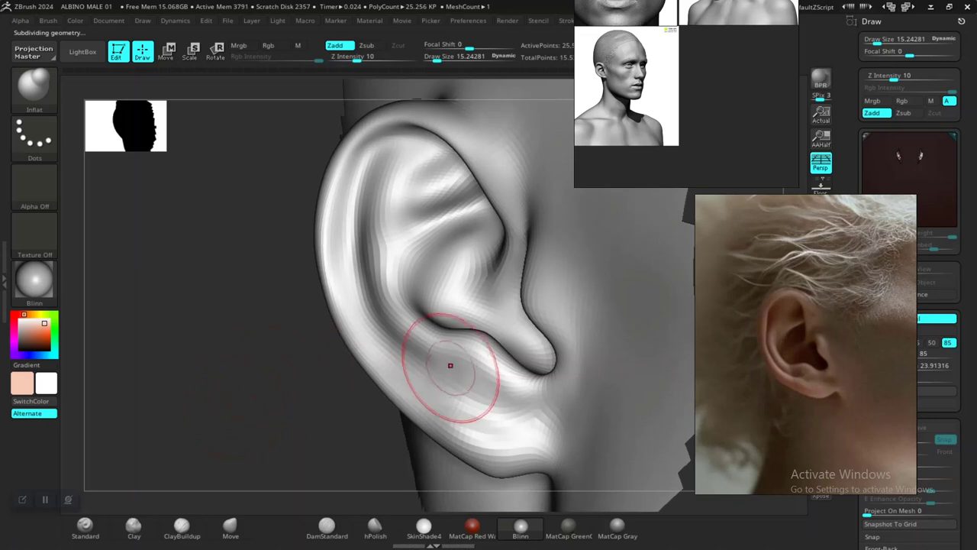
mouse_move(451, 365)
left_mouse_down()
mouse_move(491, 421)
mouse_move(474, 429)
mouse_move(489, 439)
left_mouse_up()
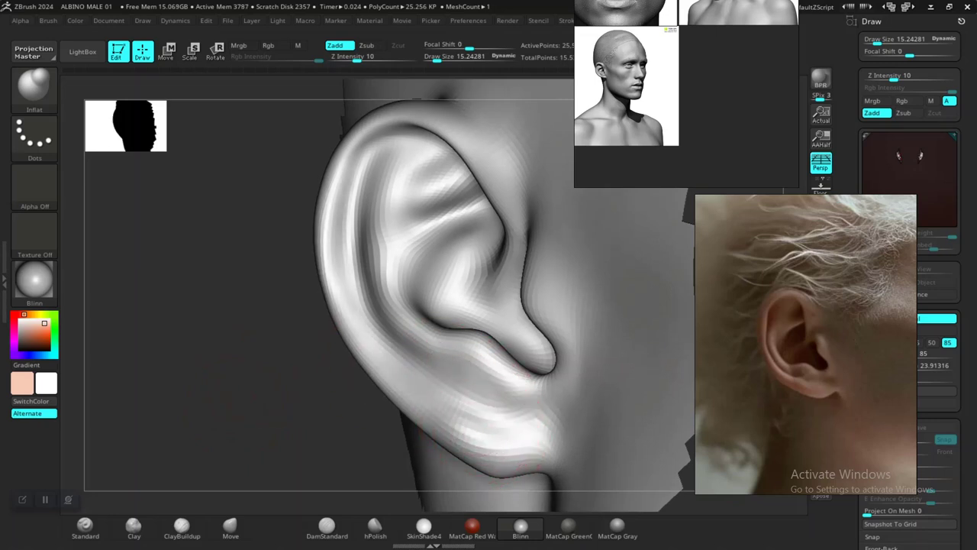
mouse_move(496, 434)
left_mouse_down()
mouse_move(451, 420)
mouse_move(388, 376)
mouse_move(339, 271)
left_mouse_up()
mouse_move(234, 352)
left_mouse_down("alt")
mouse_move(188, 260)
mouse_move(349, 220)
mouse_move(230, 260)
mouse_move(262, 375)
mouse_move(244, 386)
mouse_move(292, 403)
left_mouse_up("alt")
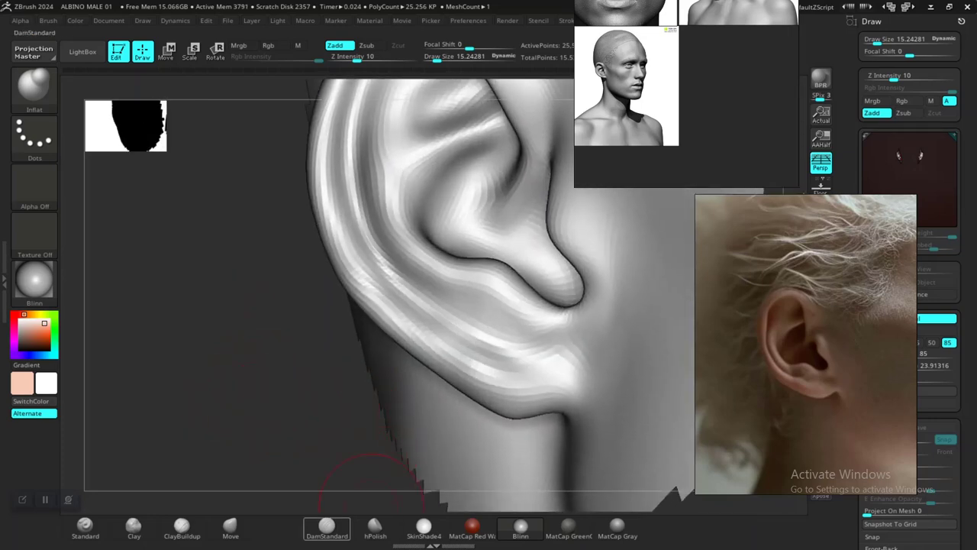
Carve the groove inside the outer rim from the lobe to the top with the DamStandard brush at Z intensity 26
left_click(327, 529)
left_click(373, 57)
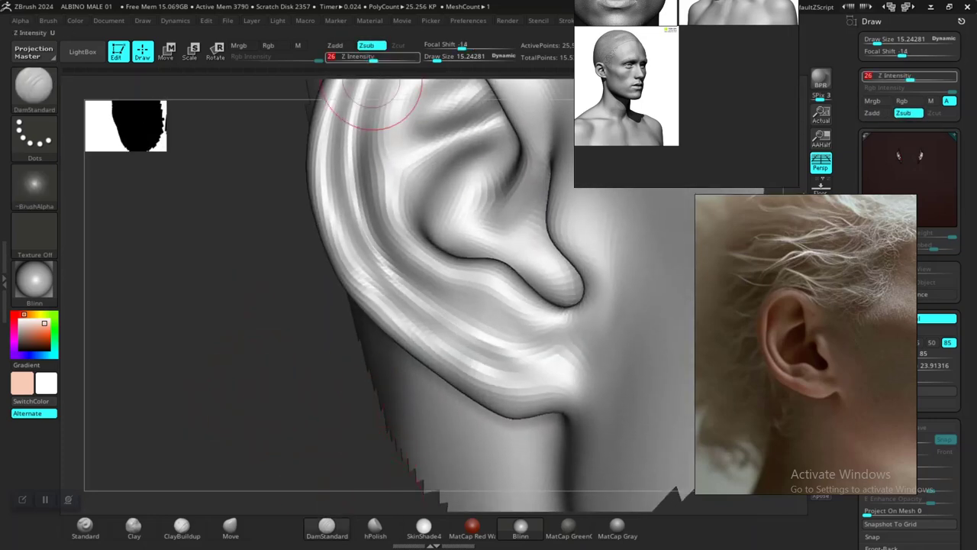
mouse_move(515, 343)
left_mouse_down()
mouse_move(436, 313)
mouse_move(386, 272)
mouse_move(357, 156)
mouse_move(366, 90)
left_mouse_up()
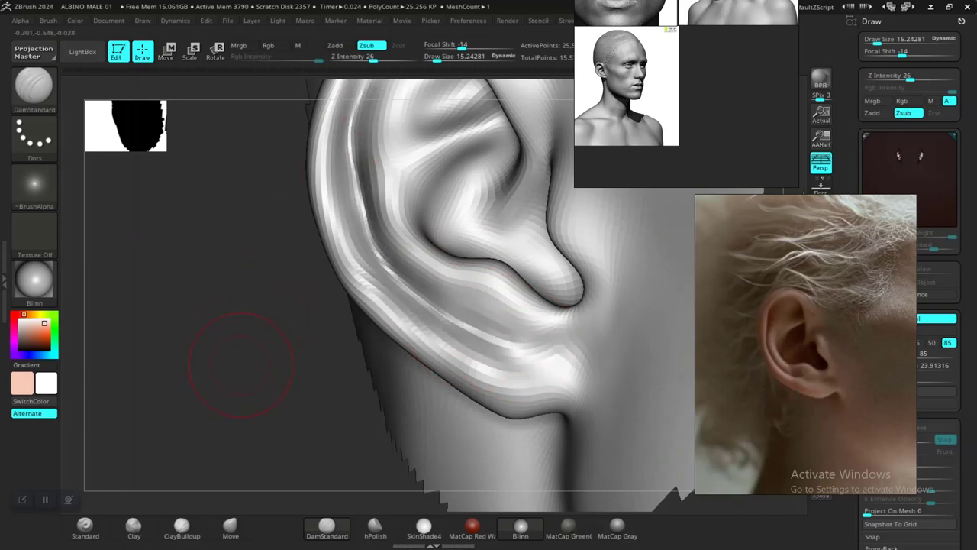
mouse_move(240, 365)
left_mouse_down("alt")
mouse_move(229, 294)
mouse_move(252, 370)
mouse_move(263, 369)
left_mouse_up("alt")
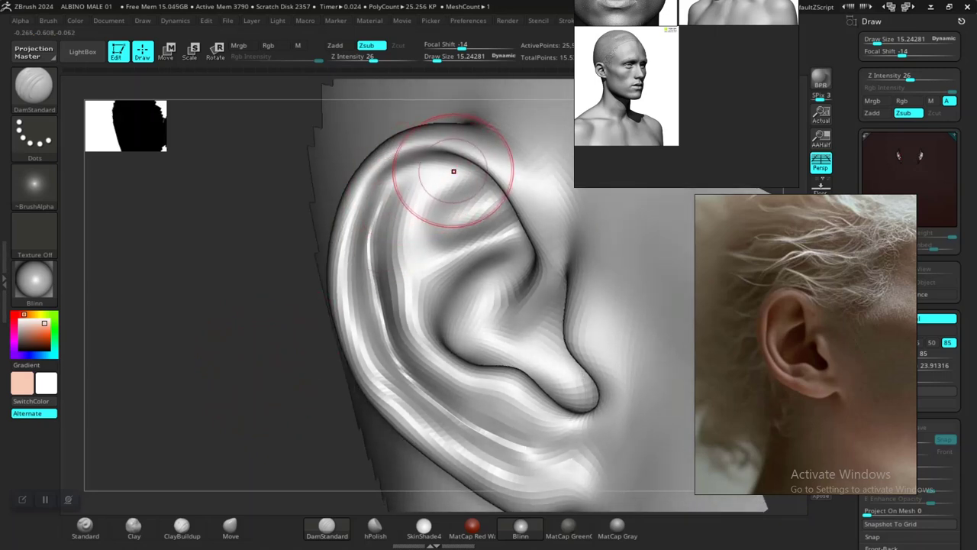
mouse_move(454, 171)
left_mouse_down()
mouse_move(374, 214)
mouse_move(355, 260)
left_mouse_up()
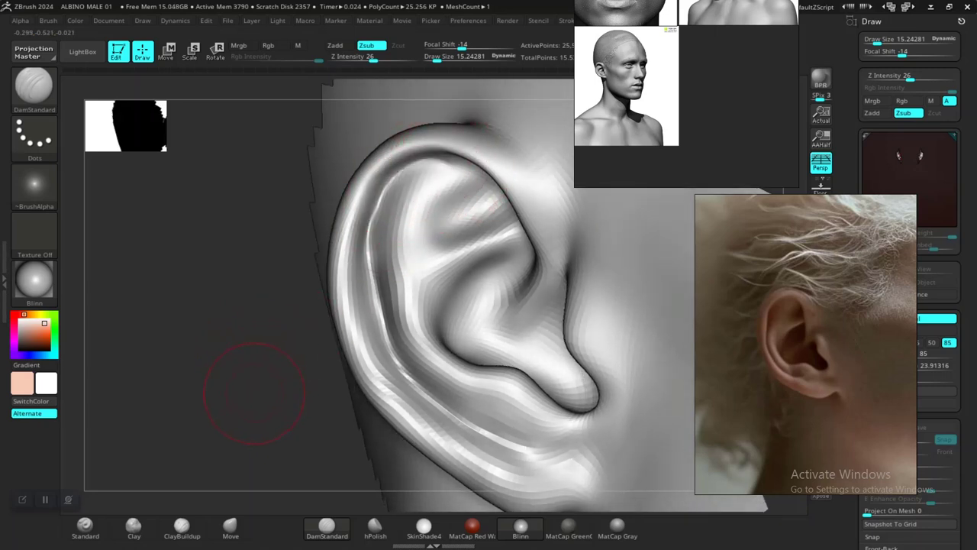
mouse_move(252, 393)
left_mouse_down("alt")
mouse_move(226, 305)
mouse_move(264, 309)
mouse_move(258, 369)
mouse_move(272, 349)
mouse_move(232, 393)
mouse_move(245, 405)
mouse_move(229, 384)
mouse_move(252, 404)
mouse_move(242, 343)
left_mouse_up("alt")
Smooth and rework the folds between the inner bowl and the earlobe, and switch to the Standard brush
mouse_move(501, 252)
left_mouse_down()
mouse_move(474, 252)
mouse_move(486, 260)
left_mouse_up()
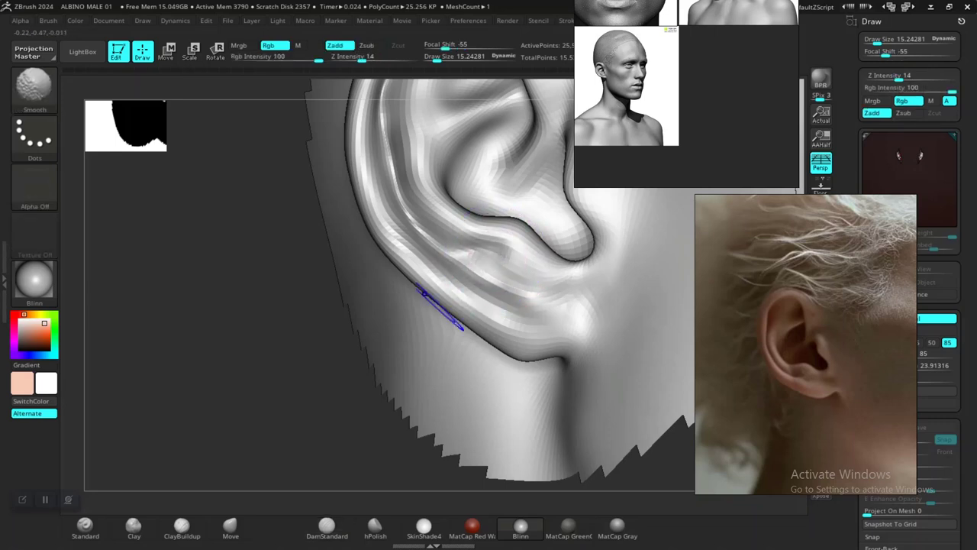
left_click_drag(229, 423, 231, 409, "alt")
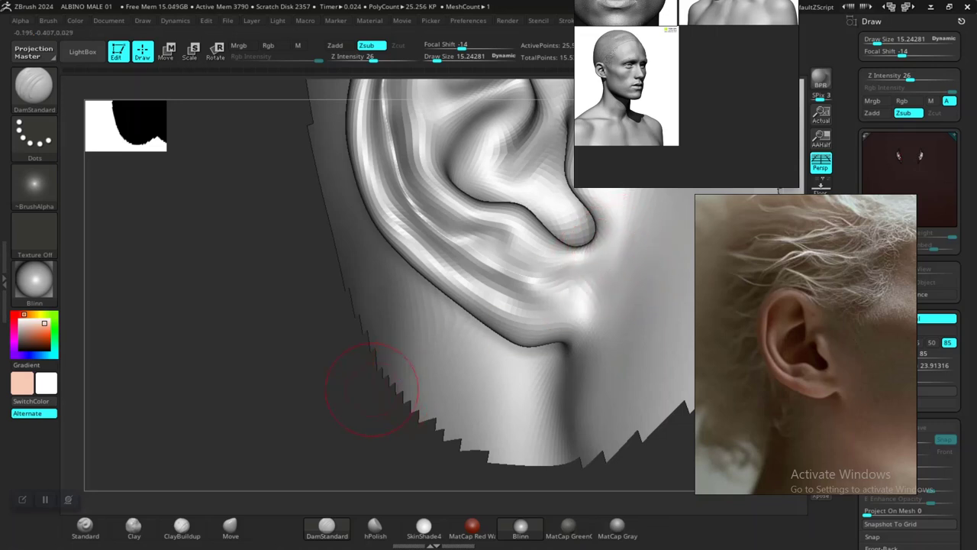
left_click_drag(602, 279, 596, 293)
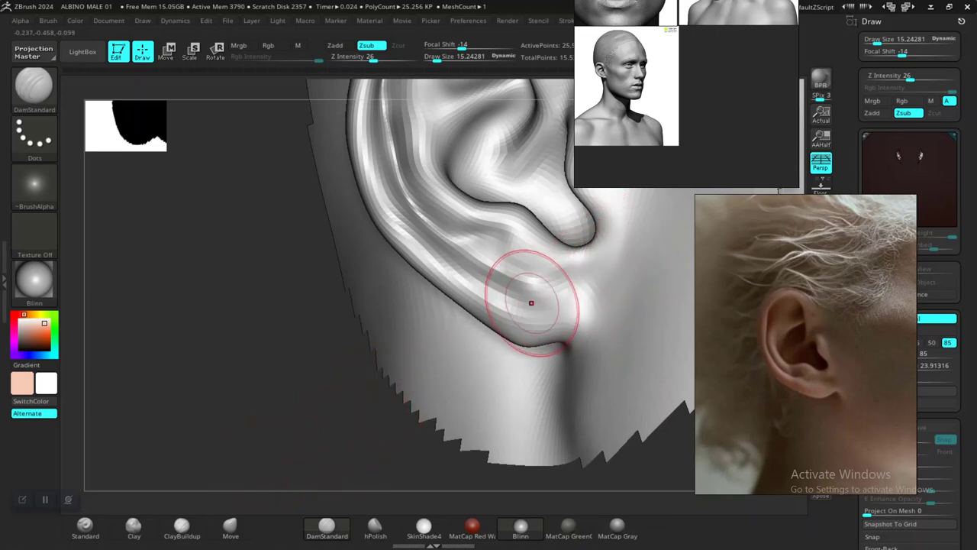
key("b")
key("s")
key("t")
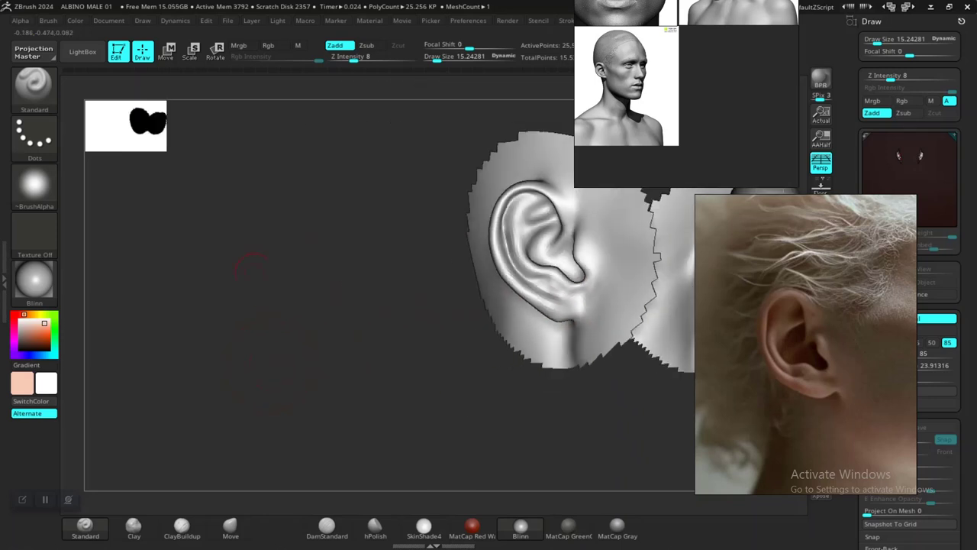
left_click_drag(313, 343, 293, 367)
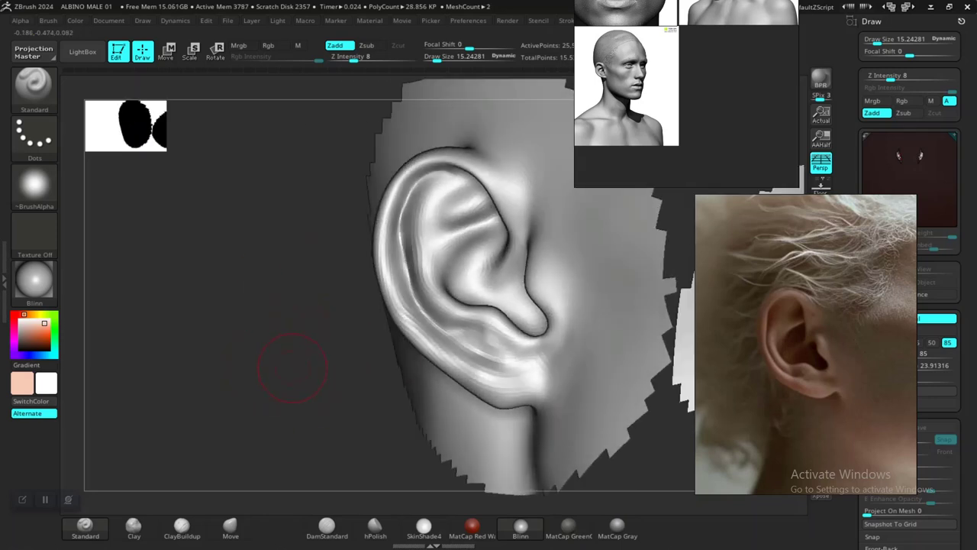
Tighten the groove edge inside the outer rim with the Pinch brush, checking both ears from a distance
key("b")
key("p")
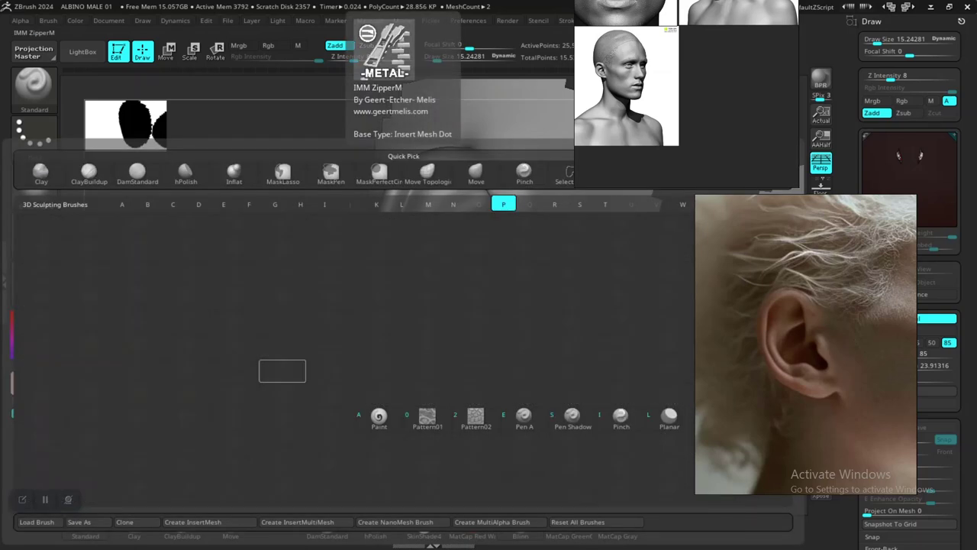
key("i")
left_click_drag(417, 294, 400, 266)
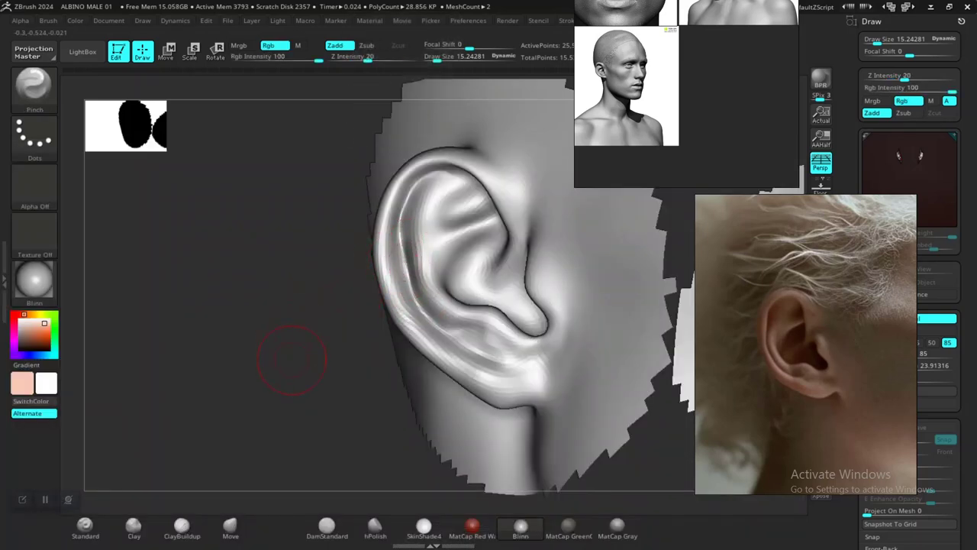
left_click_drag(293, 360, 533, 304, "alt")
left_click_drag(390, 372, 354, 311, "alt")
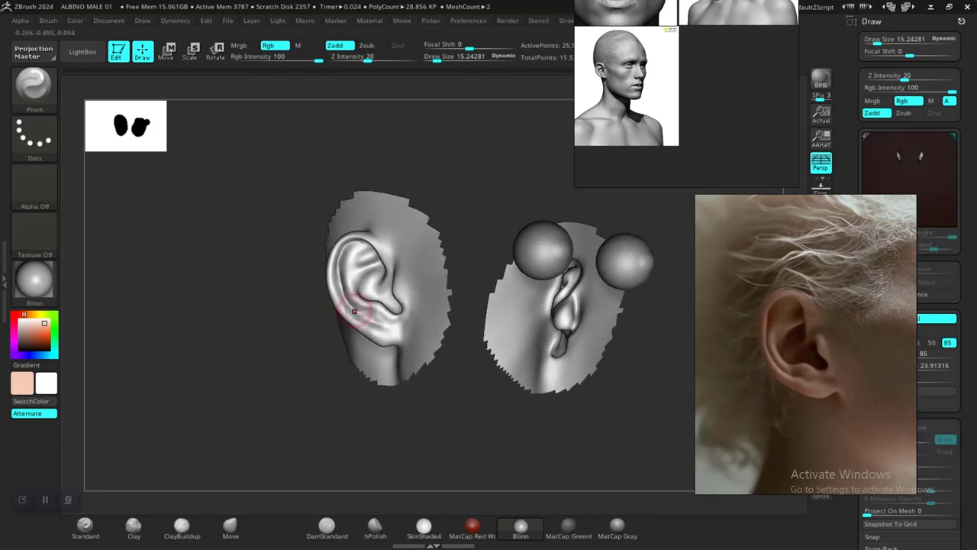
Set the draw size to about 19 and pinch the outer rim's inner edge down toward the earlobe
mouse_move(229, 321)
left_mouse_down("alt")
mouse_move(355, 344)
mouse_move(321, 359)
mouse_move(359, 306)
mouse_move(354, 287)
mouse_move(251, 328)
mouse_move(375, 284)
mouse_move(386, 203)
left_mouse_up("alt")
key("]")
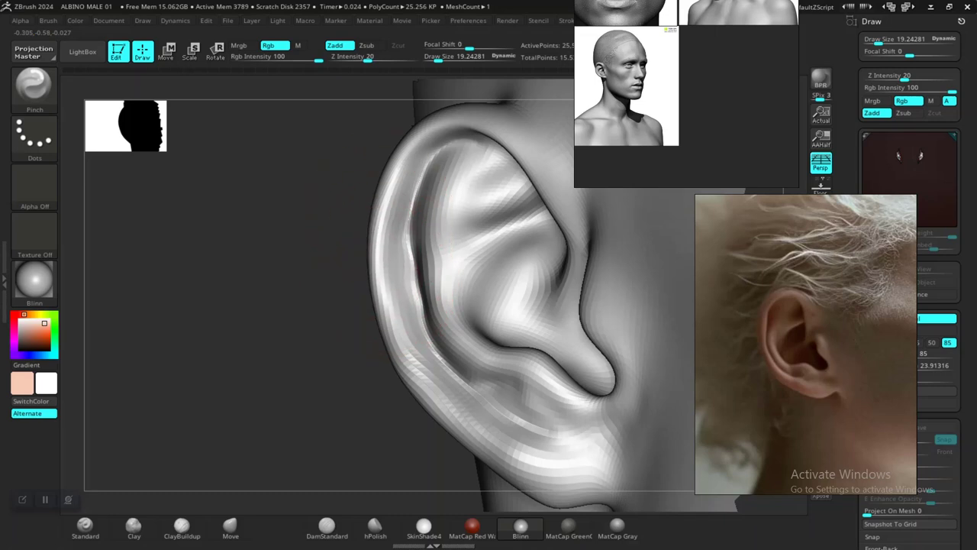
mouse_move(384, 298)
left_mouse_down()
mouse_move(454, 431)
mouse_move(543, 460)
left_mouse_up()
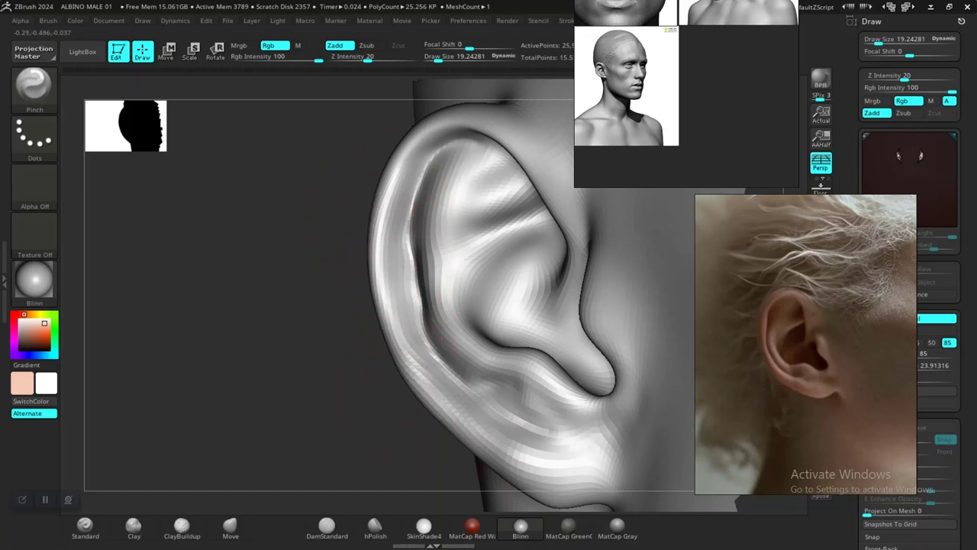
mouse_move(338, 369)
left_mouse_down()
mouse_move(256, 349)
mouse_move(359, 356)
mouse_move(297, 366)
mouse_move(358, 351)
mouse_move(305, 390)
mouse_move(285, 377)
mouse_move(313, 422)
left_mouse_up()
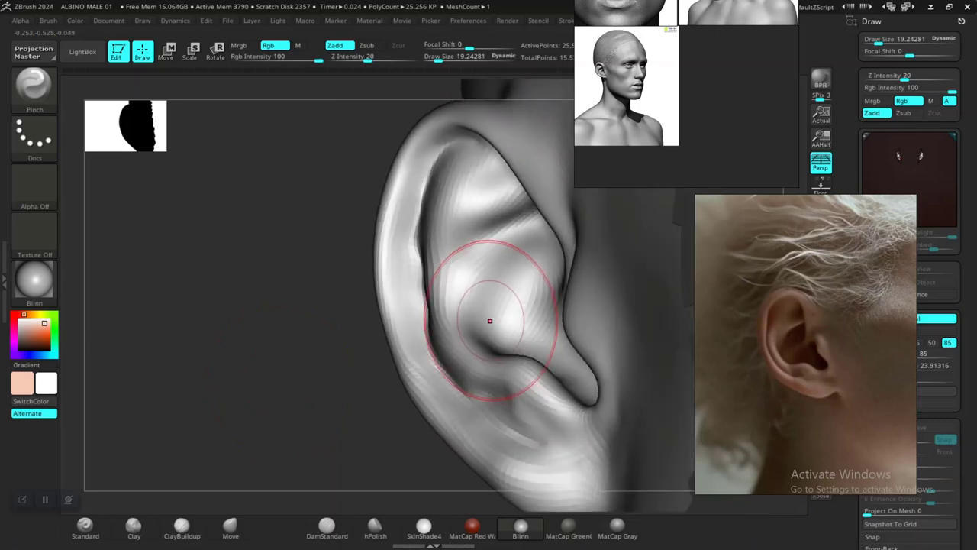
Sculpt the inner bowl with the Standard brush at Z intensity 8 and hollow the notch at its lower front end
left_click(84, 526)
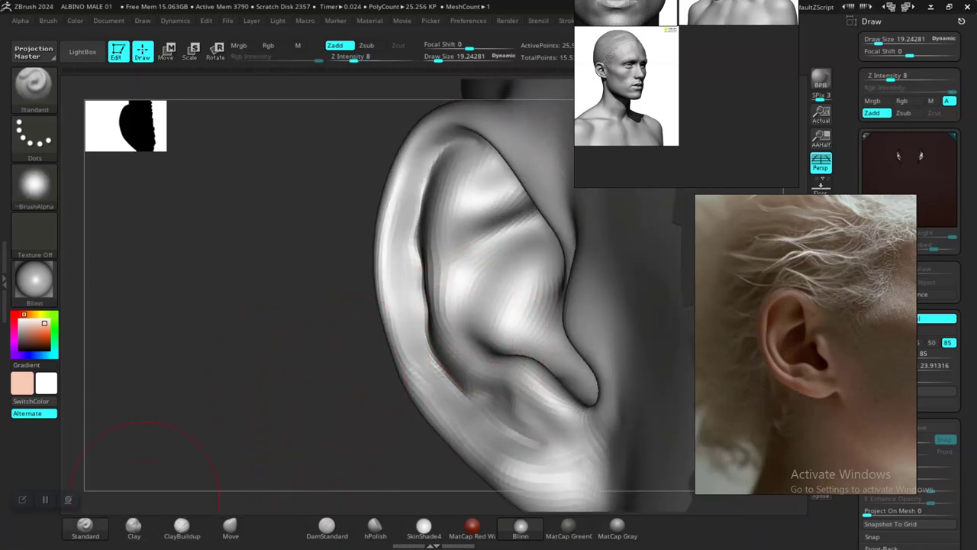
mouse_move(477, 320)
left_mouse_down()
mouse_move(484, 268)
mouse_move(505, 246)
mouse_move(469, 304)
mouse_move(470, 286)
mouse_move(513, 246)
left_mouse_up()
mouse_move(257, 369)
left_mouse_down()
mouse_move(306, 363)
mouse_move(269, 360)
left_mouse_up()
key("ctrl+z")
key("ctrl+z")
left_click_drag(319, 340, 428, 295)
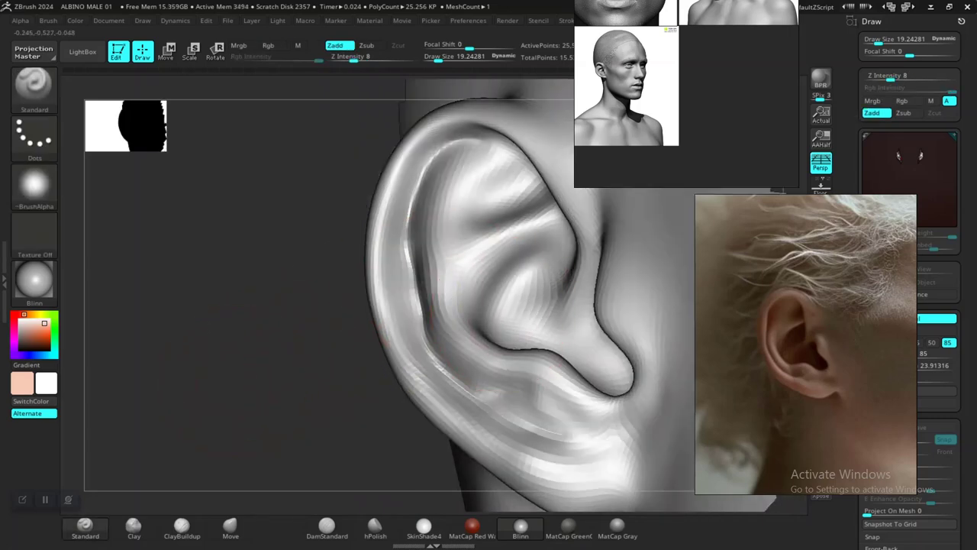
left_click_drag(279, 378, 450, 393)
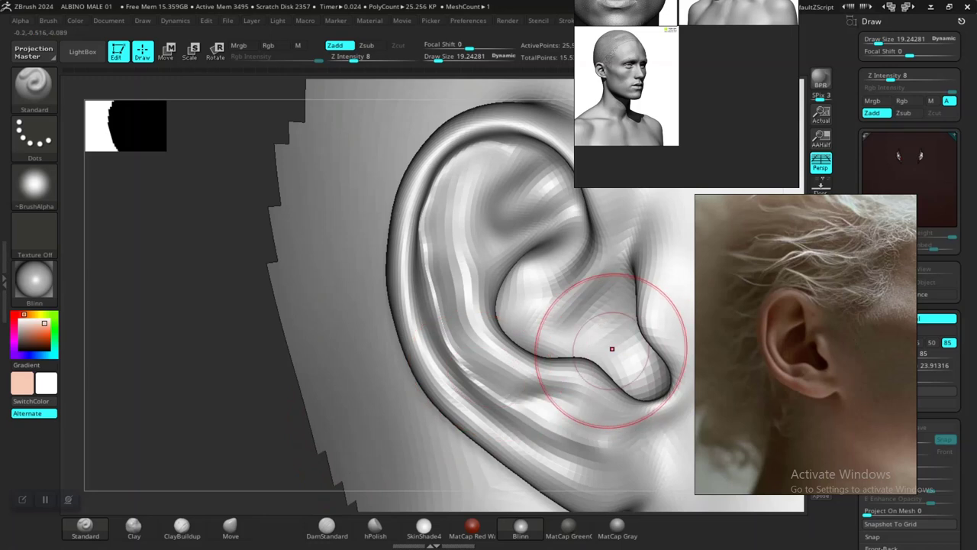
mouse_move(600, 339)
left_mouse_down()
mouse_move(622, 370)
mouse_move(614, 348)
mouse_move(630, 359)
mouse_move(617, 362)
left_mouse_up()
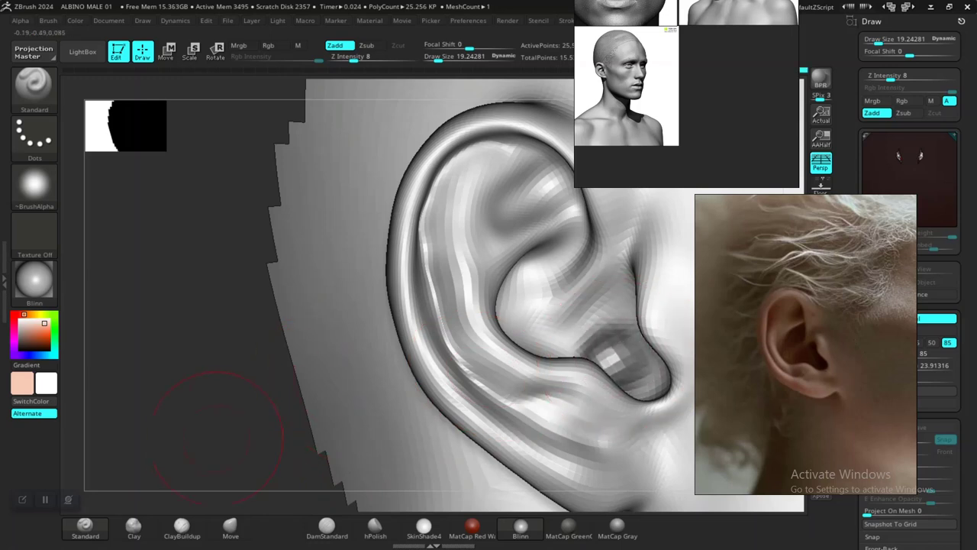
Examine the ear's inner bowl, front notch, folds and outer rim from several angles
left_click_drag(218, 438, 210, 413, "alt")
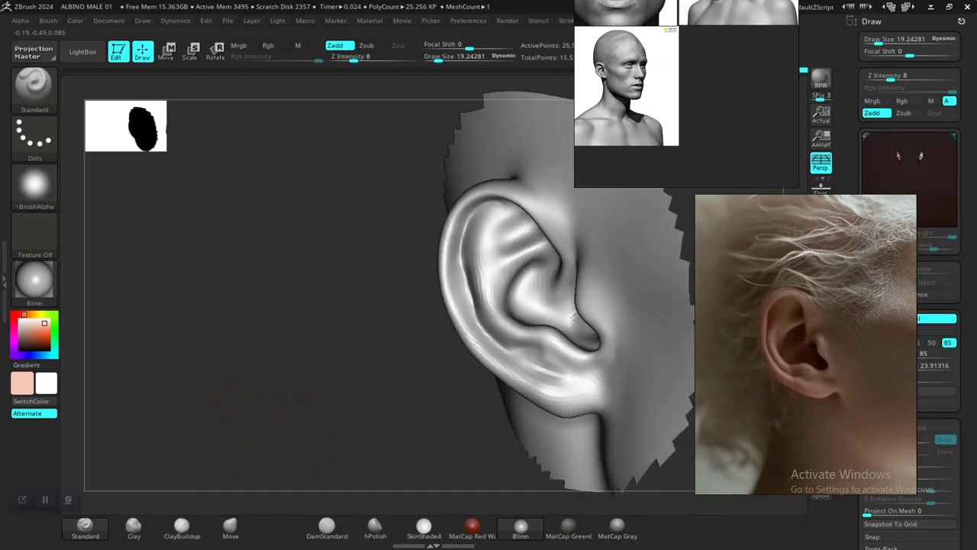
mouse_move(279, 436)
left_mouse_down()
mouse_move(271, 360)
mouse_move(294, 448)
mouse_move(305, 439)
left_mouse_up()
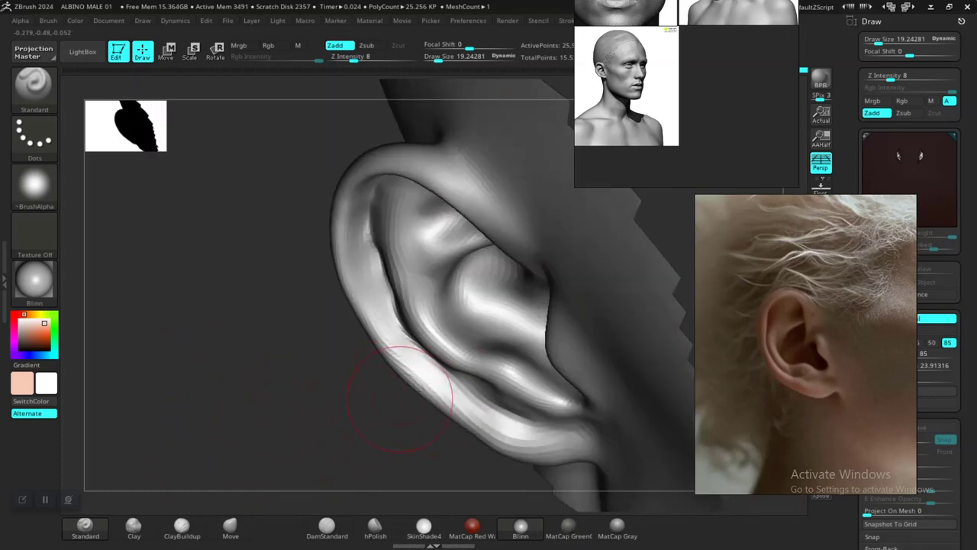
left_click_drag(398, 399, 458, 375)
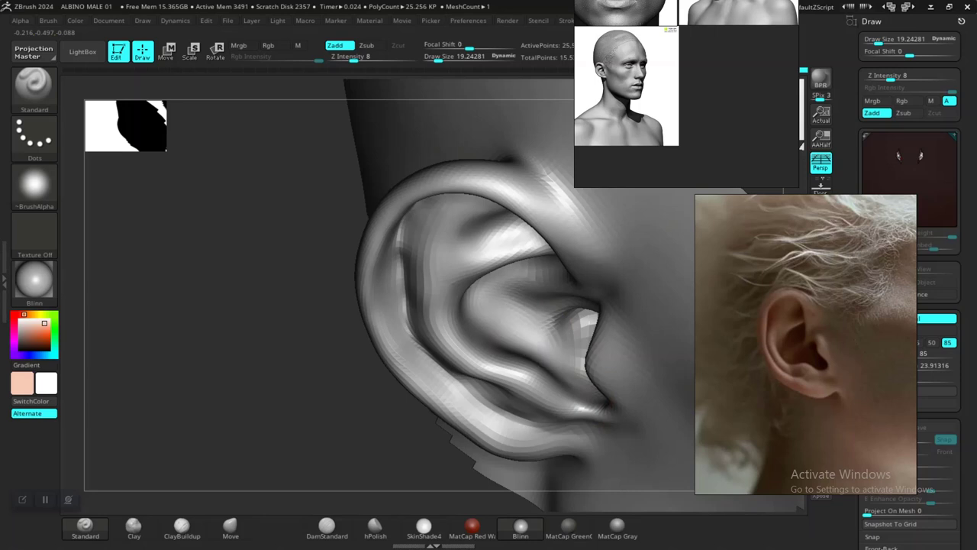
mouse_move(321, 397)
left_mouse_down()
mouse_move(298, 386)
mouse_move(278, 355)
left_mouse_up()
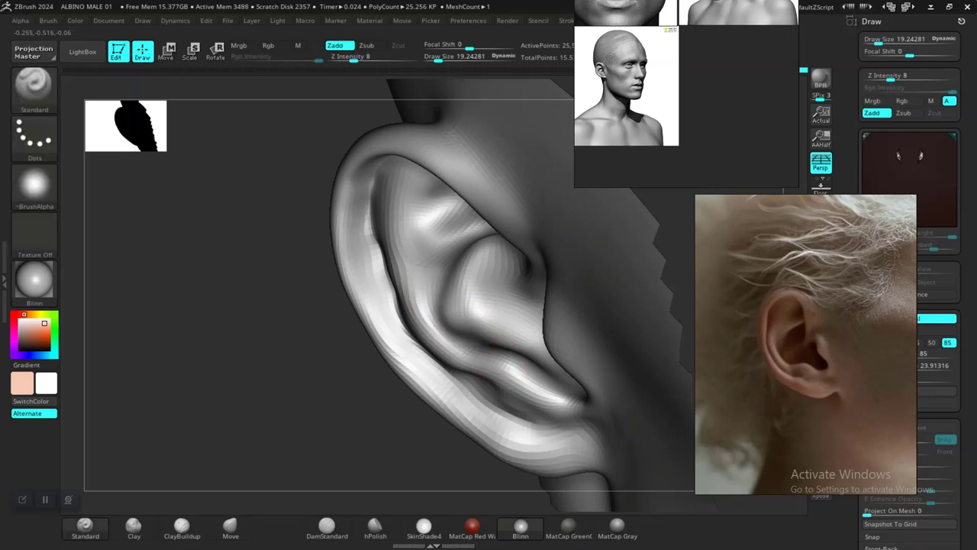
left_click_drag(314, 417, 321, 378, "alt")
mouse_move(321, 378)
left_mouse_down()
mouse_move(330, 374)
mouse_move(288, 359)
mouse_move(330, 387)
left_mouse_up()
mouse_move(264, 421)
left_mouse_down("alt")
mouse_move(312, 355)
mouse_move(278, 366)
mouse_move(263, 420)
left_mouse_up("alt")
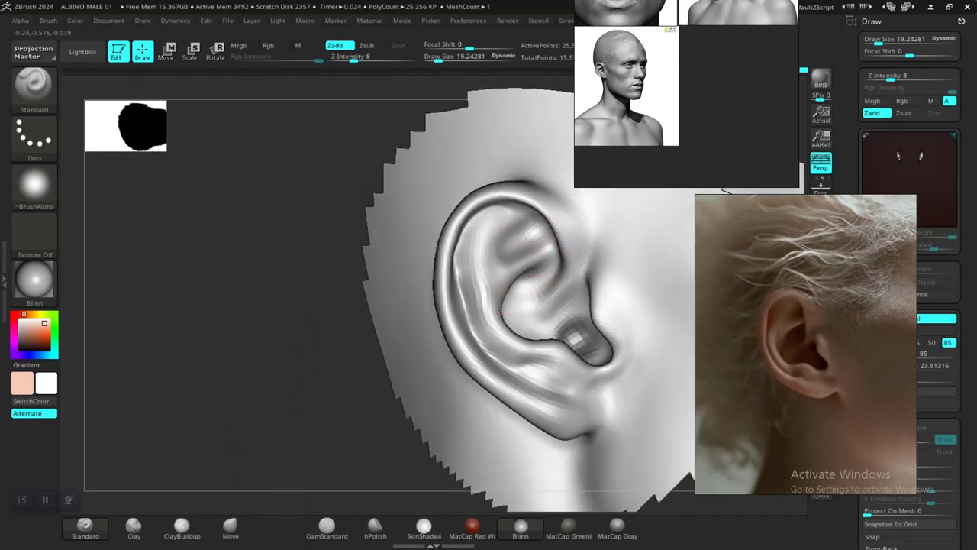
left_click_drag(347, 355, 420, 355)
Carve and smooth a crease along the inner bowl's back edge with the DamStandard brush at draw size about 8
left_click(327, 528)
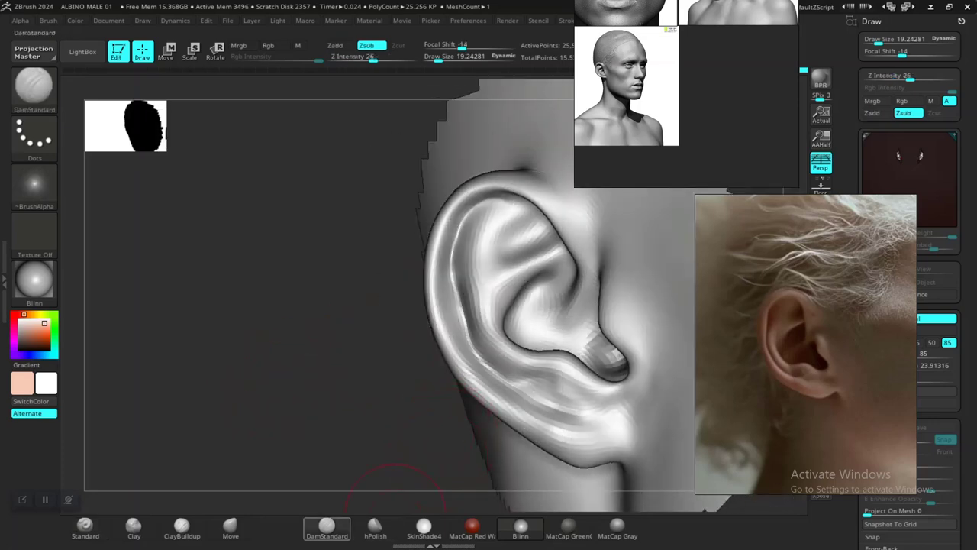
left_click_drag(329, 412, 336, 465, "alt")
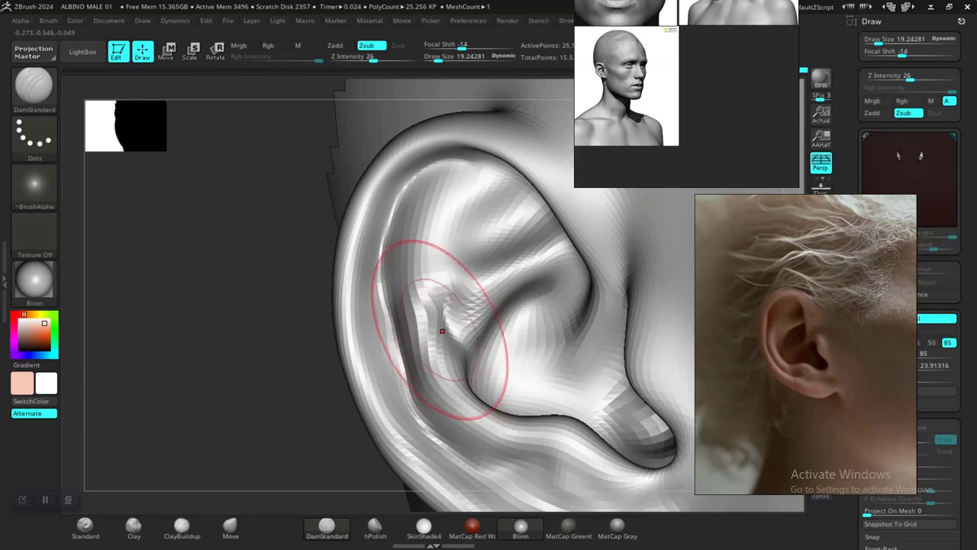
key("space")
left_click_drag(462, 307, 459, 308)
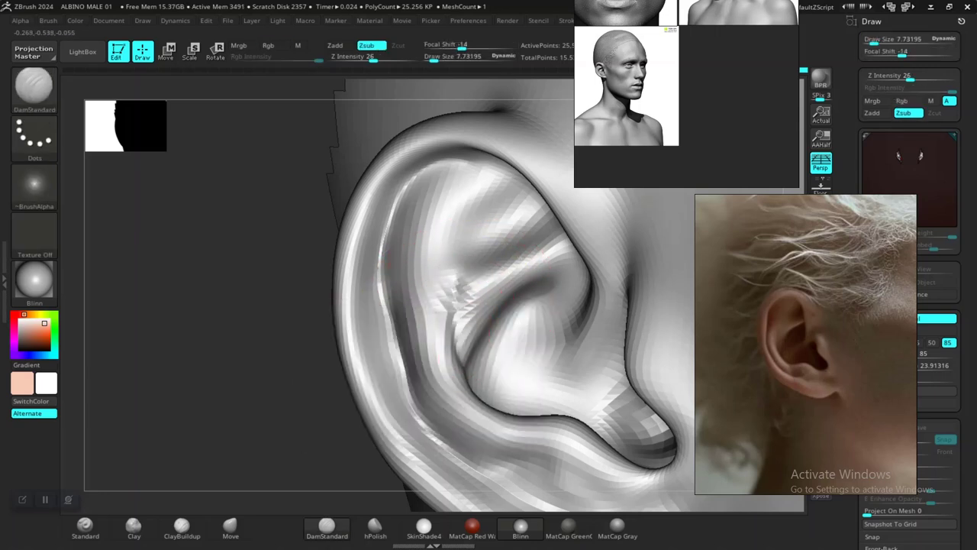
key("shift")
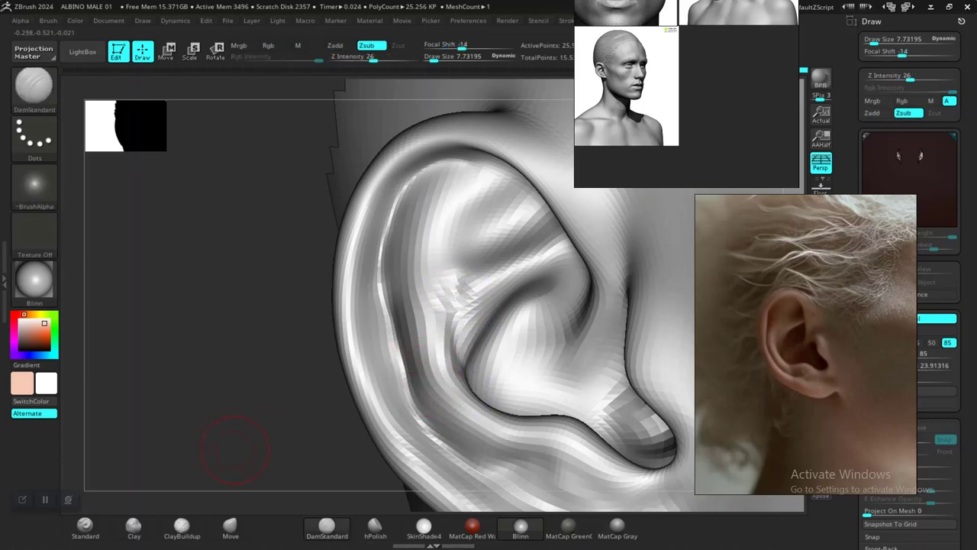
mouse_move(229, 436)
left_mouse_down("alt")
mouse_move(245, 410)
mouse_move(272, 421)
mouse_move(242, 428)
mouse_move(260, 436)
mouse_move(240, 436)
mouse_move(283, 439)
left_mouse_up("alt")
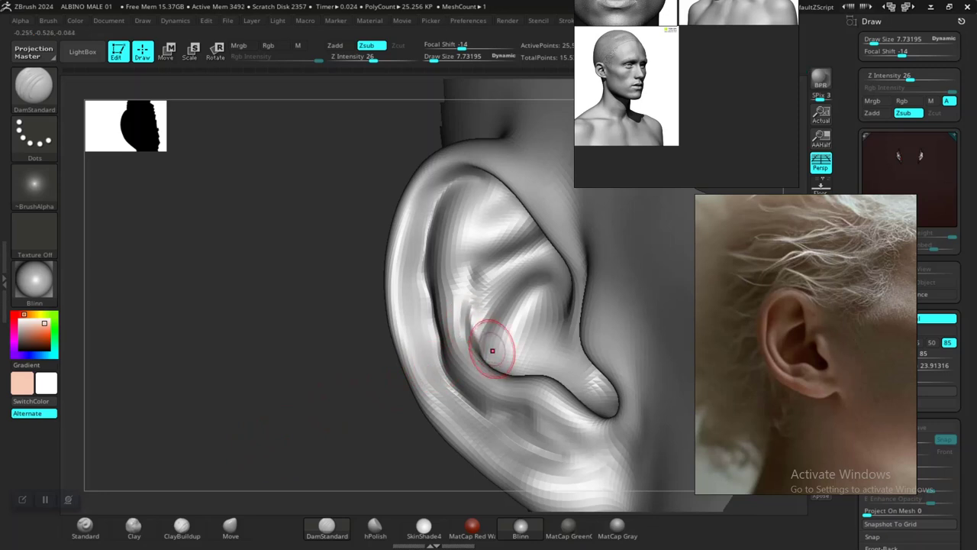
Build up the ridge behind the inner bowl with the Standard brush at Z intensity 8 and draw size about 12
left_click(85, 525)
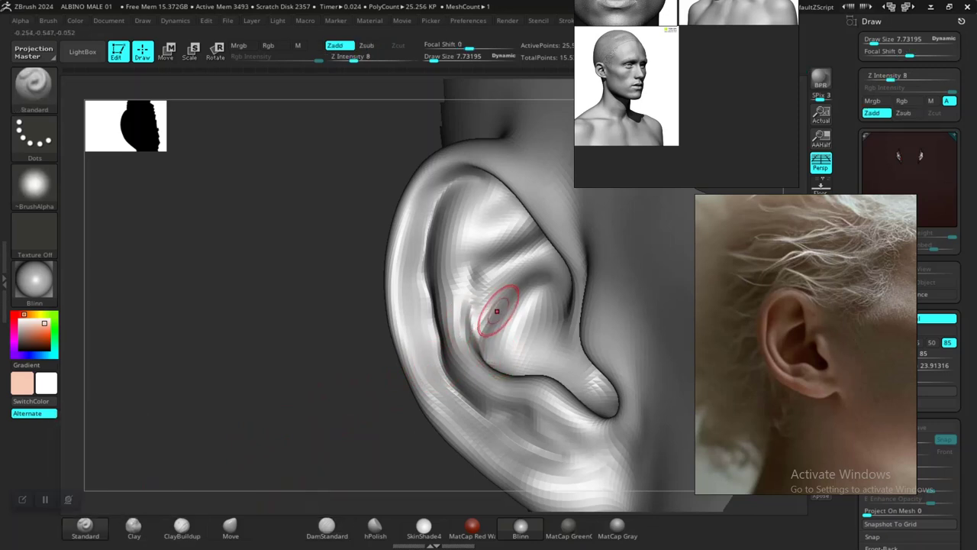
key("space")
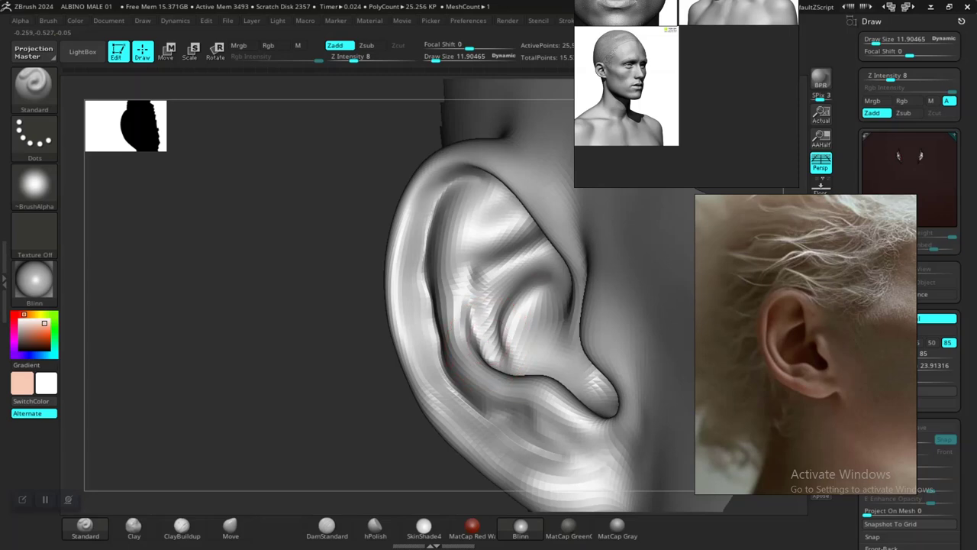
left_click_drag(287, 441, 257, 479, "alt")
mouse_move(202, 446)
left_mouse_down("alt")
mouse_move(215, 458)
mouse_move(214, 447)
left_mouse_up("alt")
left_click_drag(343, 321, 379, 325)
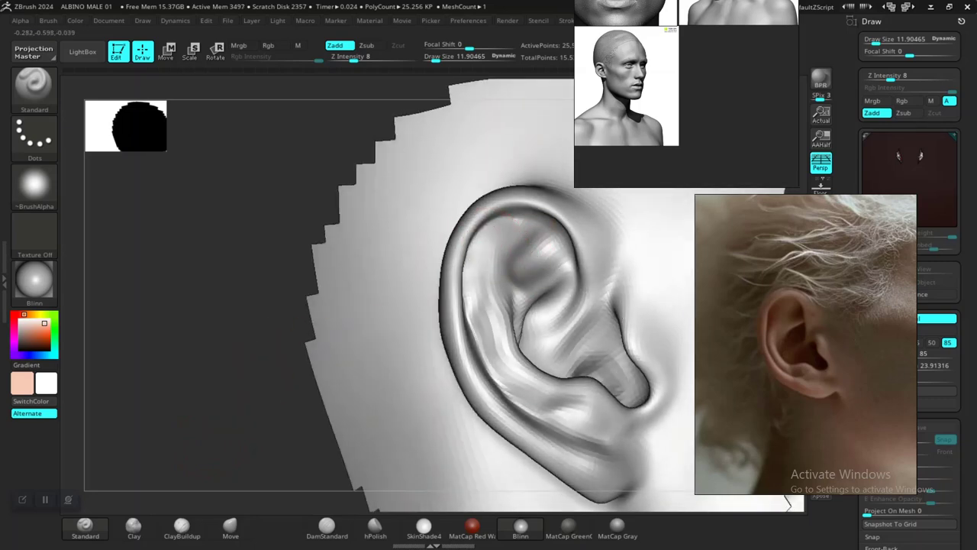
mouse_move(251, 427)
left_mouse_down("alt")
mouse_move(259, 366)
mouse_move(283, 378)
mouse_move(241, 393)
mouse_move(325, 431)
mouse_move(297, 408)
mouse_move(283, 374)
mouse_move(281, 418)
mouse_move(251, 396)
left_mouse_up("alt")
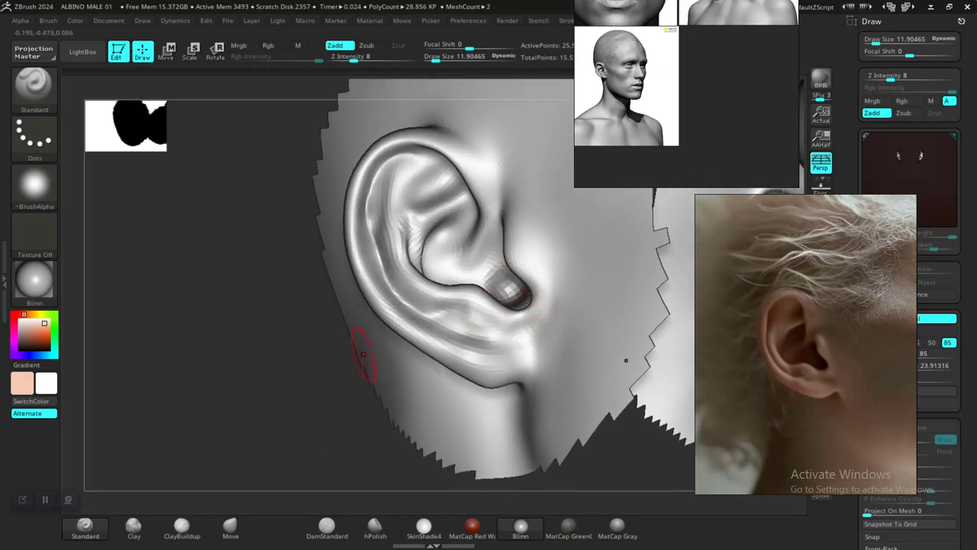
Try a short Standard brush stroke on the crease in front of the ear, above the tragus
right_click_drag(364, 354, 480, 295)
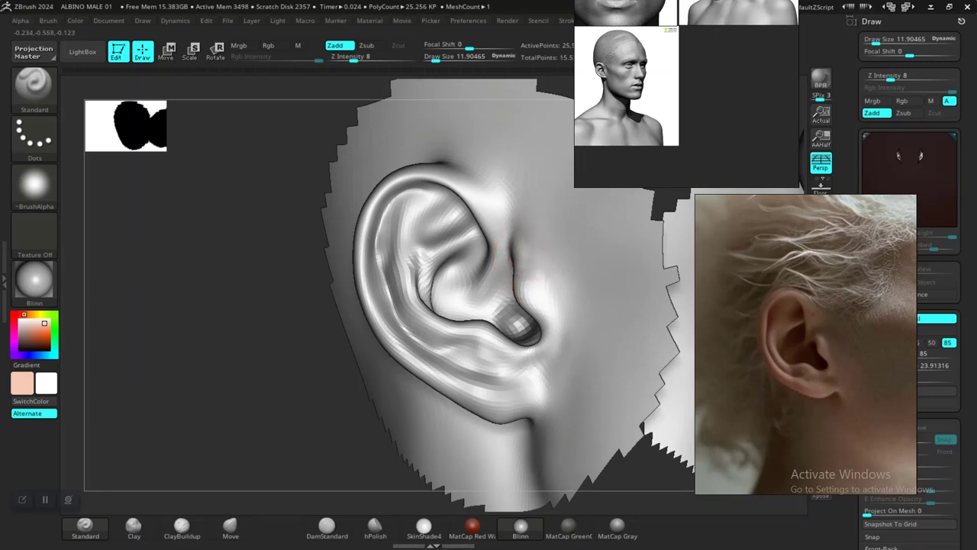
mouse_move(509, 263)
left_mouse_down()
mouse_move(512, 242)
mouse_move(508, 259)
left_mouse_up()
key("ctrl+z")
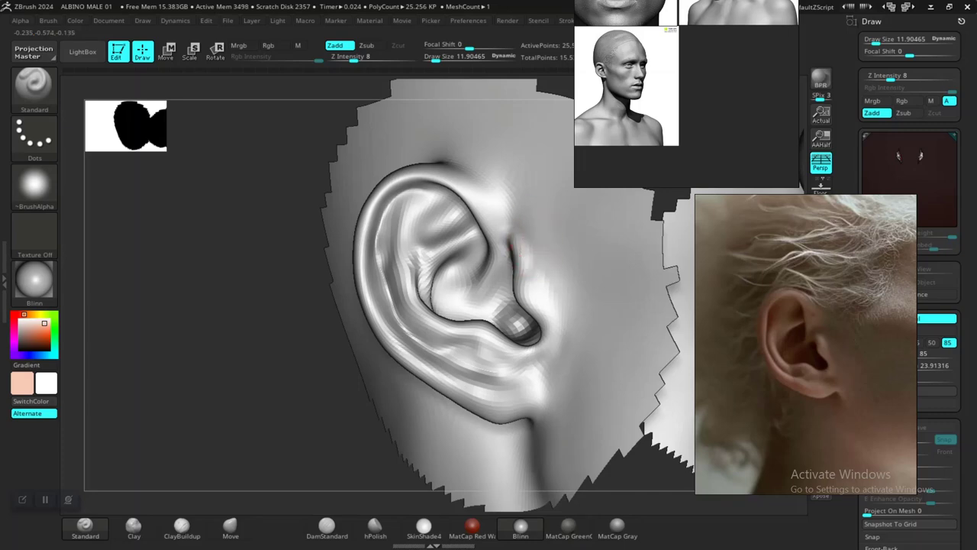
Subdivide the ear mesh once more and refine the folds behind the inner bowl and above the earlobe
right_click_drag(388, 384, 318, 451, "ctrl")
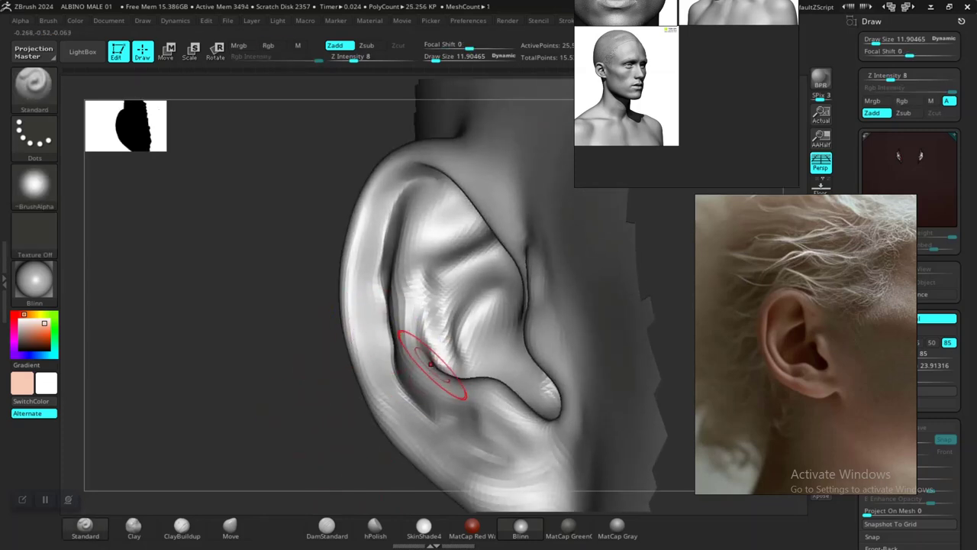
key("ctrl+d")
right_click_drag(348, 379, 329, 384)
mouse_move(420, 323)
left_mouse_down()
mouse_move(432, 345)
mouse_move(420, 295)
mouse_move(430, 322)
mouse_move(419, 329)
mouse_move(406, 252)
mouse_move(405, 324)
mouse_move(411, 263)
left_mouse_up()
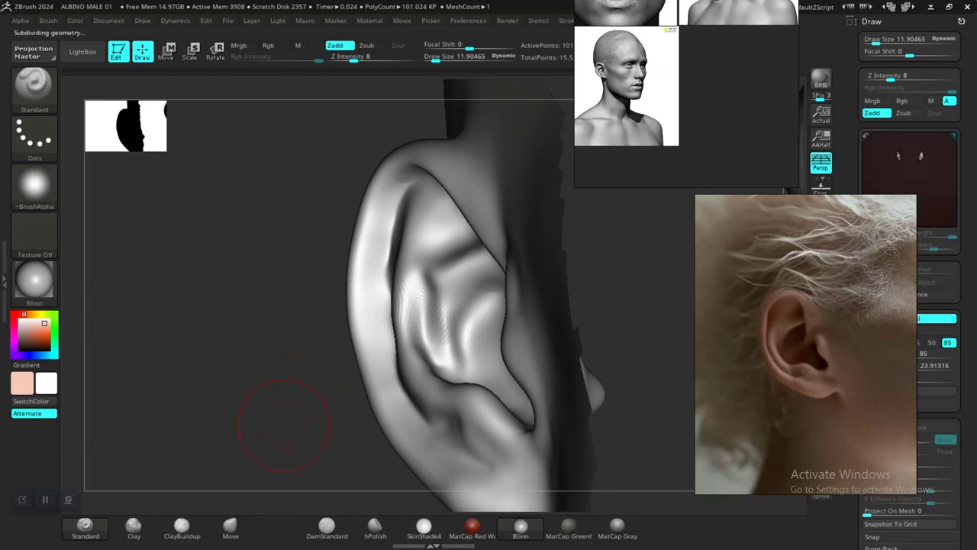
mouse_move(283, 404)
left_mouse_down()
mouse_move(390, 382)
mouse_move(331, 402)
left_mouse_up()
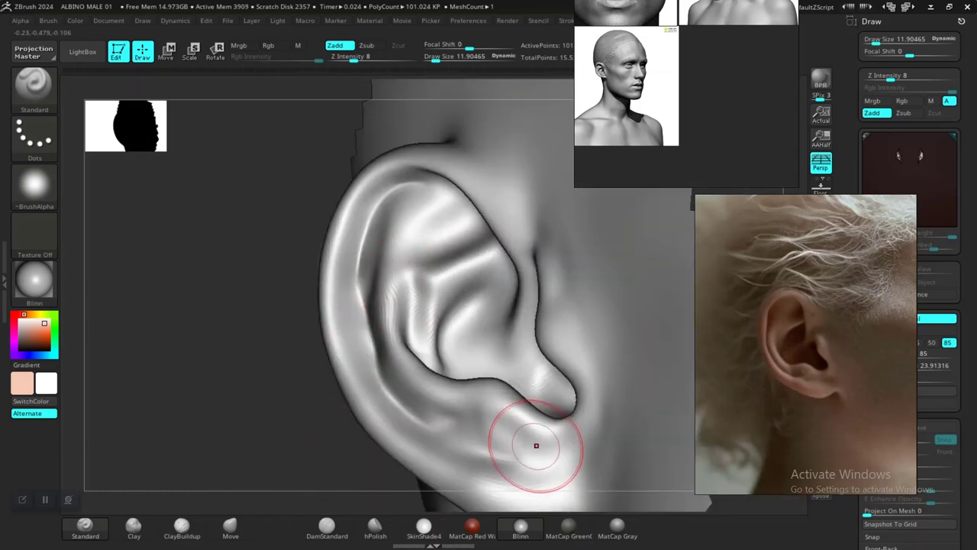
mouse_move(537, 445)
left_mouse_down()
mouse_move(424, 410)
mouse_move(388, 378)
left_mouse_up()
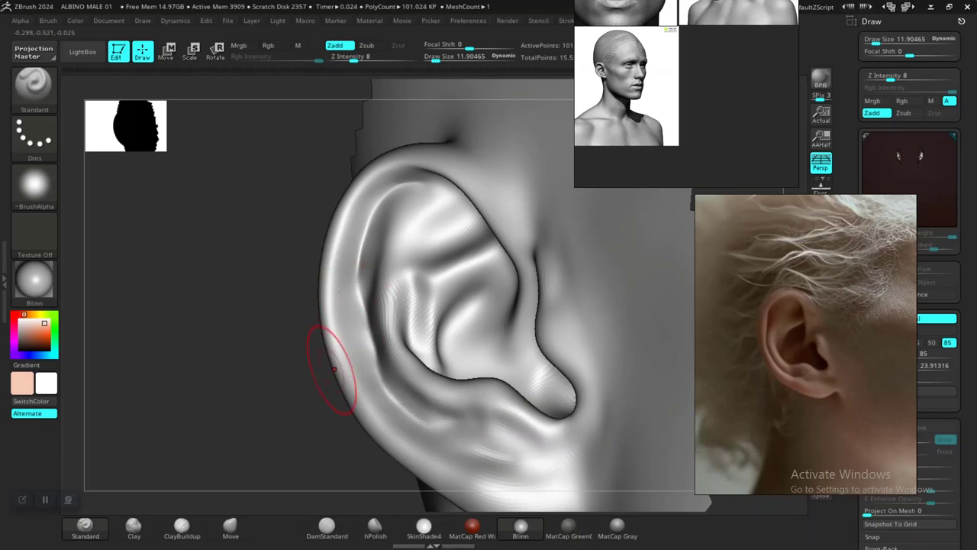
Try a Standard brush stroke along the lower rim beside the earlobe and undo it
mouse_move(281, 288)
left_mouse_down("alt")
mouse_move(222, 190)
mouse_move(206, 133)
left_mouse_up("alt")
left_click_drag(377, 414, 328, 428, "alt")
mouse_move(306, 345)
left_mouse_down("alt")
mouse_move(331, 413)
mouse_move(288, 375)
mouse_move(280, 373)
mouse_move(284, 394)
mouse_move(269, 388)
left_mouse_up("alt")
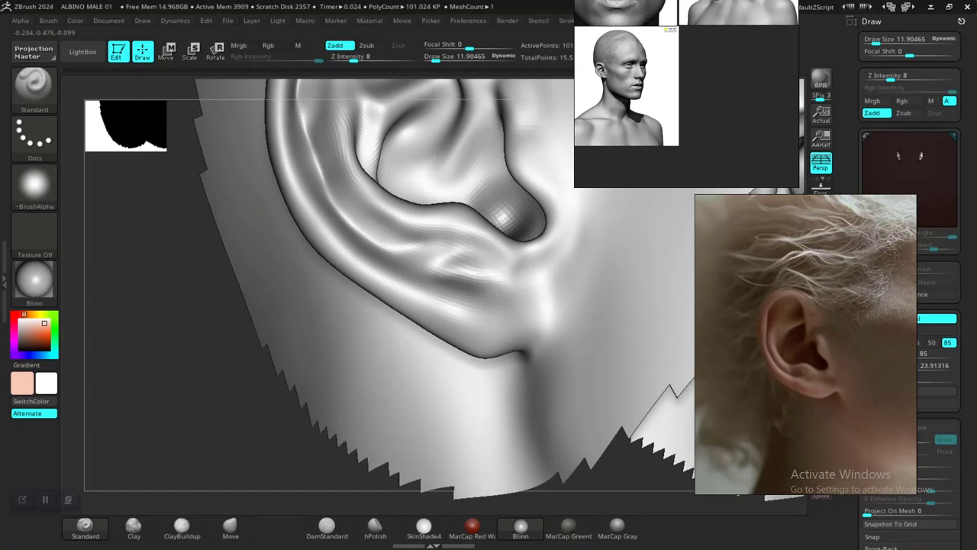
mouse_move(212, 418)
left_mouse_down("alt")
mouse_move(213, 399)
mouse_move(196, 404)
mouse_move(219, 434)
left_mouse_up("alt")
left_click_drag(501, 332, 444, 299)
key("ctrl+z")
Rework the earlobe's lower edge and front attachment with the DamStandard brush at Z intensity 26, smoothing the strokes
left_click(316, 526)
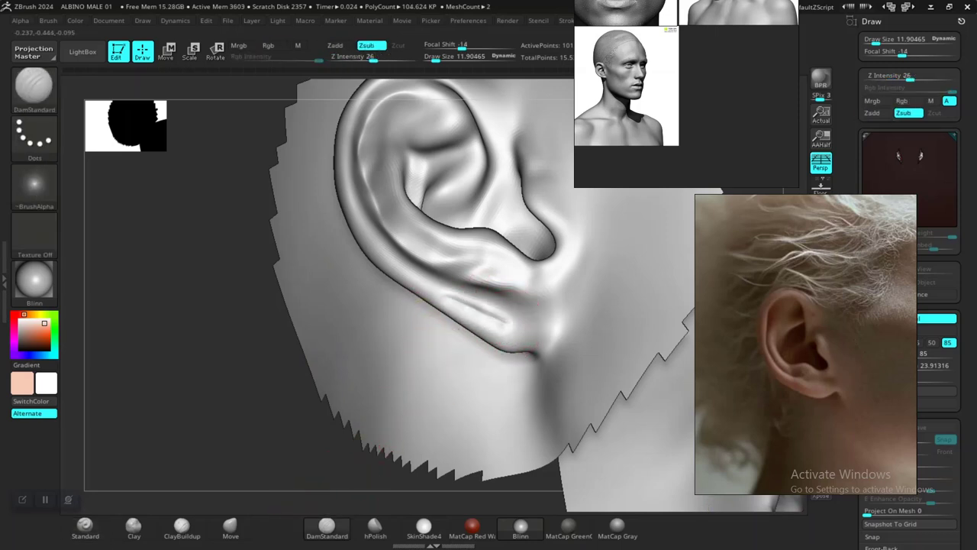
left_click_drag(428, 289, 492, 347)
key("shift")
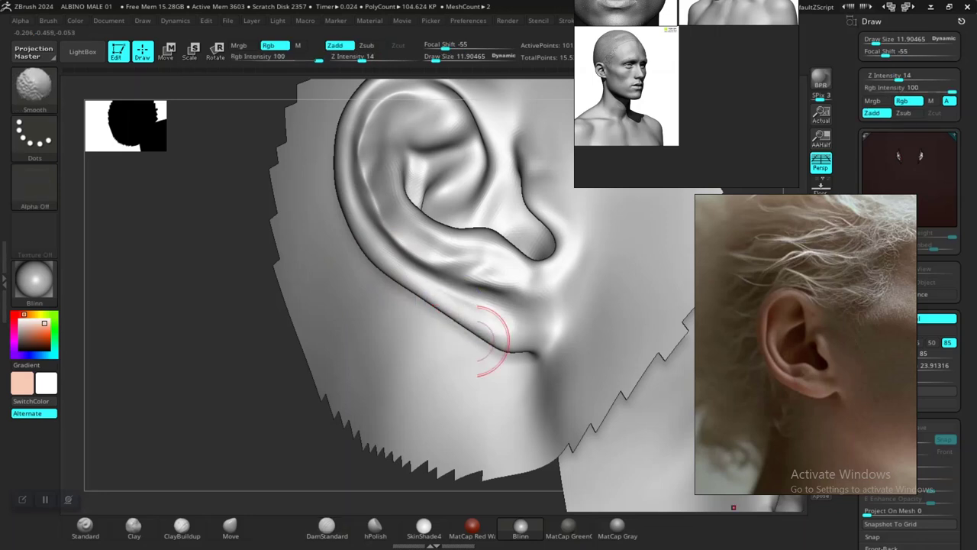
mouse_move(305, 370)
left_mouse_down()
mouse_move(255, 382)
mouse_move(388, 373)
left_mouse_up()
key("shift")
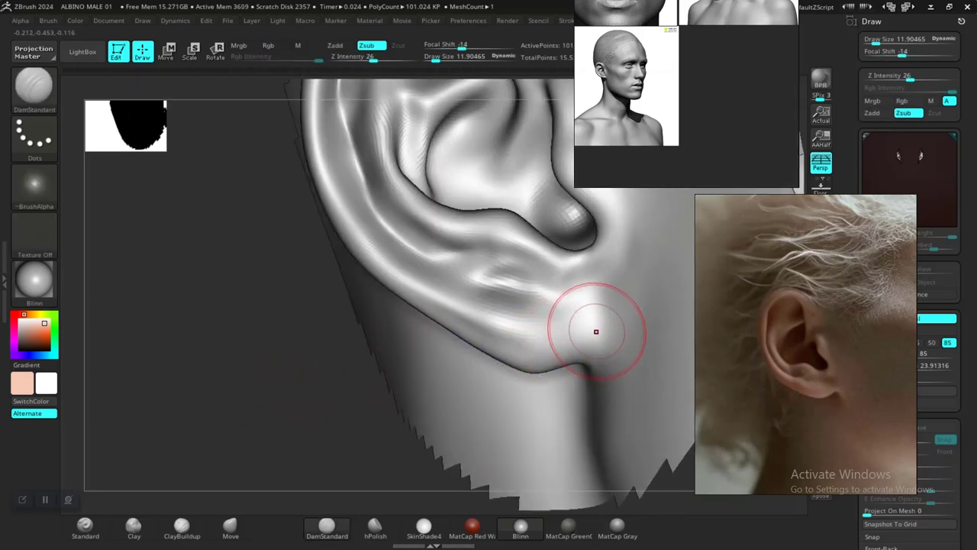
mouse_move(603, 322)
left_mouse_down()
mouse_move(572, 316)
mouse_move(580, 310)
left_mouse_up()
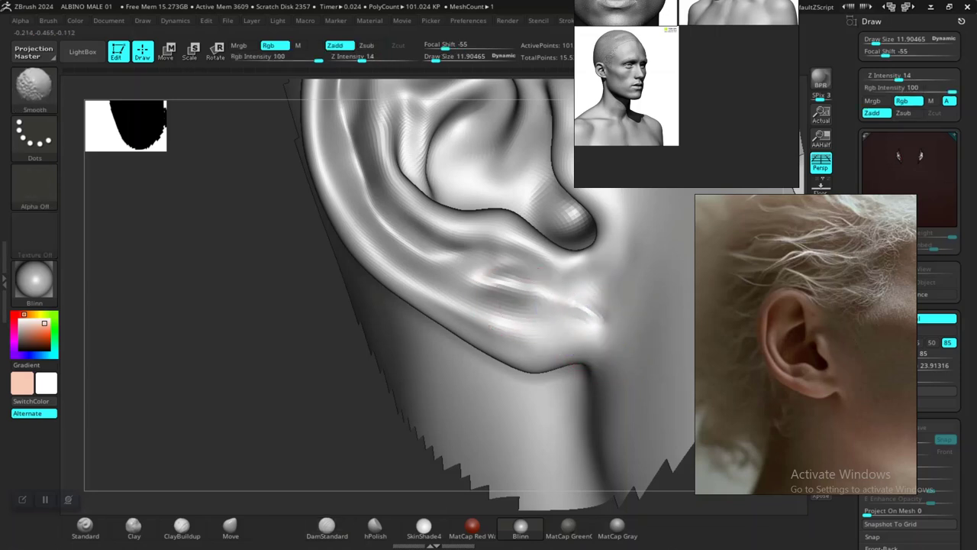
Examine both ears from a distance and up close to judge the overall shape, folds and earlobe
mouse_move(317, 338)
left_mouse_down("alt")
mouse_move(264, 347)
mouse_move(326, 325)
left_mouse_up("alt")
left_click_drag(398, 308, 271, 340)
left_click_drag(489, 359, 409, 372)
scroll(408, 371, "up", 4)
scroll(458, 410, "up", 6)
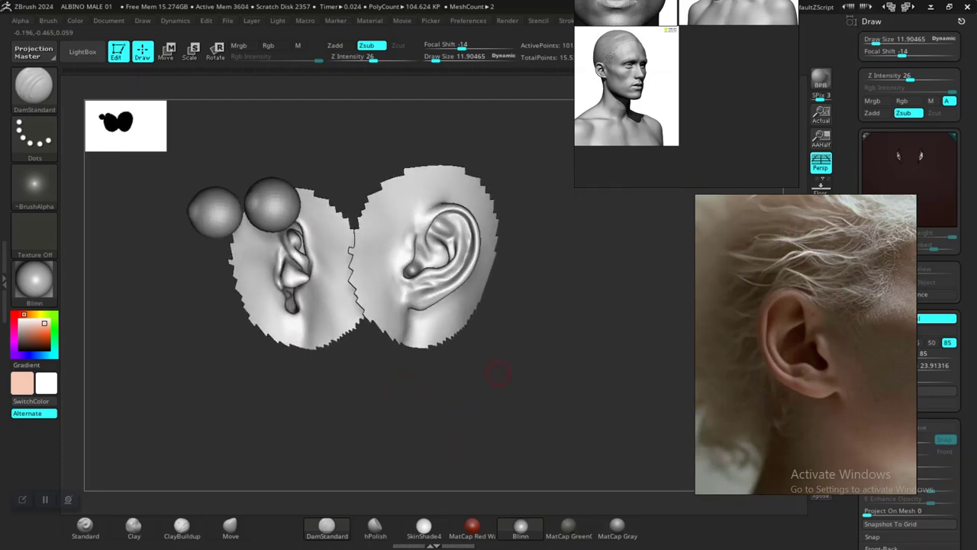
left_click_drag(214, 397, 401, 401)
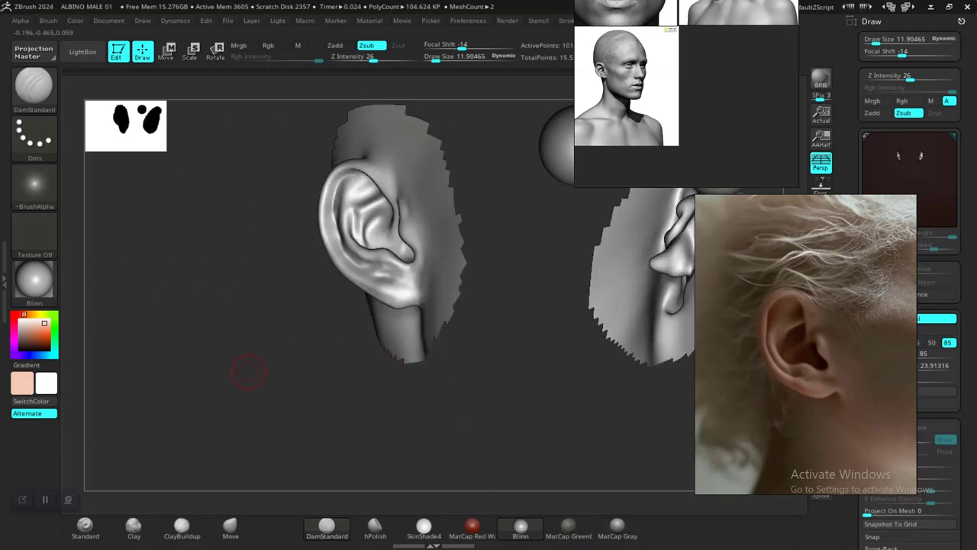
scroll(268, 355, "up", 6)
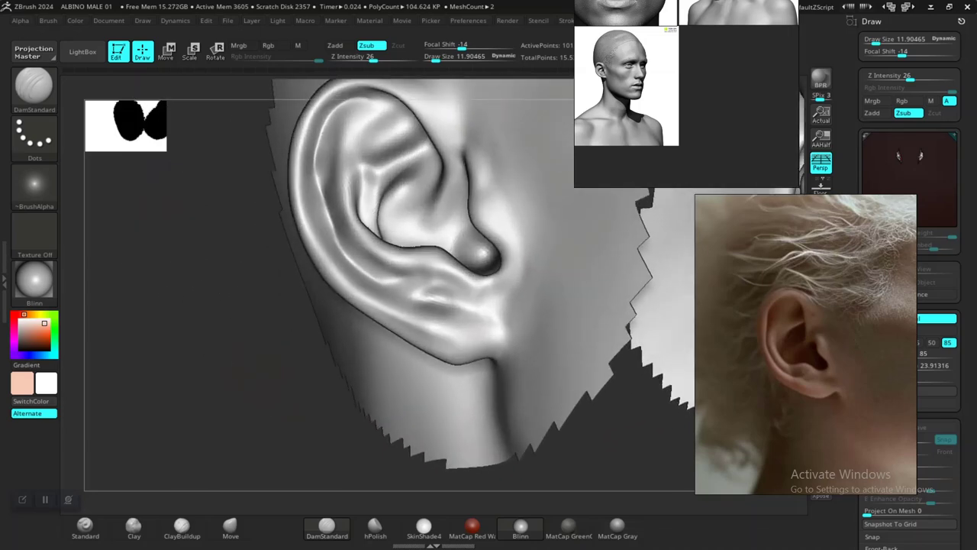
scroll(244, 397, "up", 5)
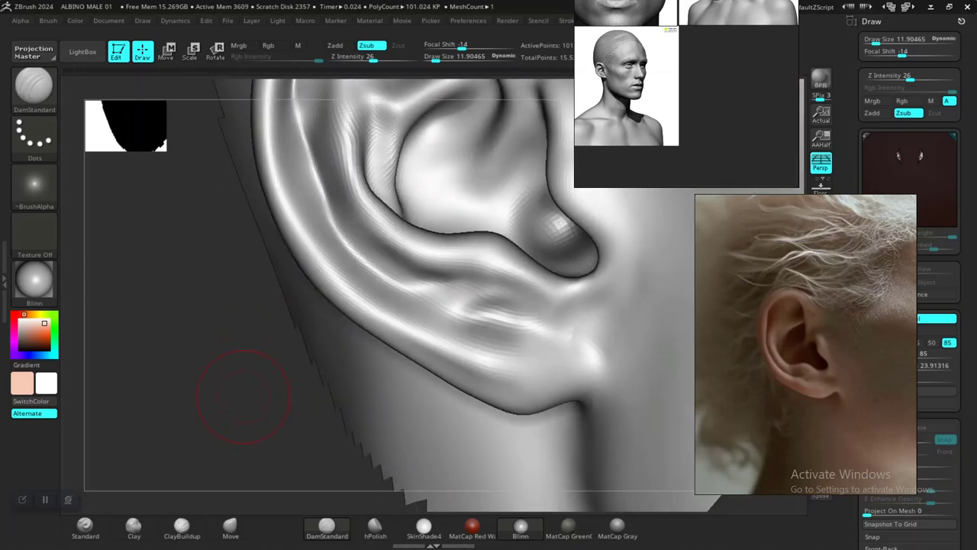
Step the ear mesh down two subdivision levels
scroll(244, 397, "down", 5)
mouse_move(252, 388)
left_mouse_down()
mouse_move(145, 385)
mouse_move(291, 393)
left_mouse_up()
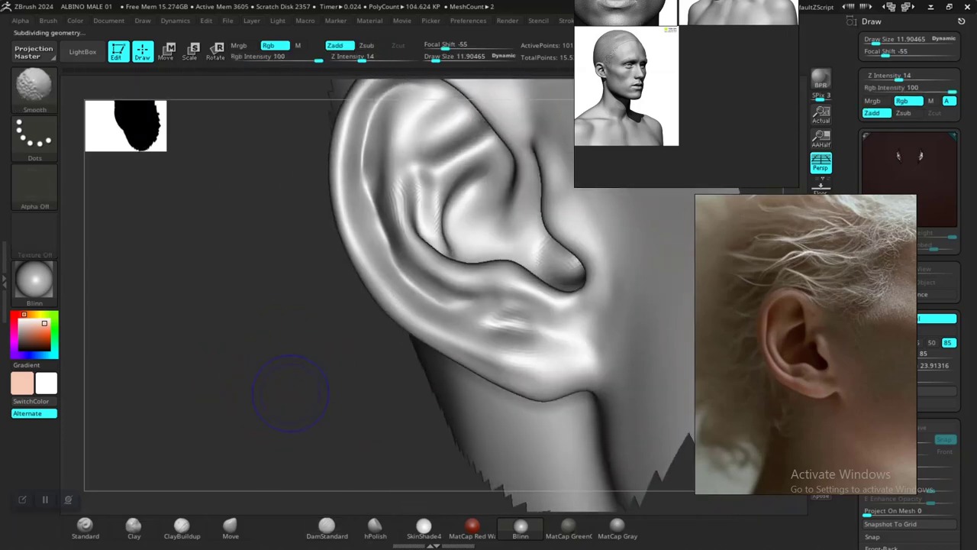
key("shift+d")
key("shift+d")
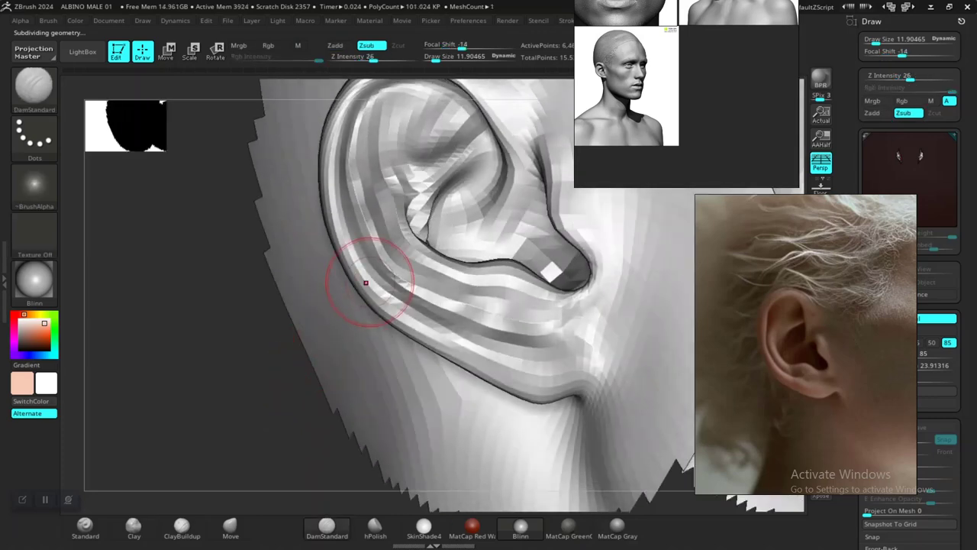
Reshape the ear's lower inner fold and the groove beside the bowl with the Move brush, using draw sizes of about 19 and 13.5
left_click(231, 527)
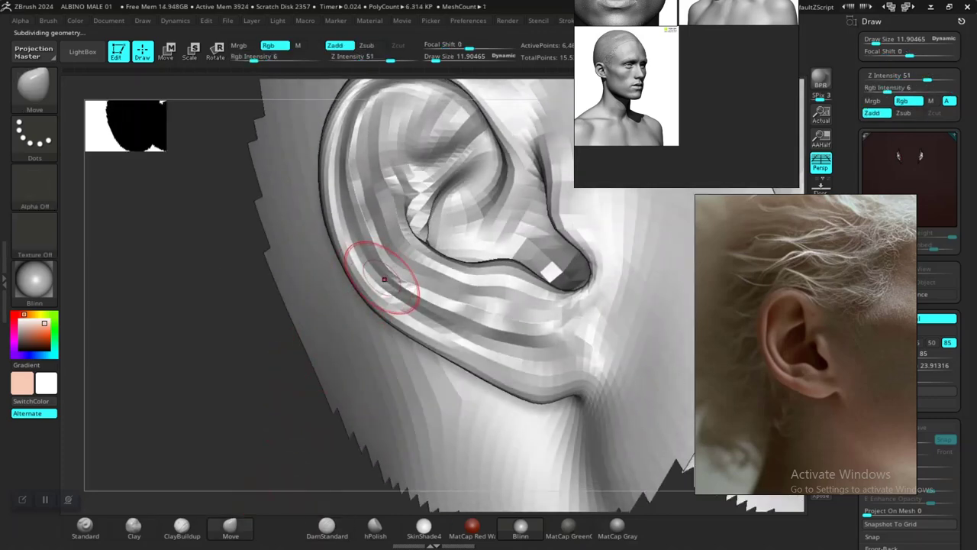
key("space")
left_click_drag(379, 286, 385, 286)
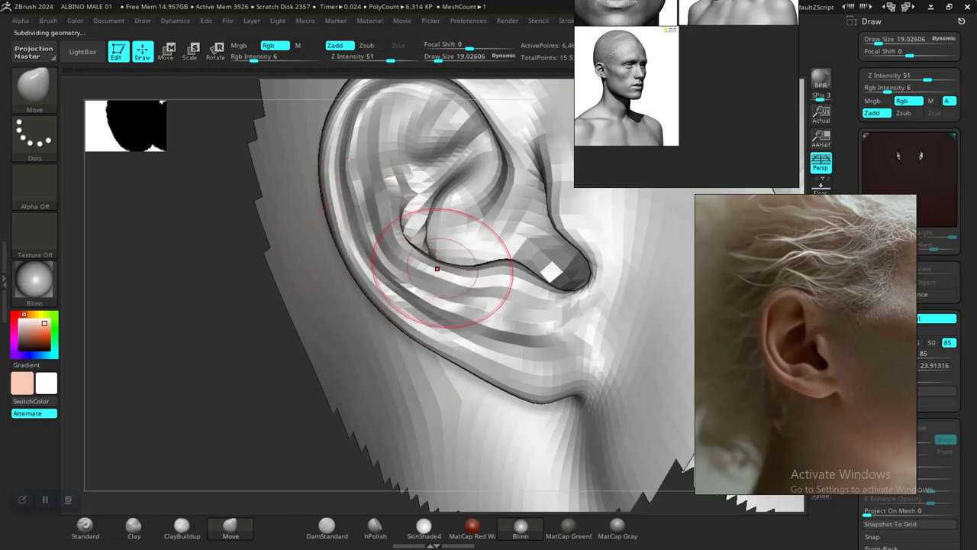
left_click_drag(259, 382, 246, 374)
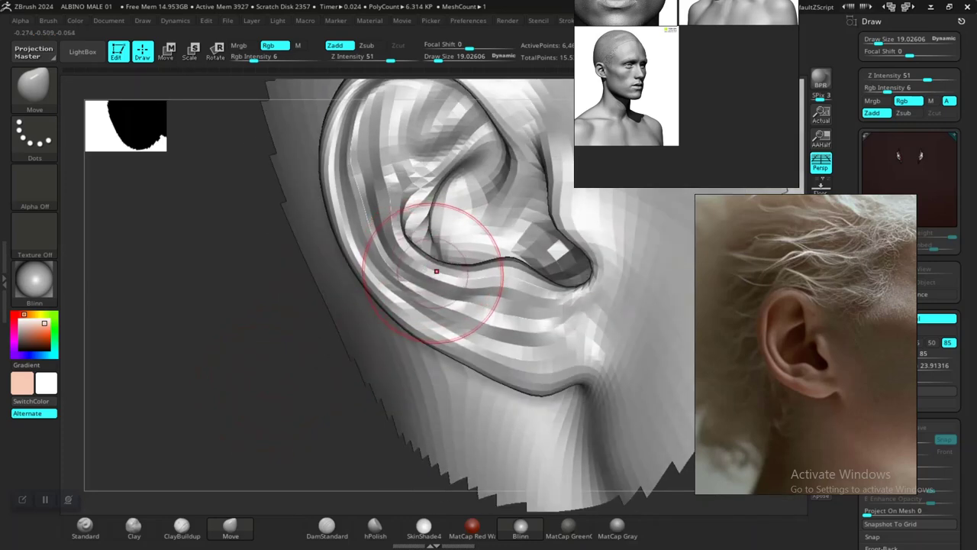
key("space")
left_click_drag(436, 271, 434, 268)
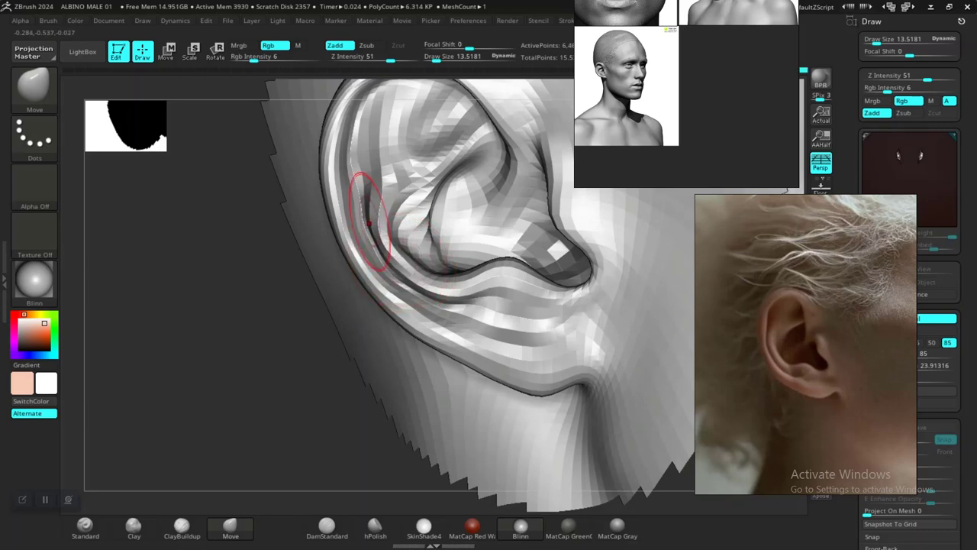
left_click_drag(252, 326, 399, 296)
left_click_drag(325, 334, 271, 355)
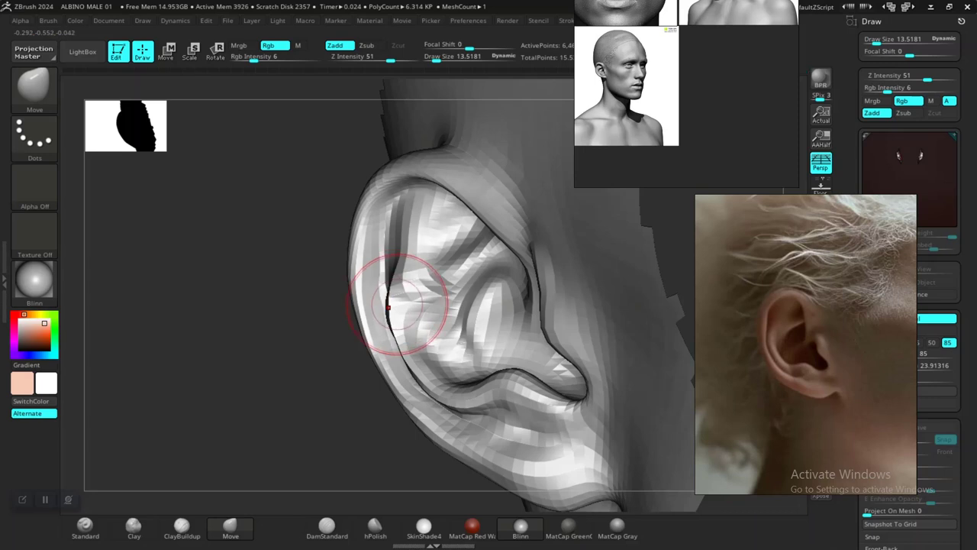
Return the ear mesh to a higher subdivision level and unhide the rest of the bust to check the ears on the head
key("f")
left_click_drag(313, 426, 348, 384)
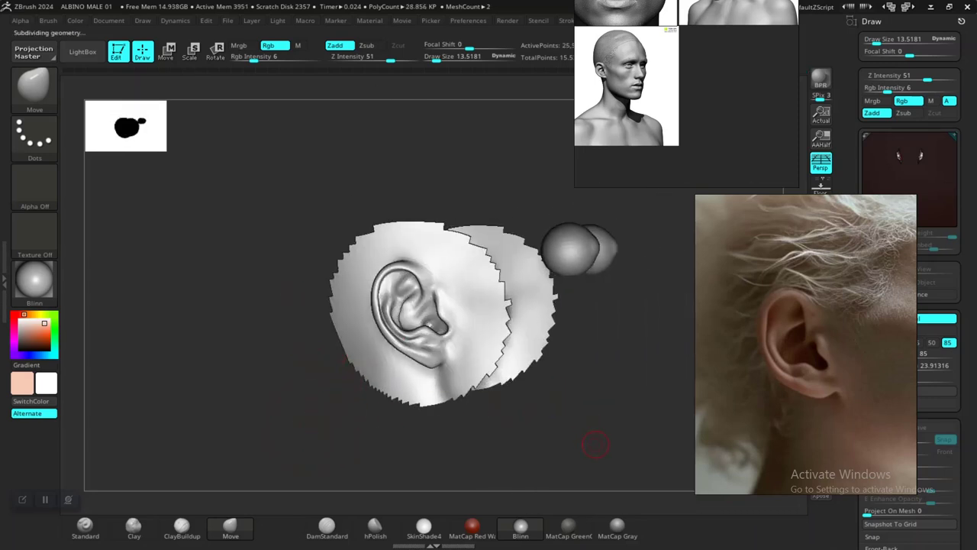
right_click_drag(596, 445, 619, 482, "ctrl")
mouse_move(619, 481)
left_mouse_down()
mouse_move(573, 450)
mouse_move(603, 447)
mouse_move(514, 399)
left_mouse_up()
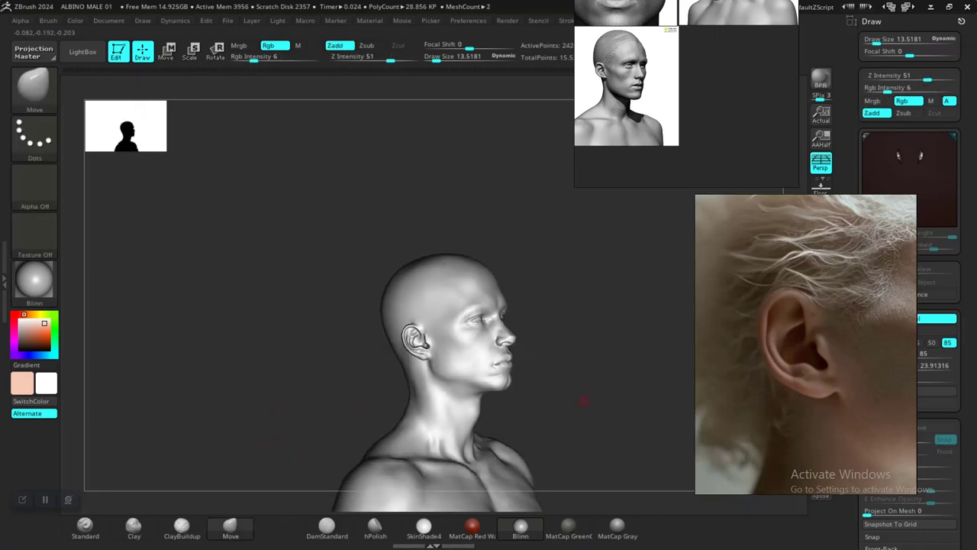
left_click_drag(563, 379, 653, 412)
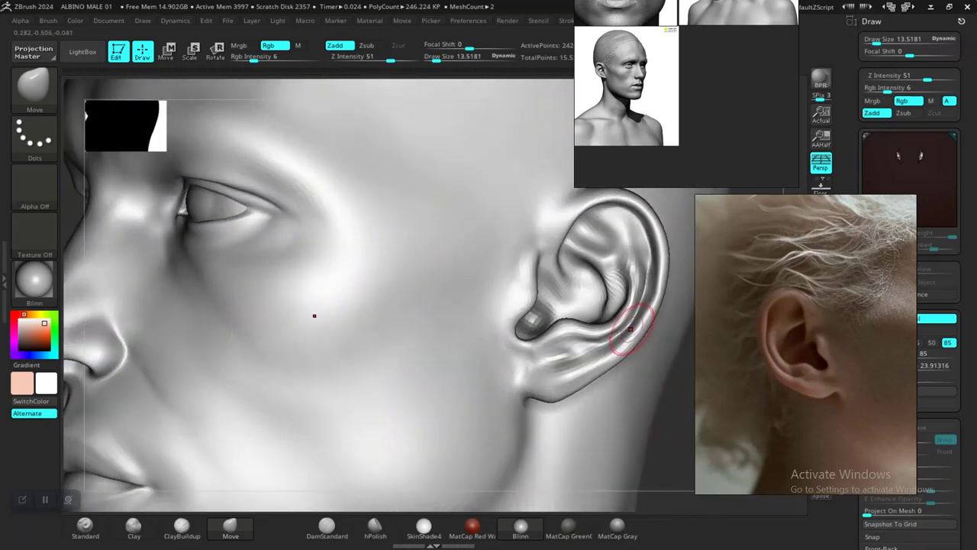
Smooth the groove inside the ear's lower outer rim and step the bust up one subdivision level
key("shift")
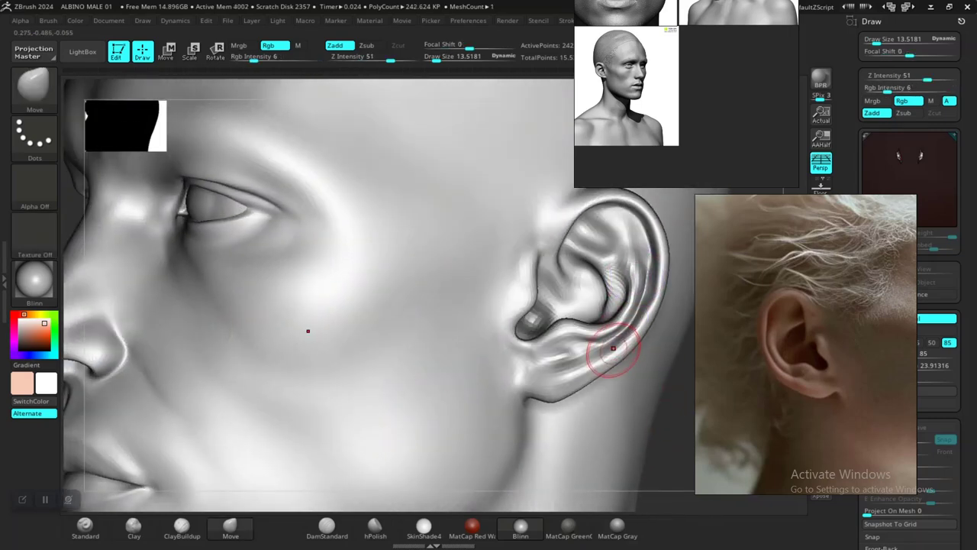
key("d")
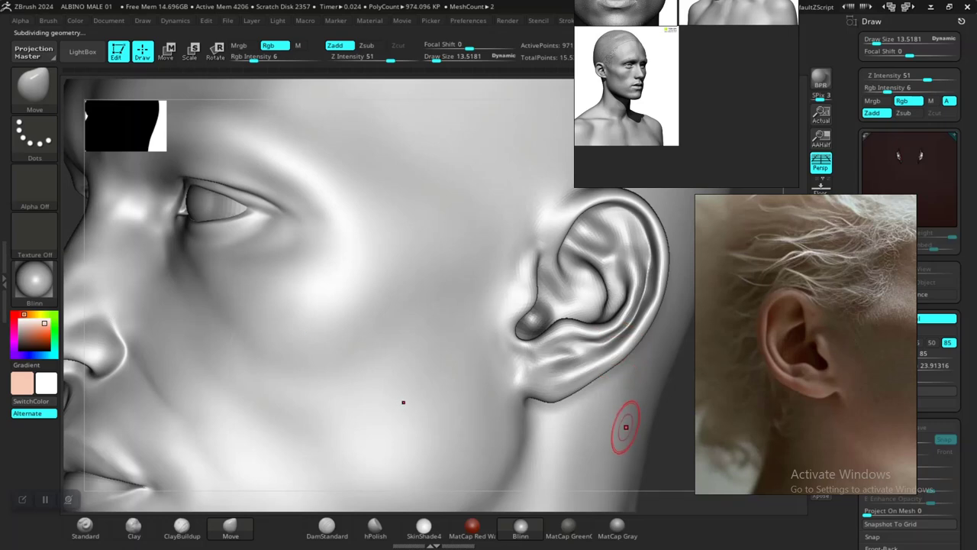
mouse_move(671, 460)
left_mouse_down("alt")
mouse_move(510, 420)
mouse_move(466, 323)
left_mouse_up("alt")
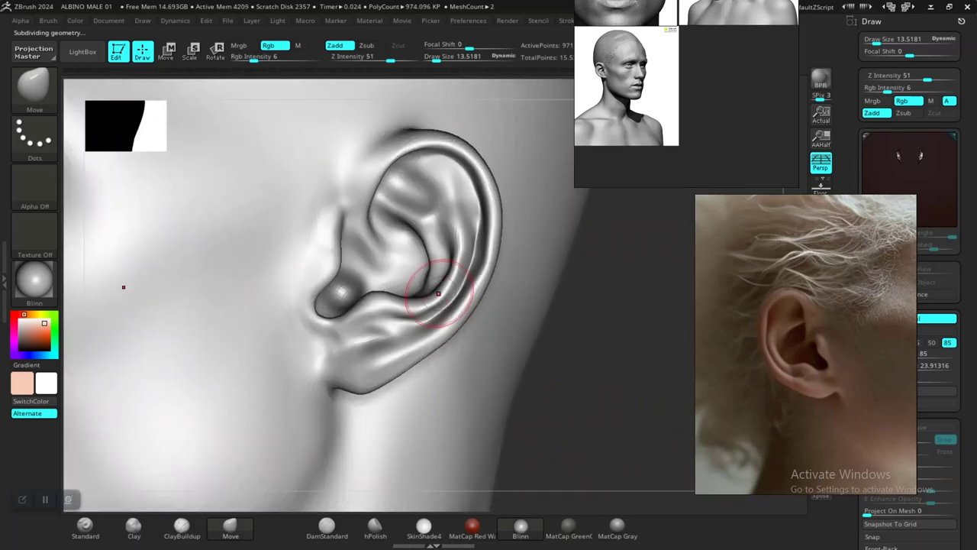
Build up the antihelix ridge behind the ear's bowl with the Inflat brush at Z intensity 10 and draw size about 13.5
left_click(182, 525)
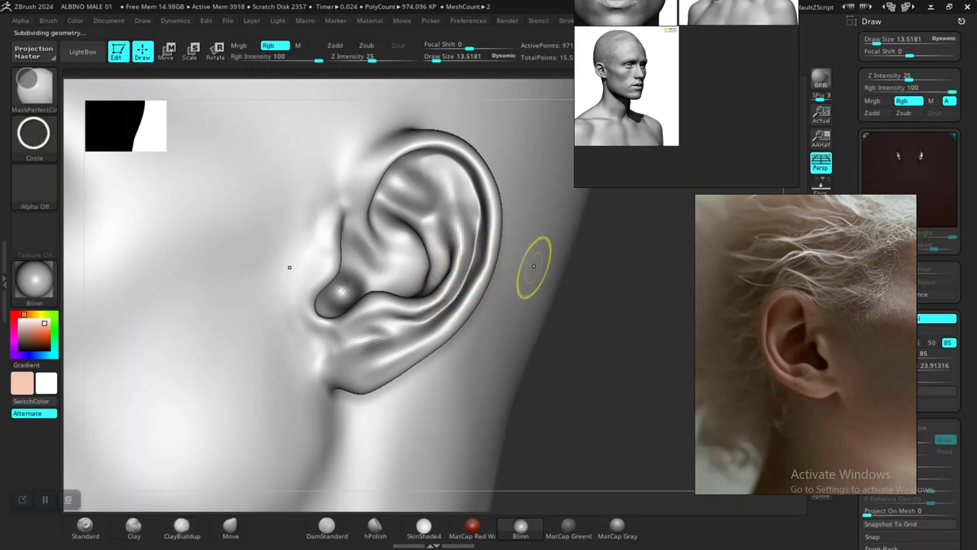
key("b")
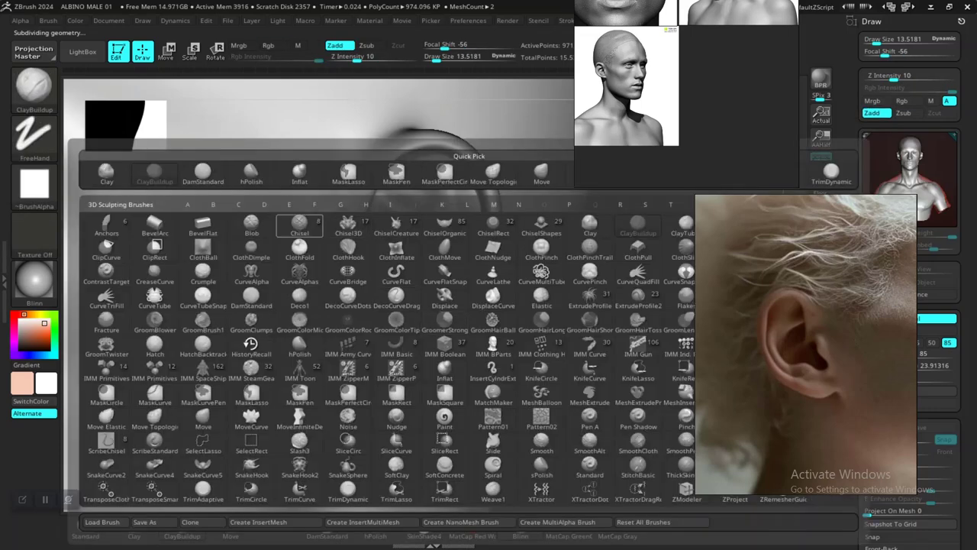
left_click(299, 174)
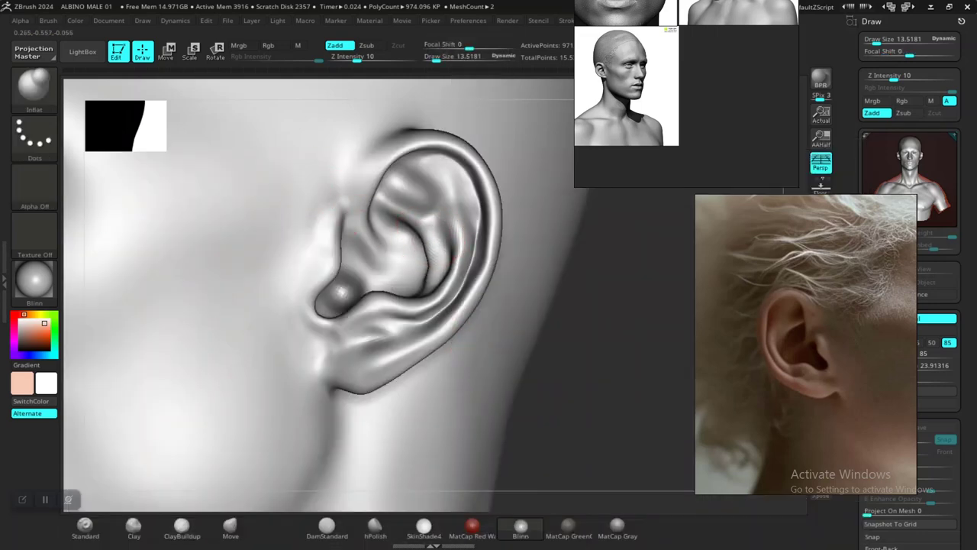
left_click_drag(426, 236, 432, 196)
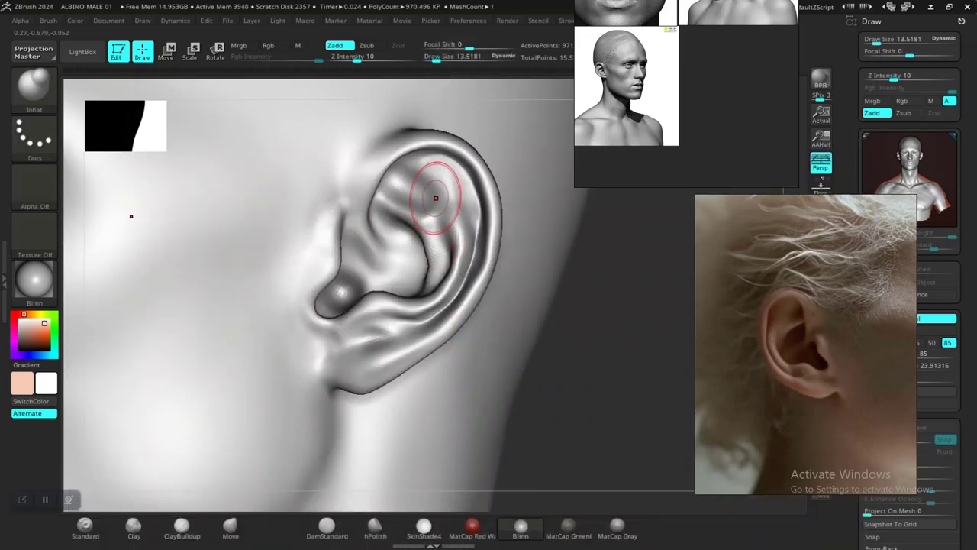
Soften the antihelix and upper inner folds on the opposite ear with Inflat and Smooth strokes at a draw size of about 23
mouse_move(611, 344)
left_mouse_down()
mouse_move(546, 306)
mouse_move(622, 306)
mouse_move(615, 281)
mouse_move(647, 289)
left_mouse_up()
mouse_move(143, 298)
left_mouse_down()
mouse_move(159, 294)
mouse_move(175, 355)
mouse_move(304, 313)
left_mouse_up()
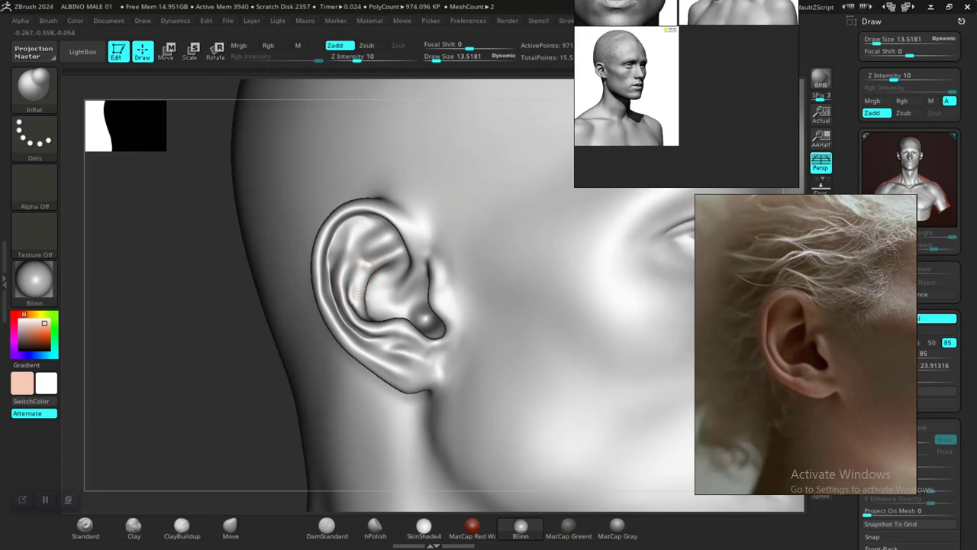
key("shift")
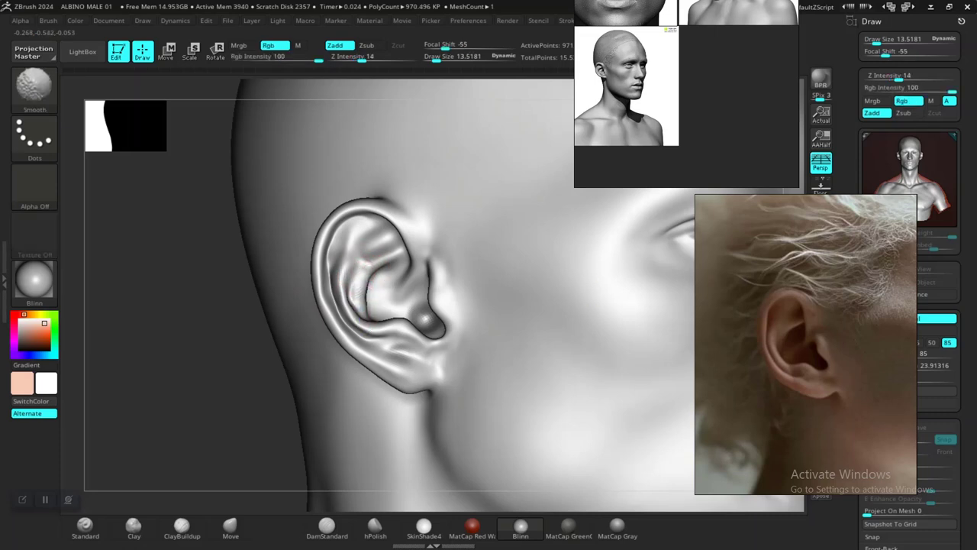
key("space")
left_click_drag(348, 258, 351, 257)
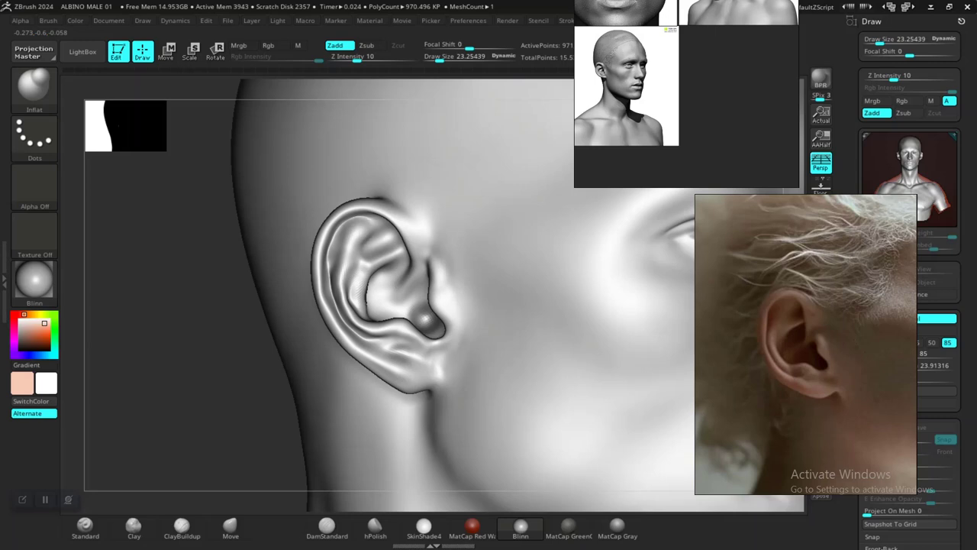
left_click_drag(369, 253, 357, 279, "shift")
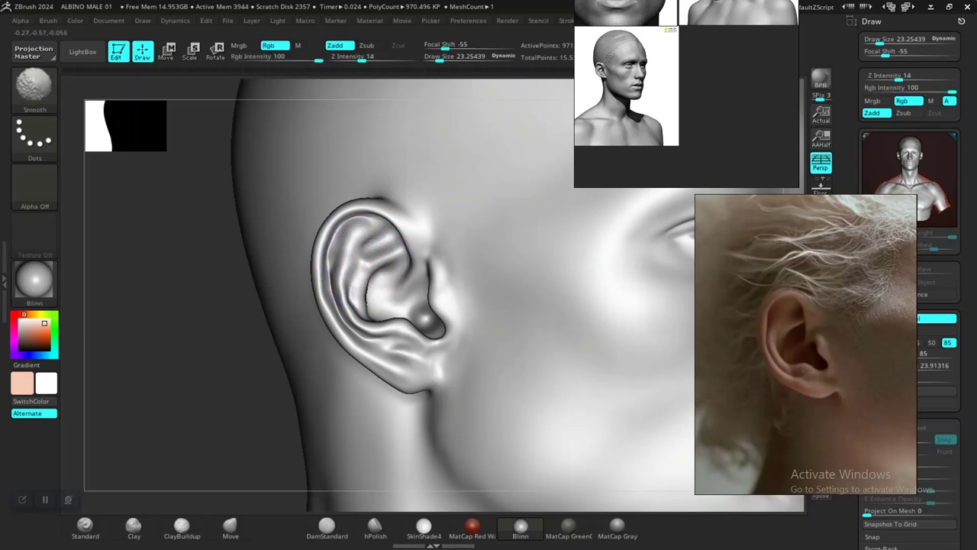
mouse_move(272, 305)
left_mouse_down("alt")
mouse_move(192, 247)
mouse_move(270, 358)
mouse_move(252, 336)
left_mouse_up("alt")
Check the head and ears from the front and save the project over the existing ALBINO MALE 01 file
left_click_drag(580, 252, 578, 341)
scroll(578, 342, "up", 5)
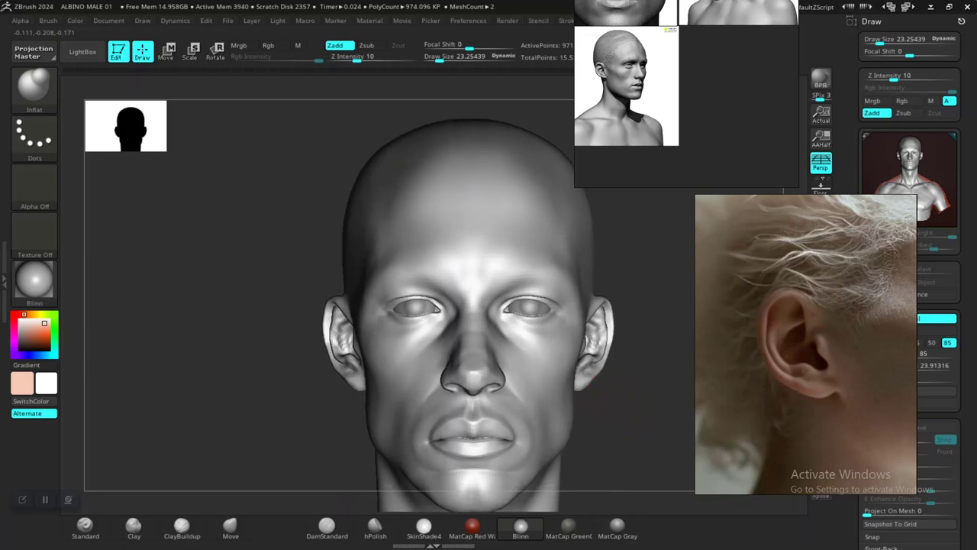
scroll(397, 400, "up", 5)
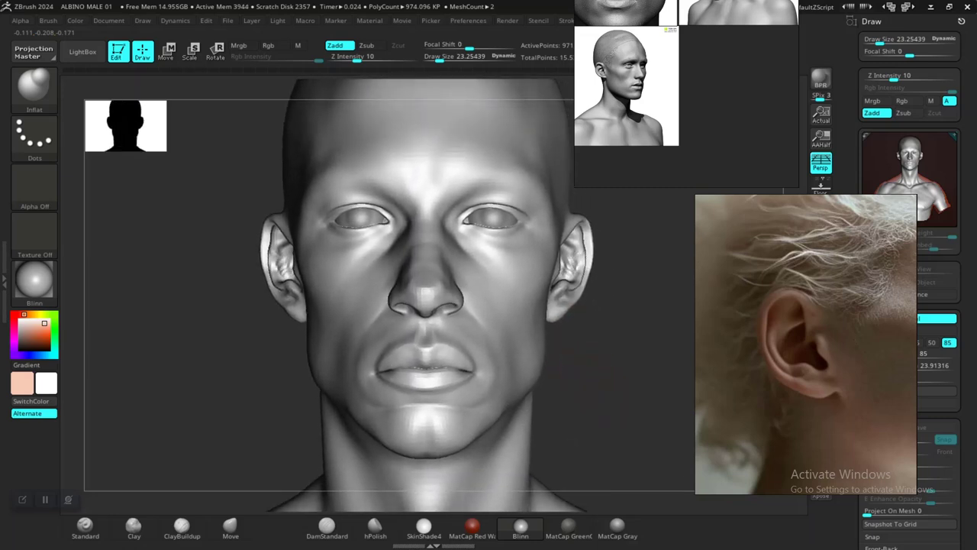
mouse_move(634, 394)
left_mouse_down("alt")
mouse_move(576, 375)
mouse_move(636, 379)
left_mouse_up("alt")
mouse_move(576, 380)
left_mouse_down("alt")
mouse_move(574, 369)
mouse_move(631, 365)
mouse_move(559, 347)
mouse_move(552, 321)
mouse_move(578, 379)
mouse_move(589, 382)
left_mouse_up("alt")
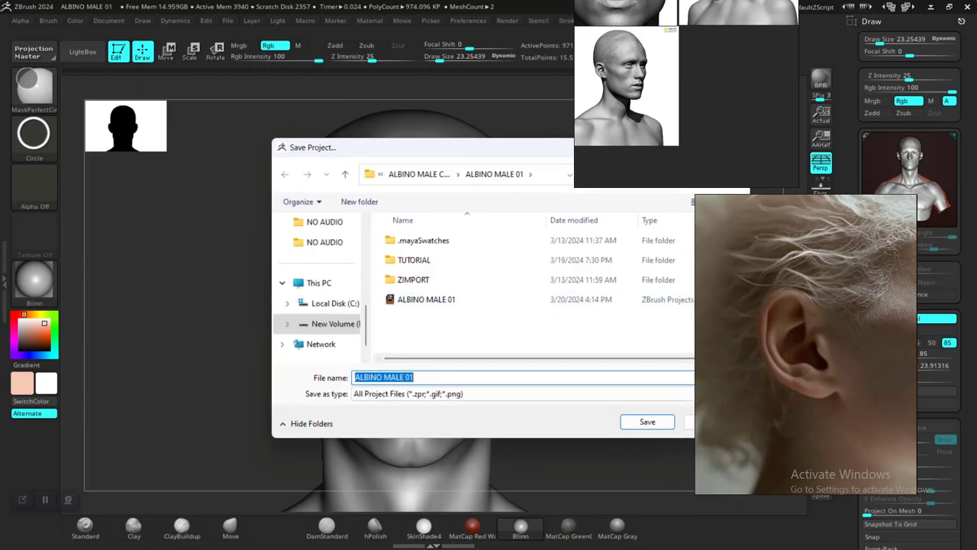
key("Return")
key("Left")
key("Return")
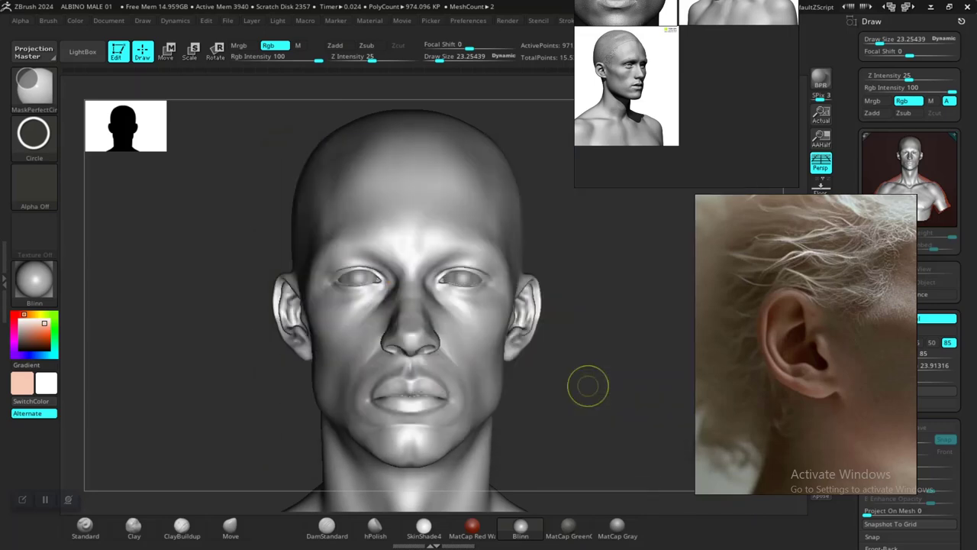